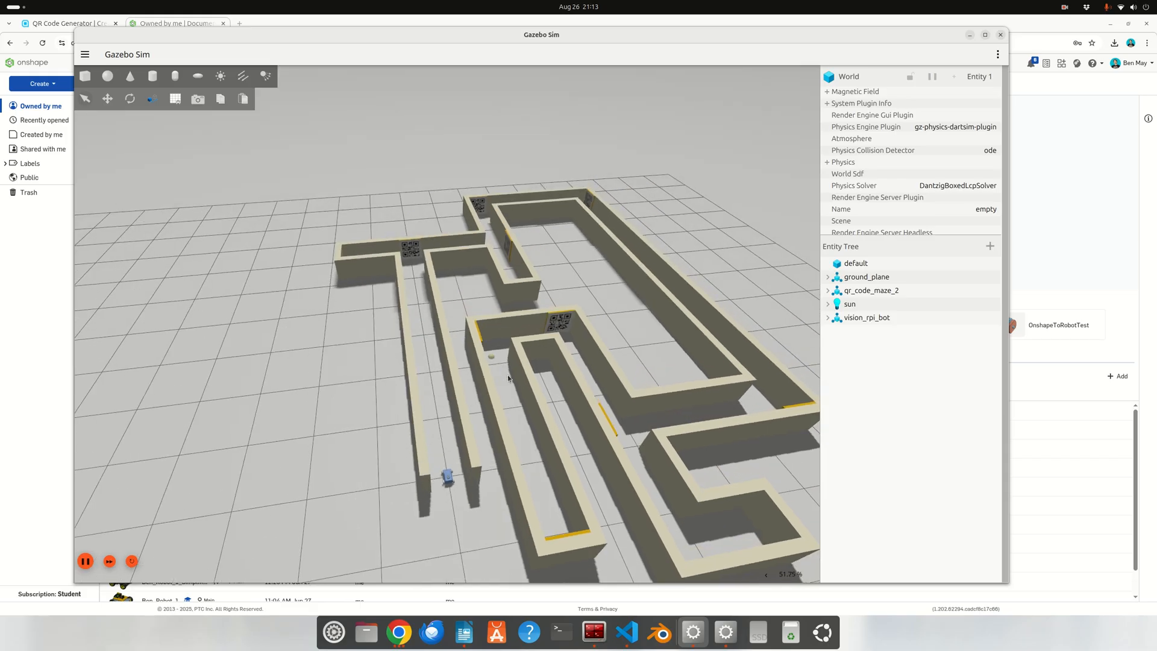
# Step: Examine the simulated maze's layout and the QR-code panels on its walls from close up and from an overview
pyautogui.scroll(6, 431, 240)
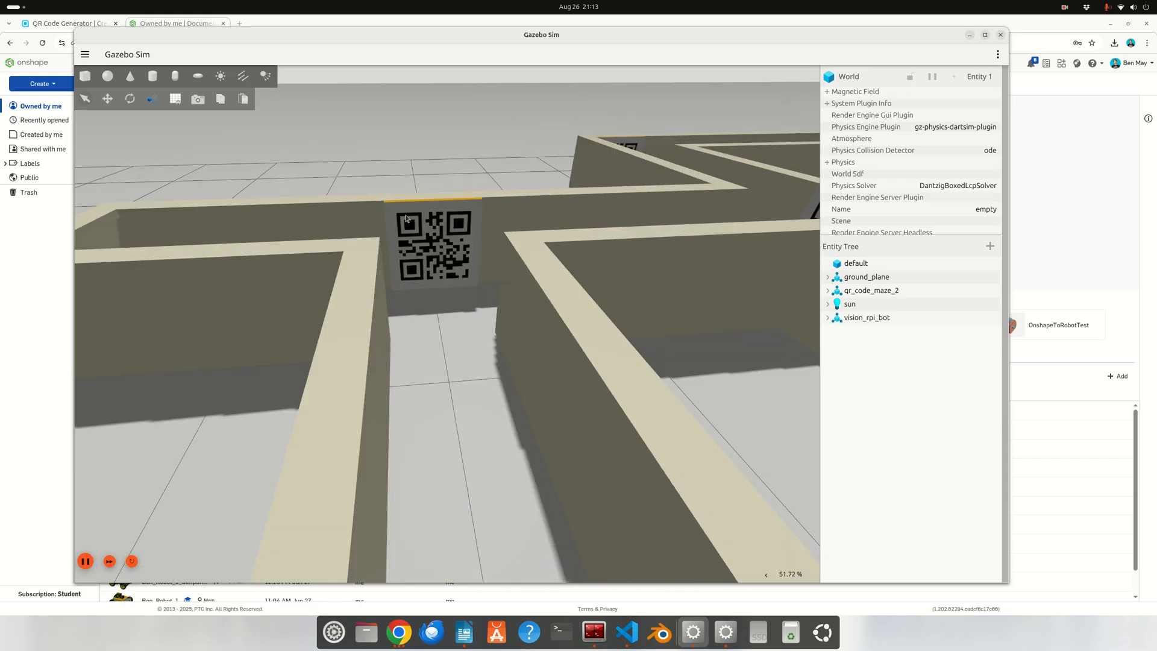
pyautogui.scroll(-10, 461, 253)
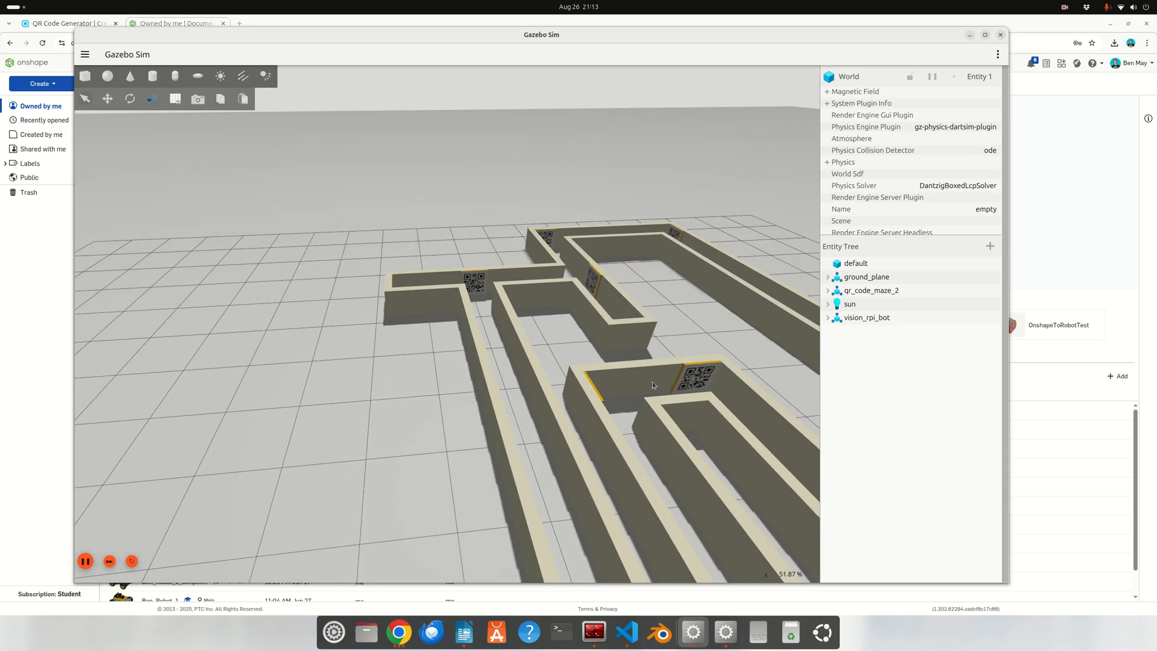
pyautogui.scroll(2, 613, 364)
pyautogui.moveTo(612, 363); pyautogui.dragTo(479, 319)
pyautogui.scroll(-3, 503, 339)
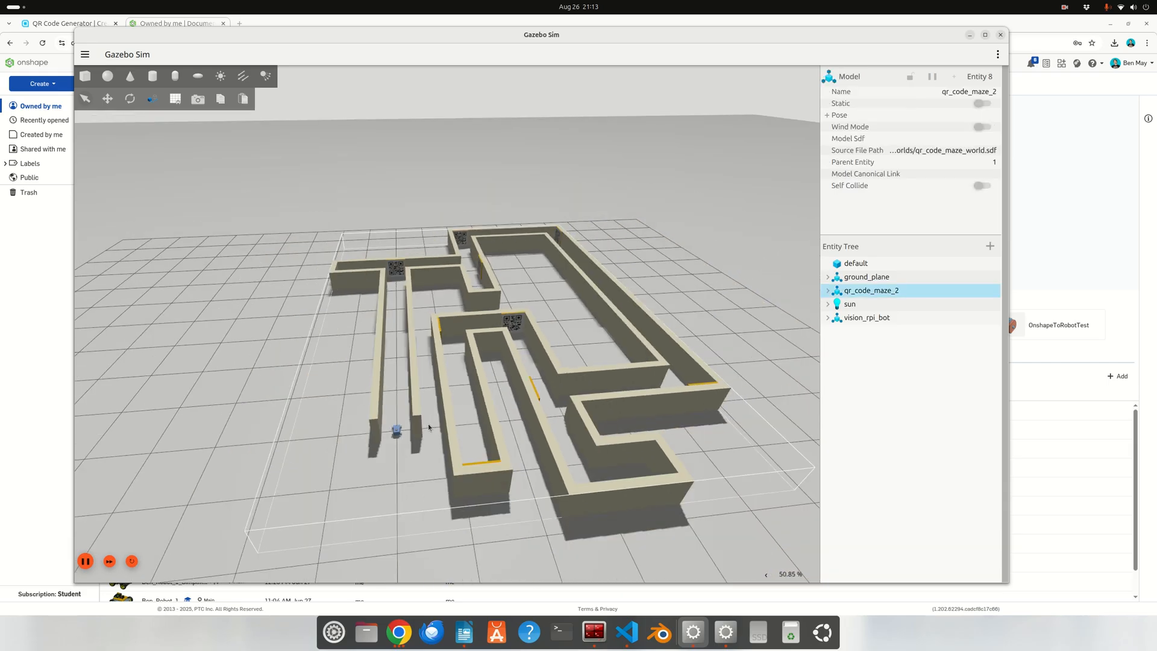
pyautogui.scroll(3, 395, 423)
pyautogui.scroll(-3, 435, 268)
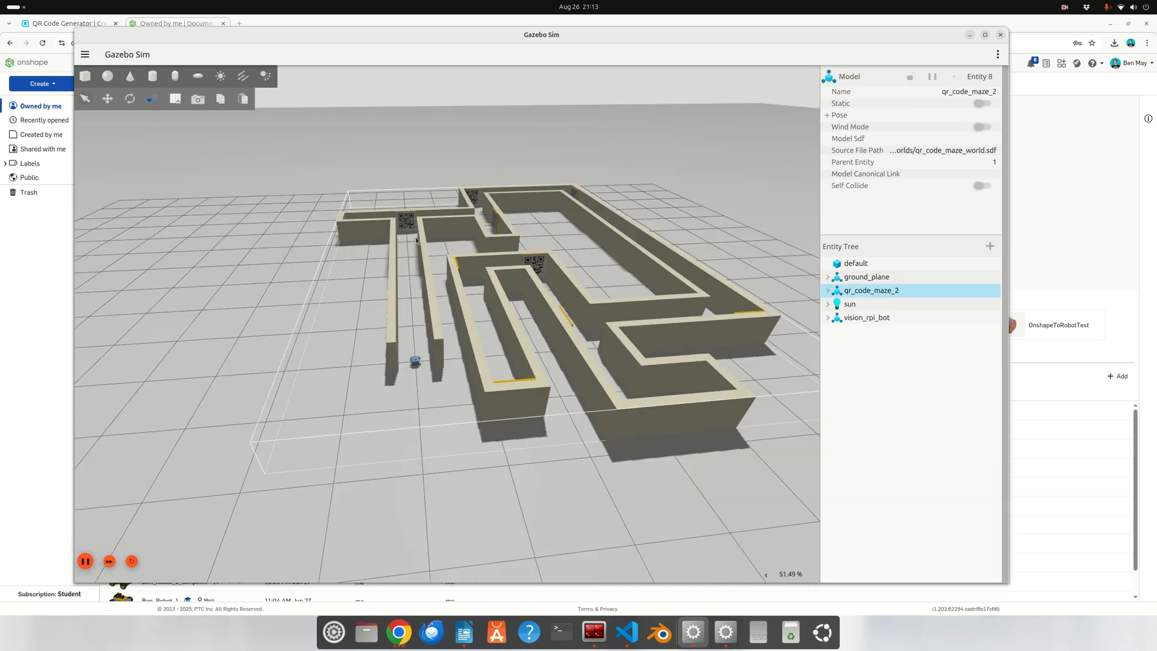
pyautogui.scroll(3, 414, 235)
pyautogui.click(398, 241)
pyautogui.scroll(8, 379, 247)
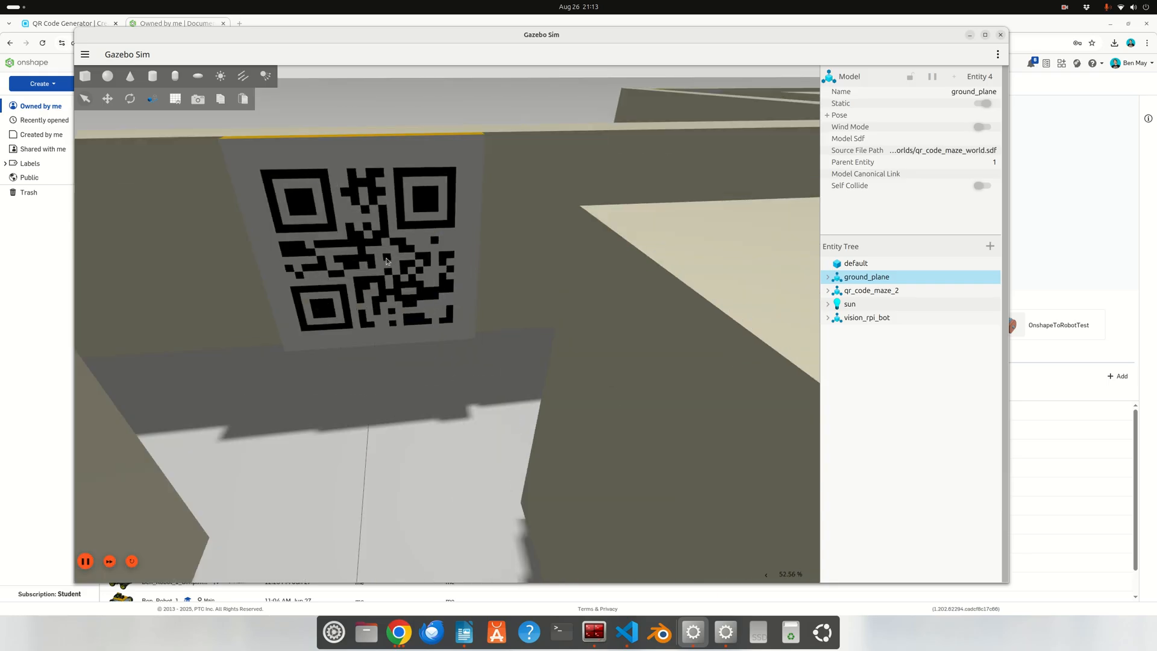
pyautogui.scroll(-6, 371, 247)
pyautogui.moveTo(543, 309); pyautogui.dragTo(505, 313, button='middle')
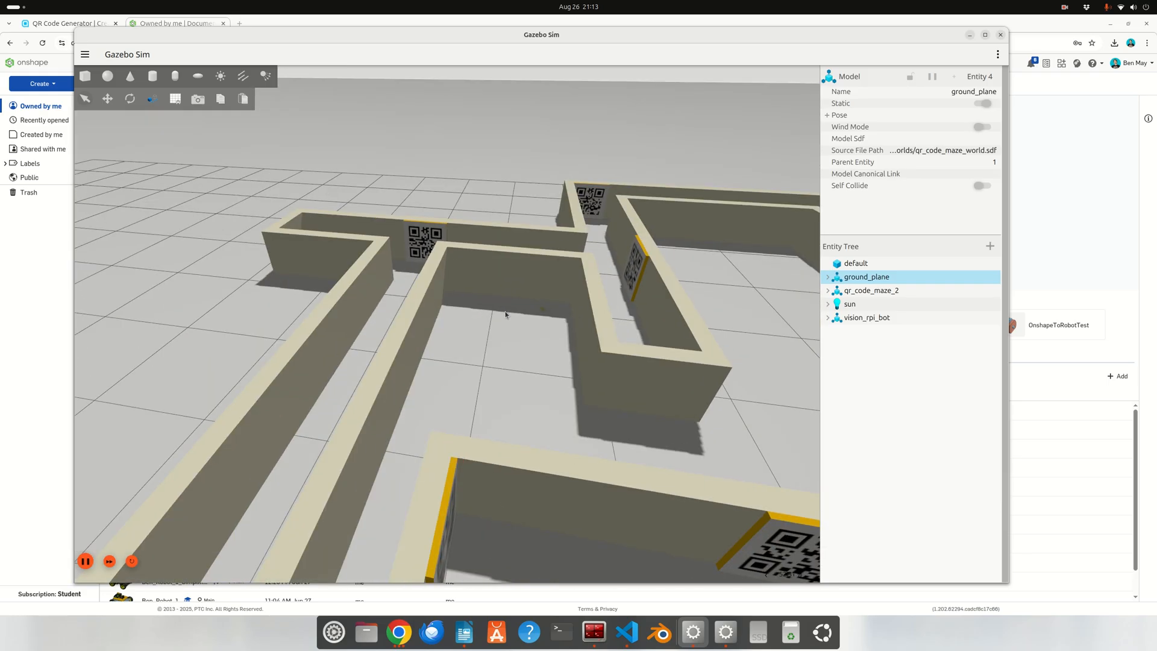
pyautogui.scroll(-10, 518, 320)
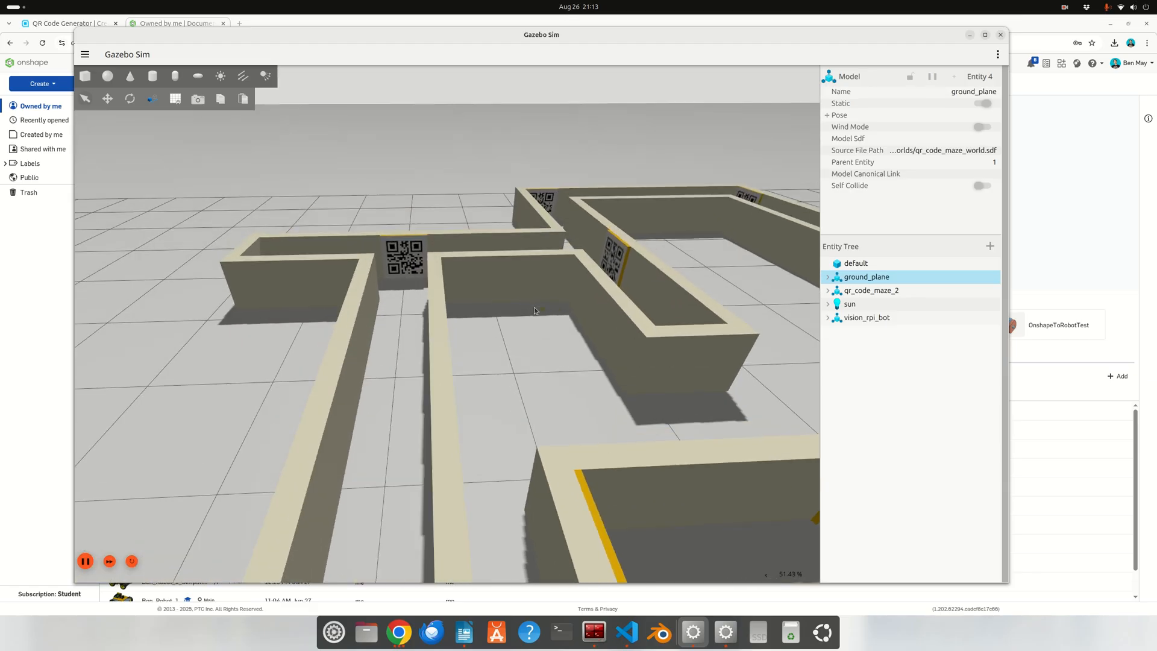
pyautogui.moveTo(579, 377); pyautogui.dragTo(521, 352)
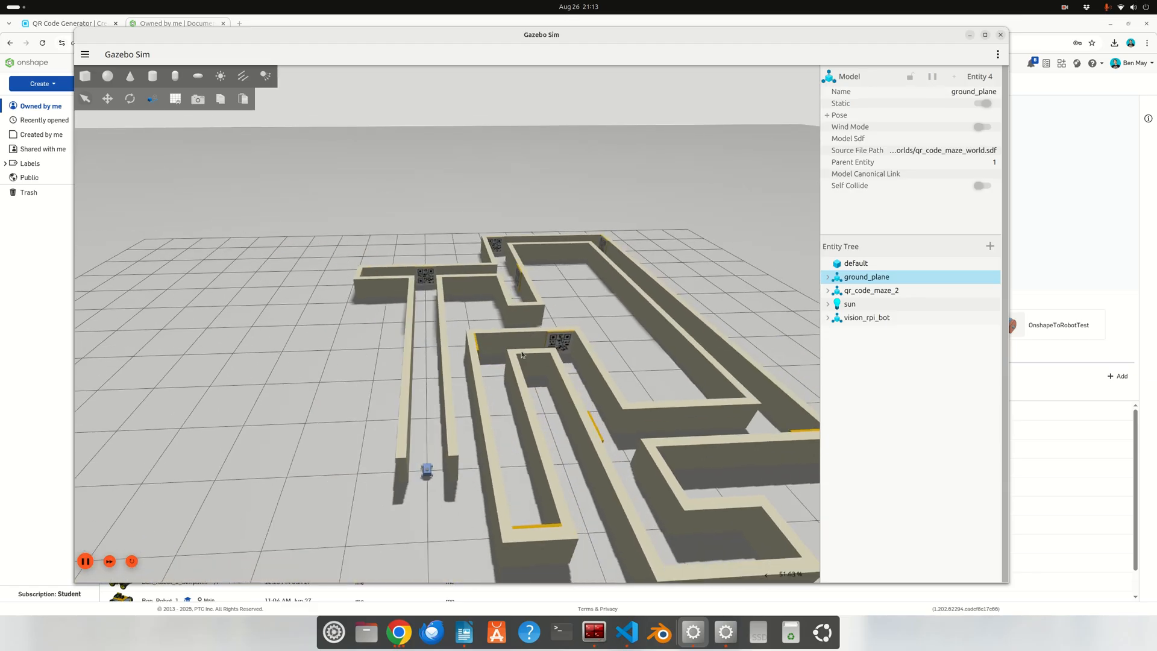
pyautogui.click(521, 352)
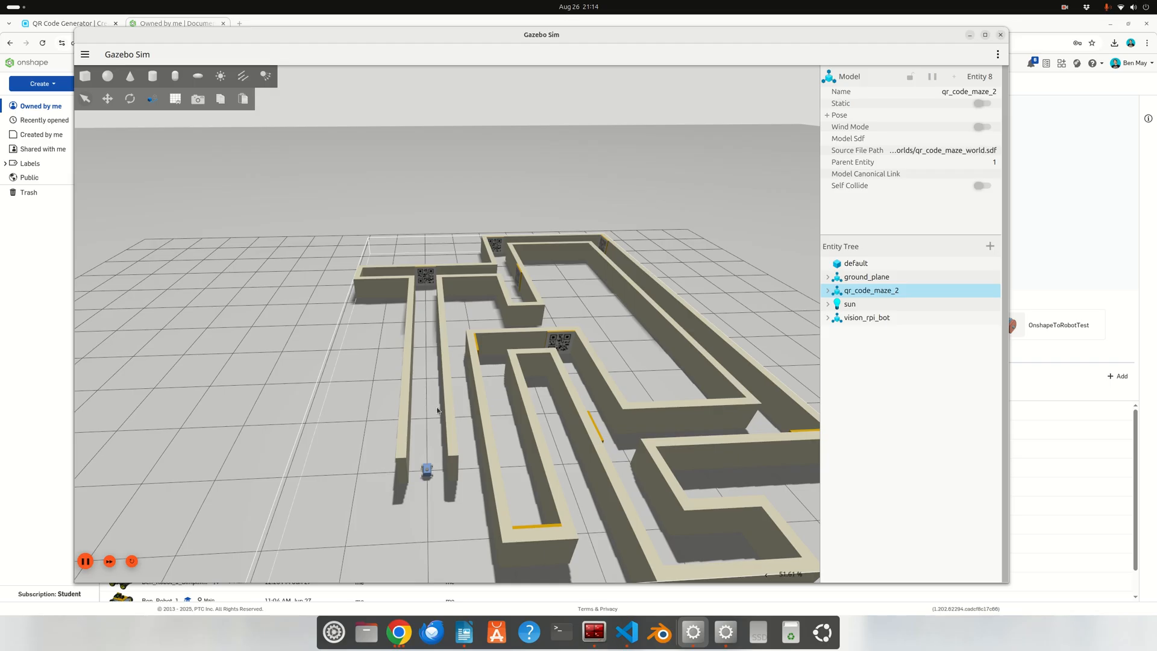
# Step: Inspect the blue robot at the maze entrance and the corridor leading to the first QR code
pyautogui.scroll(2, 438, 410)
pyautogui.moveTo(425, 476); pyautogui.dragTo(428, 436, button='middle')
pyautogui.scroll(4, 414, 479)
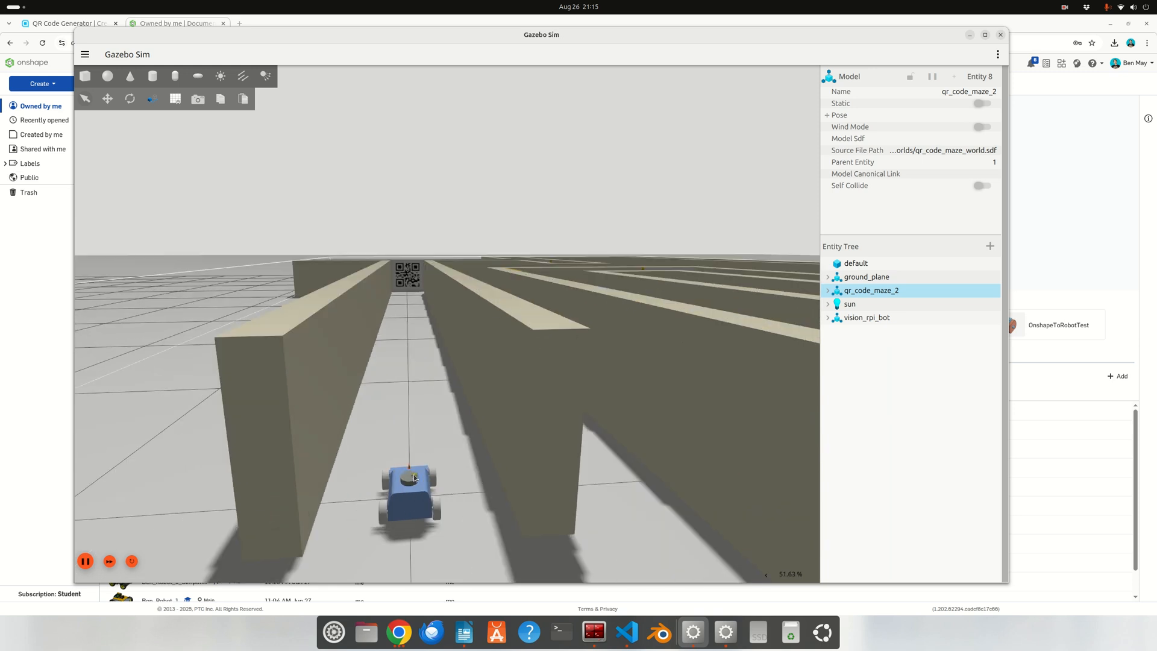
pyautogui.scroll(1, 413, 475)
pyautogui.moveTo(431, 488); pyautogui.dragTo(467, 450, button='middle')
pyautogui.scroll(-3, 468, 450)
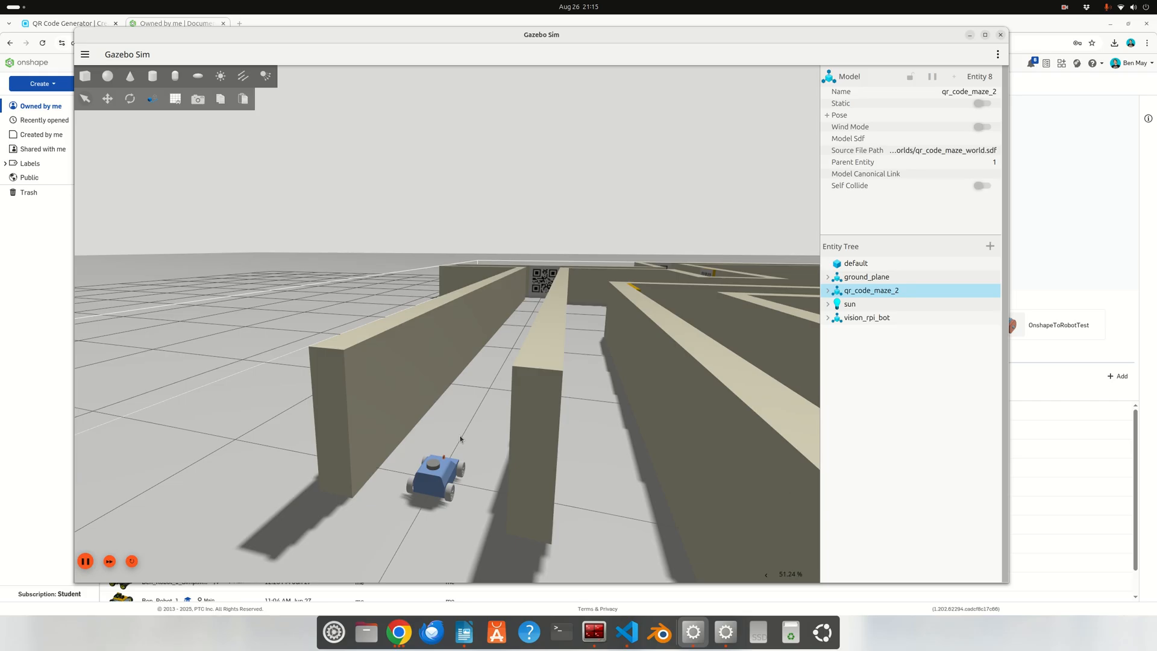
pyautogui.moveTo(518, 397)
pyautogui.mouseDown(button='middle')
pyautogui.moveTo(519, 418)
pyautogui.moveTo(523, 390)
pyautogui.mouseUp(button='middle')
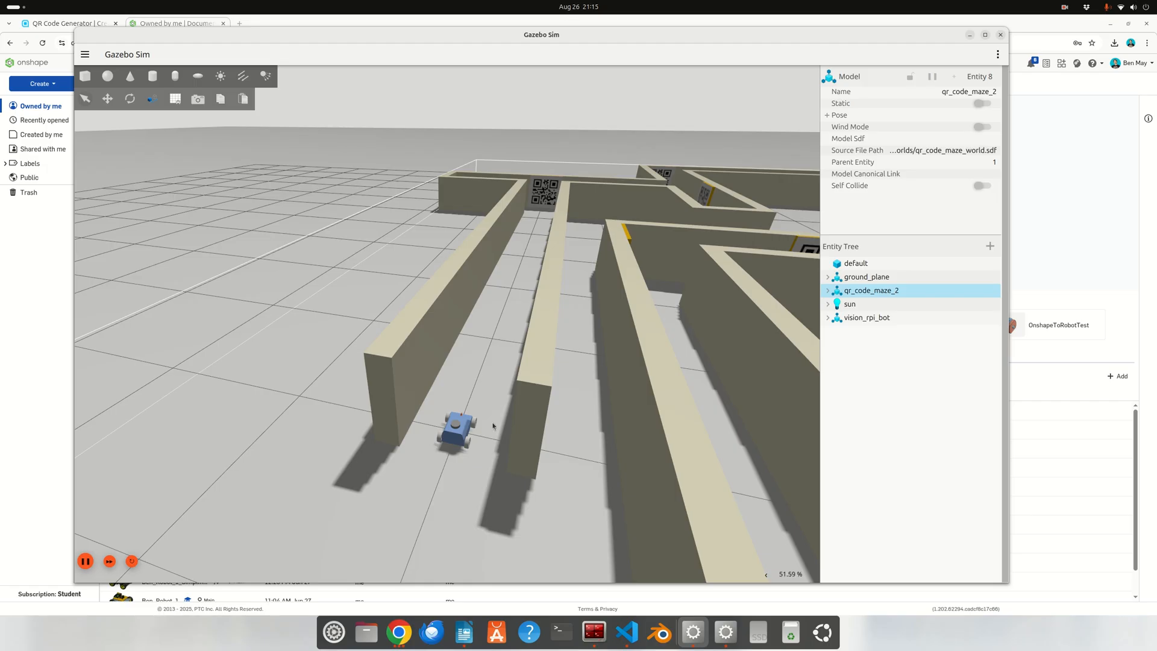
pyautogui.scroll(3, 497, 358)
pyautogui.scroll(-2, 480, 448)
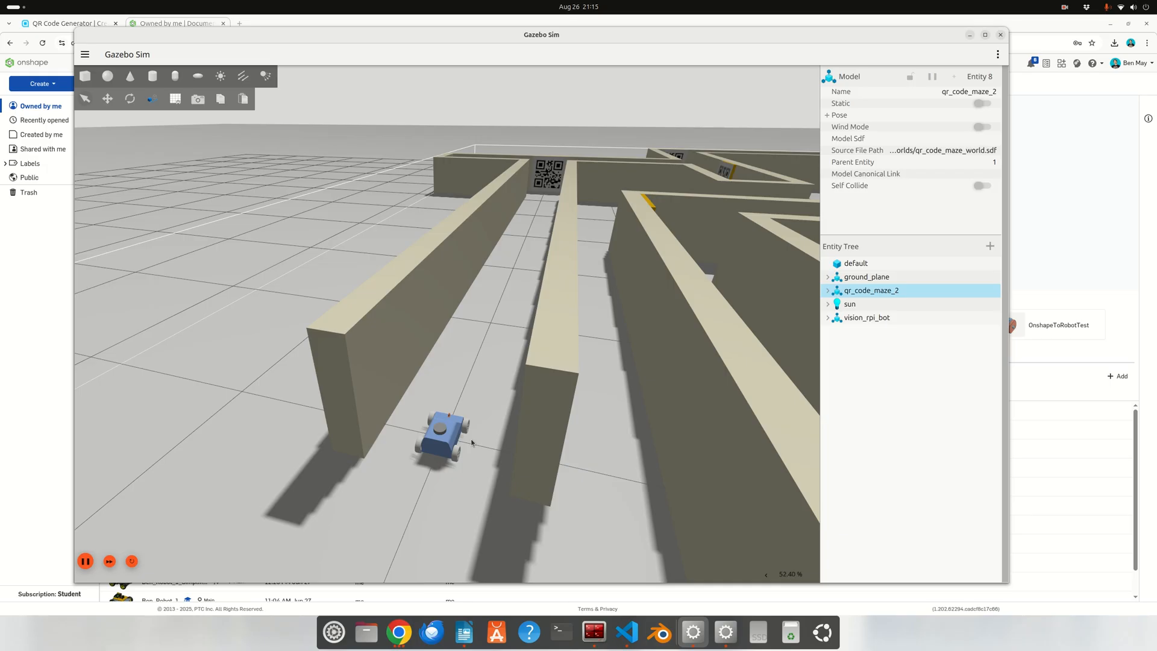
pyautogui.scroll(-1, 482, 380)
# Step: View the QR-code panels along the inner passages of the maze
pyautogui.scroll(-6, 520, 306)
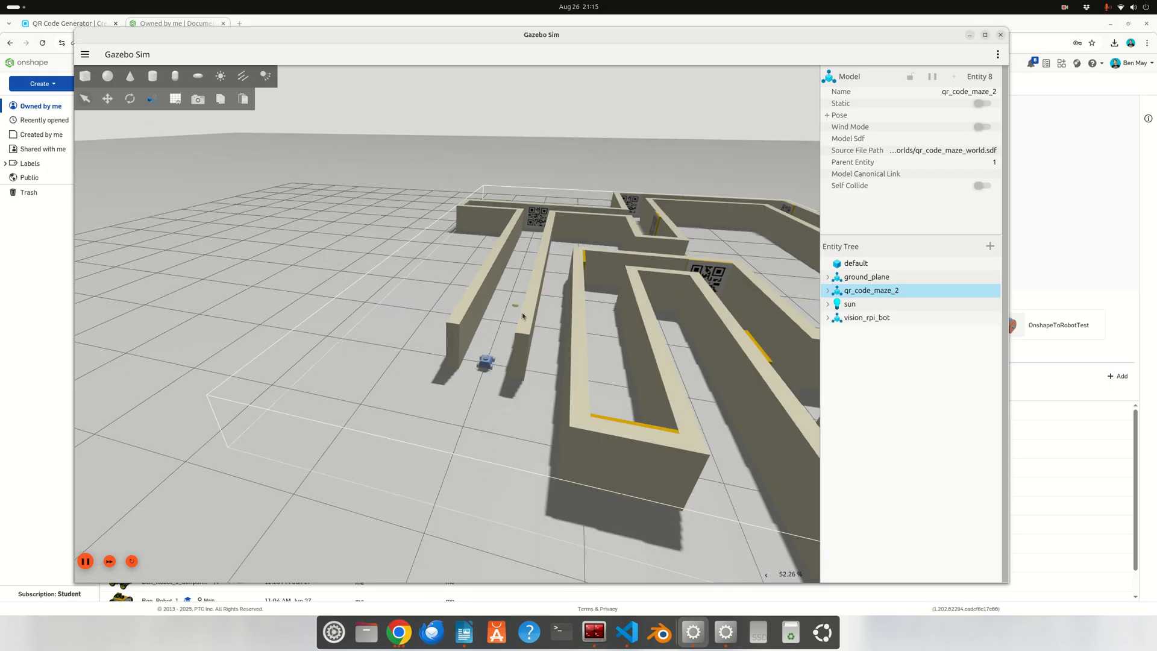
pyautogui.moveTo(640, 284); pyautogui.dragTo(552, 347)
pyautogui.scroll(5, 548, 352)
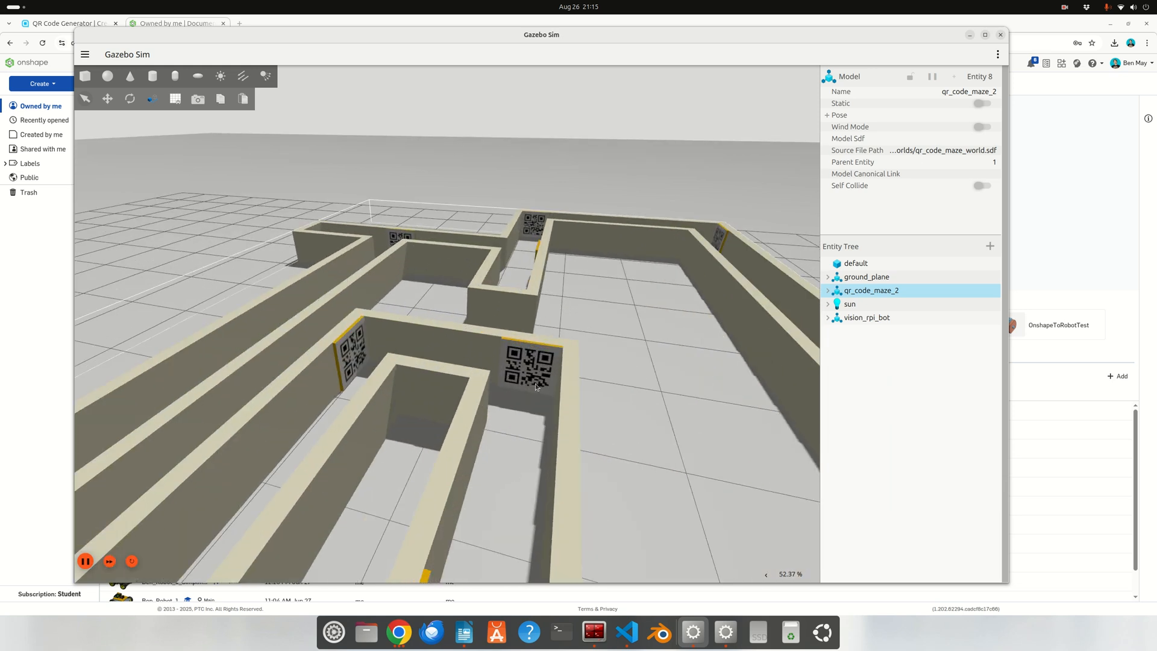
pyautogui.scroll(-4, 535, 387)
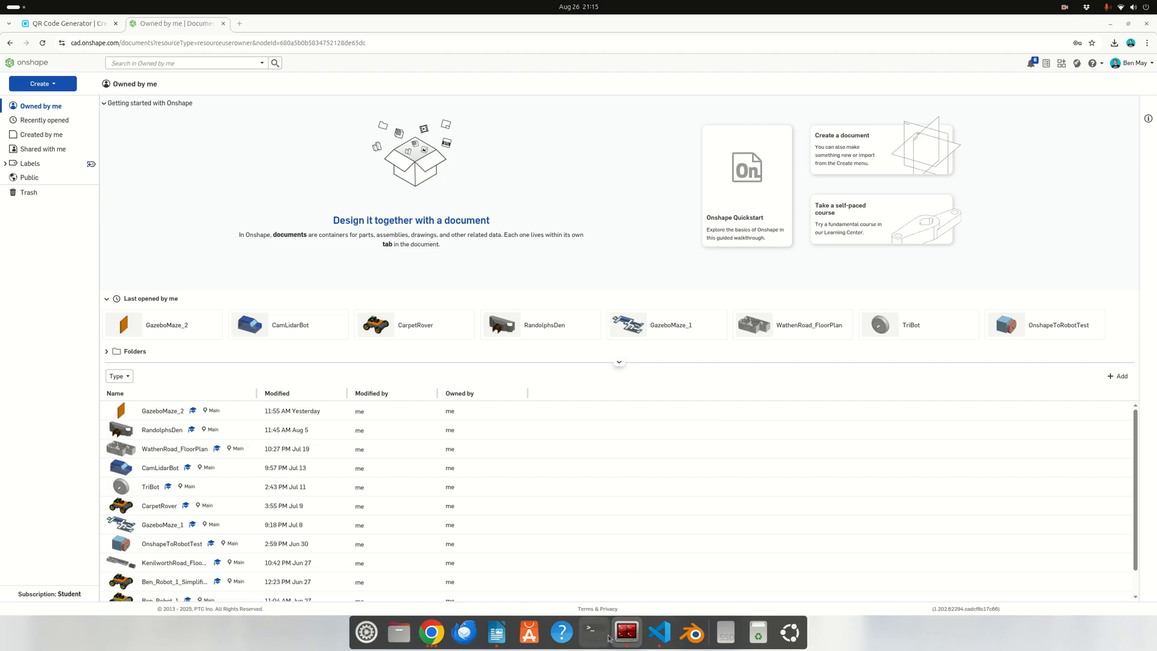
# Step: Switch to VS Code and compare the open package with the camlidarbot_description repository on GitHub in Chrome
pyautogui.click(660, 631)
pyautogui.click(442, 290)
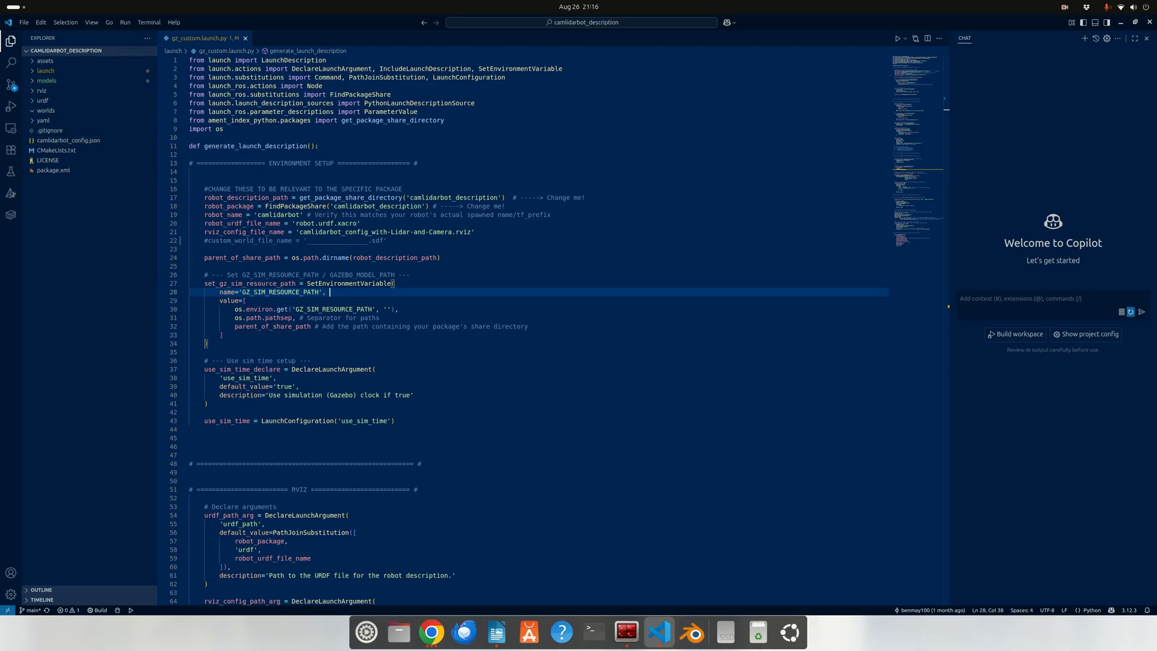
pyautogui.click(432, 632)
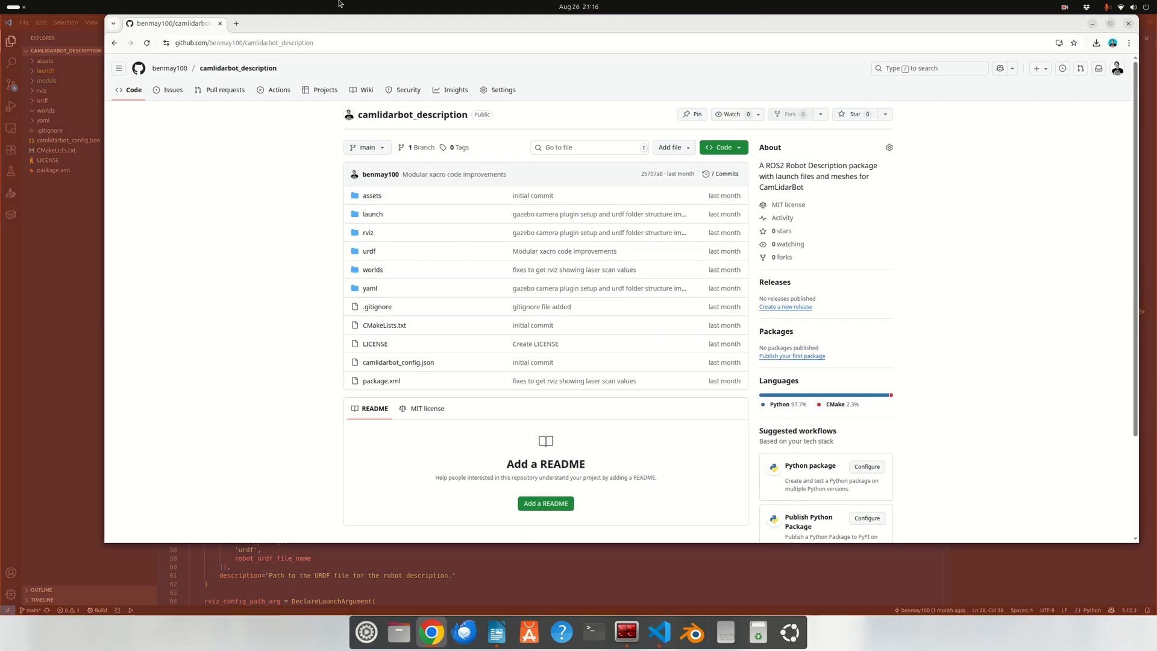
pyautogui.moveTo(339, 3); pyautogui.dragTo(337, 4)
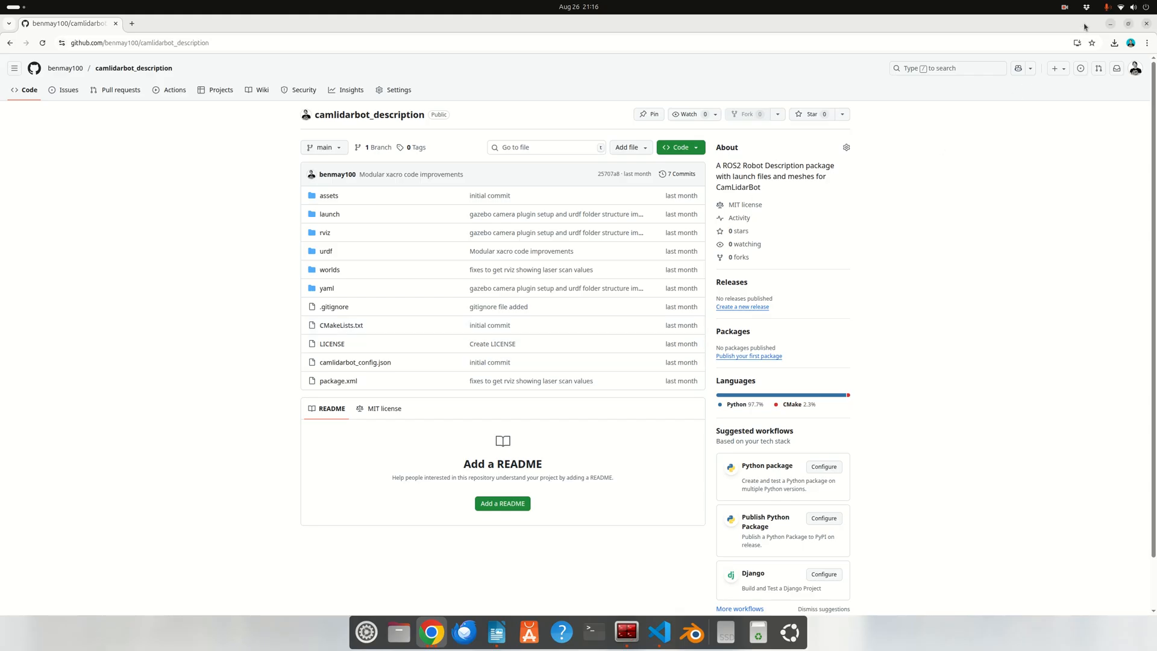
pyautogui.hotkey('alt', 'Tab')
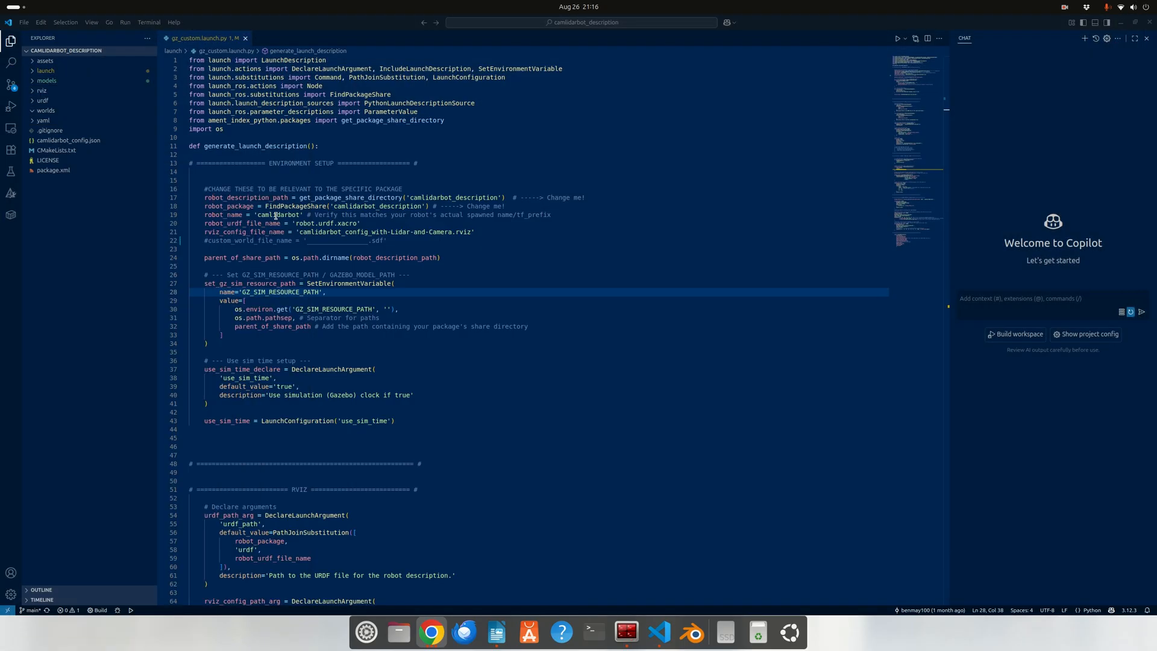
# Step: Look through the assets and launch folders, viewing gz_empty.launch.py and gz_custom.launch.py
pyautogui.click(59, 63)
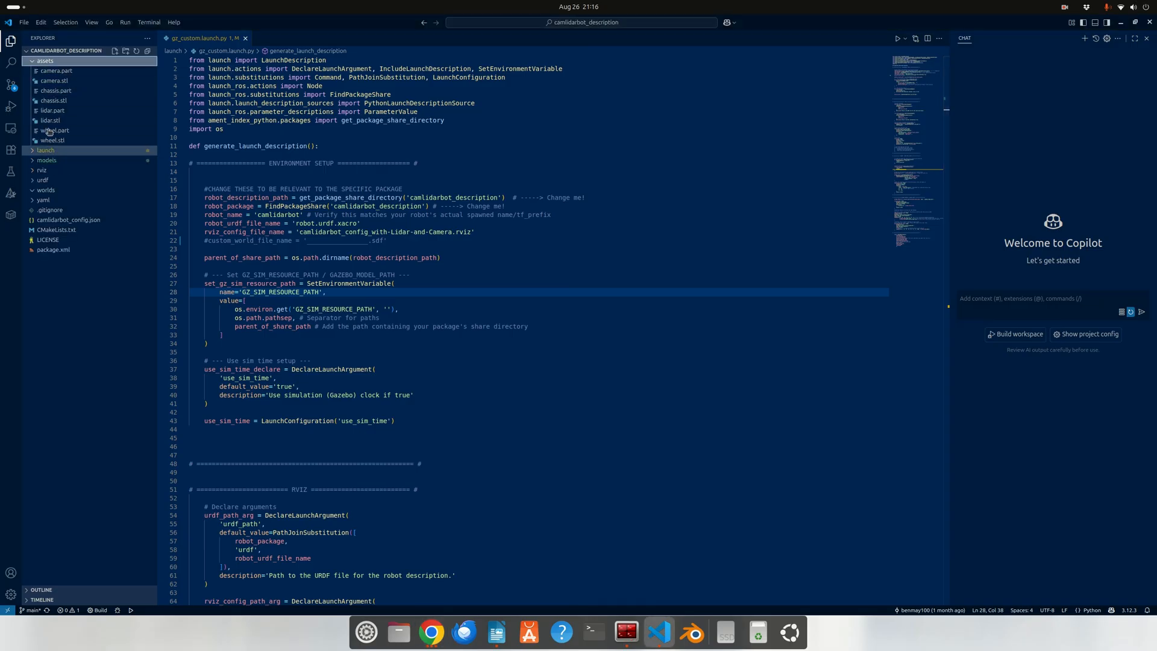
pyautogui.click(56, 62)
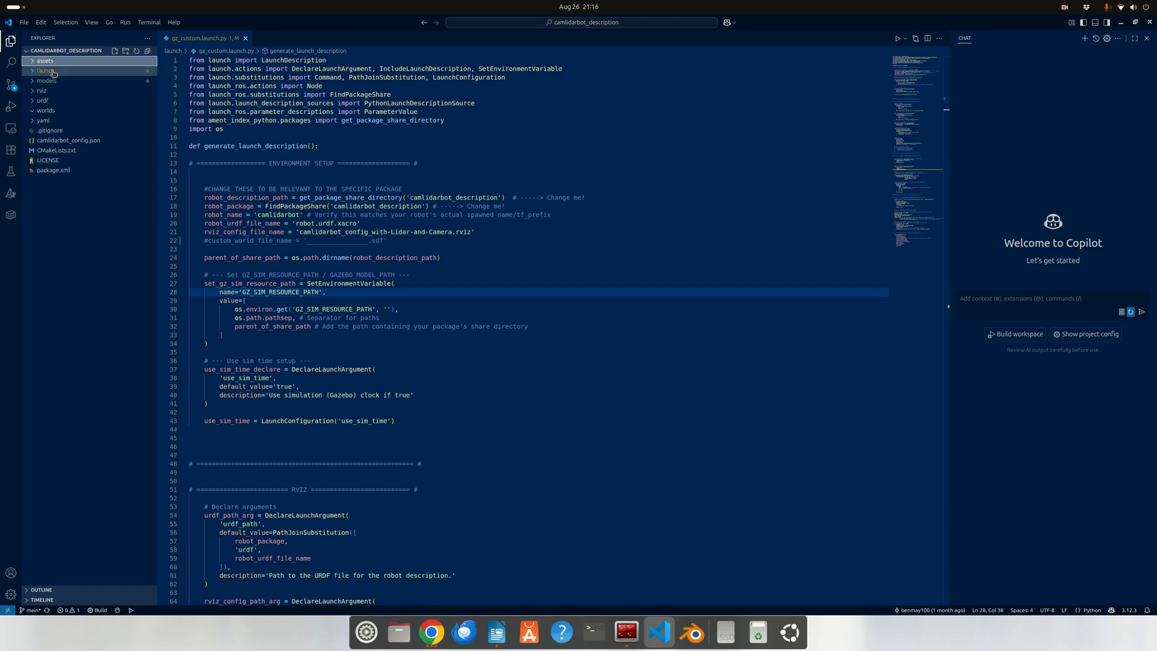
pyautogui.click(51, 71)
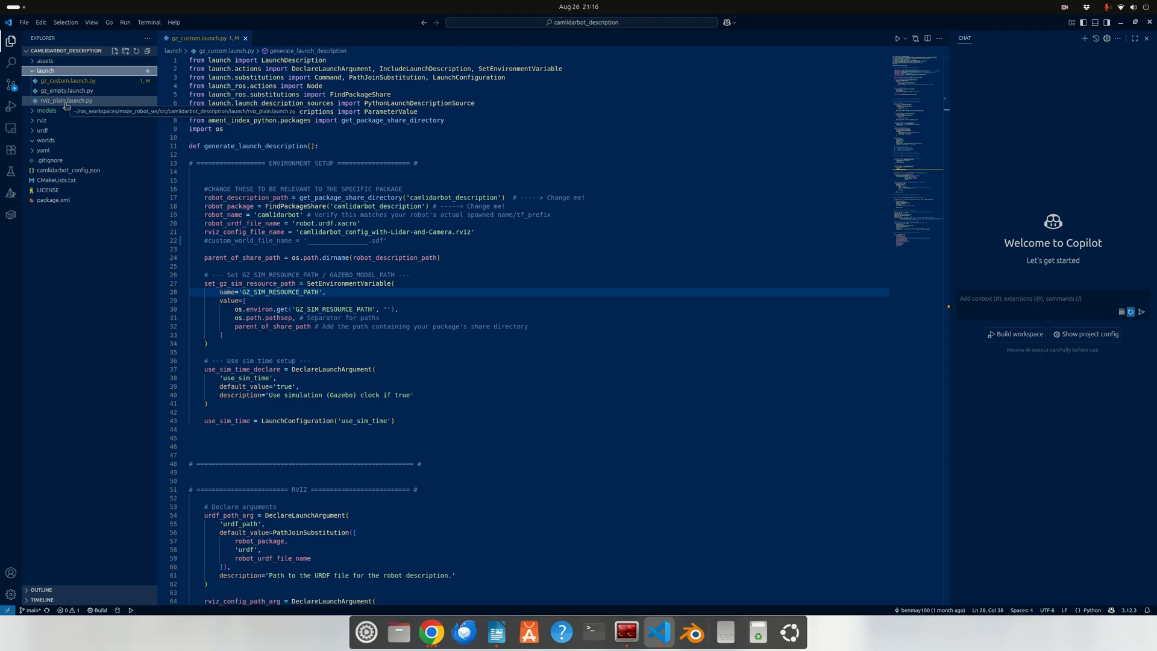
pyautogui.click(67, 92)
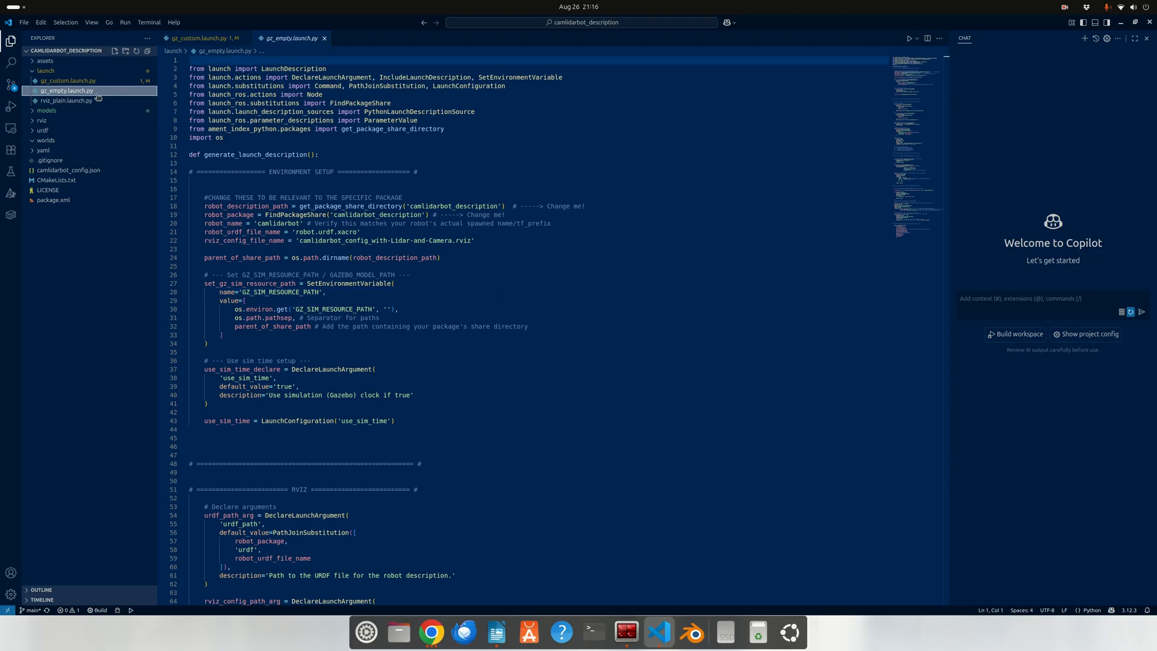
pyautogui.click(68, 84)
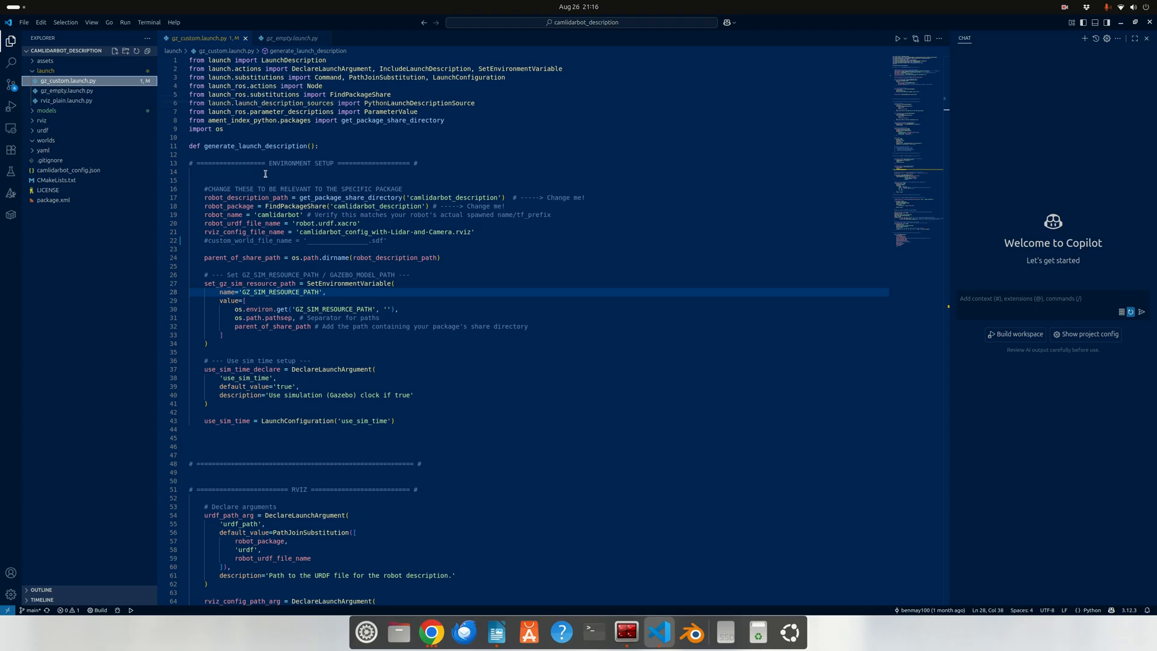
# Step: Highlight the commented-out custom_world_file_name line in gz_custom.launch.py and check the worlds folder
pyautogui.click(268, 240)
pyautogui.tripleClick(268, 240)
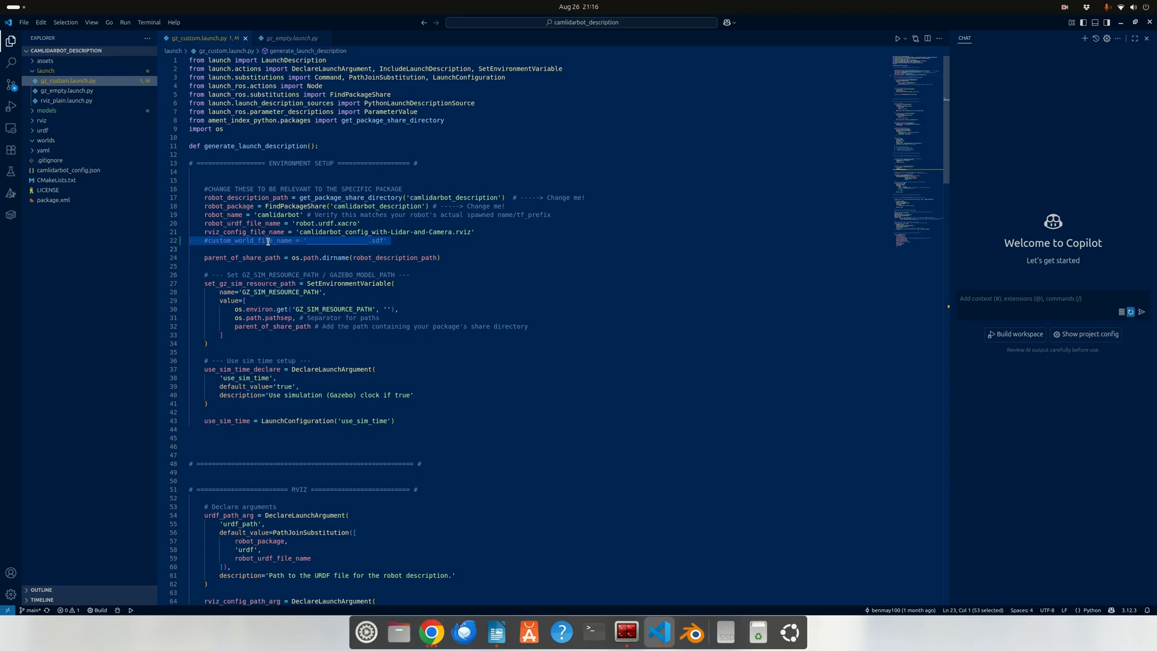
pyautogui.click(53, 140)
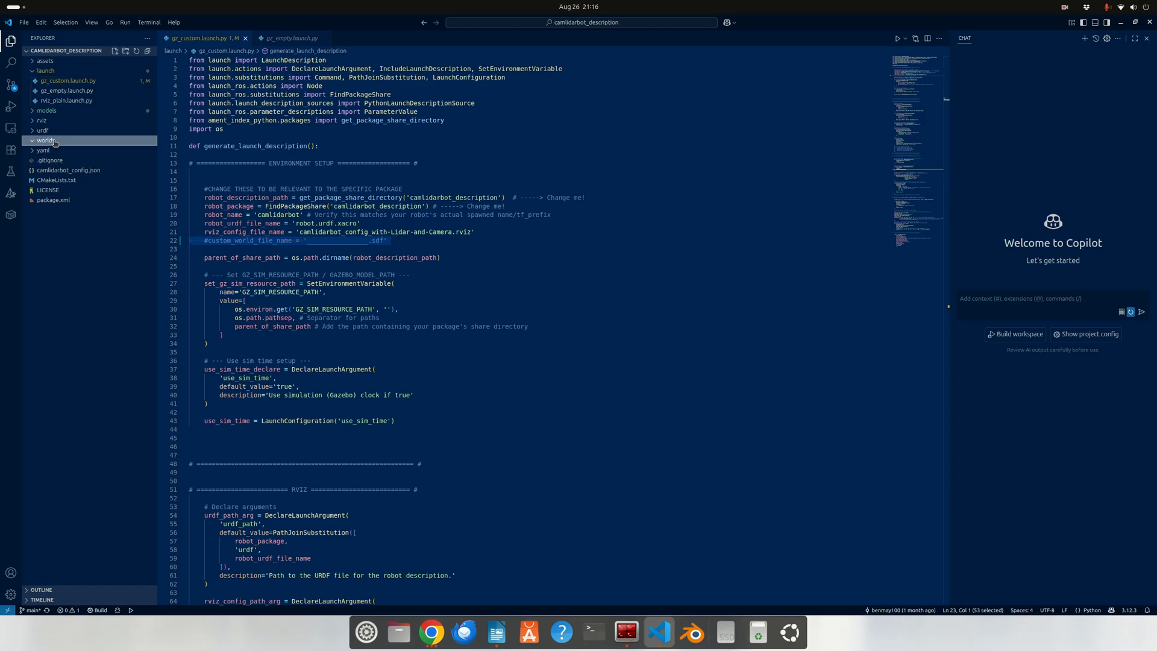
# Step: Collapse the launch folder, expand the models folder and preview its QR-code images, ending on left.png
pyautogui.click(43, 71)
pyautogui.click(53, 82)
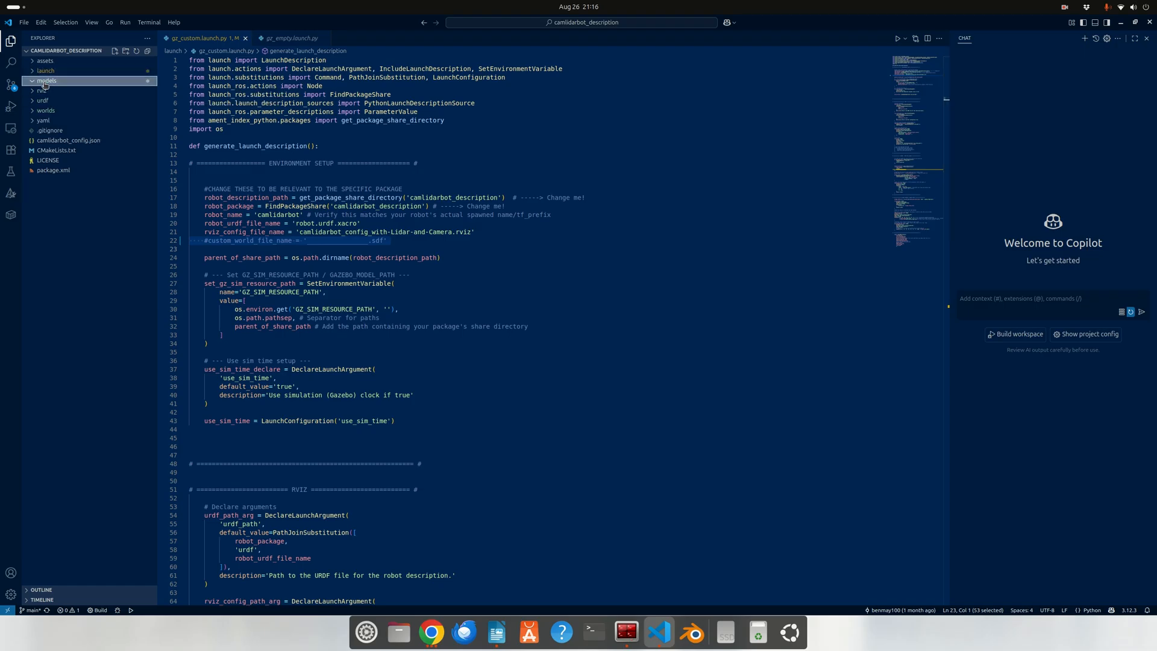
pyautogui.click(51, 90)
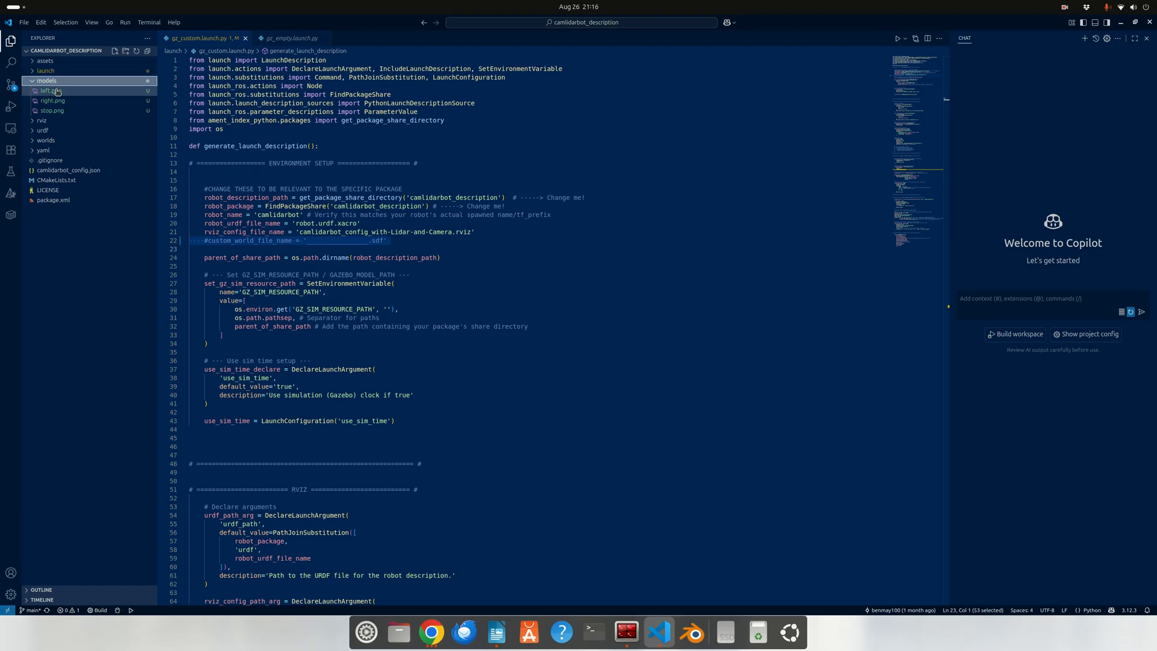
pyautogui.click(60, 100)
pyautogui.click(60, 111)
pyautogui.click(54, 93)
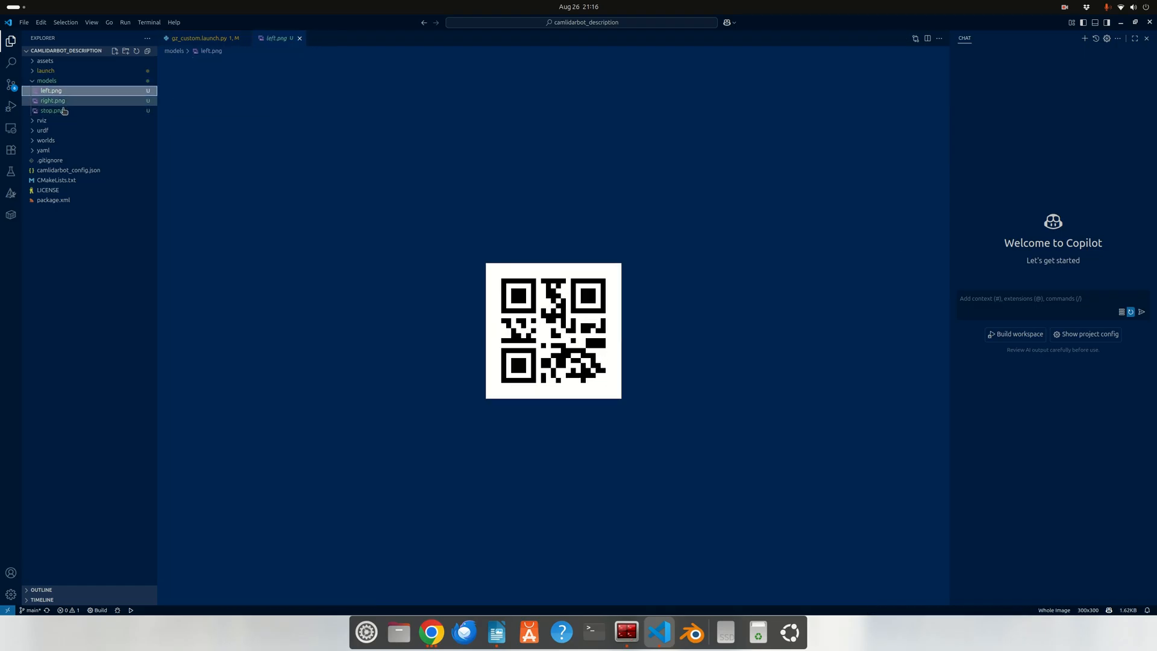
# Step: Bring up the Text code type on the QR Code Generator page in Chrome, and return to VS Code
pyautogui.click(433, 632)
pyautogui.click(195, 225)
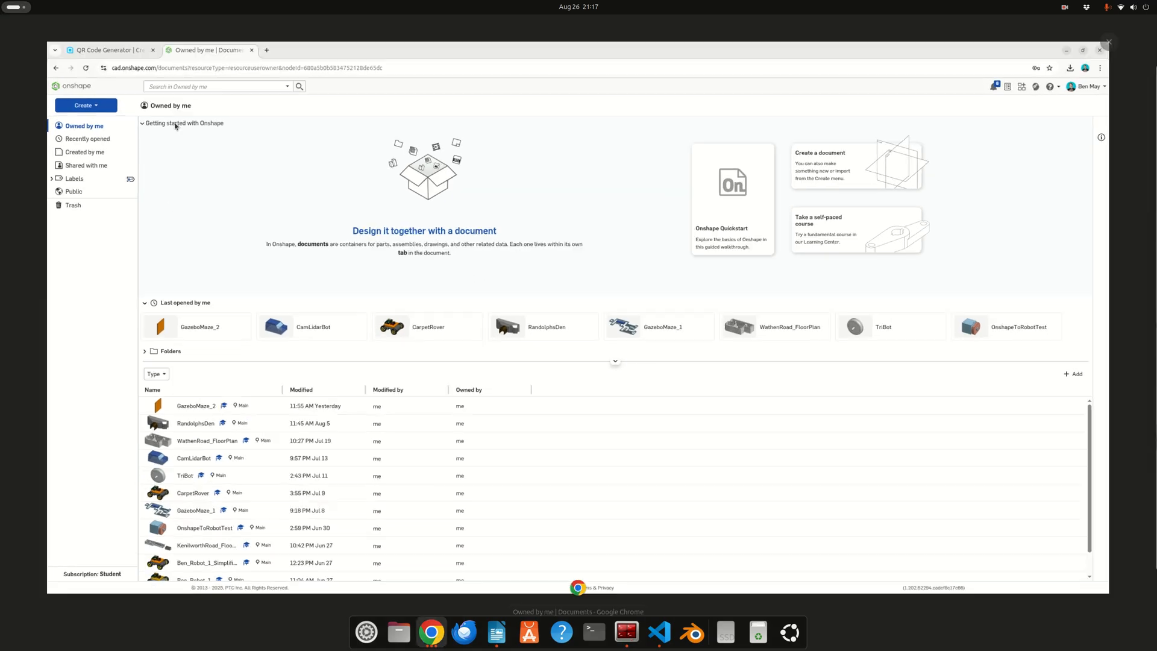
pyautogui.click(87, 29)
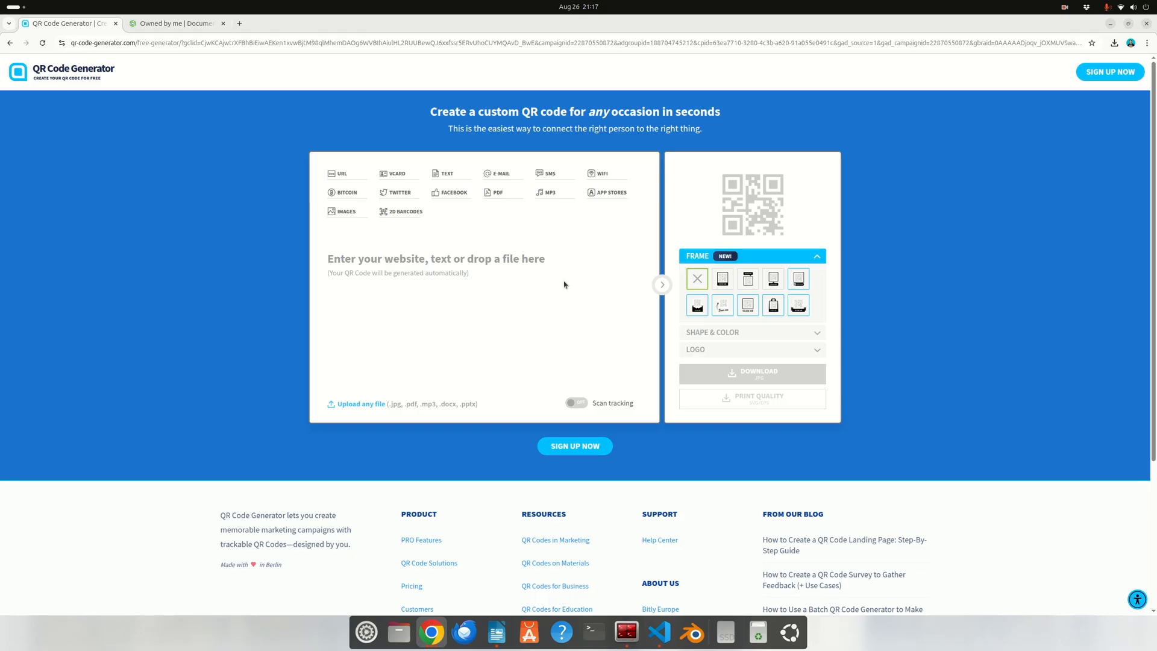
pyautogui.click(446, 192)
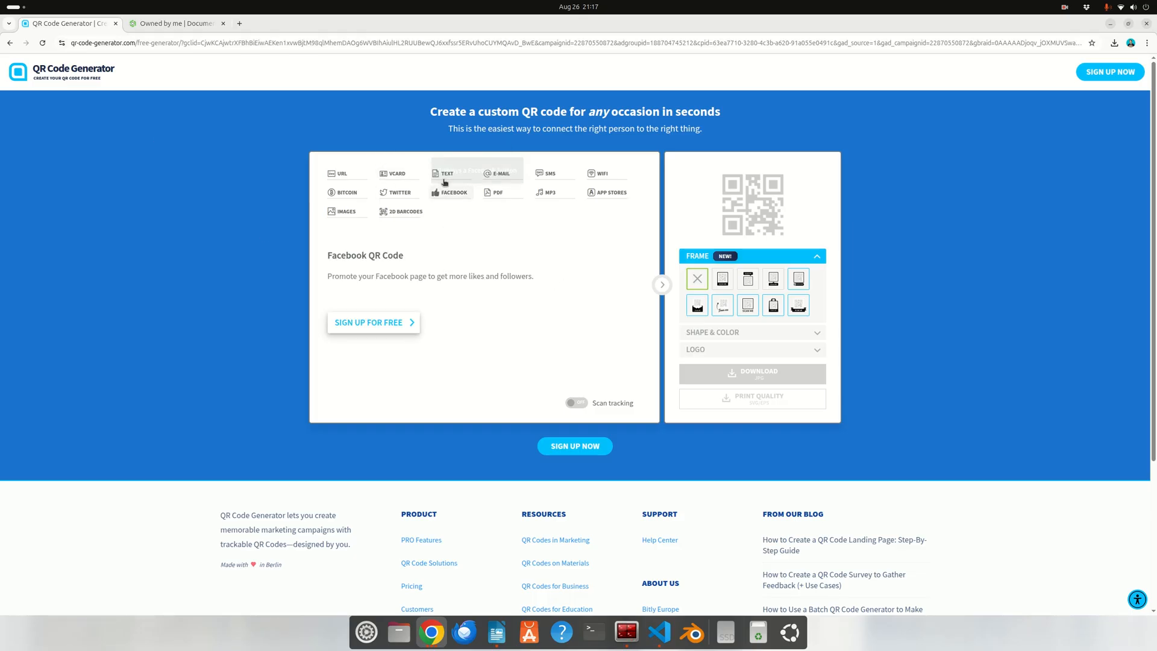
pyautogui.click(395, 174)
pyautogui.click(446, 175)
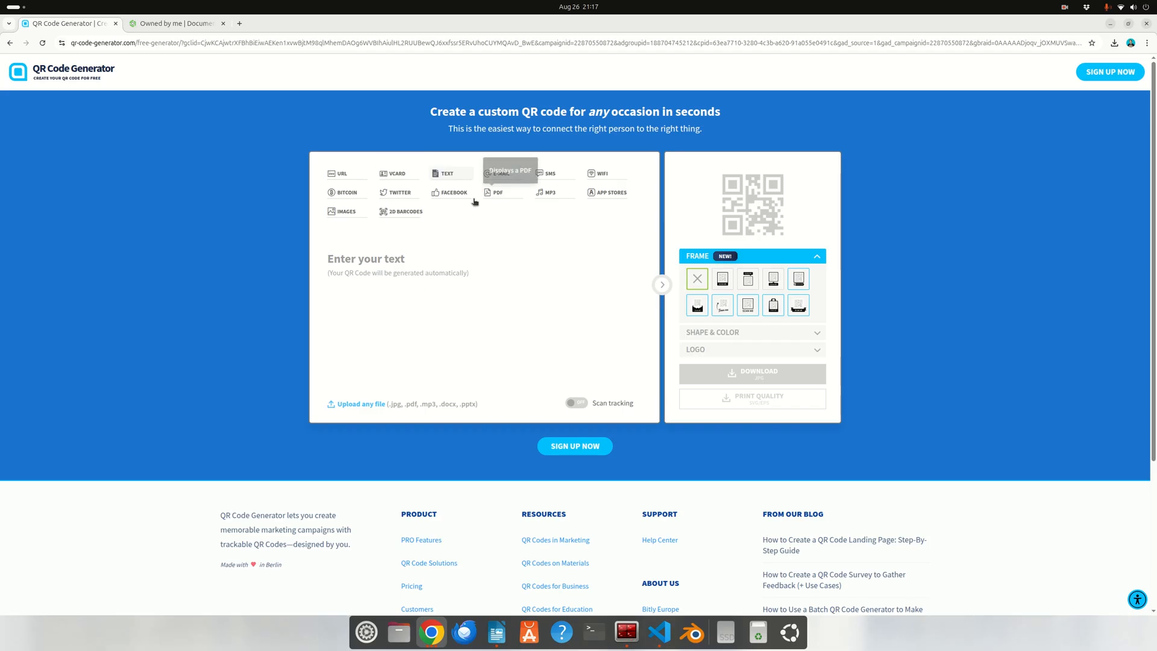
pyautogui.click(660, 631)
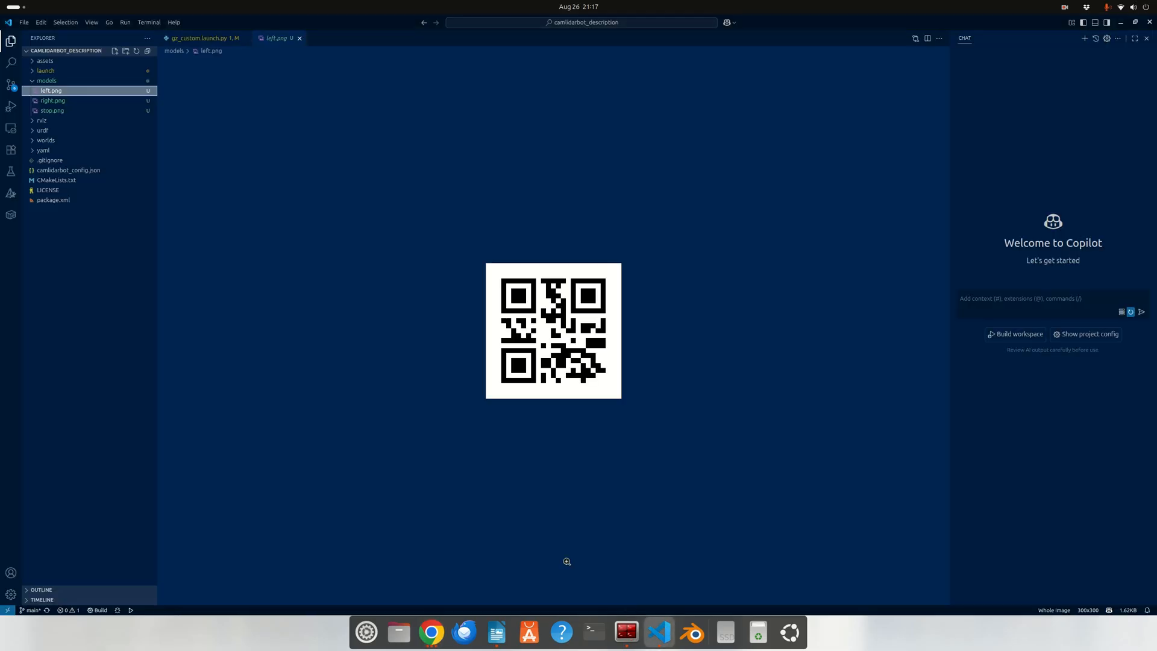
# Step: Expand the rviz folder to view its configuration files, and collapse it again
pyautogui.click(45, 121)
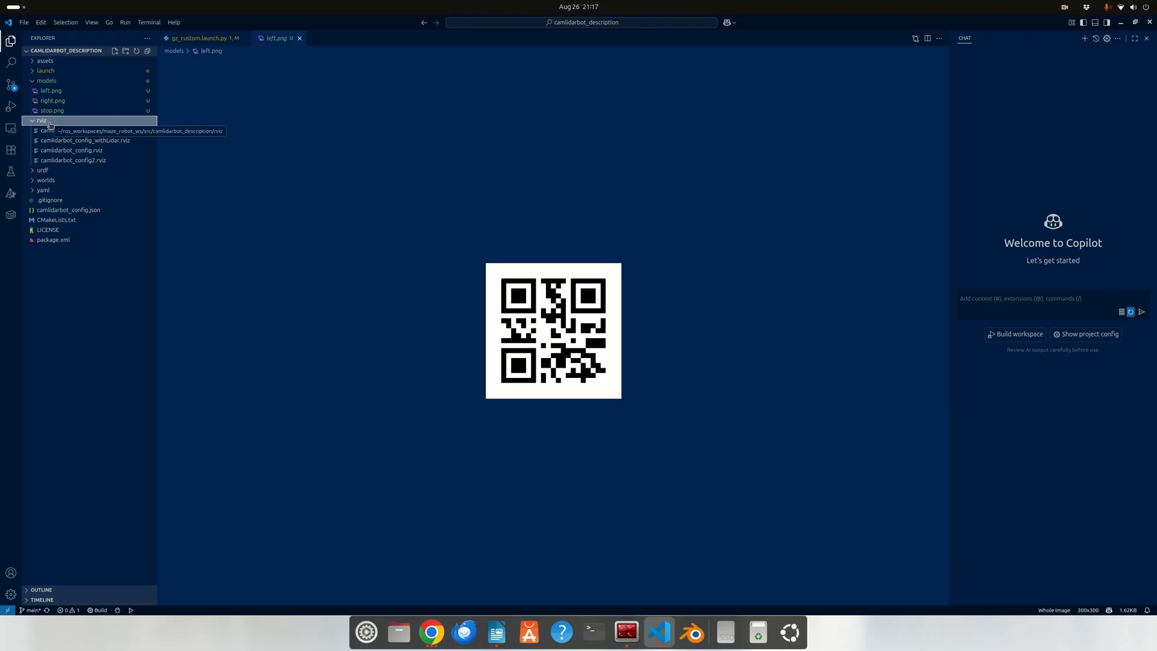
pyautogui.click(50, 123)
pyautogui.click(50, 123)
pyautogui.click(50, 123)
# Step: Look through the urdf folder's gazebo_tags and modules subfolders, previewing gazebo_plugins.xacro, gazebo_properties.xacro, camera.xacro, chassis_and_wheels.xacro and lidar.xacro
pyautogui.click(59, 131)
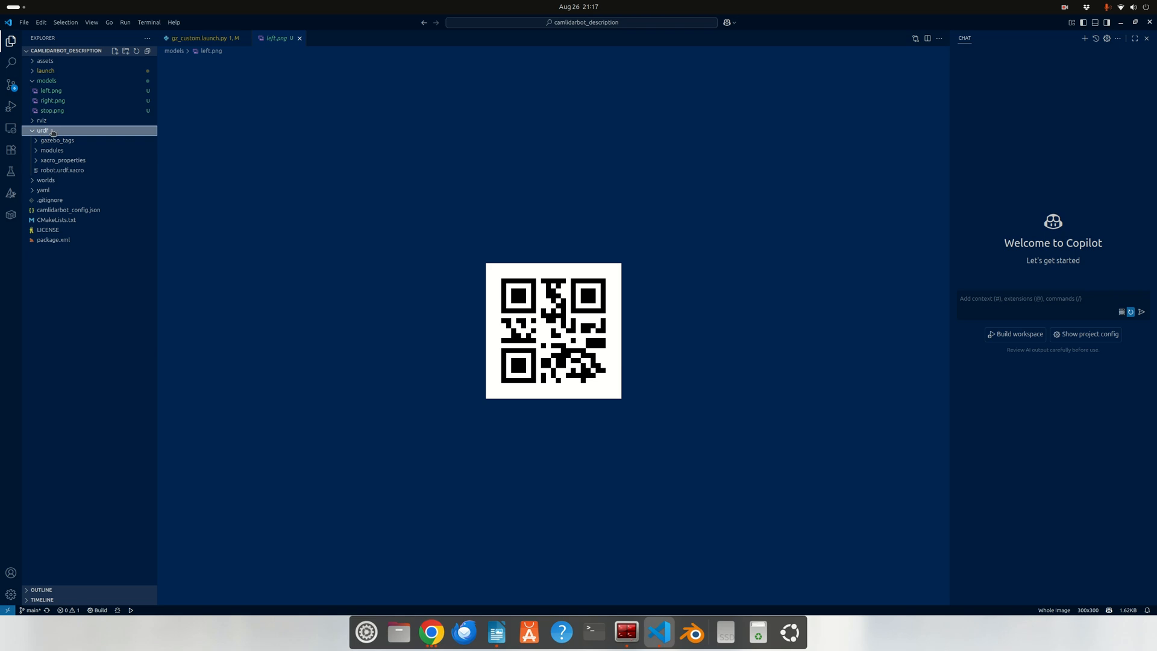
pyautogui.click(59, 141)
pyautogui.click(62, 152)
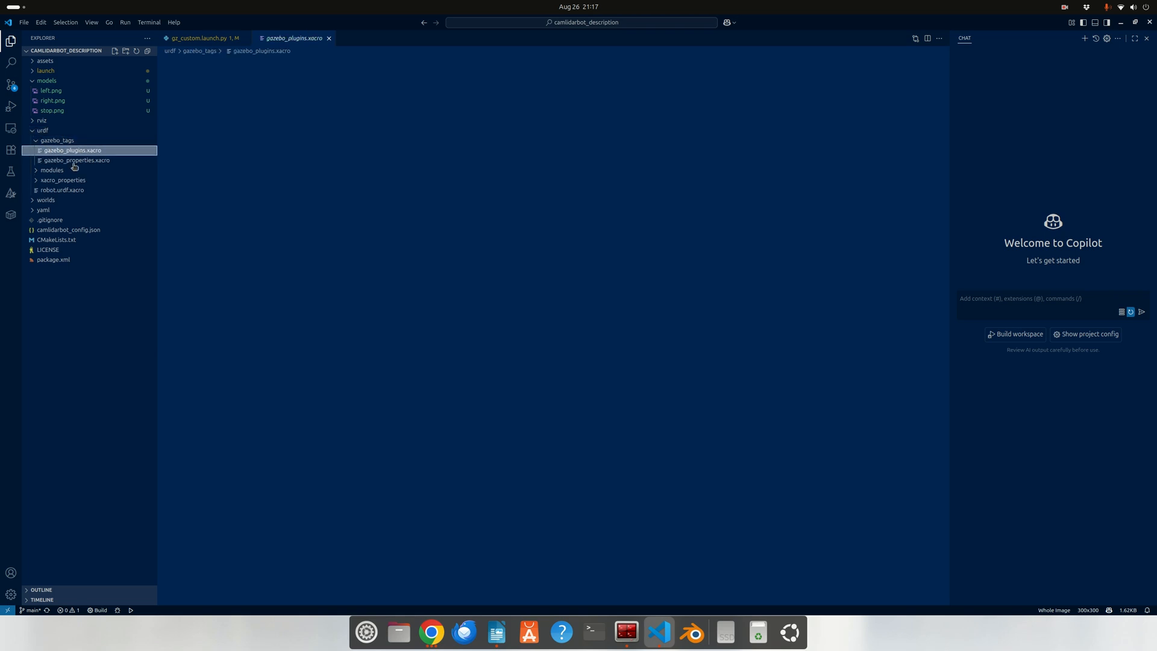
pyautogui.click(73, 161)
pyautogui.click(66, 170)
pyautogui.click(66, 180)
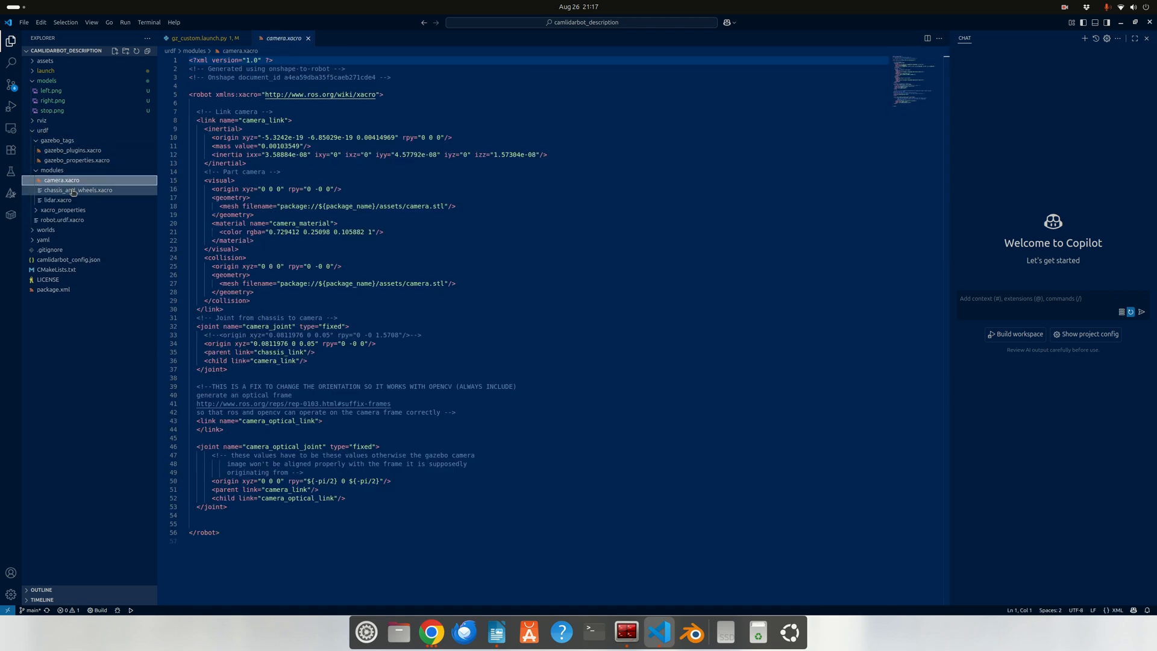
pyautogui.click(73, 191)
pyautogui.click(66, 201)
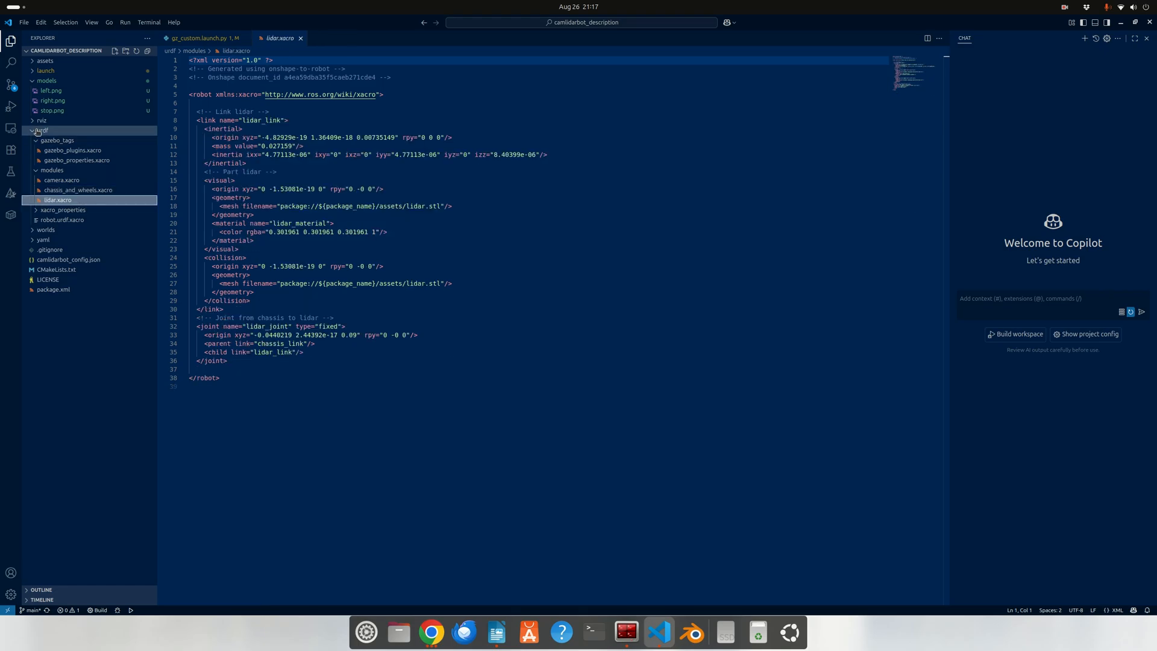
# Step: Collapse the urdf folder and expand the worlds and yaml folders to check their contents
pyautogui.click(37, 131)
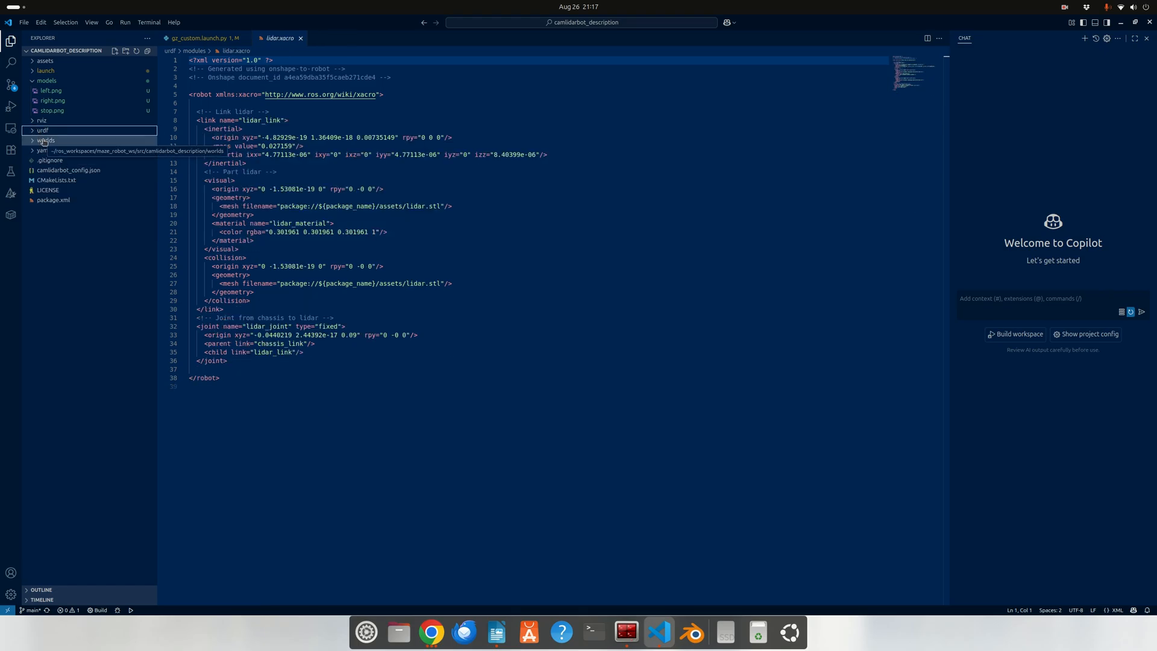
pyautogui.click(46, 141)
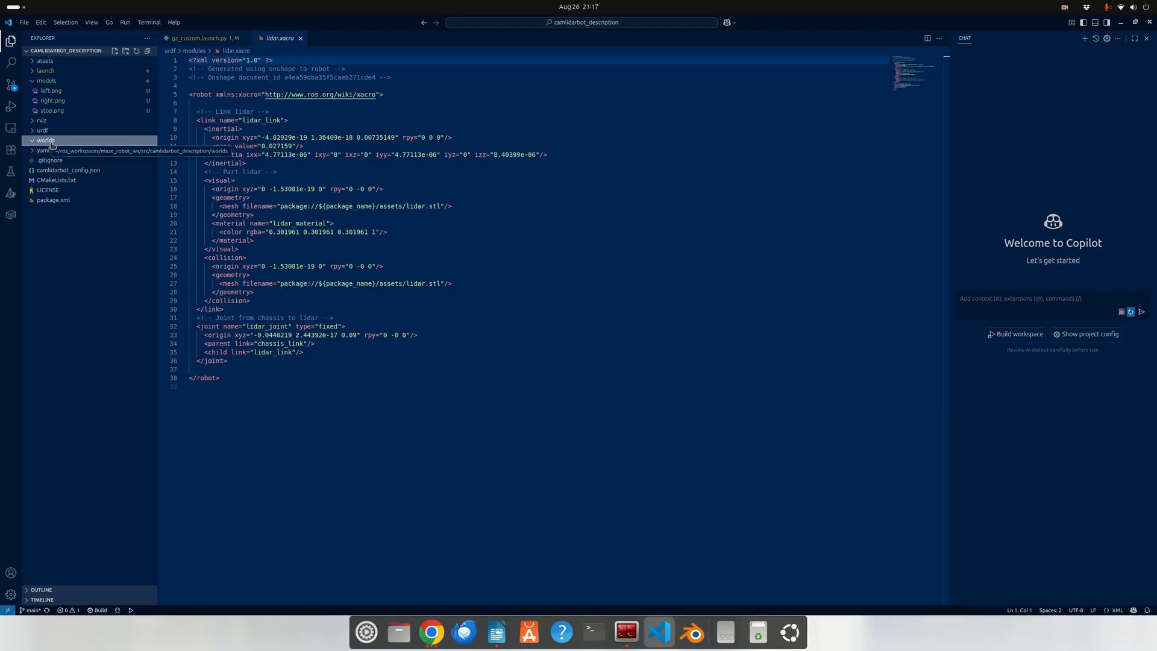
pyautogui.click(48, 150)
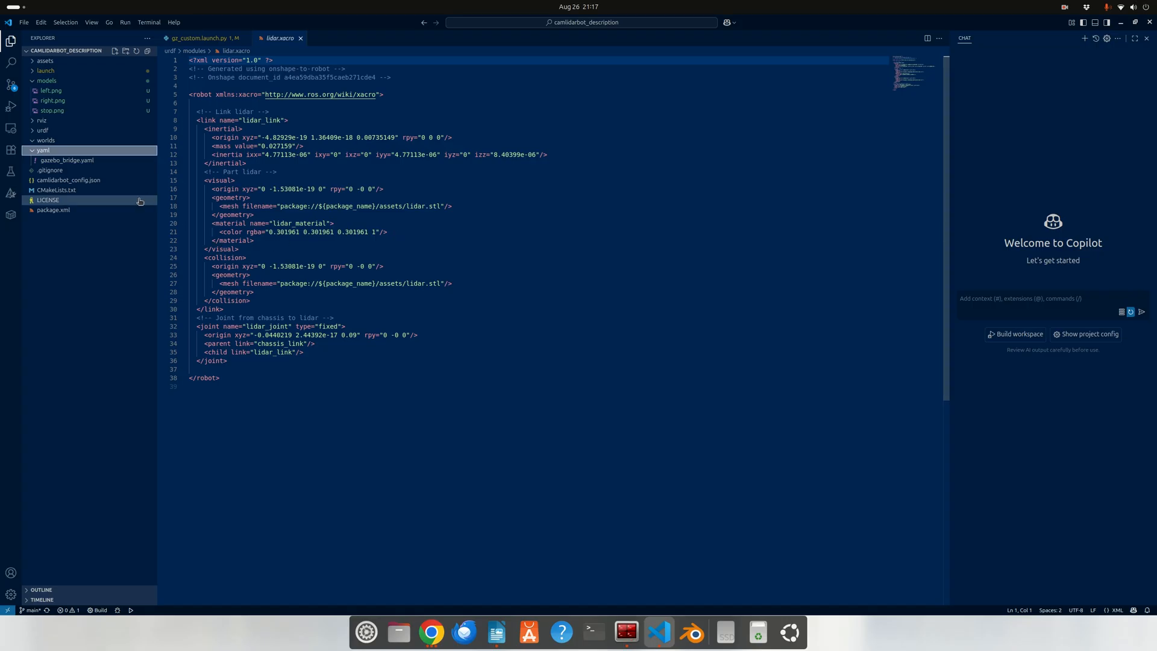
# Step: Add models before rviz in the install DIRECTORY list of CMakeLists.txt, and close the file
pyautogui.click(63, 191)
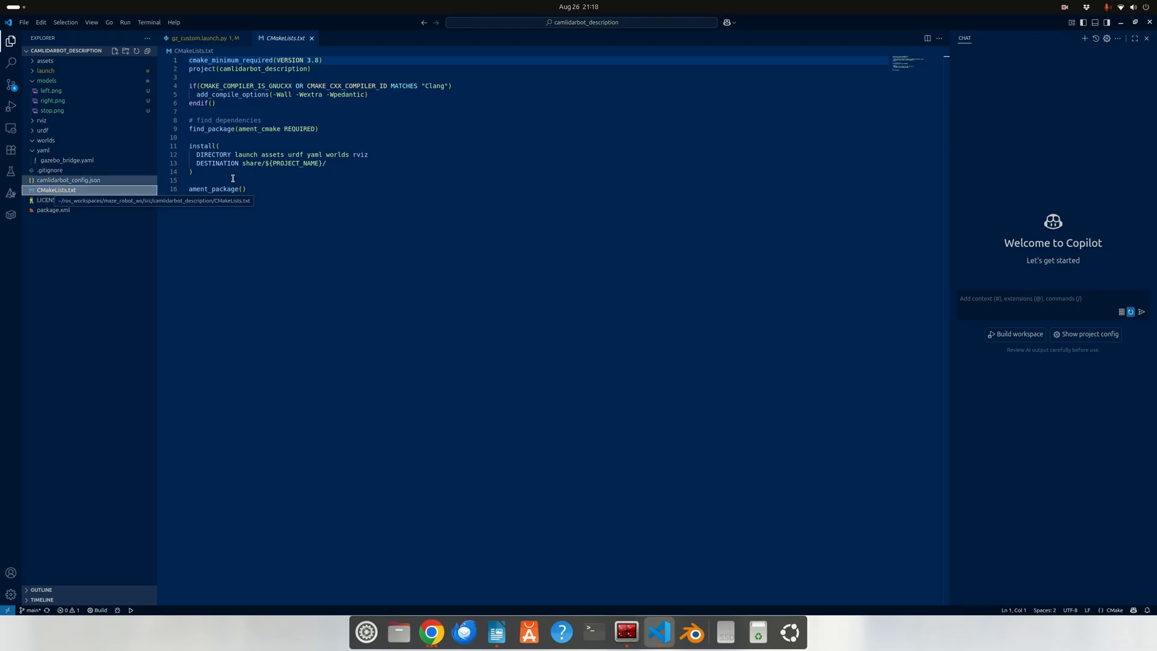
pyautogui.click(350, 155)
pyautogui.write('models')
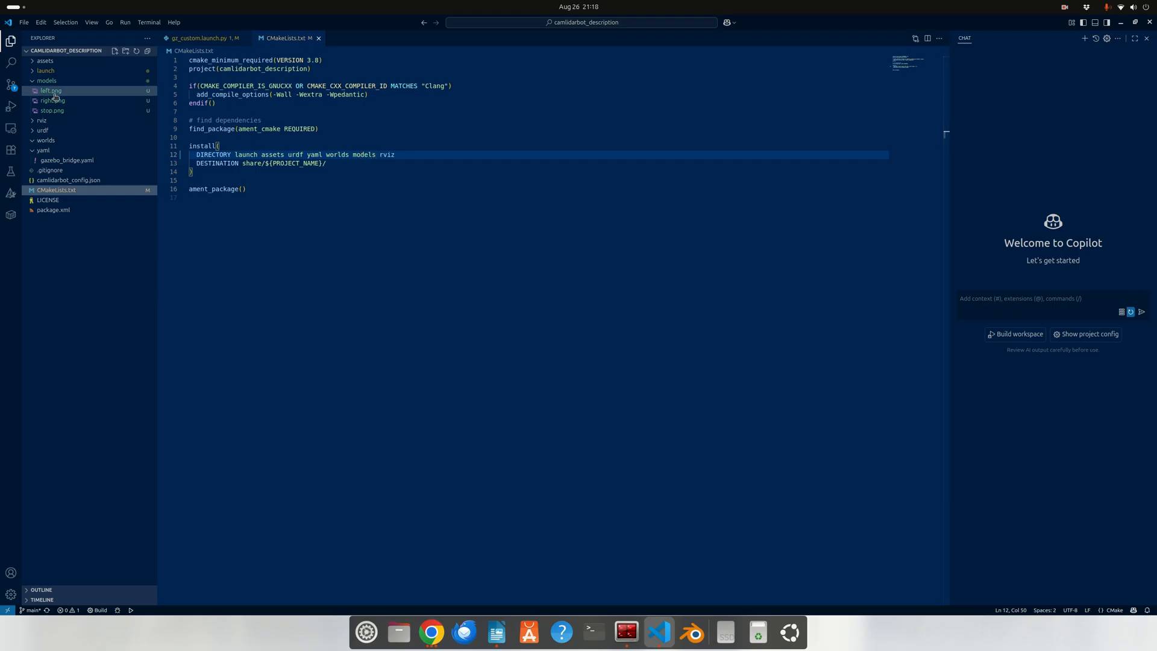
pyautogui.click(286, 188)
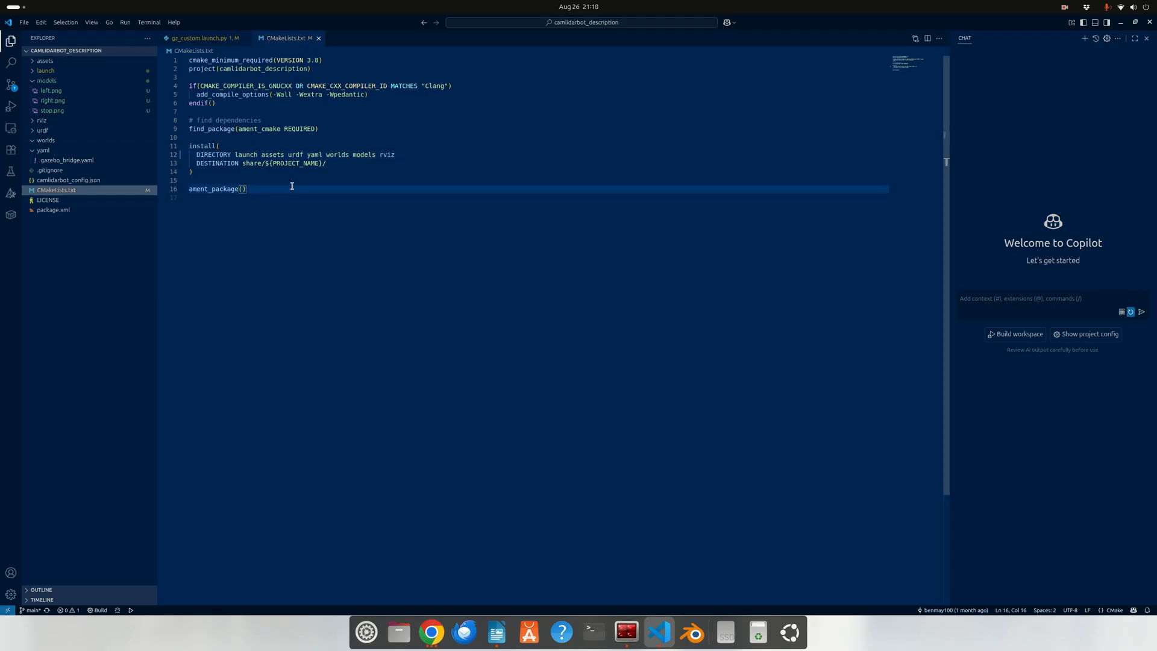
pyautogui.click(232, 177)
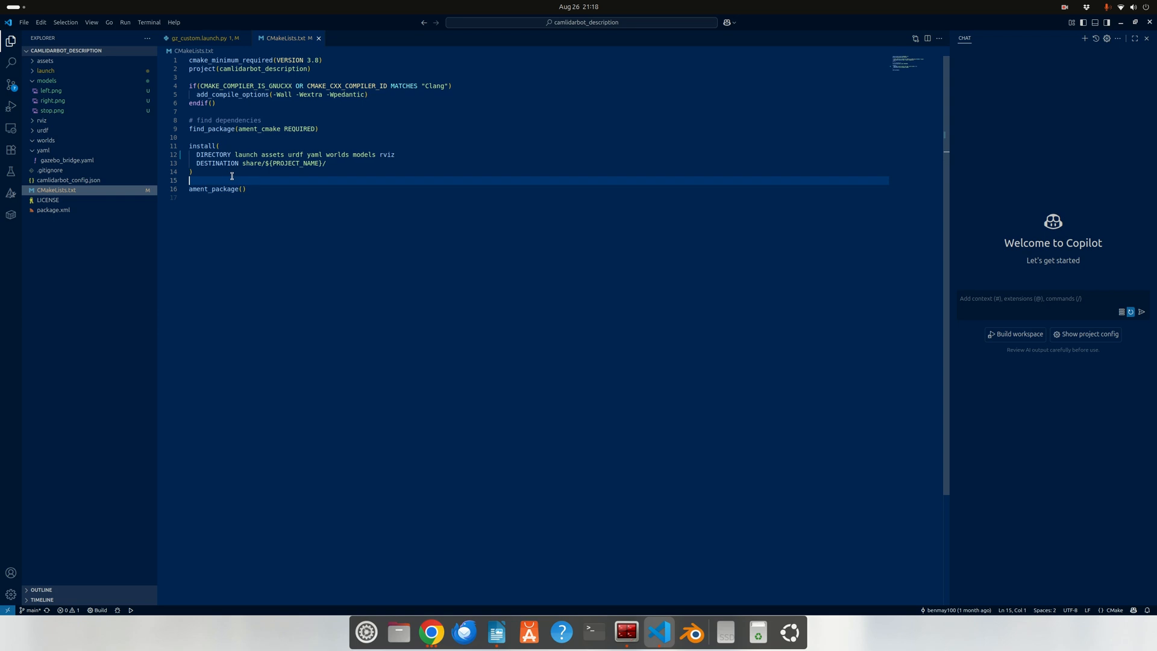
pyautogui.click(318, 38)
# Step: Switch to Onshape in Chrome and create a new document named qr_code_maze
pyautogui.click(429, 627)
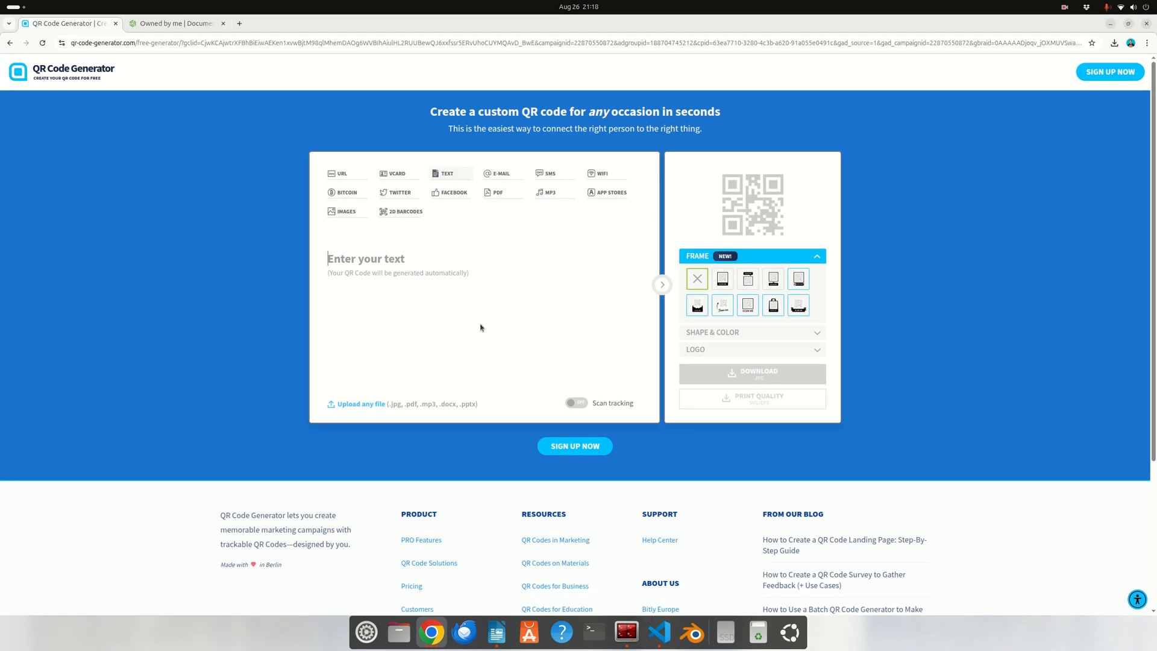
pyautogui.click(179, 23)
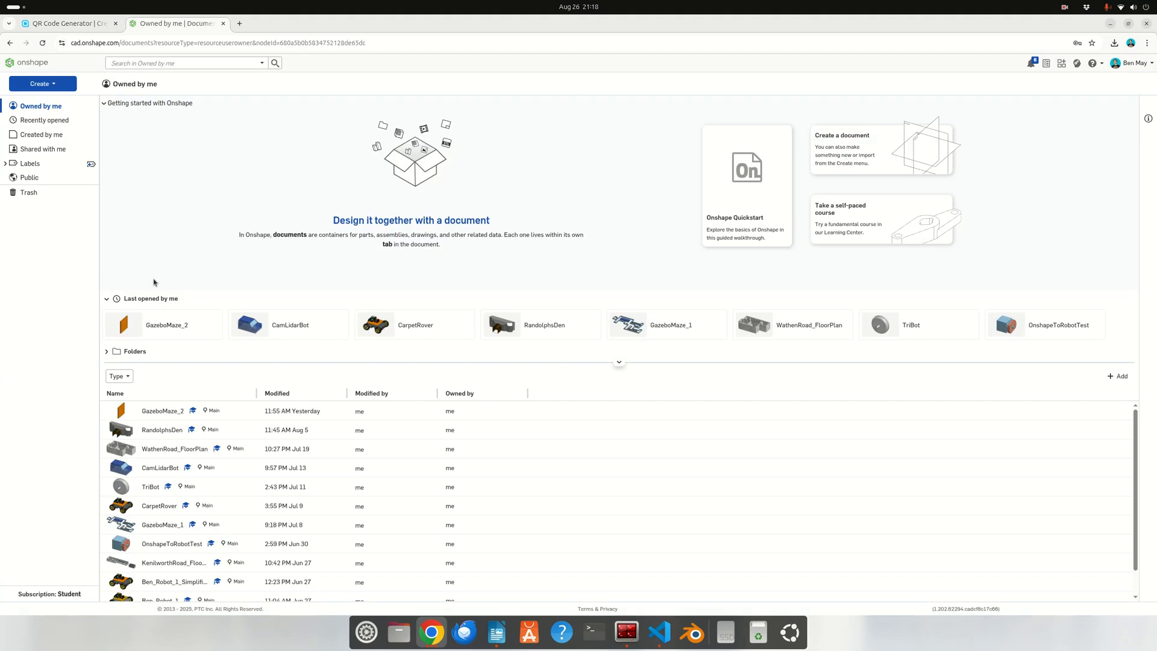
pyautogui.click(43, 84)
pyautogui.click(46, 101)
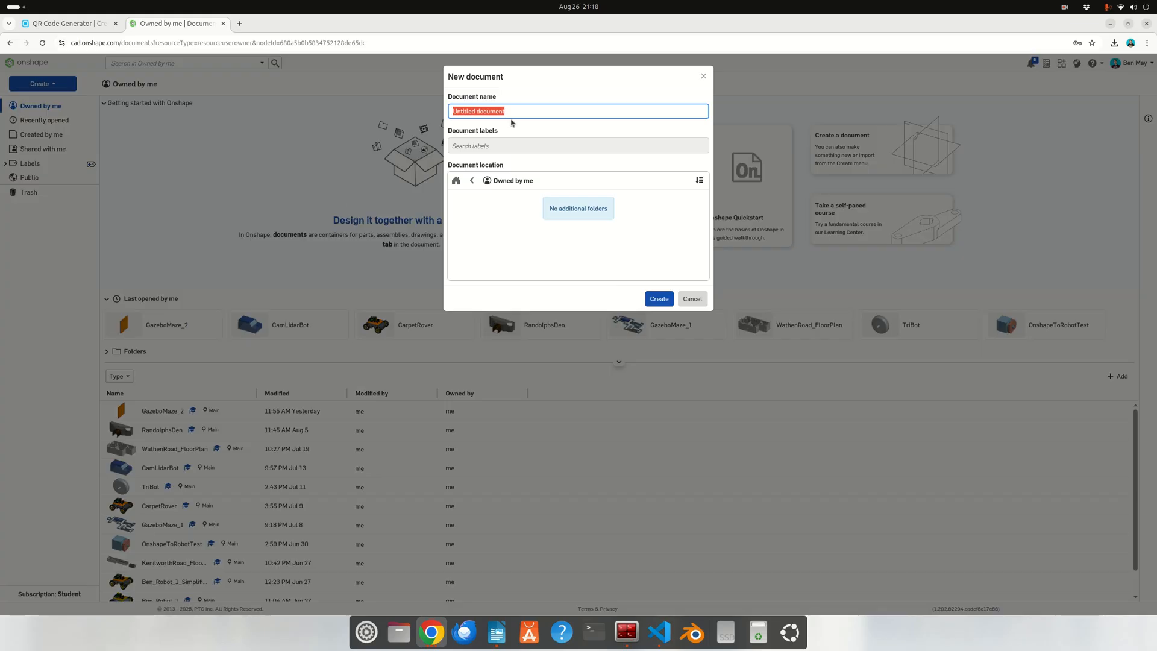
pyautogui.write('qr_code_maze')
pyautogui.click(659, 299)
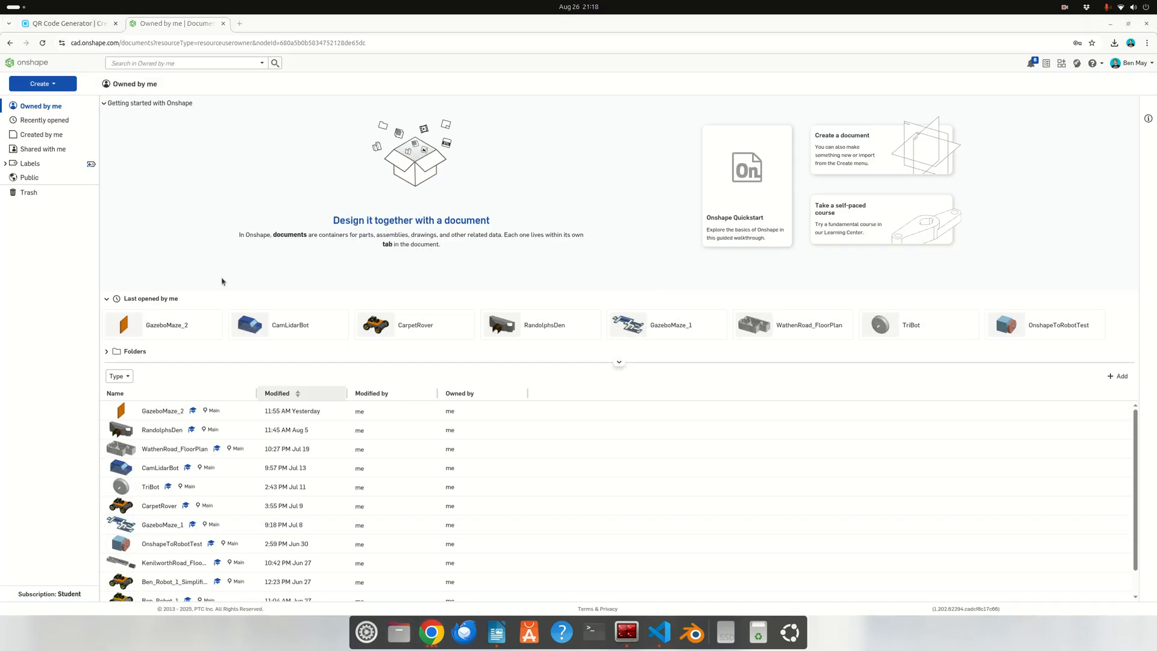
# Step: Move the old qr_code_maze folder and qr_code_maze.zip from Downloads to the trash, and minimize the file manager
pyautogui.click(73, 155)
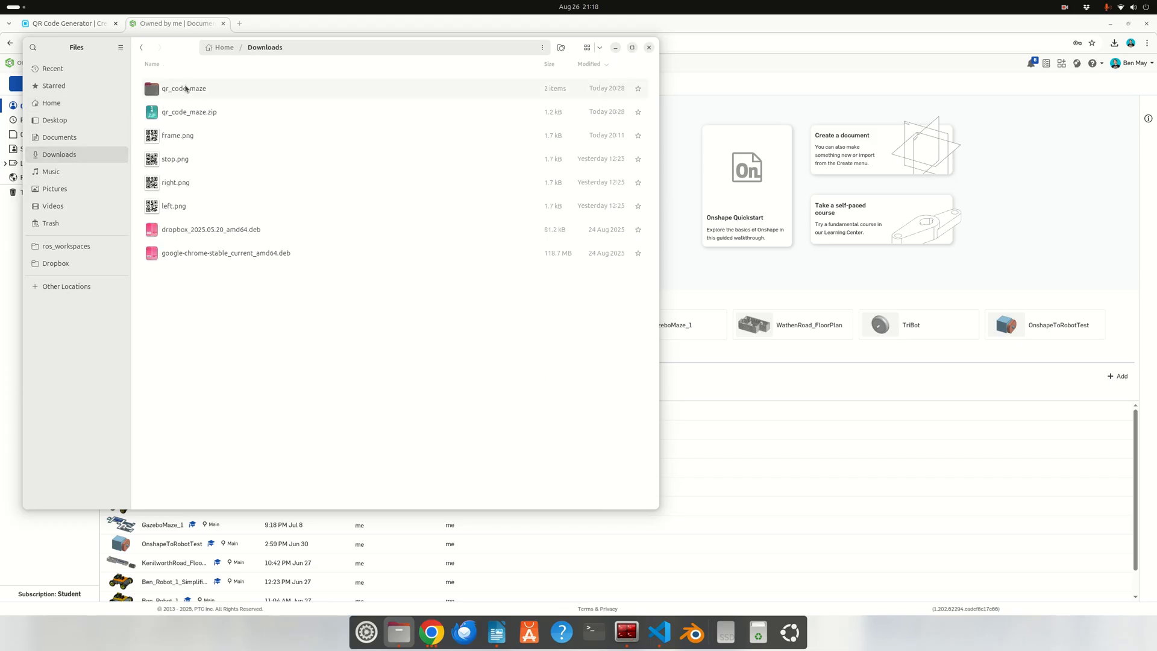
pyautogui.click(174, 93)
pyautogui.keyDown('ctrl'); pyautogui.click(191, 115); pyautogui.keyUp('ctrl')
pyautogui.rightClick(193, 116)
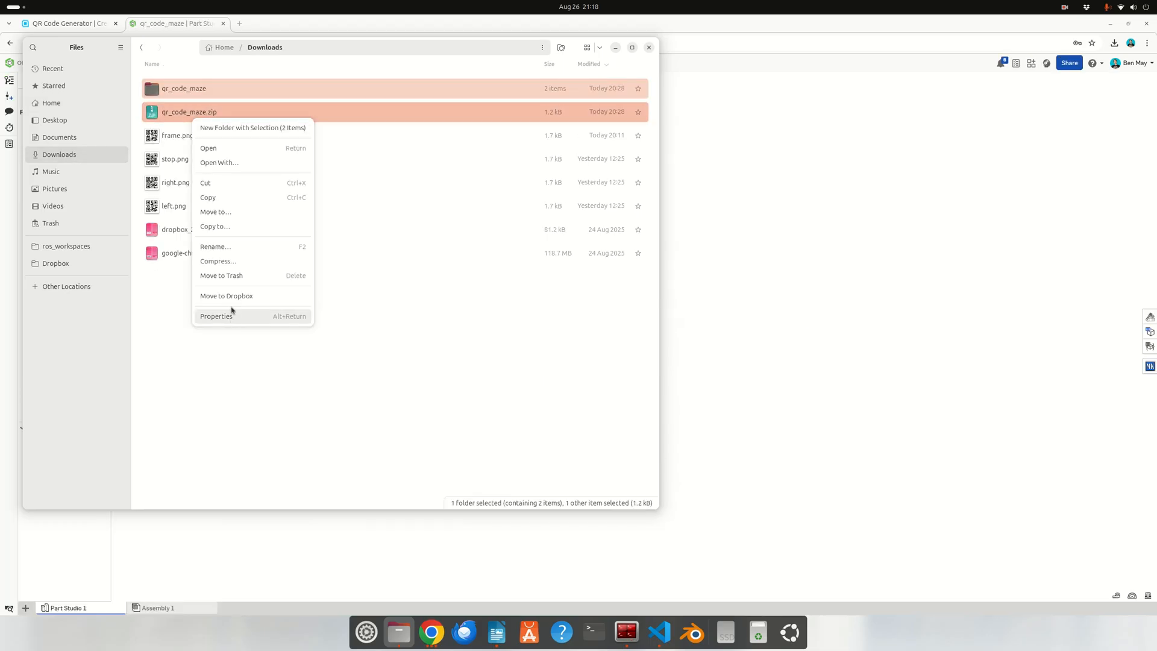
pyautogui.click(229, 275)
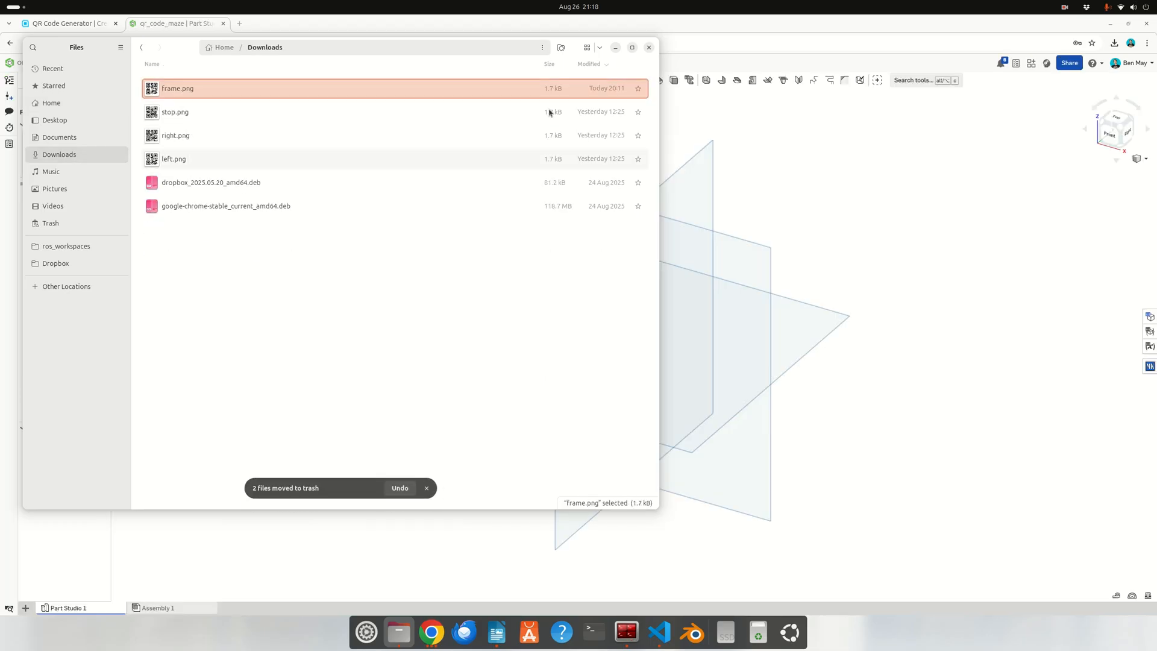
pyautogui.click(616, 48)
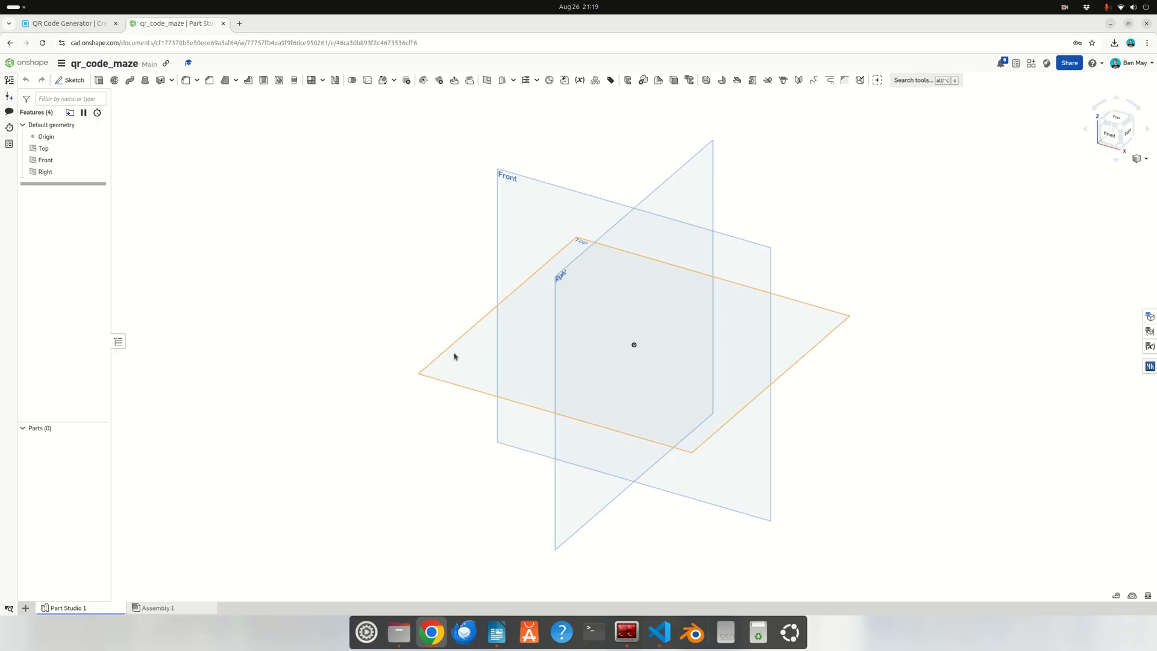
# Step: Start a sketch on the Top plane and view it normal to the sketch plane
pyautogui.click(73, 81)
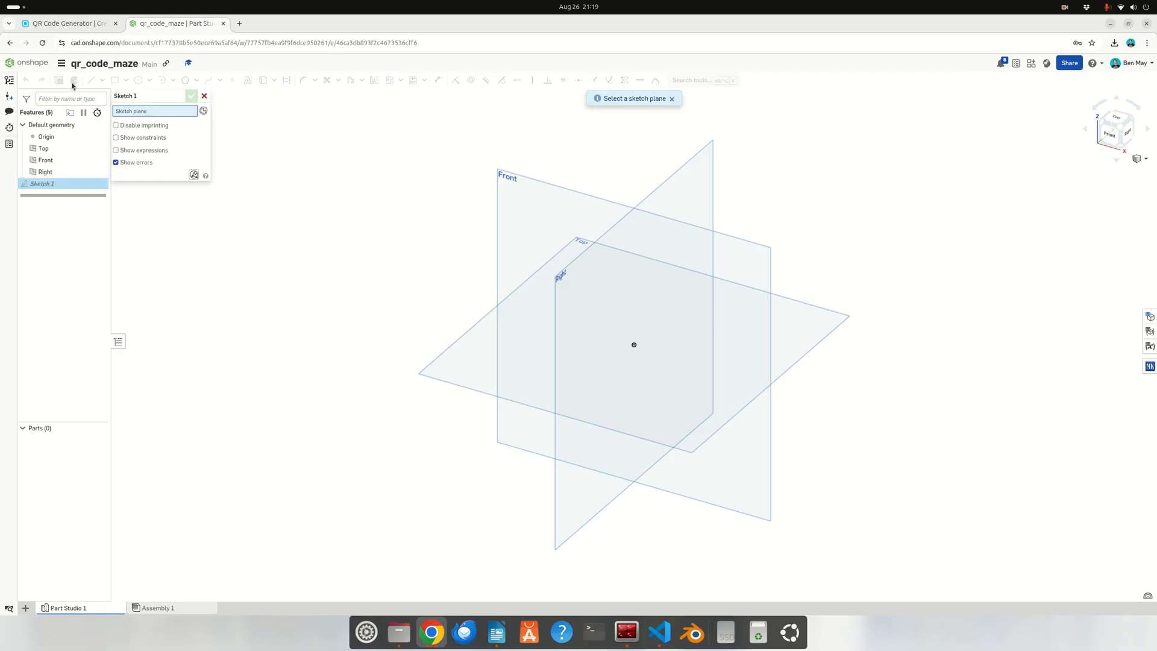
pyautogui.click(466, 362)
pyautogui.rightClick(471, 363)
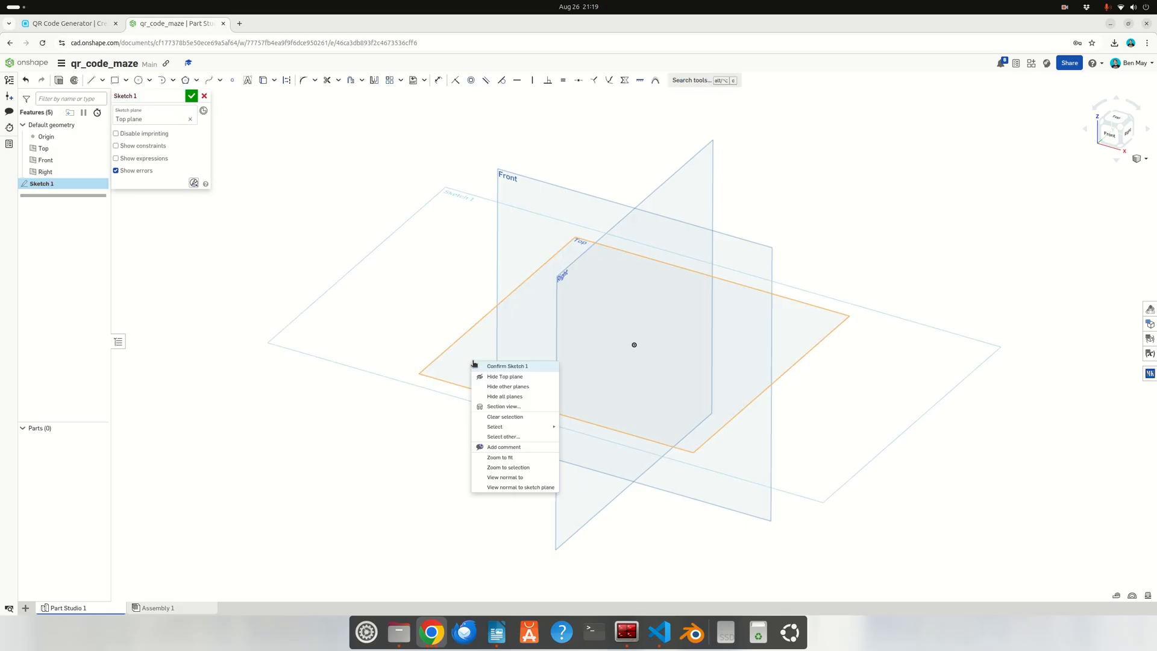
pyautogui.click(508, 488)
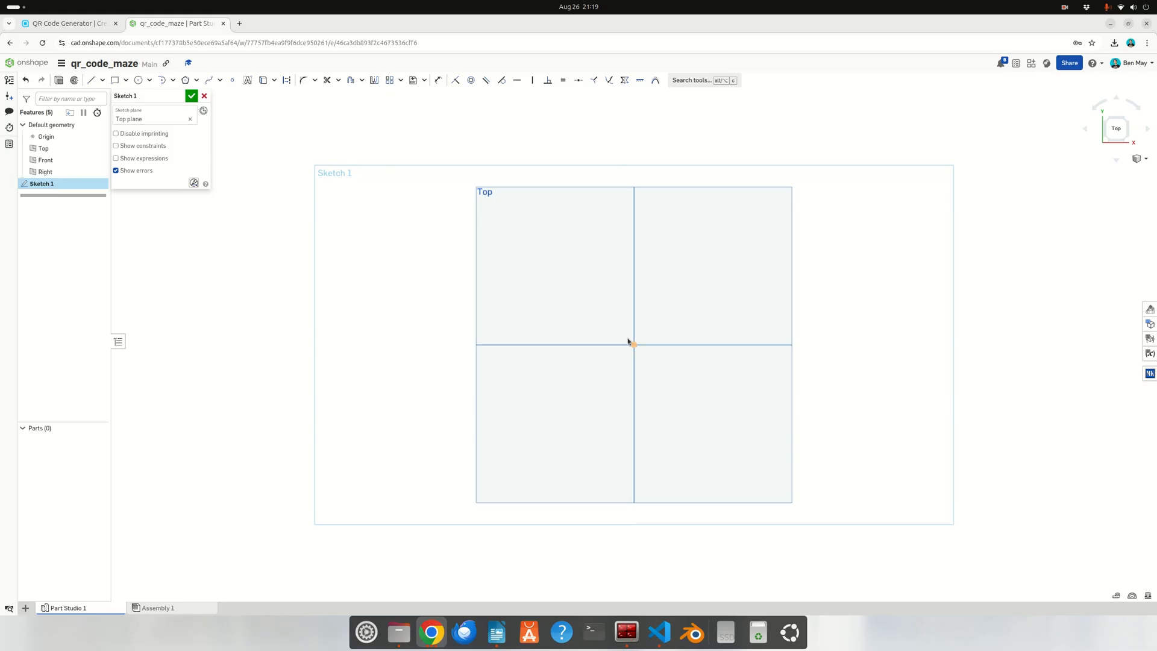
# Step: Sketch a closed, eight-line Z-shaped corridor outline from the origin, starting about 0.122 across, 0.142 down, and ending with an edge about 0.044 long
pyautogui.click(91, 80)
pyautogui.click(634, 344)
pyautogui.click(890, 345)
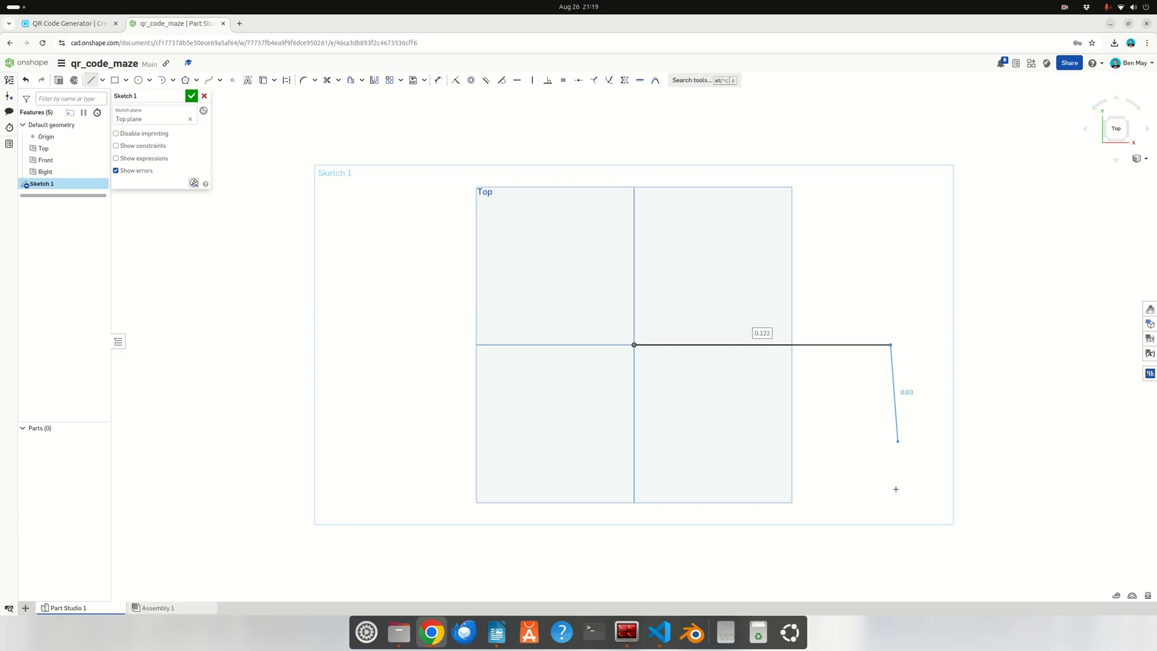
pyautogui.moveTo(878, 492); pyautogui.dragTo(806, 278, button='middle')
pyautogui.scroll(2, 826, 349)
pyautogui.scroll(-3, 821, 356)
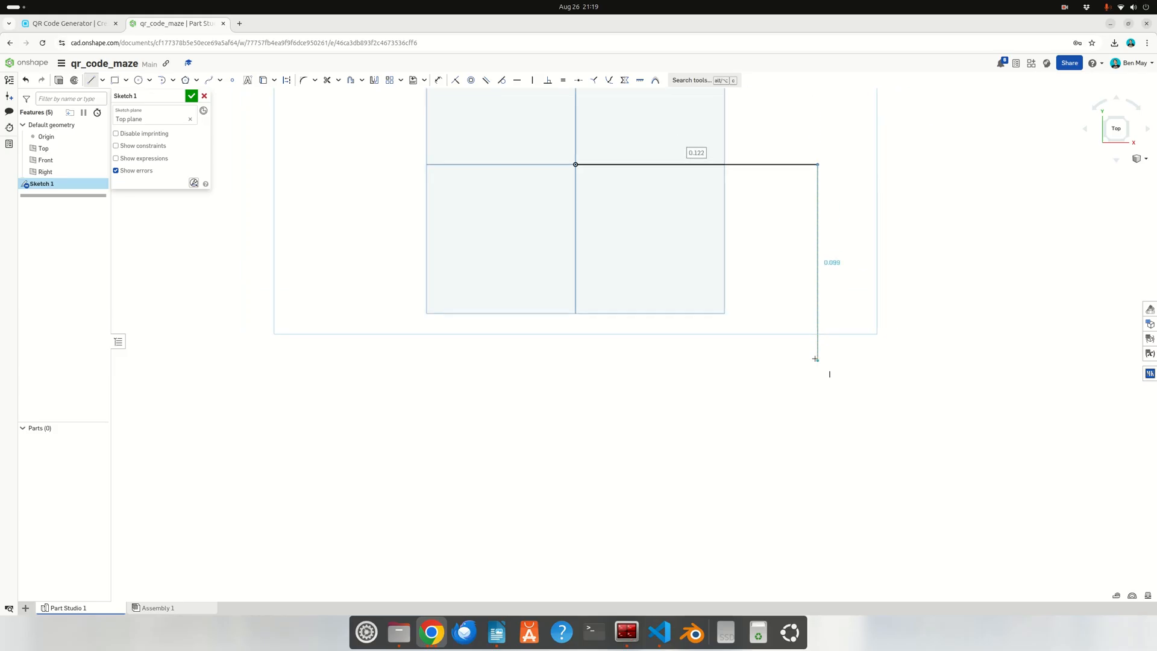
pyautogui.click(817, 420)
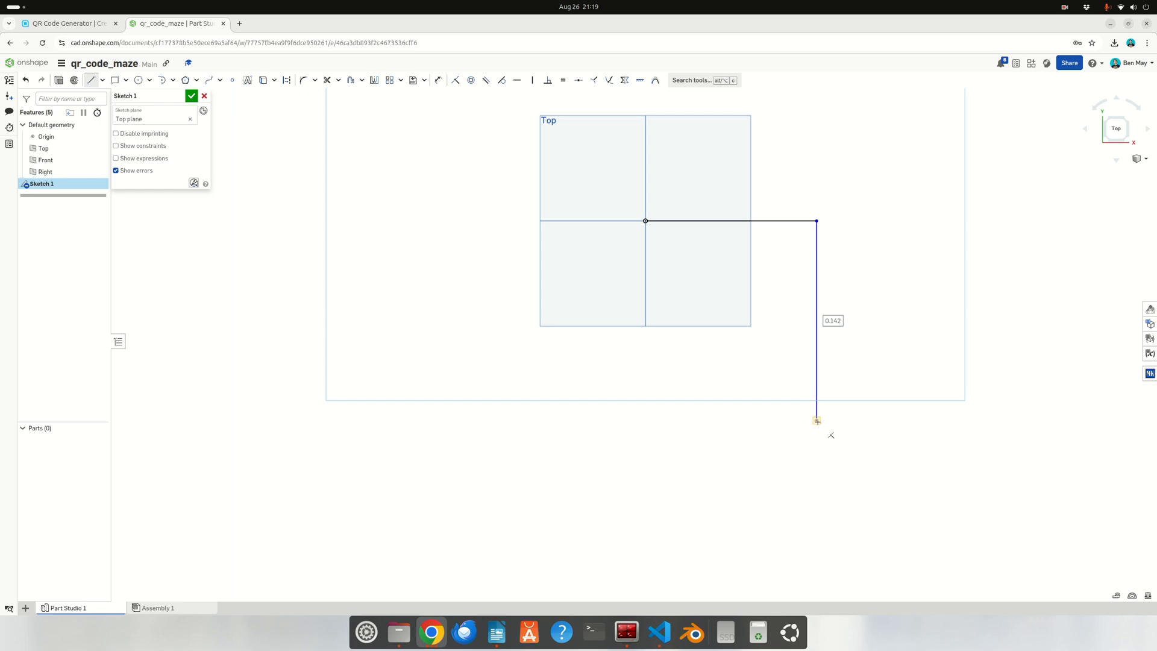
pyautogui.click(1044, 420)
pyautogui.click(1043, 503)
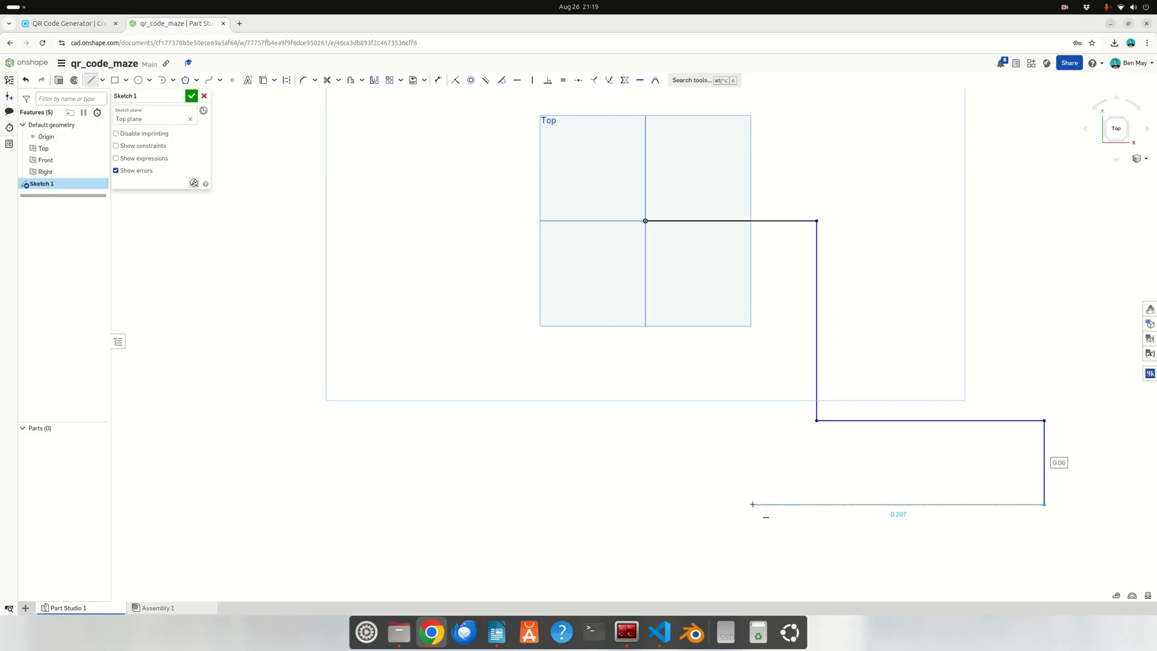
pyautogui.click(742, 503)
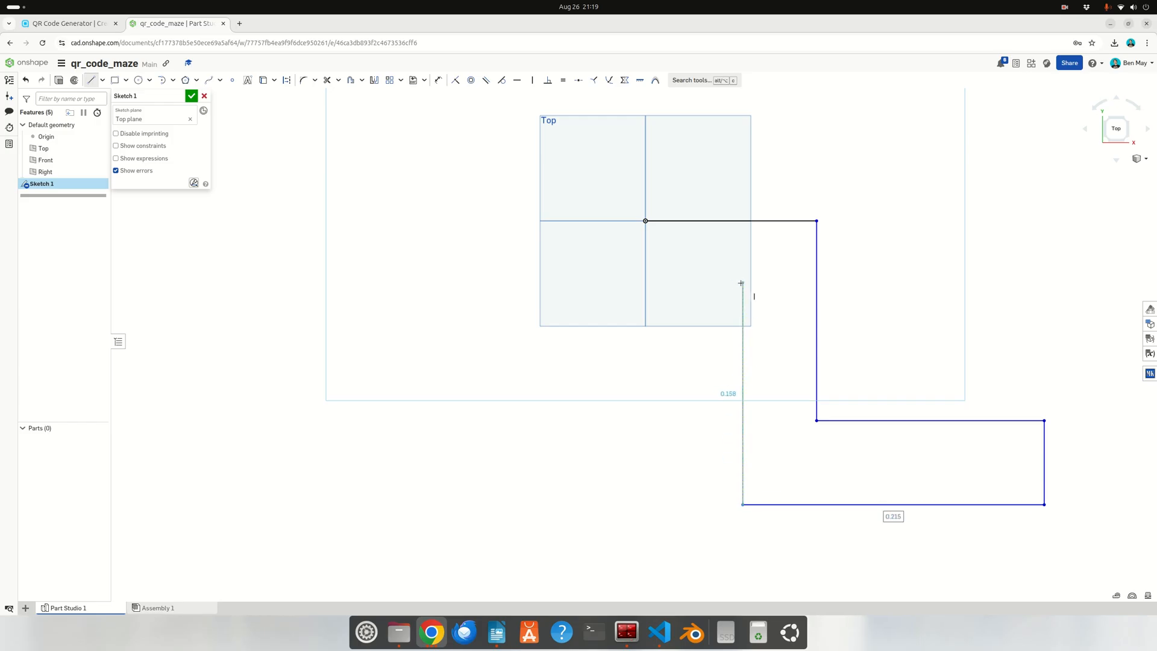
pyautogui.click(699, 284)
pyautogui.click(645, 282)
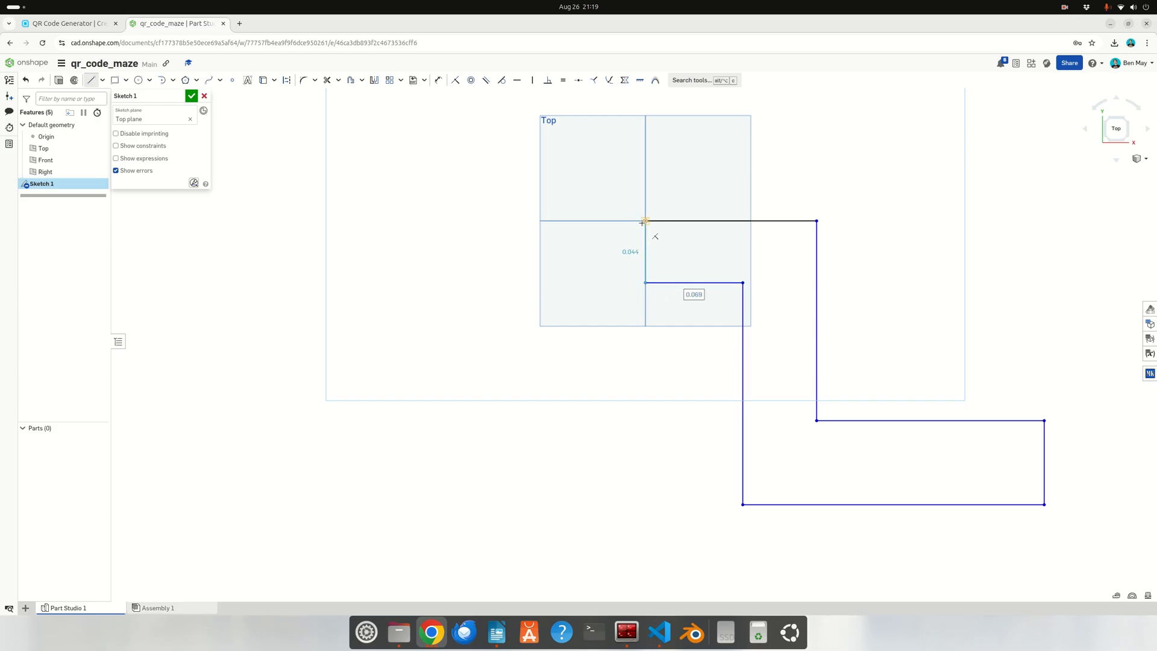
pyautogui.click(644, 221)
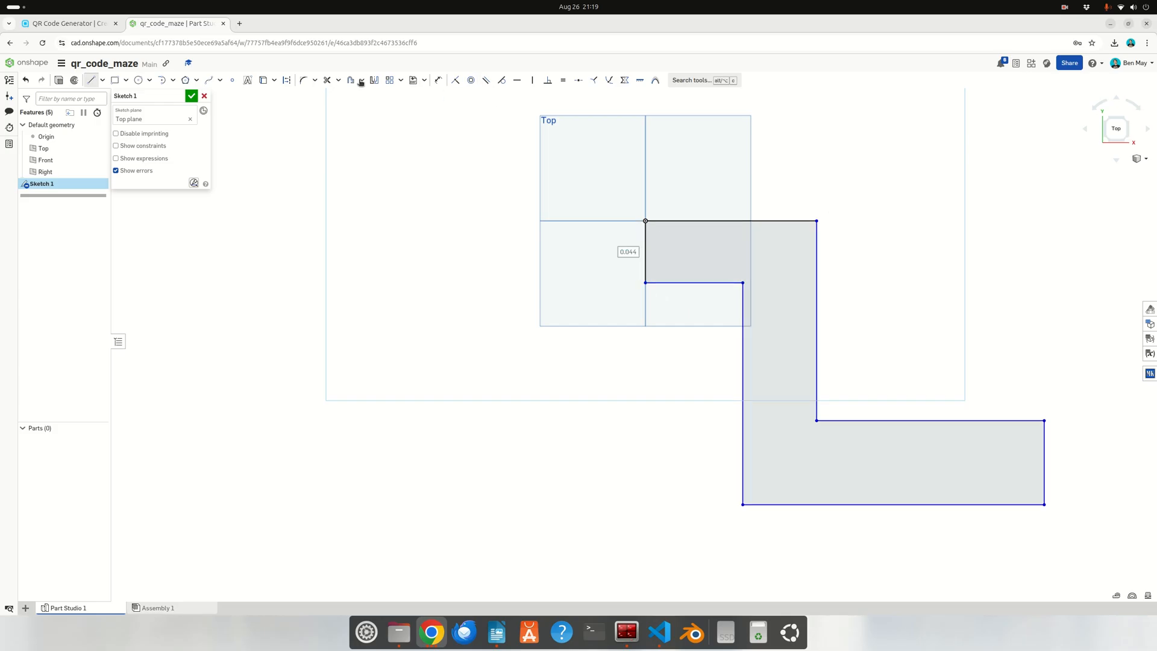
# Step: Dimension the short vertical end edge at the origin and set its length to 1
pyautogui.click(438, 80)
pyautogui.click(645, 253)
pyautogui.click(383, 261)
pyautogui.write('1')
pyautogui.press('Return')
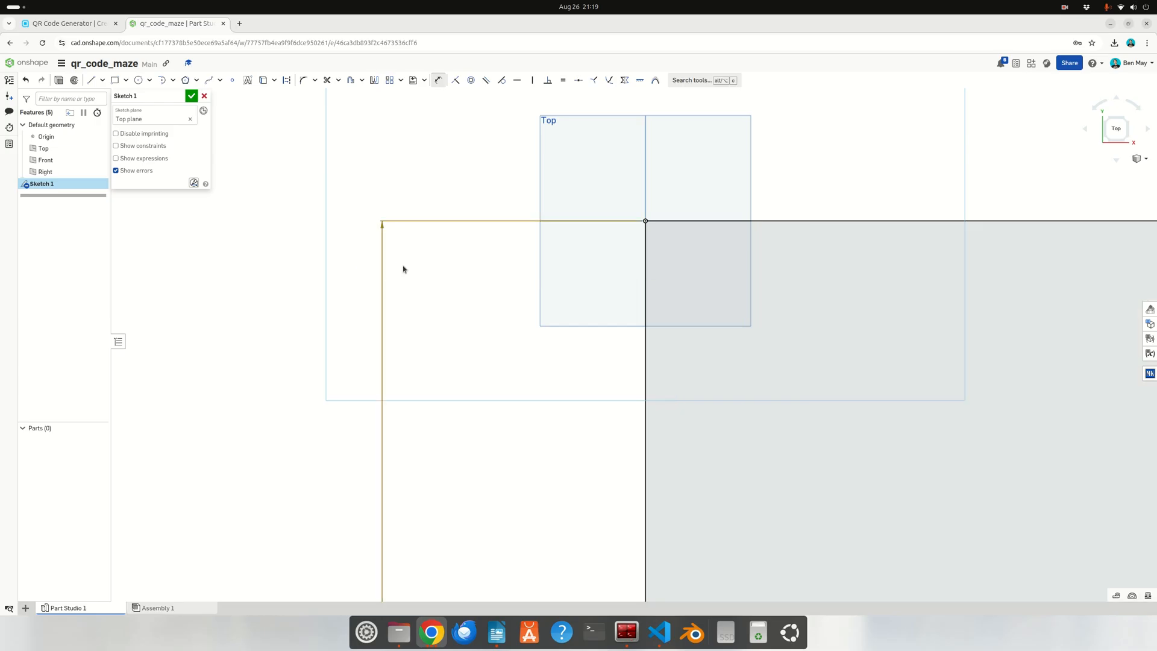
# Step: Dimension the width of the vertical corridor section between its two long edges as 1
pyautogui.scroll(-6, 611, 361)
pyautogui.scroll(-5, 676, 400)
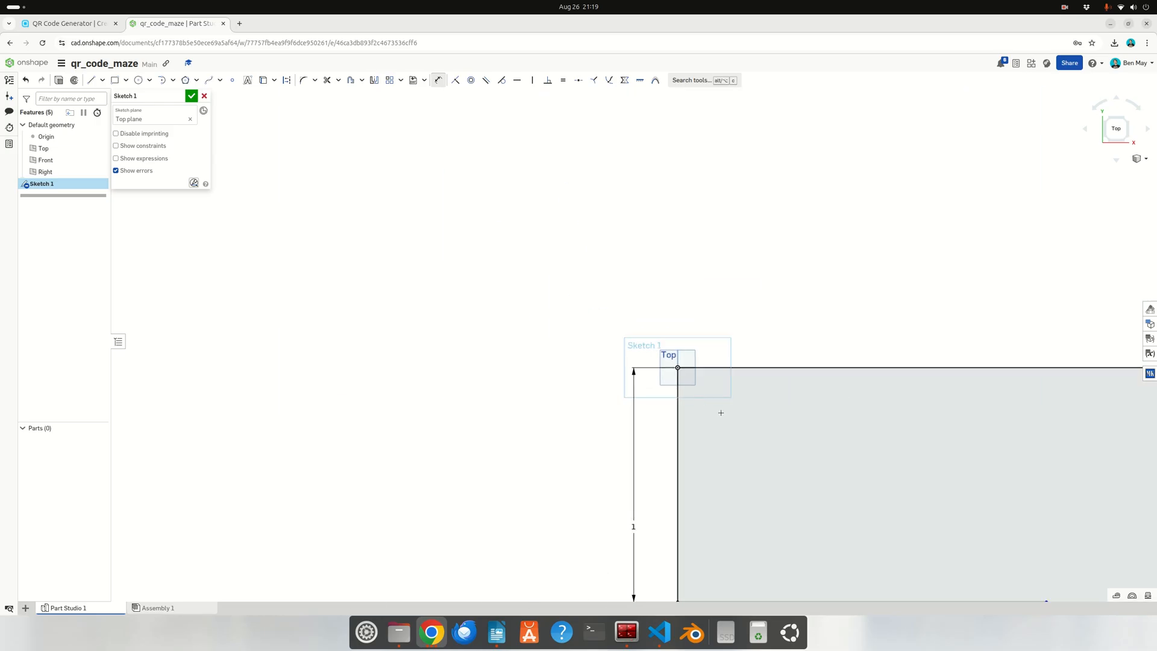
pyautogui.moveTo(1095, 554)
pyautogui.mouseDown(button='middle')
pyautogui.moveTo(733, 439)
pyautogui.moveTo(777, 423)
pyautogui.moveTo(768, 426)
pyautogui.mouseUp(button='middle')
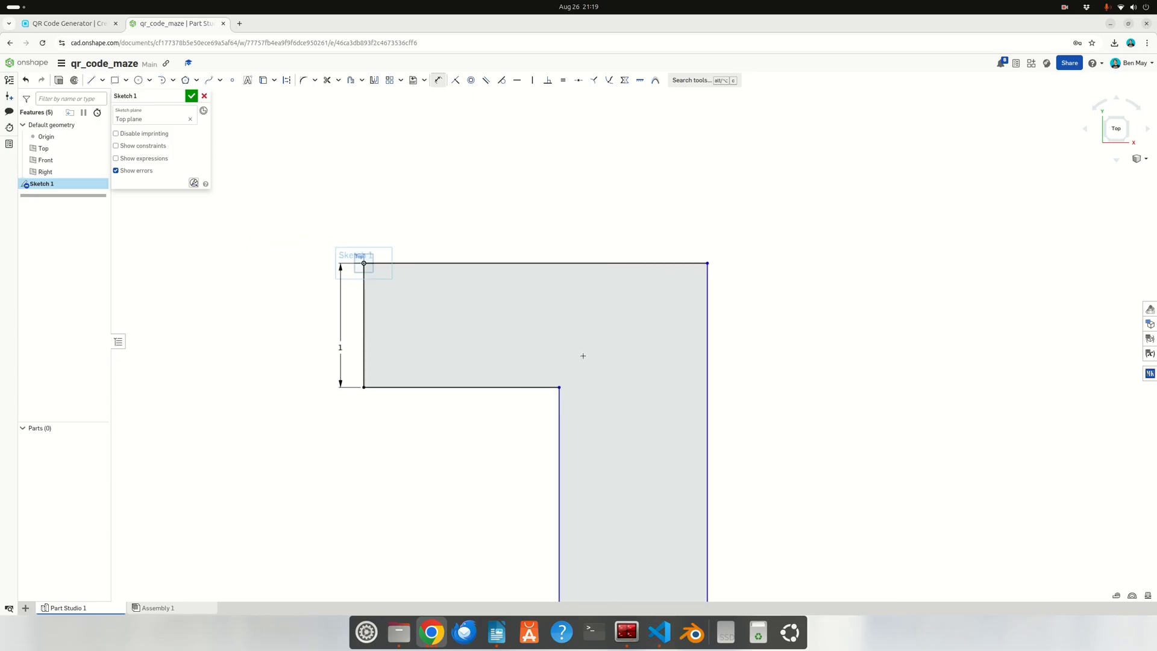
pyautogui.click(706, 391)
pyautogui.click(689, 169)
pyautogui.press('Return')
pyautogui.scroll(-4, 622, 253)
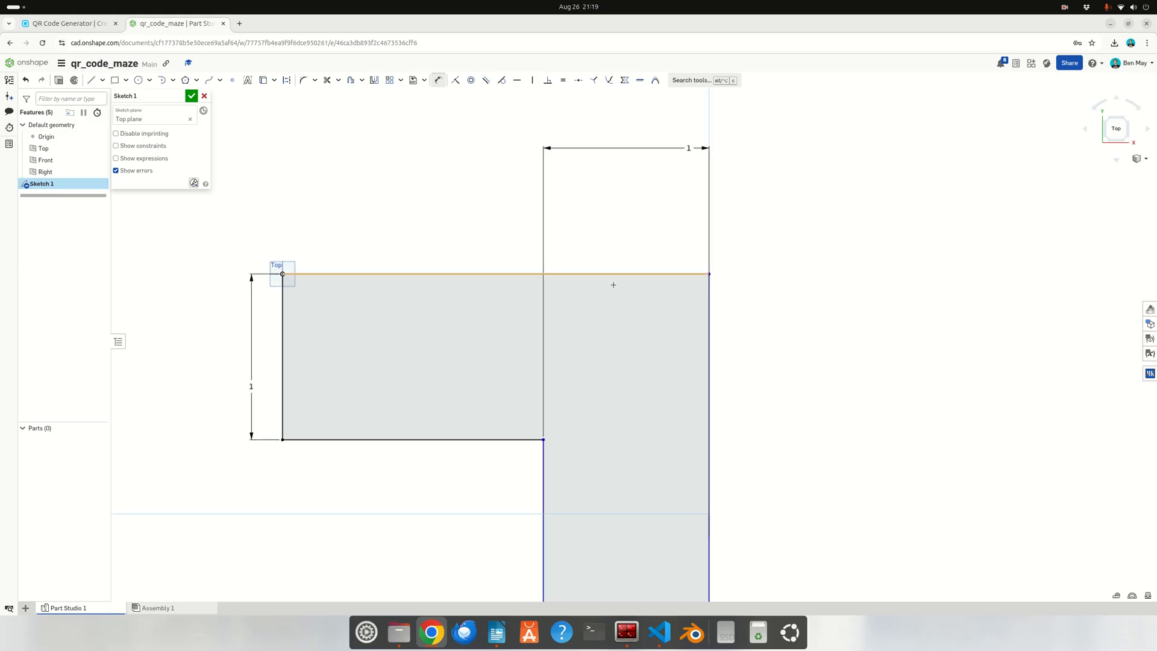
pyautogui.moveTo(610, 532); pyautogui.dragTo(592, 411, button='middle')
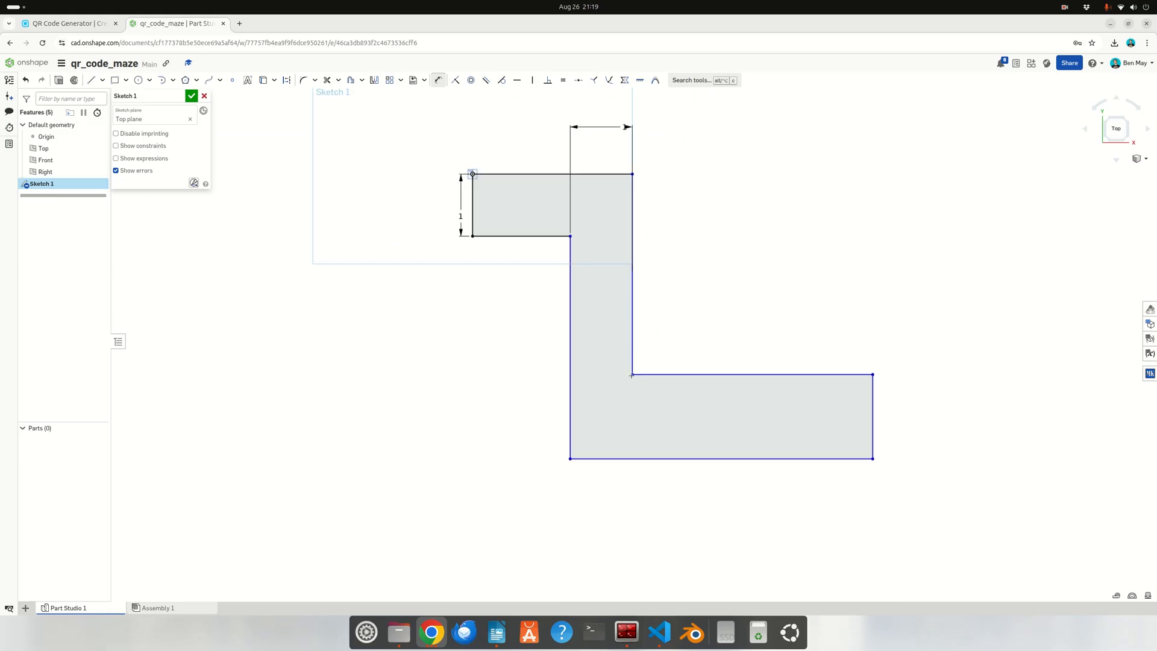
# Step: Dimension the width of the lower horizontal corridor section between its two long edges as 1
pyautogui.click(632, 459)
pyautogui.click(432, 445)
pyautogui.write('1')
pyautogui.press('Return')
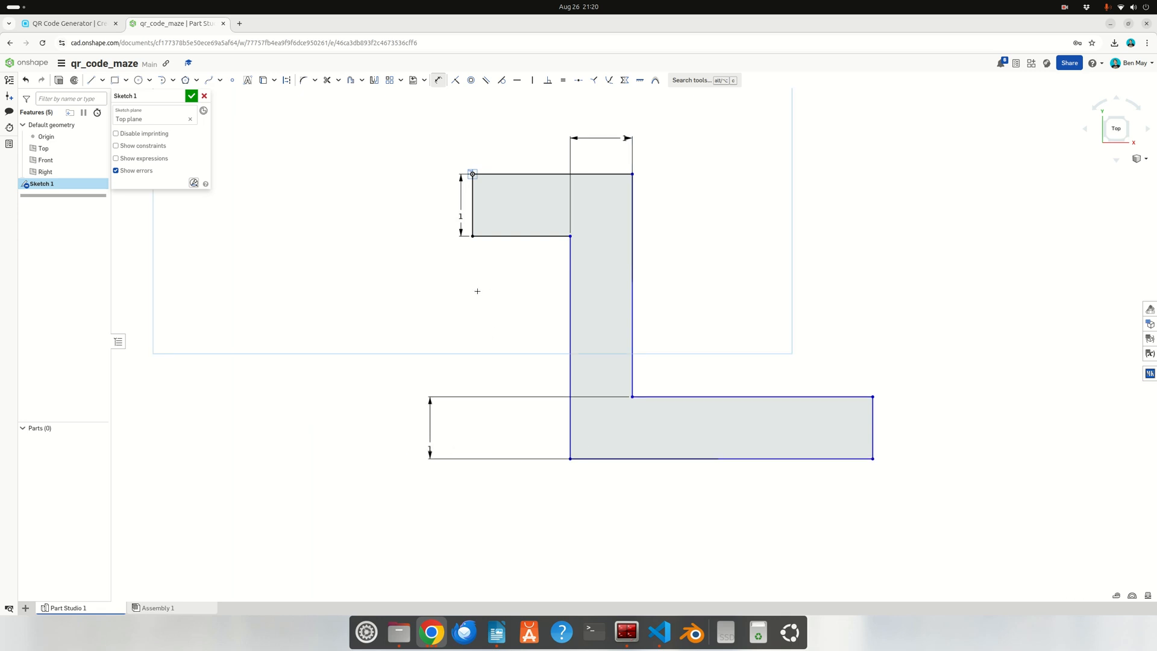
# Step: Offset all eight edges of the corridor outline outward by 0.1 to form the wall thickness
pyautogui.click(351, 79)
pyautogui.click(472, 202)
pyautogui.click(540, 175)
pyautogui.click(632, 207)
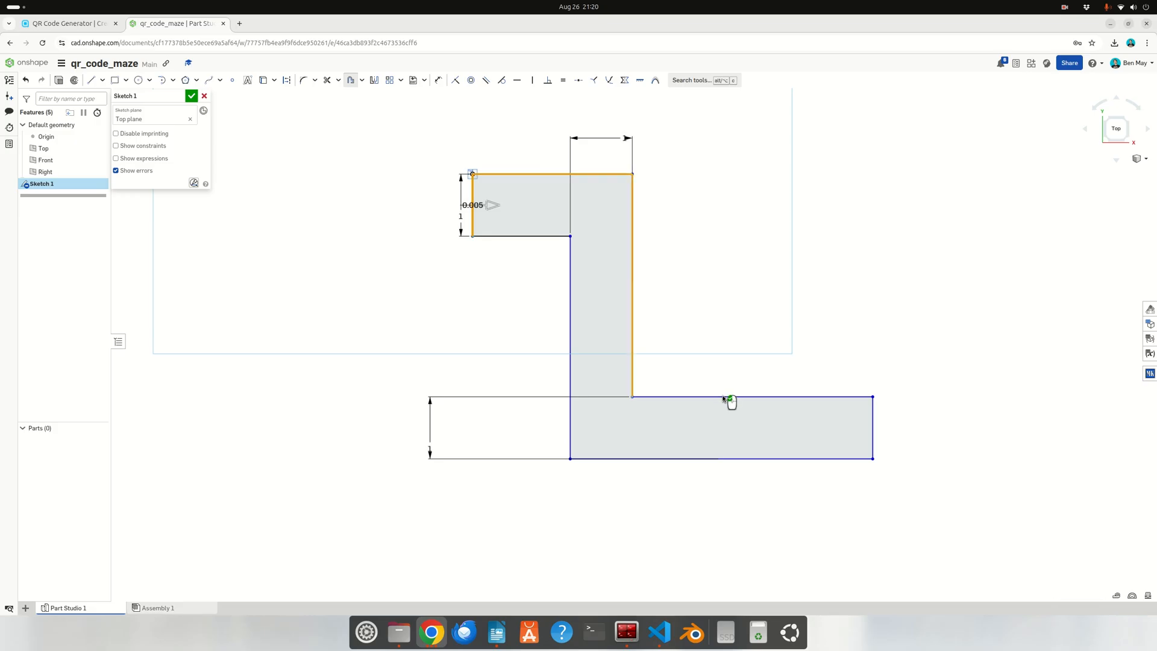
pyautogui.click(724, 396)
pyautogui.click(873, 418)
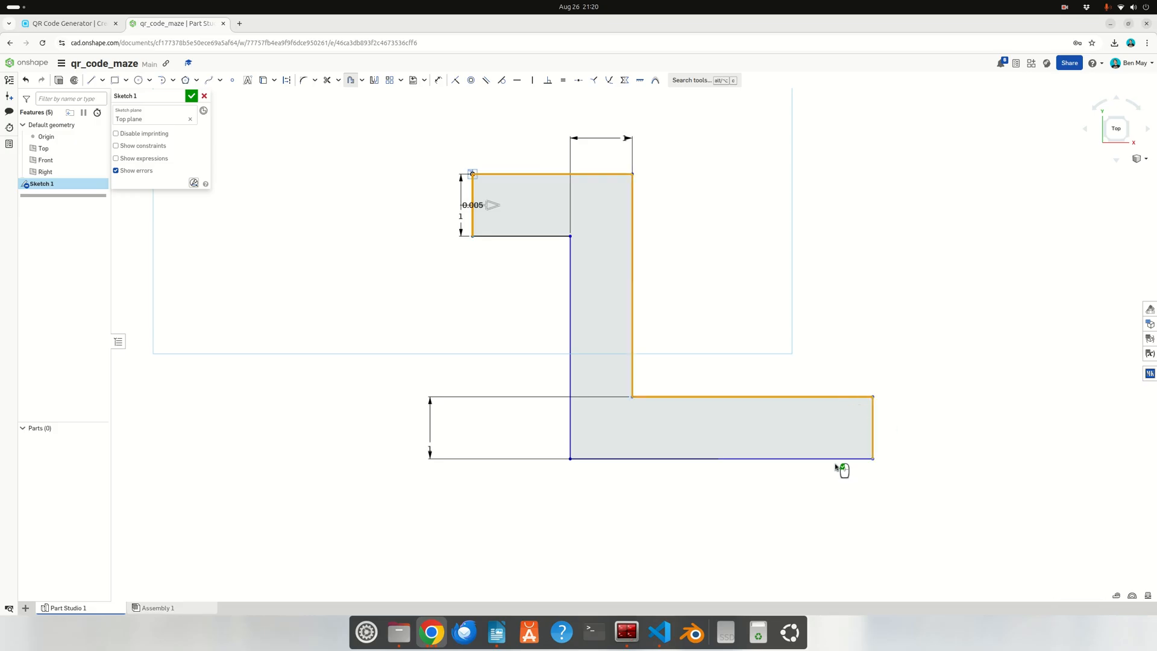
pyautogui.click(834, 459)
pyautogui.click(570, 302)
pyautogui.click(529, 236)
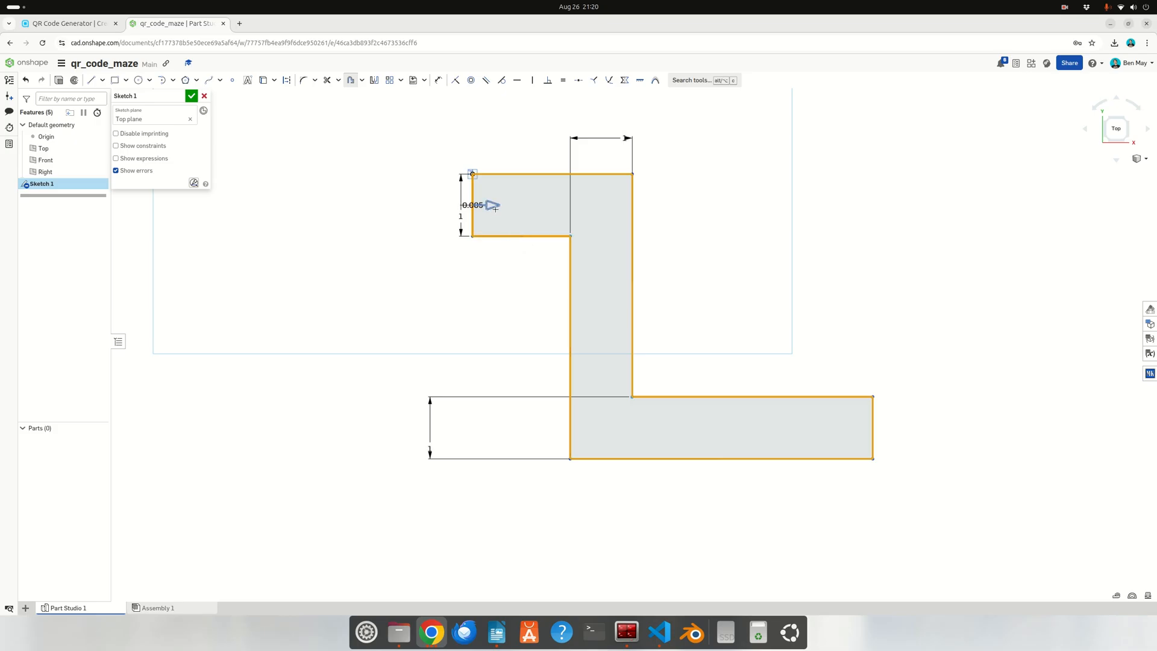
pyautogui.moveTo(454, 207); pyautogui.dragTo(424, 208)
pyautogui.doubleClick(414, 210)
pyautogui.write('0.1')
pyautogui.press('Return')
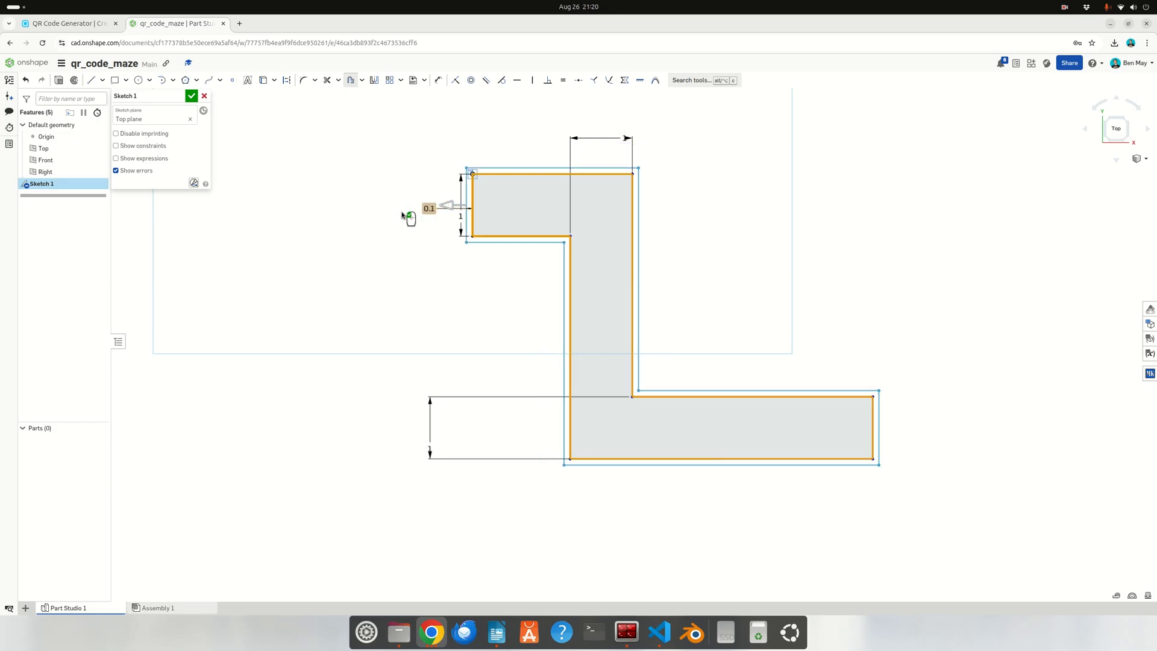
pyautogui.click(320, 181)
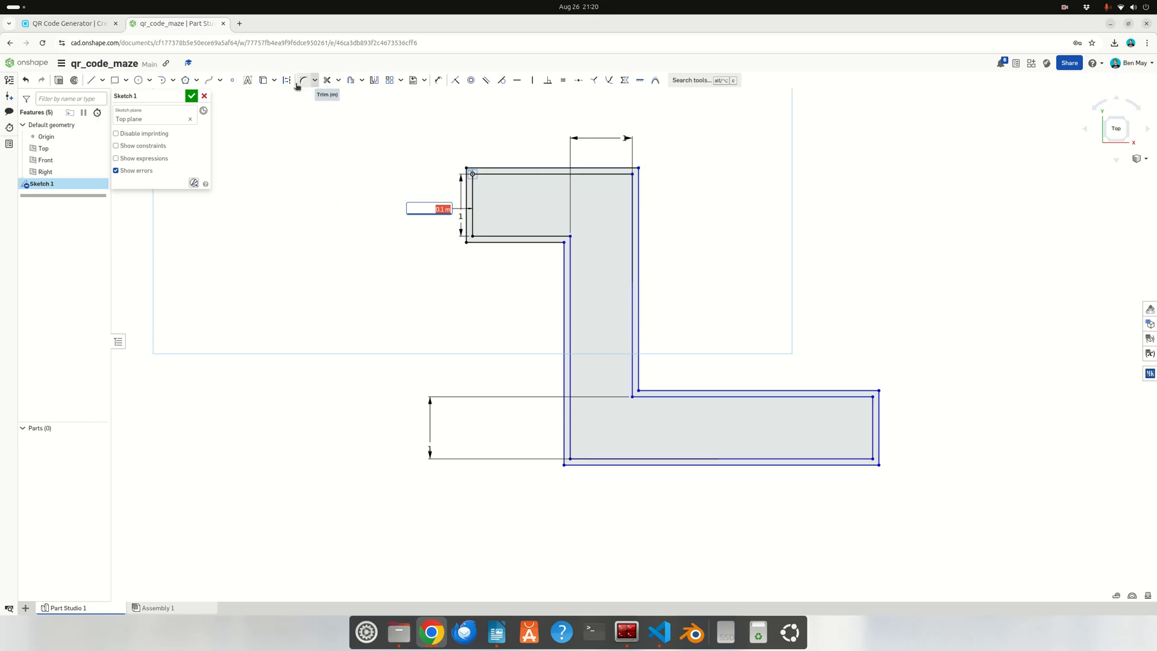
# Step: Draw a short horizontal line from the inner outline's lower entrance corner to the outer vertical edge
pyautogui.click(91, 80)
pyautogui.scroll(-2, 482, 190)
pyautogui.scroll(3, 475, 177)
pyautogui.scroll(5, 467, 172)
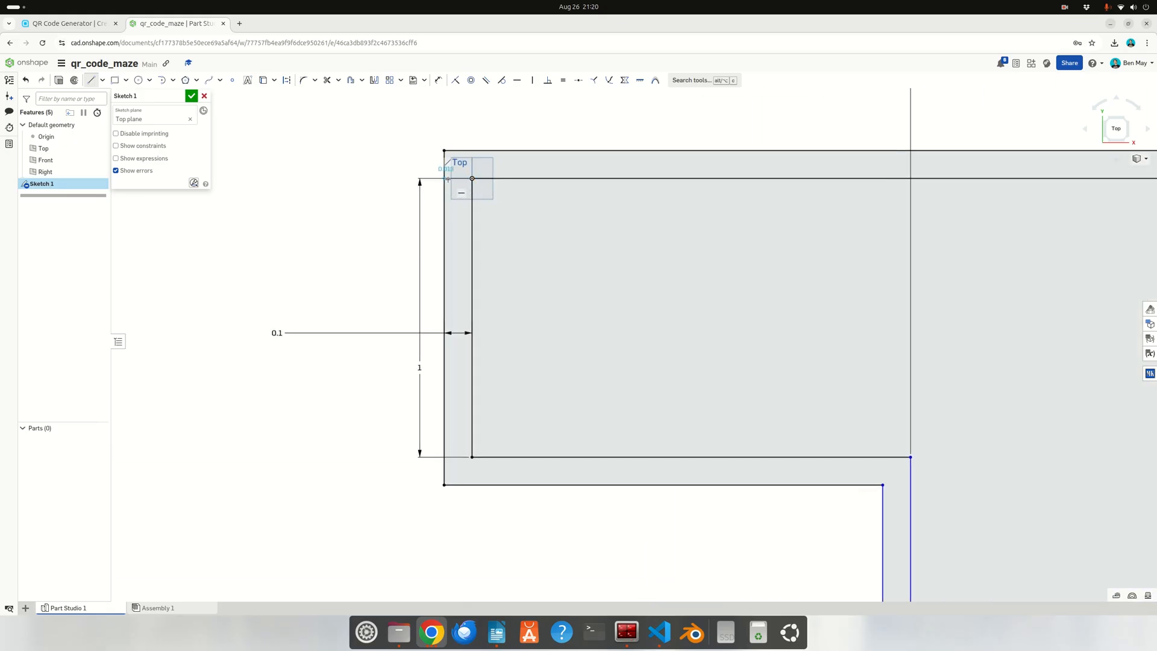
pyautogui.scroll(-1, 463, 217)
pyautogui.click(91, 80)
pyautogui.click(472, 444)
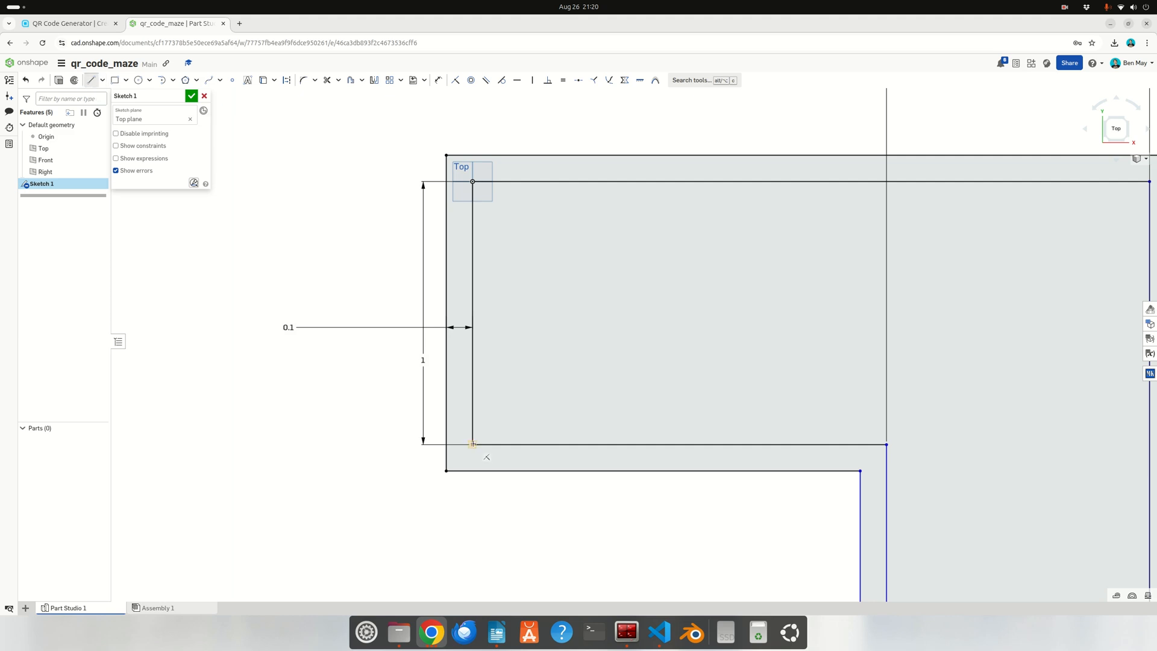
pyautogui.click(446, 444)
pyautogui.press('Escape')
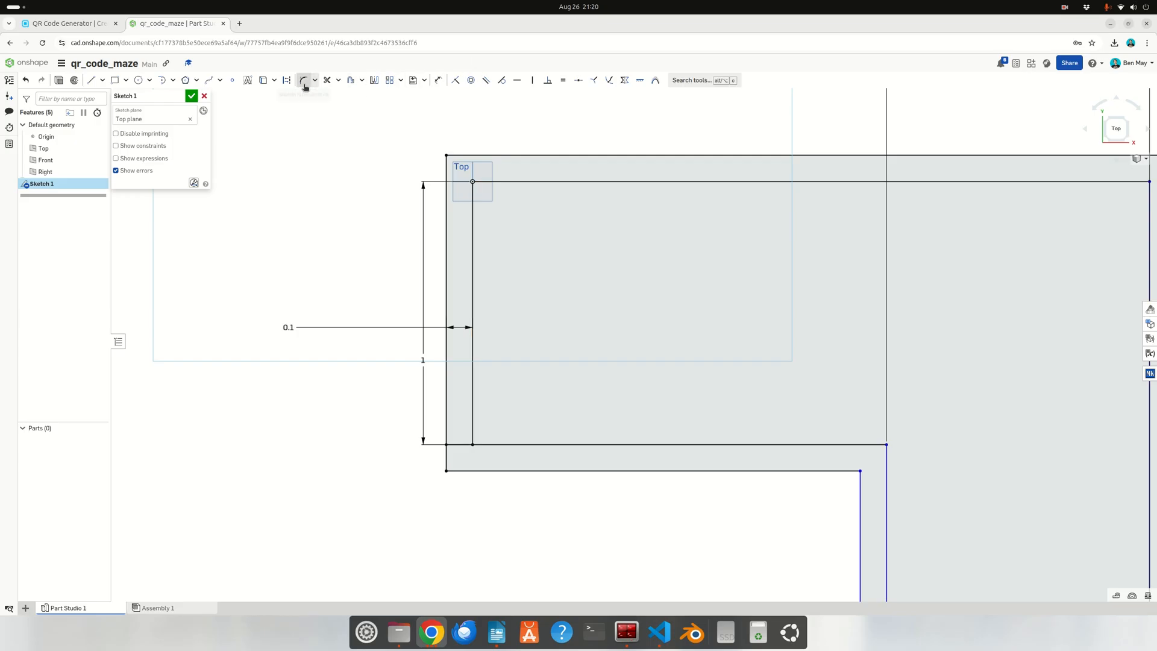
# Step: Trim the inner vertical edge at the corridor entrance, and undo the extra trim of the upper inner line
pyautogui.click(472, 234)
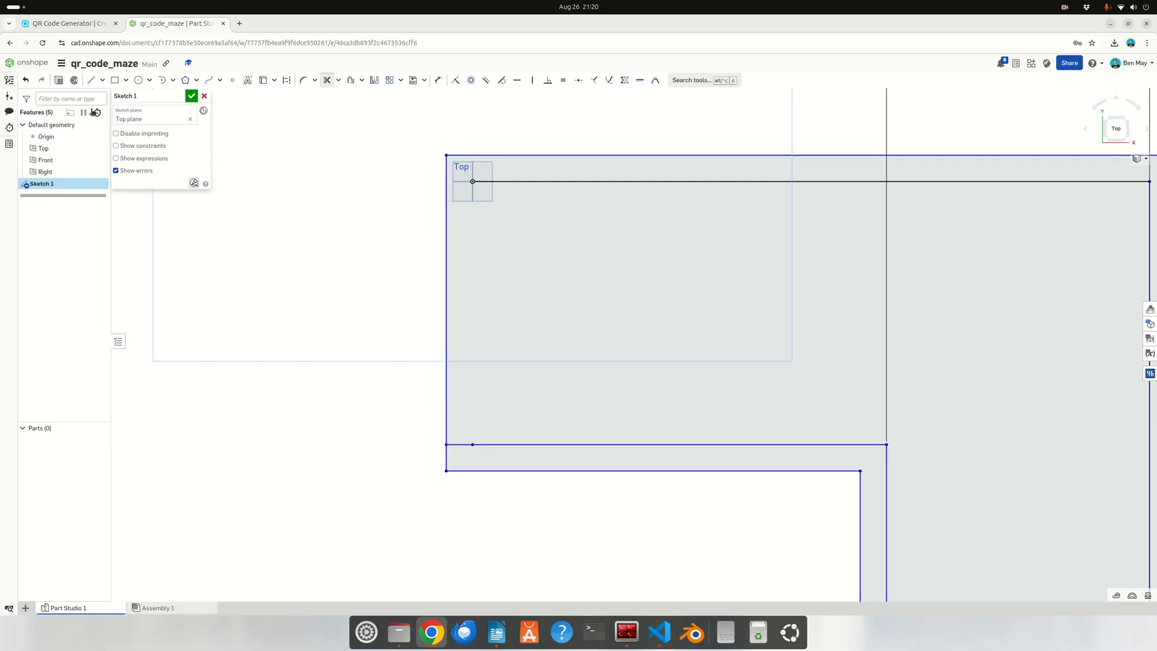
pyautogui.click(474, 181)
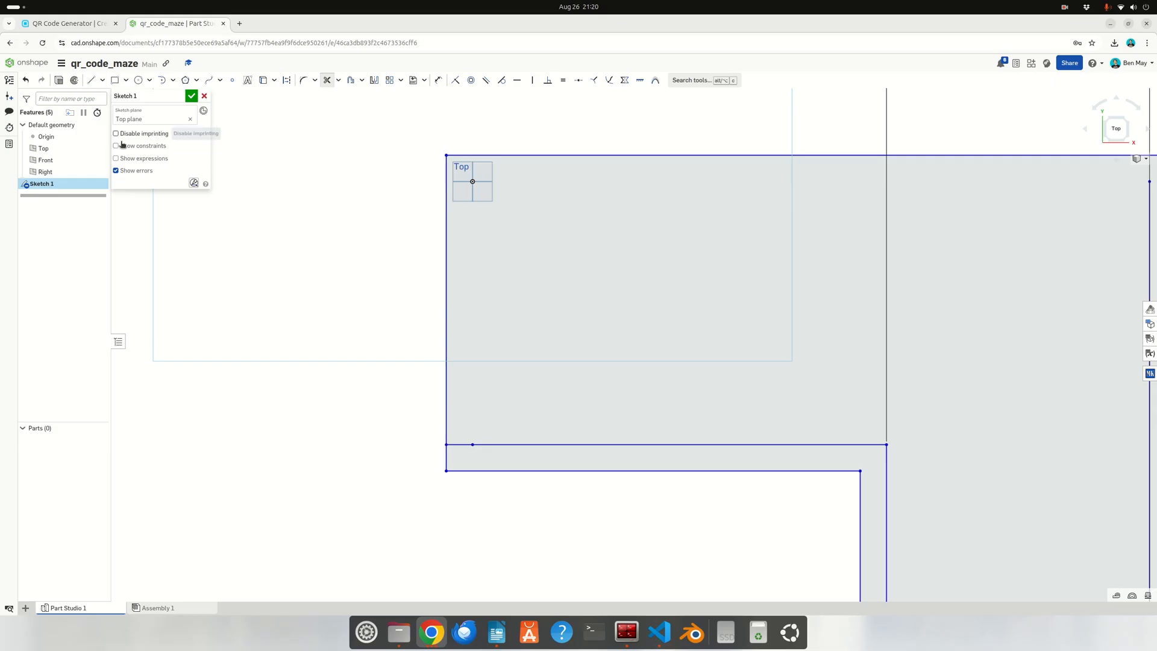
pyautogui.press('Escape')
pyautogui.hotkey('ctrl', 'z')
# Step: Draw a short horizontal line from the origin to the outer vertical edge at the entrance
pyautogui.click(91, 79)
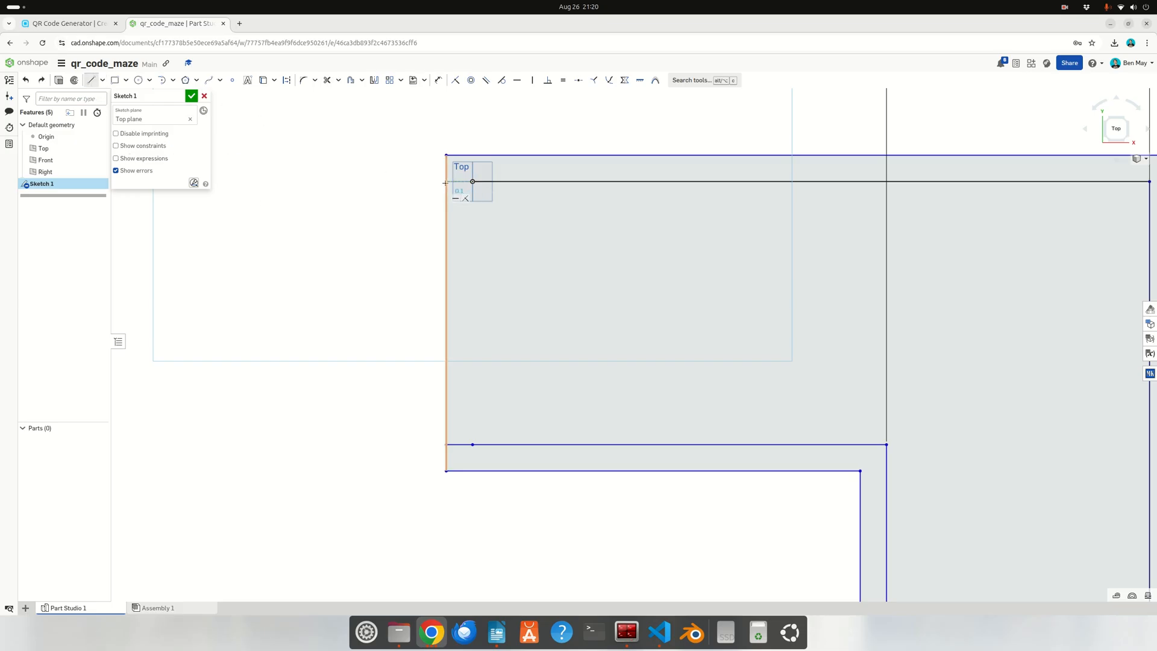
pyautogui.click(445, 182)
pyautogui.press('Escape')
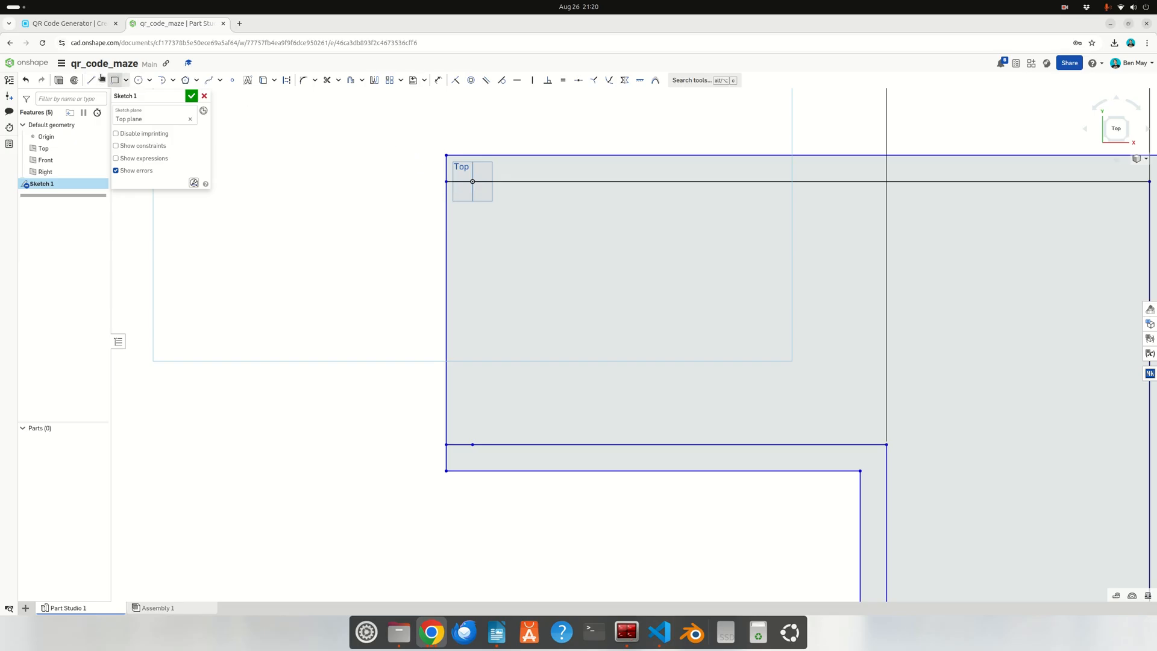
# Step: Trim the outer vertical edge between the two short lines to open the entrance, and finish the sketch
pyautogui.click(327, 79)
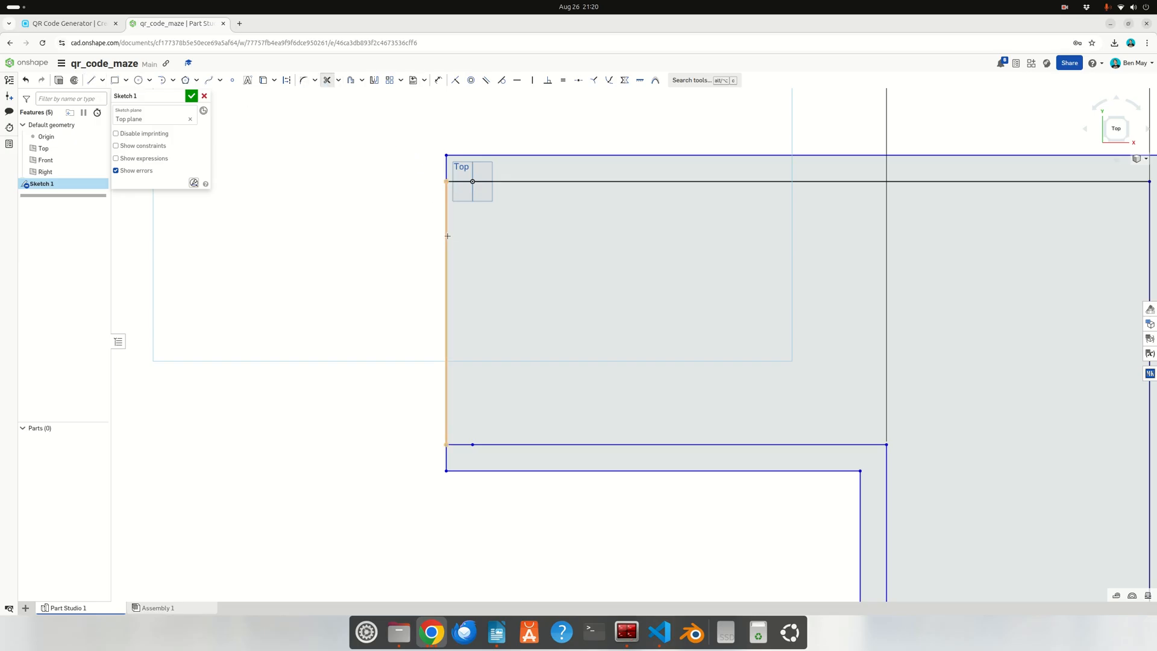
pyautogui.click(448, 235)
pyautogui.scroll(-5, 693, 315)
pyautogui.moveTo(723, 353); pyautogui.dragTo(483, 235, button='middle')
pyautogui.scroll(-3, 545, 297)
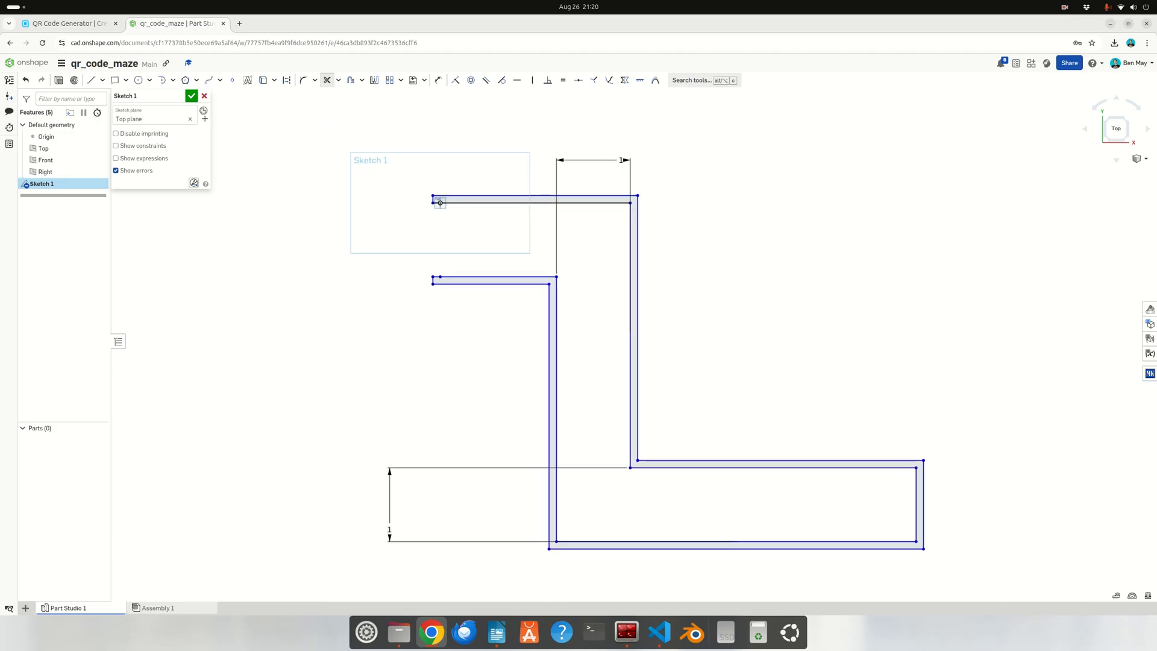
pyautogui.click(190, 98)
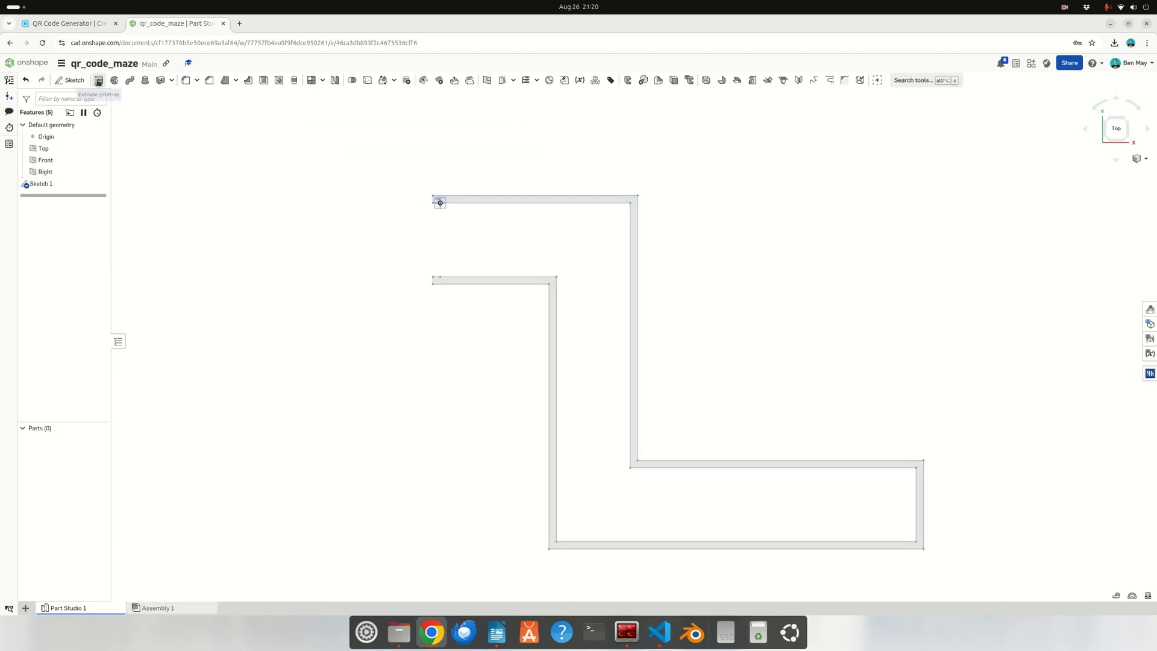
# Step: Extrude the maze wall profile as a new solid with a blind depth of 1 m
pyautogui.rightClick(378, 360)
pyautogui.click(409, 401)
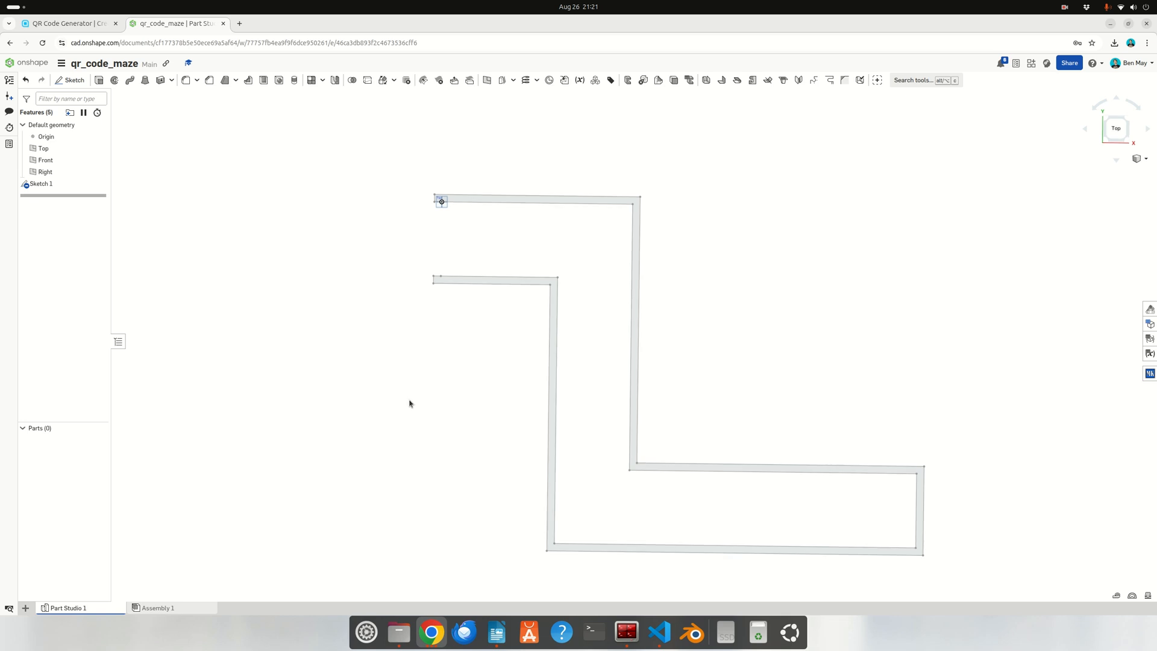
pyautogui.click(99, 81)
pyautogui.click(600, 133)
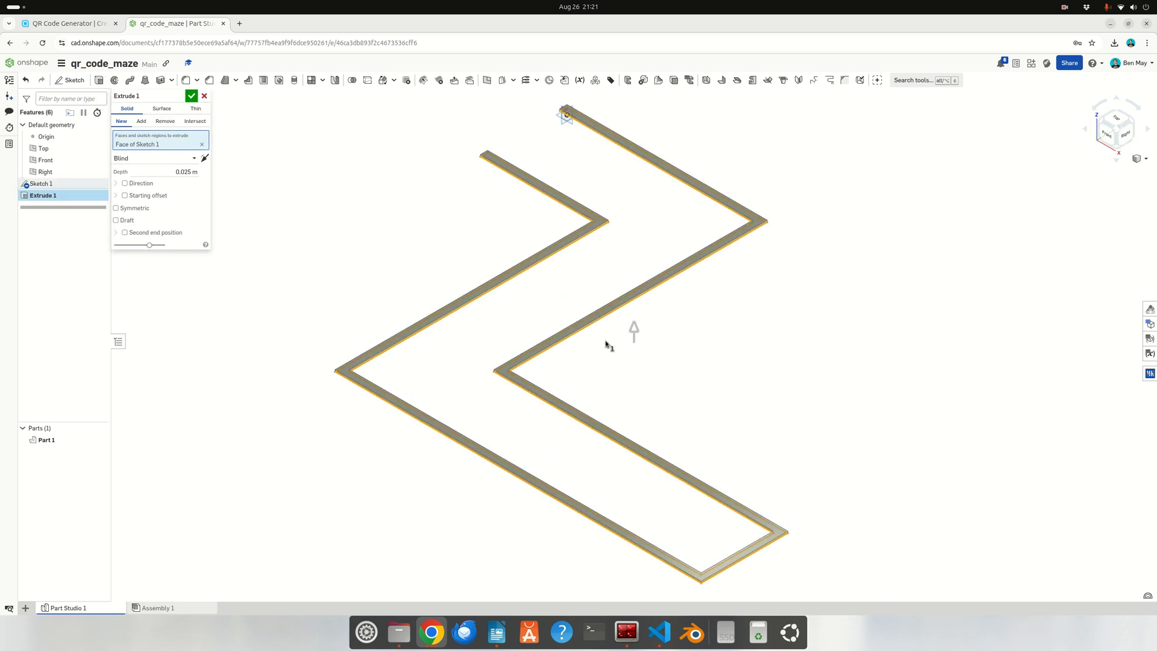
pyautogui.click(185, 171)
pyautogui.write('1 m')
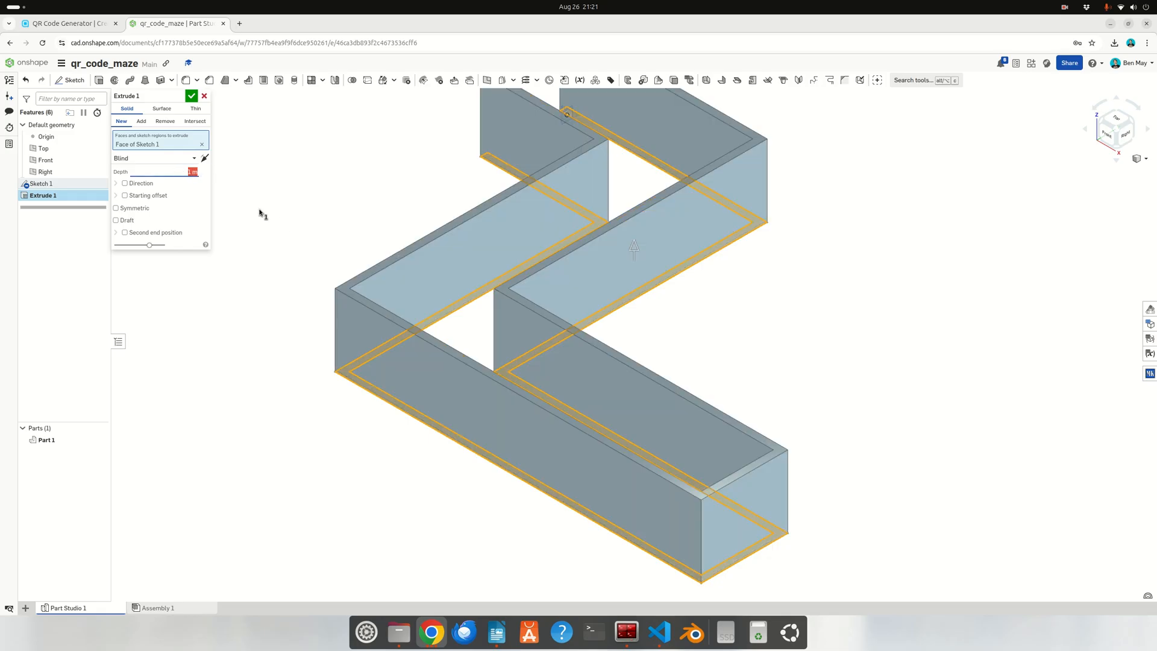
pyautogui.click(192, 96)
pyautogui.scroll(3, 482, 362)
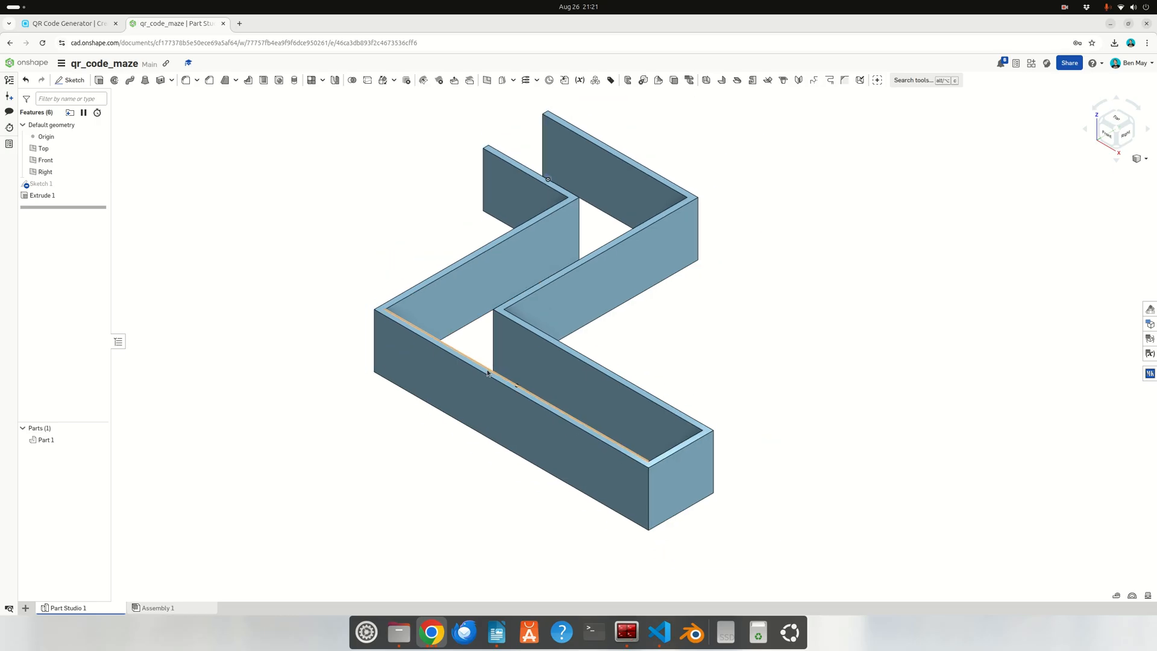
# Step: Sketch a full-height rectangle about 0.83 m wide on the middle section's inner wall face, starting at the corner facing the entrance
pyautogui.moveTo(478, 364); pyautogui.dragTo(612, 413, button='right')
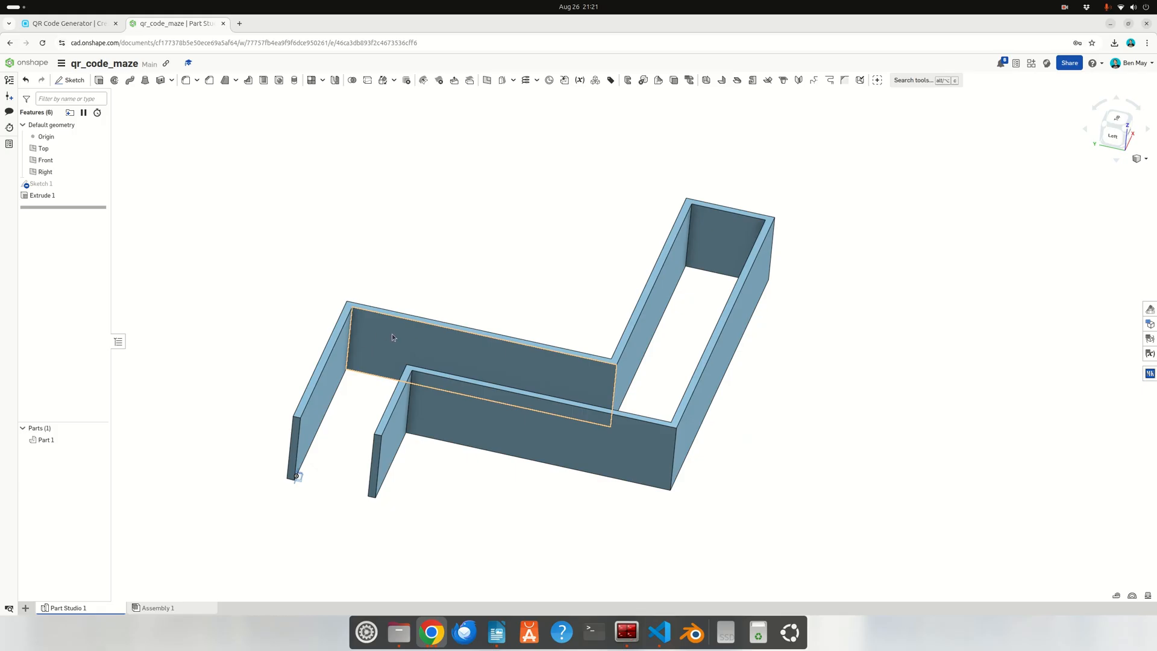
pyautogui.moveTo(530, 377); pyautogui.dragTo(458, 307, button='right')
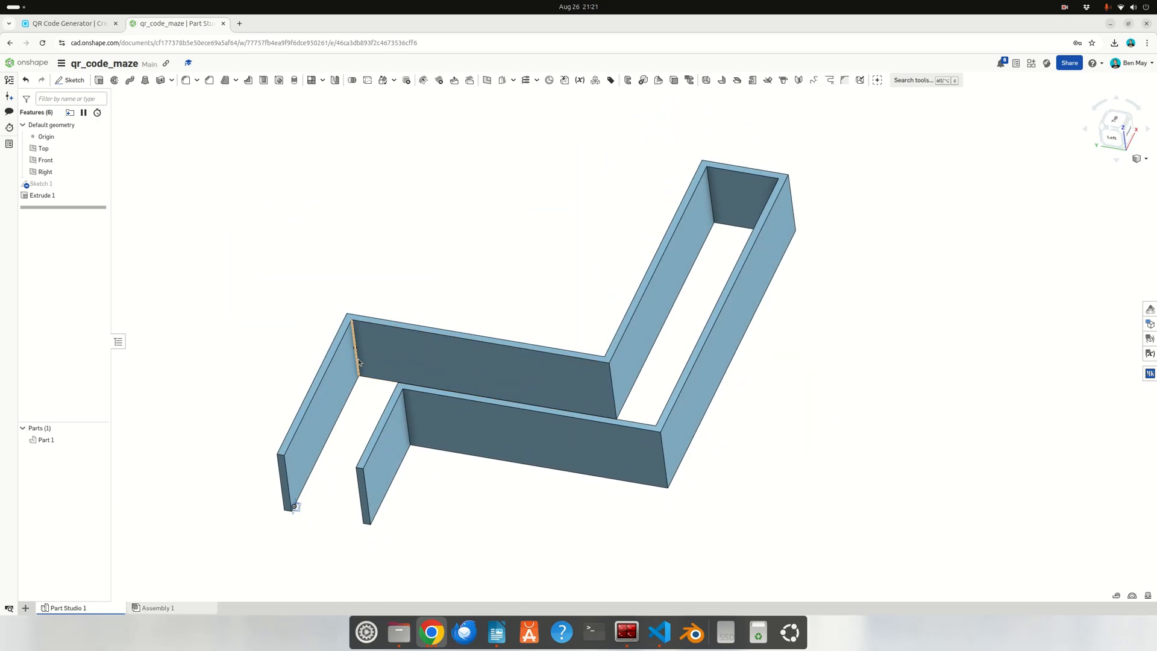
pyautogui.click(71, 80)
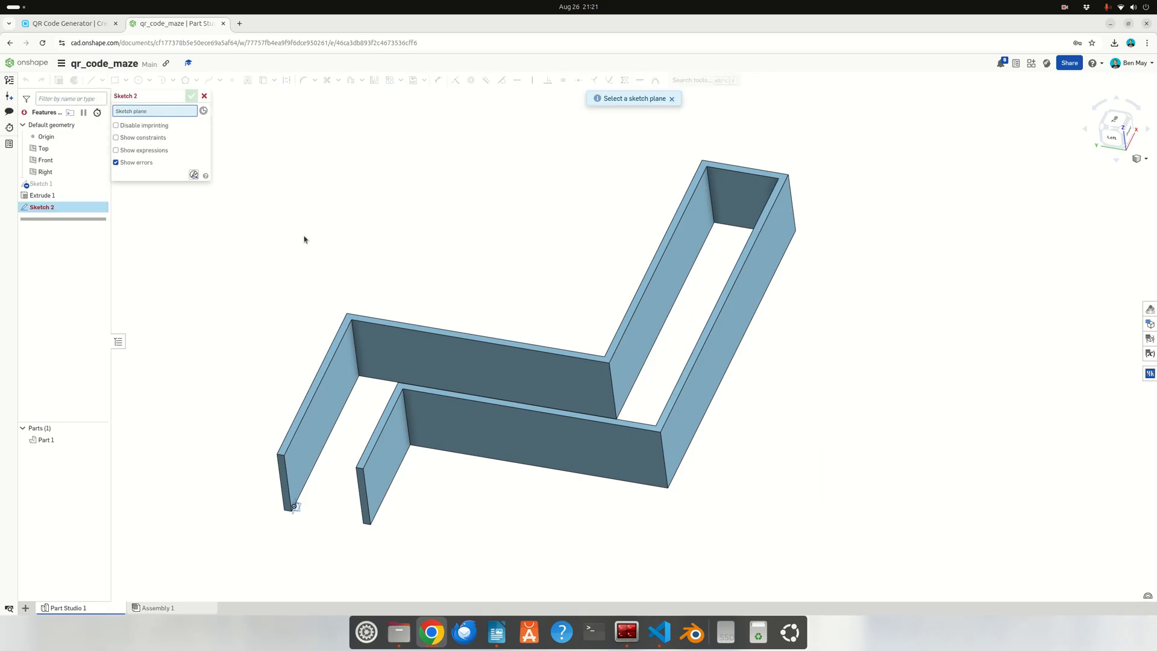
pyautogui.click(397, 360)
pyautogui.click(115, 81)
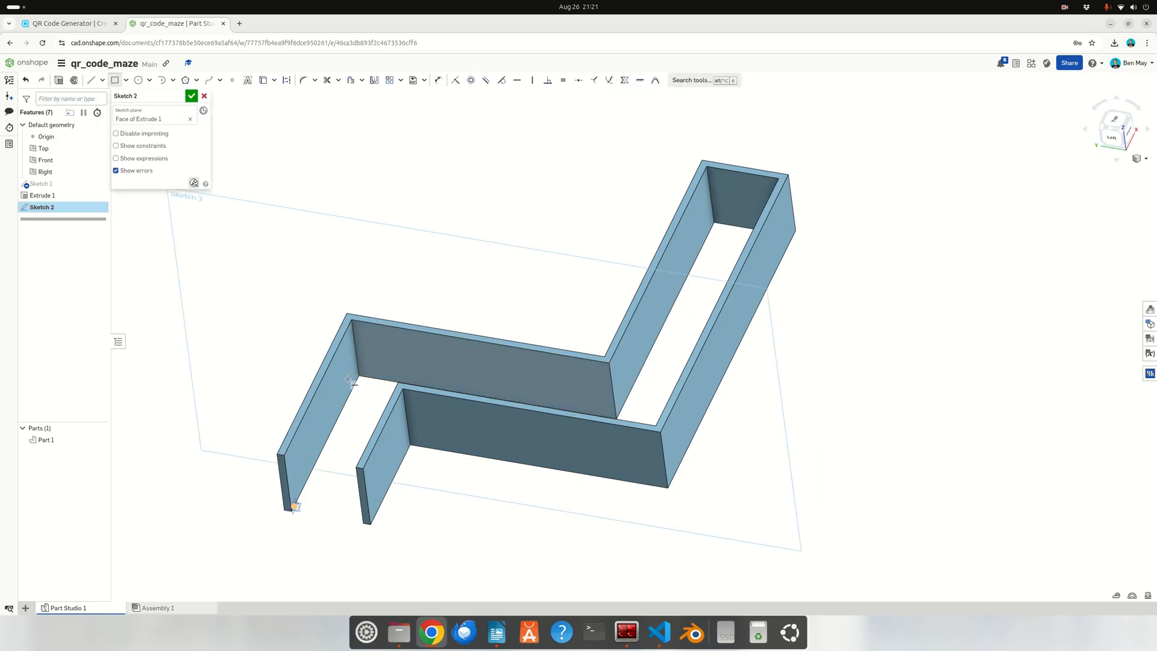
pyautogui.click(412, 330)
# Step: Dimension the rectangle's upper edge as 1 and finish the sketch
pyautogui.click(438, 80)
pyautogui.click(382, 324)
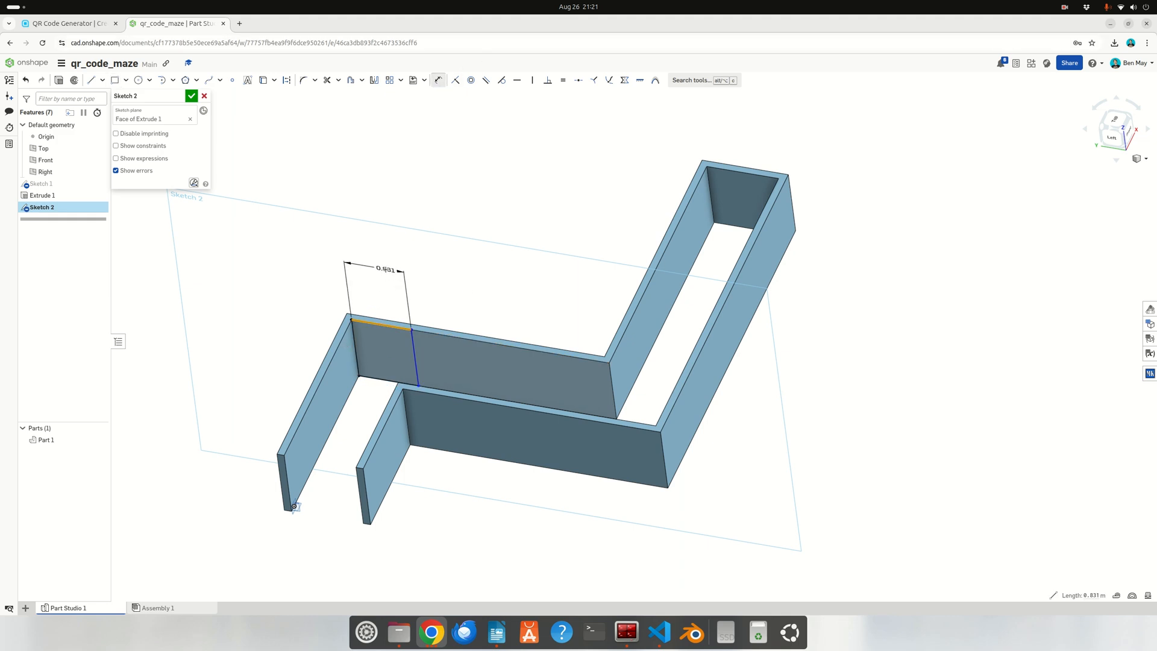
pyautogui.click(384, 269)
pyautogui.press('Return')
pyautogui.click(192, 96)
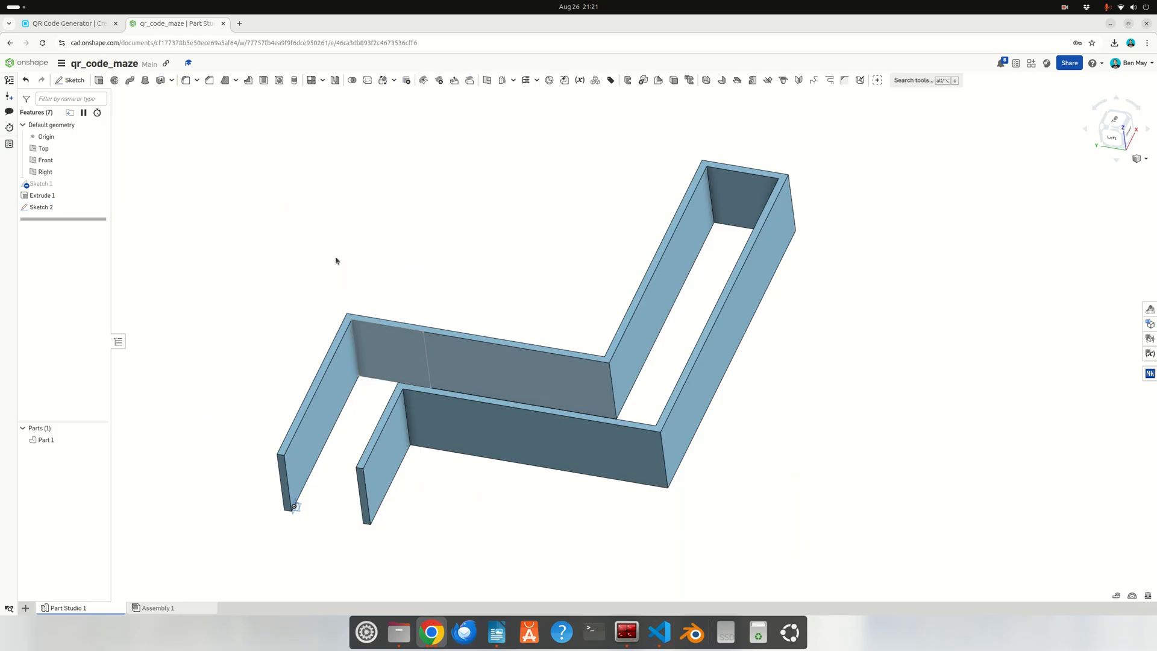
# Step: Sketch a full-height rectangle on the inner face of the last section's long outer wall, starting at the second turn's corner
pyautogui.moveTo(507, 371); pyautogui.dragTo(512, 337, button='right')
pyautogui.click(83, 84)
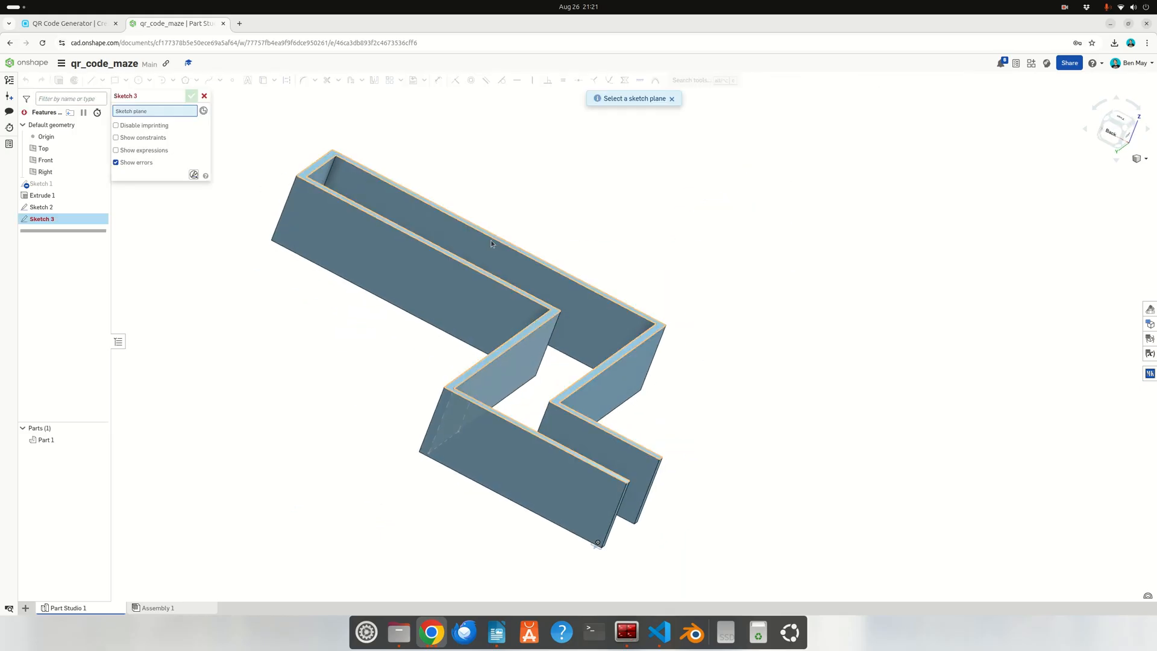
pyautogui.moveTo(598, 325); pyautogui.dragTo(609, 347, button='right')
pyautogui.click(615, 340)
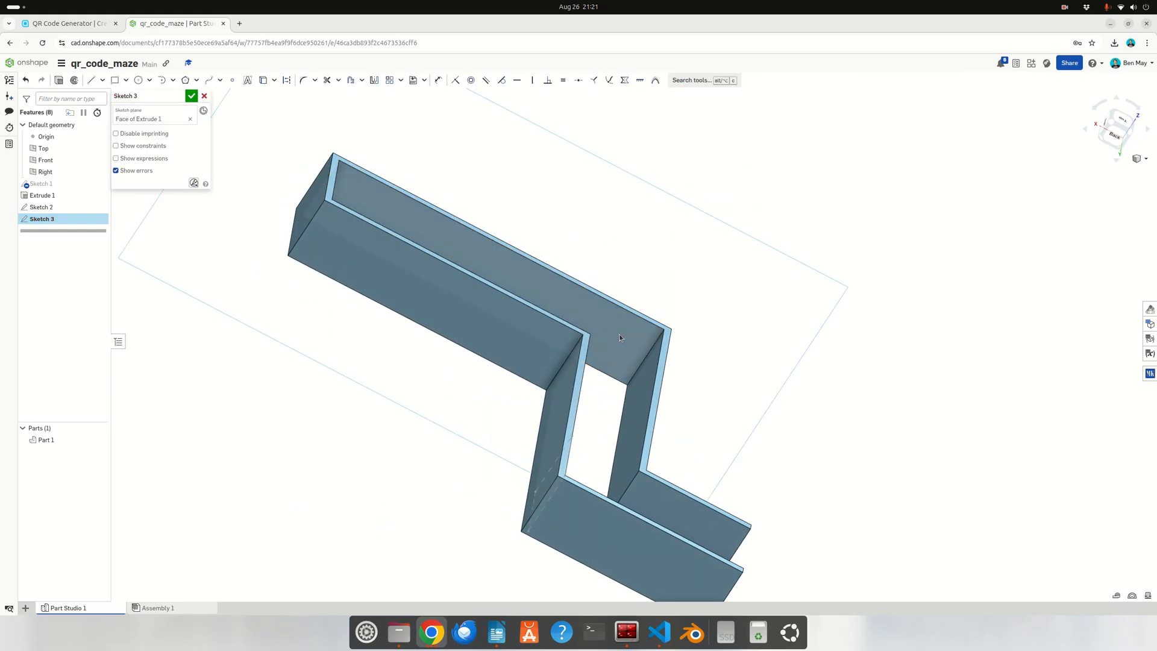
pyautogui.click(115, 80)
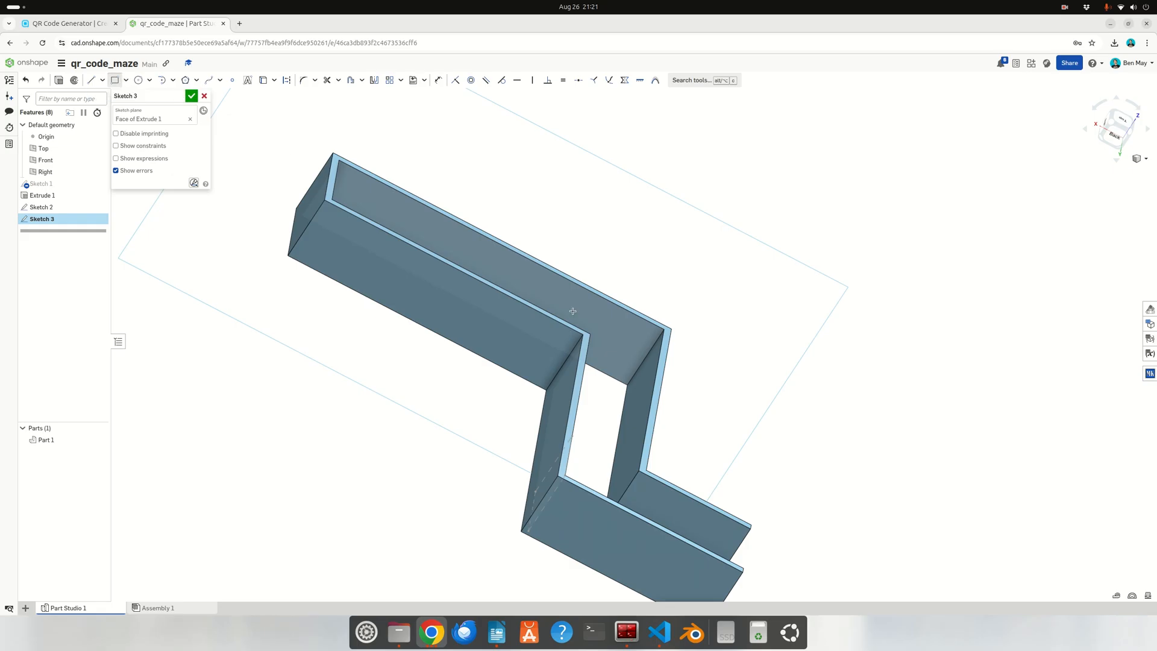
pyautogui.click(627, 384)
pyautogui.click(599, 294)
# Step: Dimension the second rectangle's width along the wall as 1 and finish the sketch
pyautogui.click(438, 80)
pyautogui.click(631, 311)
pyautogui.click(662, 267)
pyautogui.write('1')
pyautogui.press('Return')
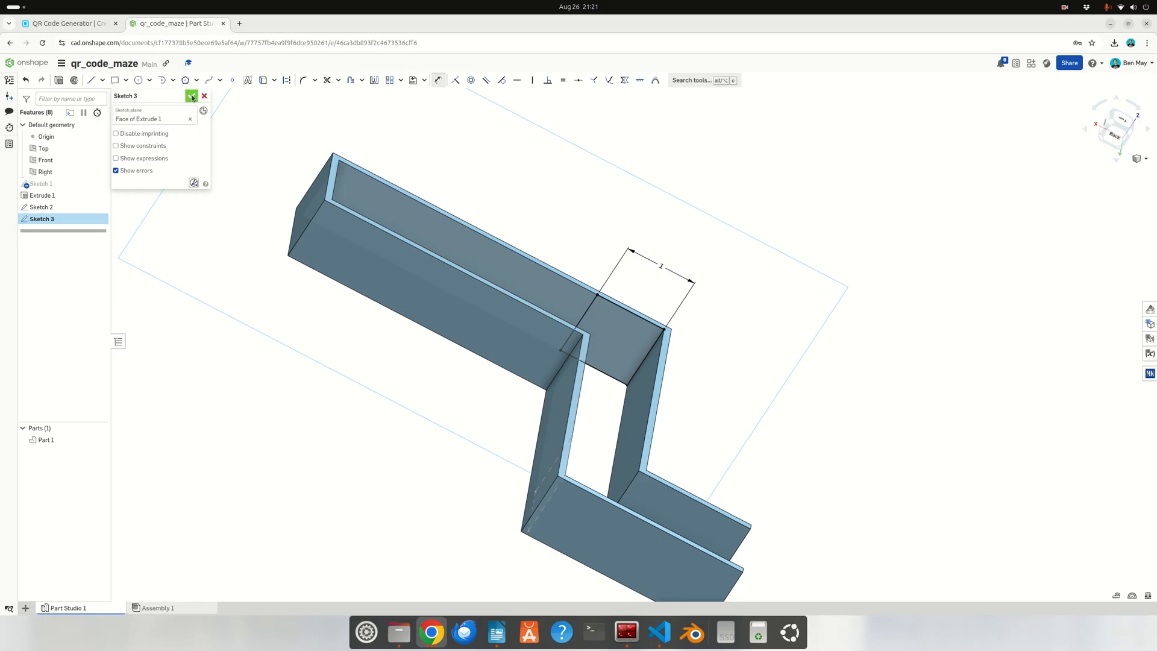
pyautogui.click(191, 96)
pyautogui.moveTo(472, 330); pyautogui.dragTo(382, 348, button='right')
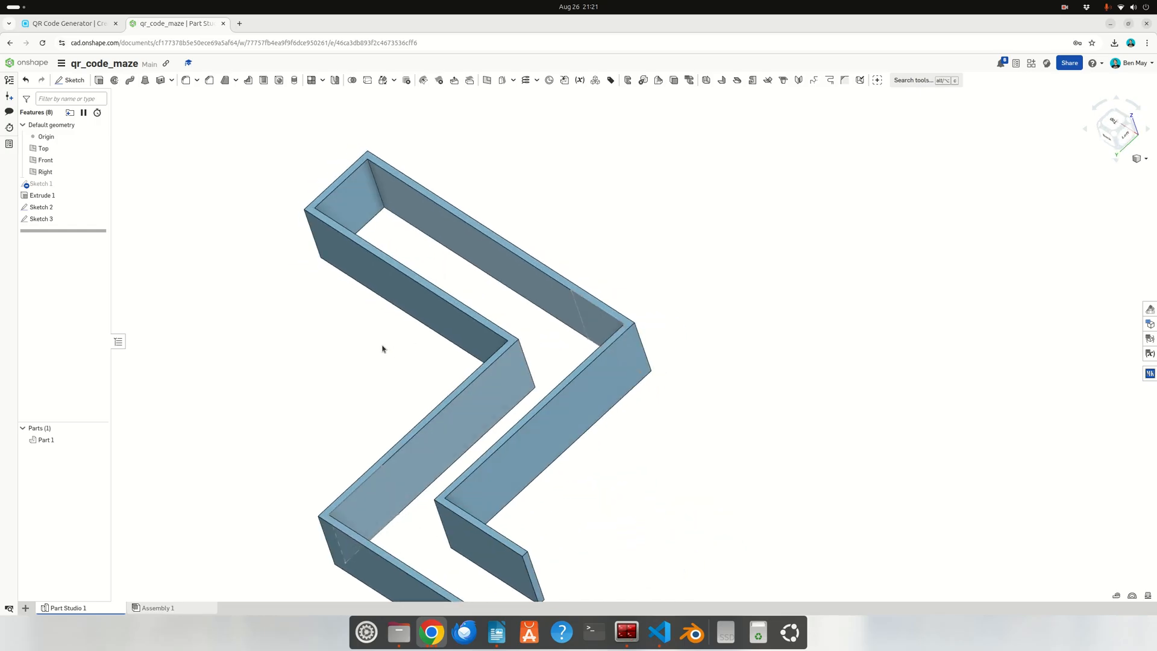
pyautogui.click(376, 515)
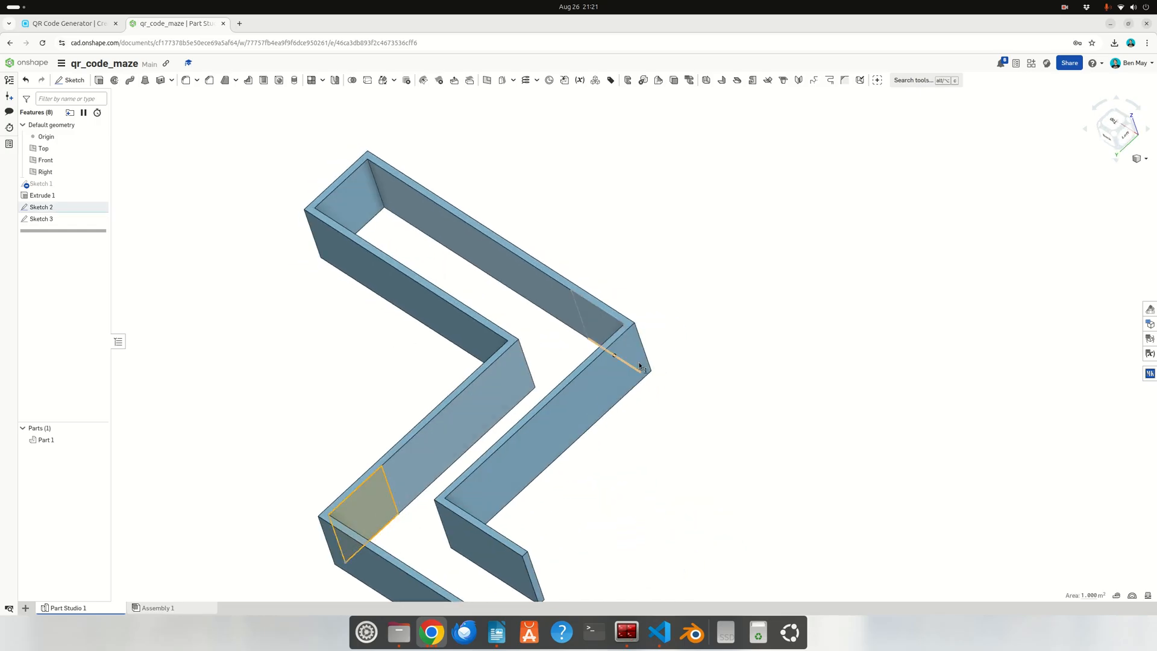
pyautogui.rightClick(594, 326)
pyautogui.click(587, 314)
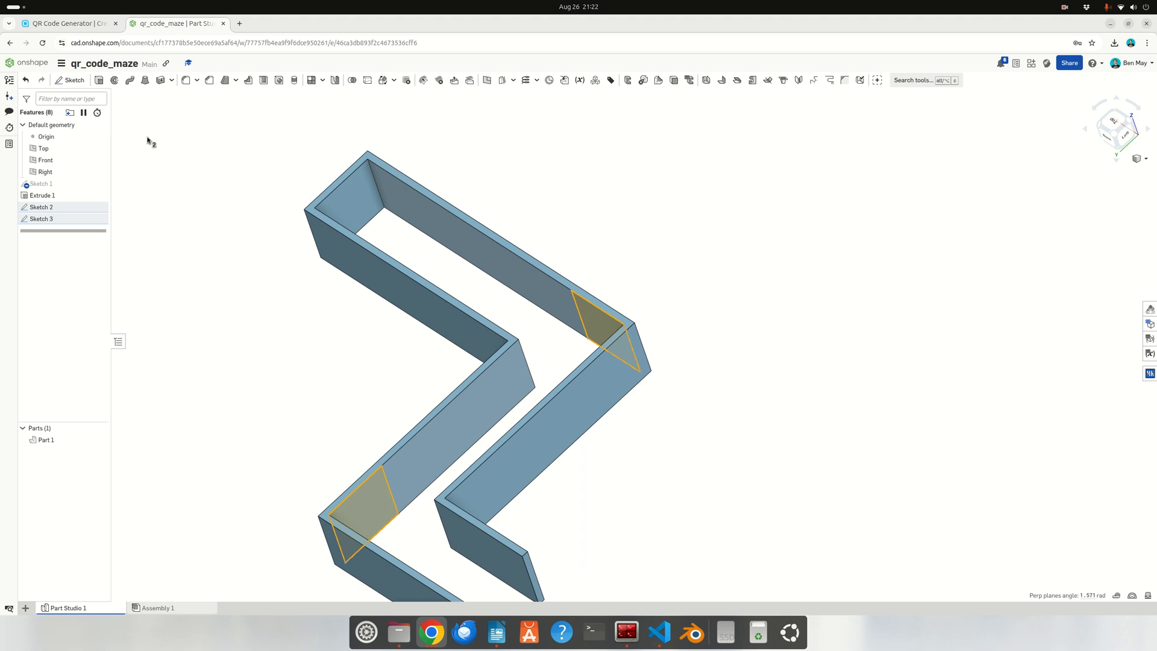
pyautogui.click(96, 81)
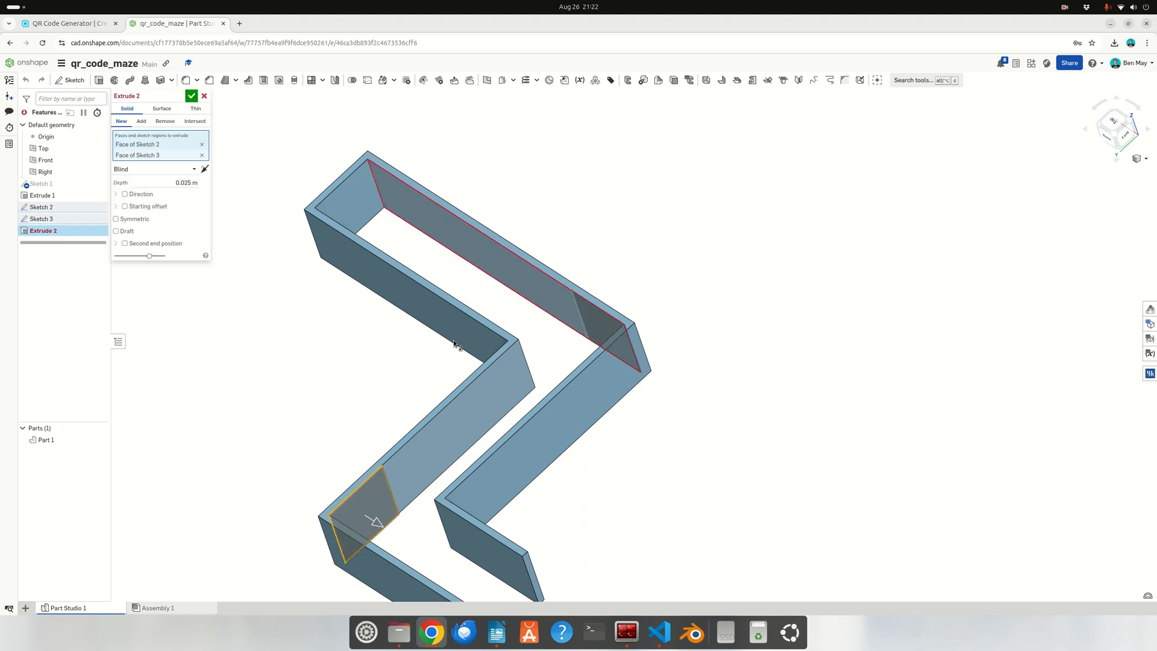
pyautogui.click(605, 323)
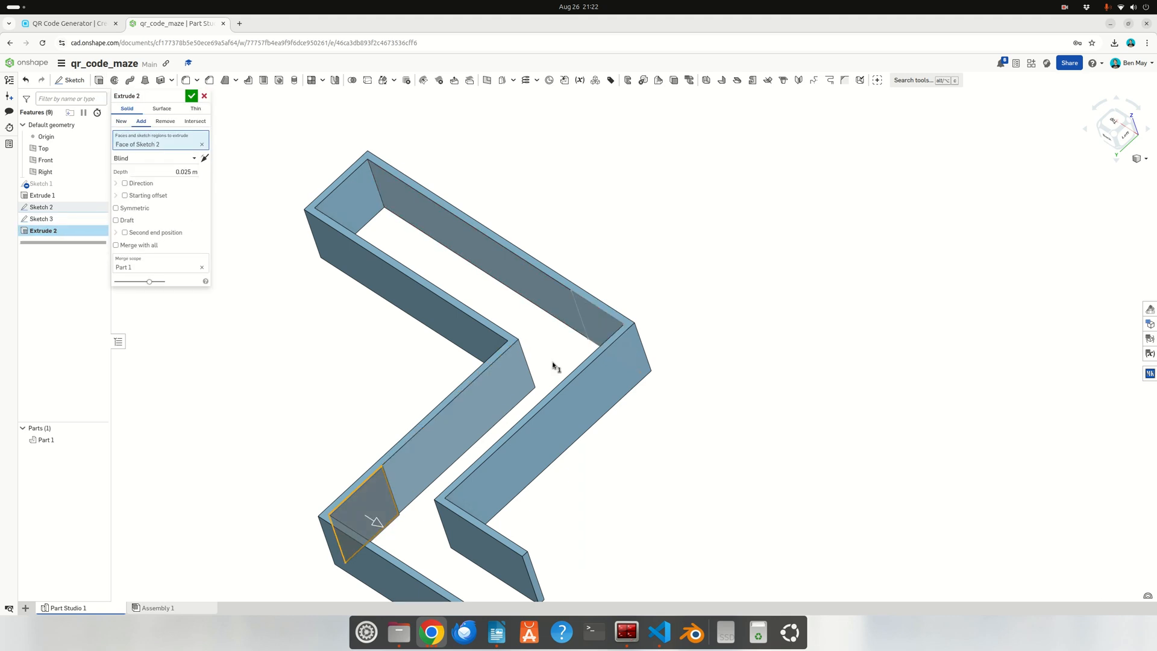
pyautogui.click(594, 320)
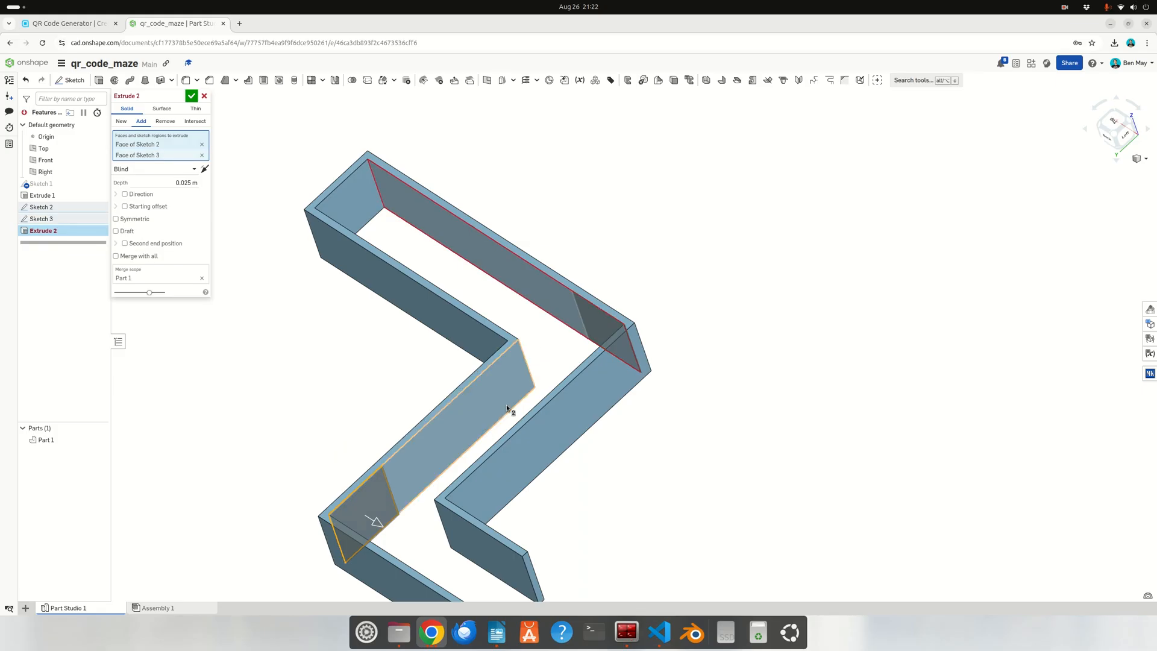
pyautogui.press('Escape')
# Step: Extrude the square on the middle section's inner wall face 0.05 m, adding it to the maze walls
pyautogui.click(378, 504)
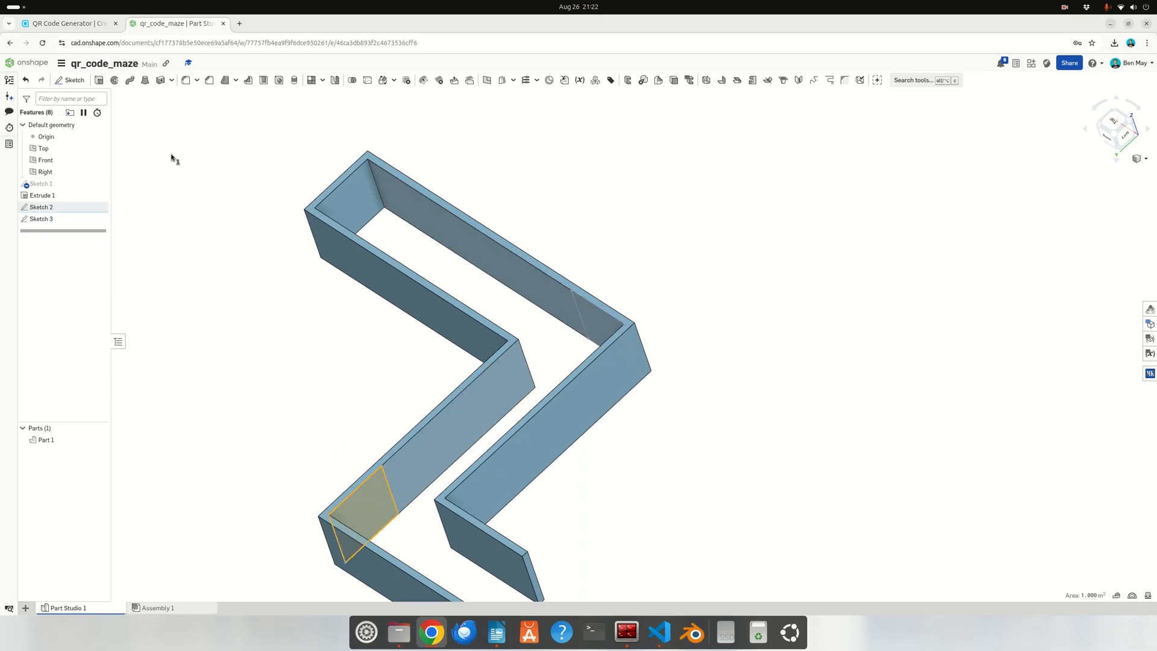
pyautogui.click(115, 80)
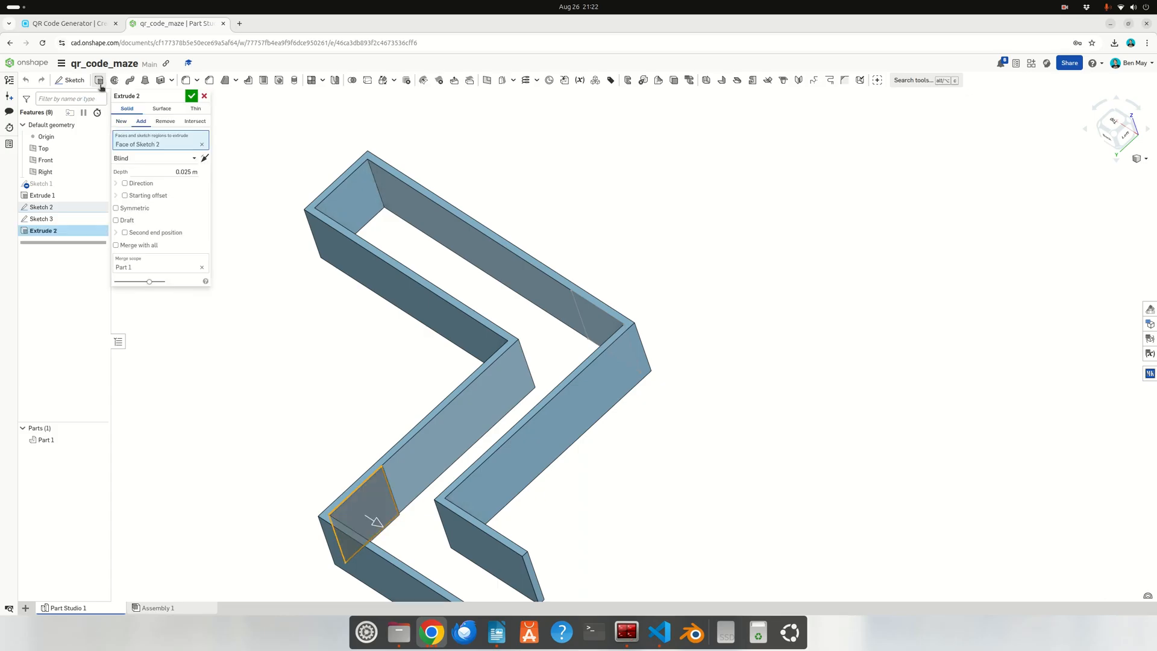
pyautogui.click(186, 172)
pyautogui.press('Return')
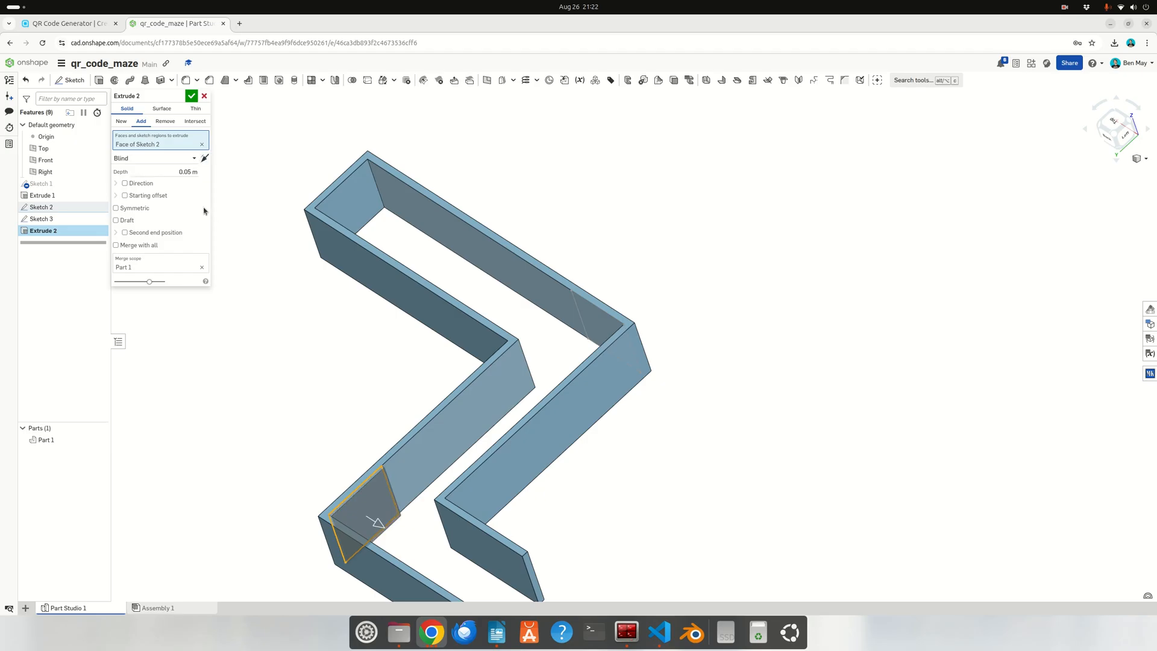
pyautogui.click(192, 96)
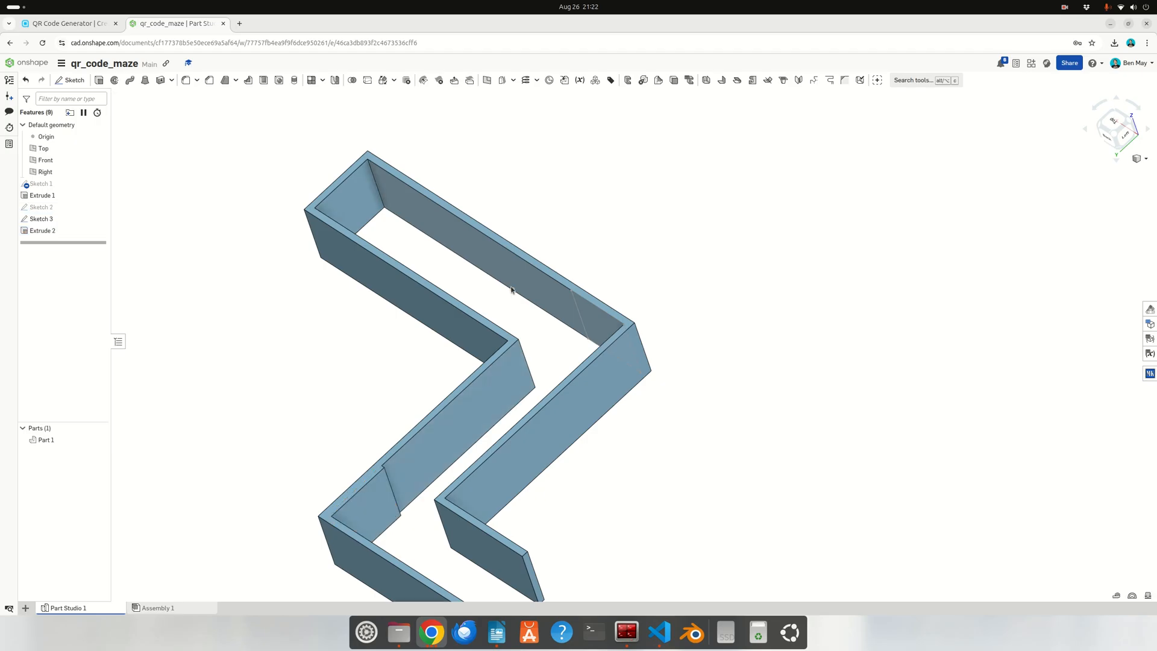
# Step: Extrude the square on the last section's long outer wall 0.05 m inward, adding it to the maze walls
pyautogui.click(598, 323)
pyautogui.click(98, 80)
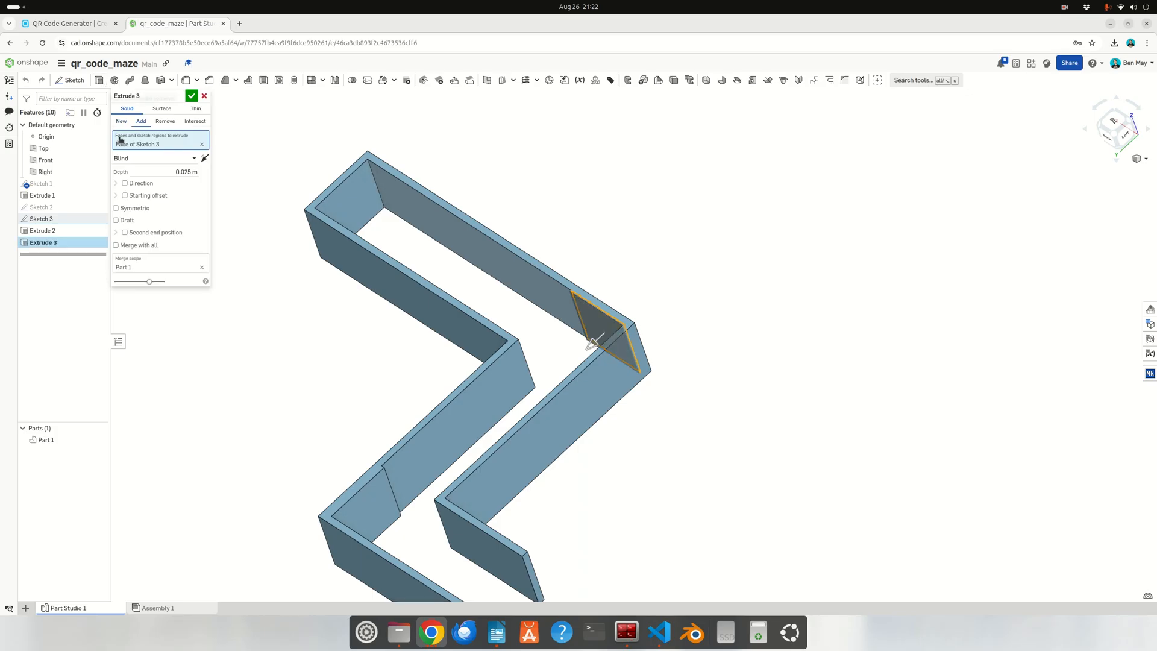
pyautogui.click(184, 171)
pyautogui.write('0.05')
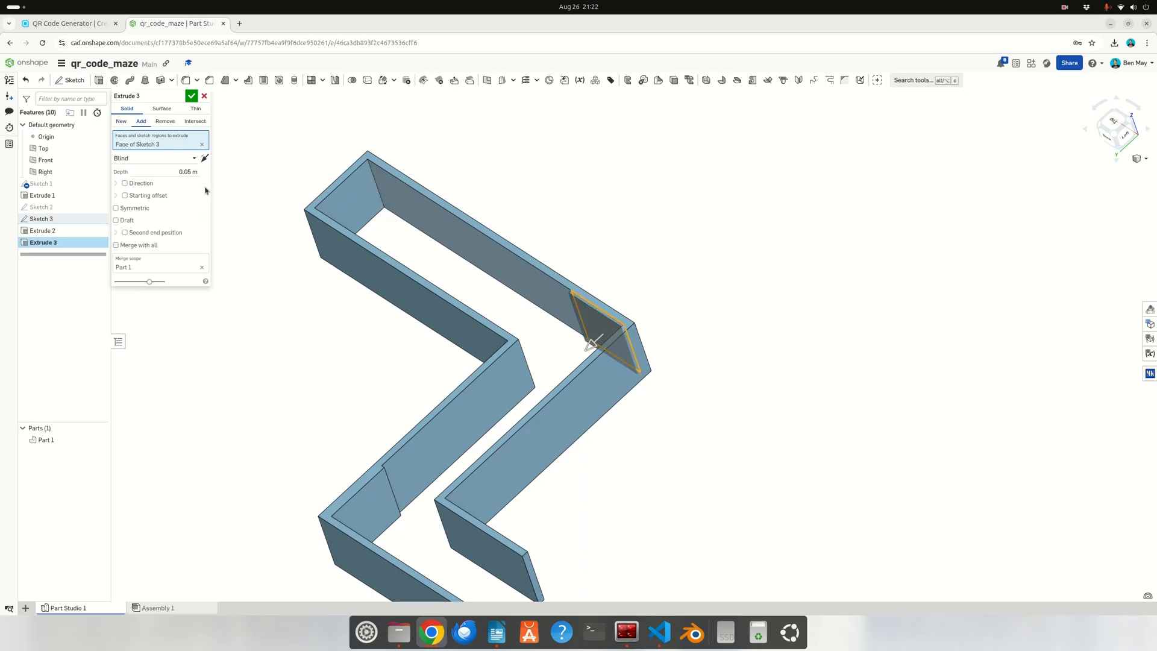
pyautogui.click(191, 97)
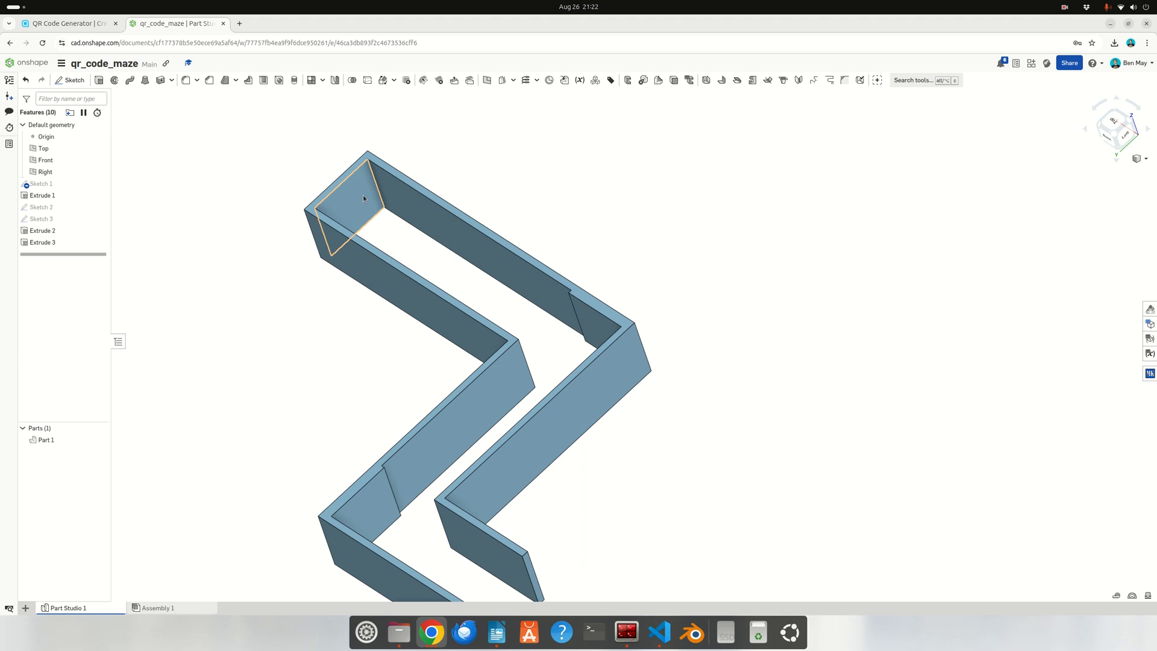
# Step: Assign Stainless Steel from the Onshape Material Library to the maze part
pyautogui.moveTo(296, 390); pyautogui.dragTo(225, 317, button='right')
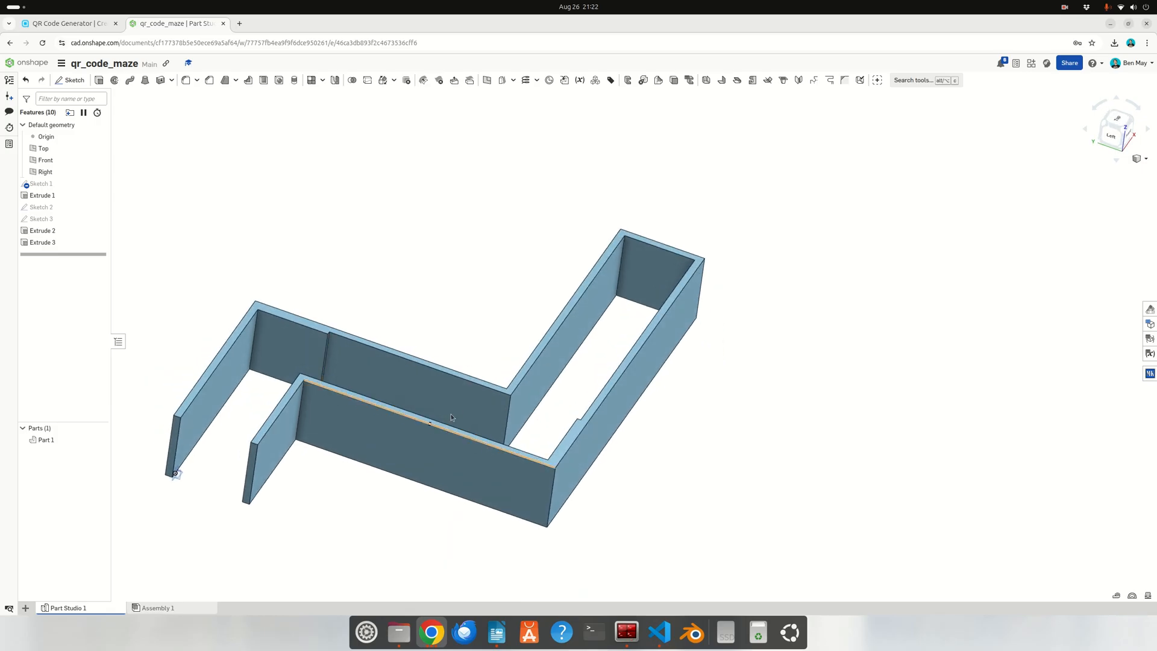
pyautogui.moveTo(462, 390); pyautogui.dragTo(566, 375, button='right')
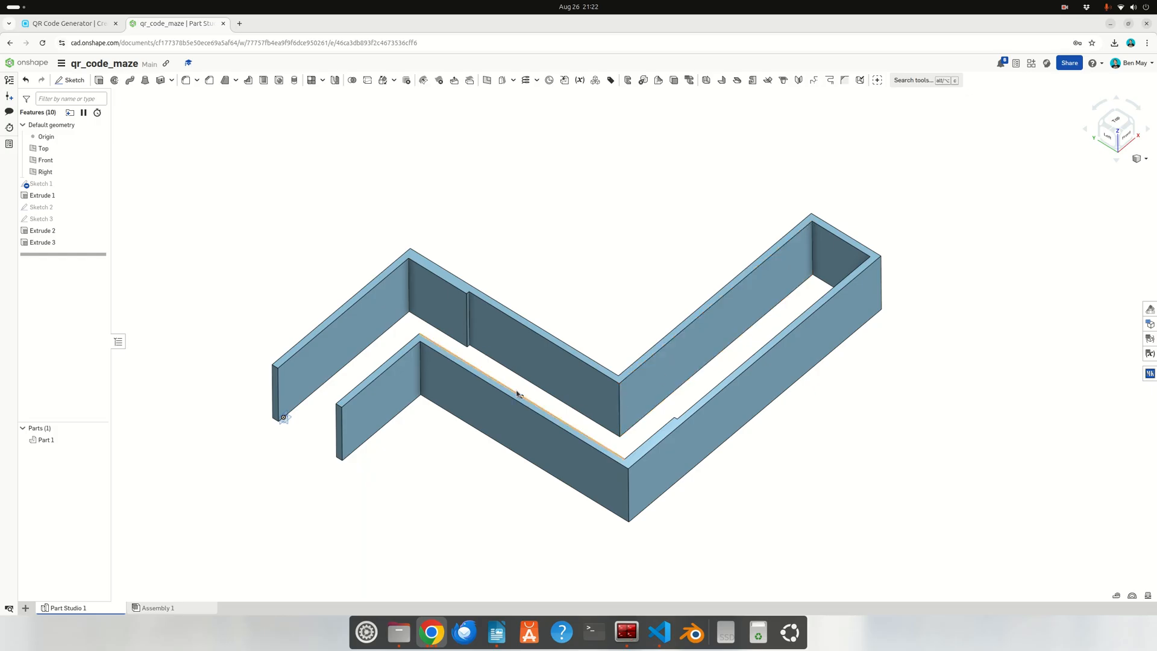
pyautogui.moveTo(527, 398)
pyautogui.mouseDown(button='right')
pyautogui.moveTo(523, 358)
pyautogui.moveTo(548, 422)
pyautogui.moveTo(515, 407)
pyautogui.moveTo(583, 372)
pyautogui.moveTo(523, 378)
pyautogui.mouseUp(button='right')
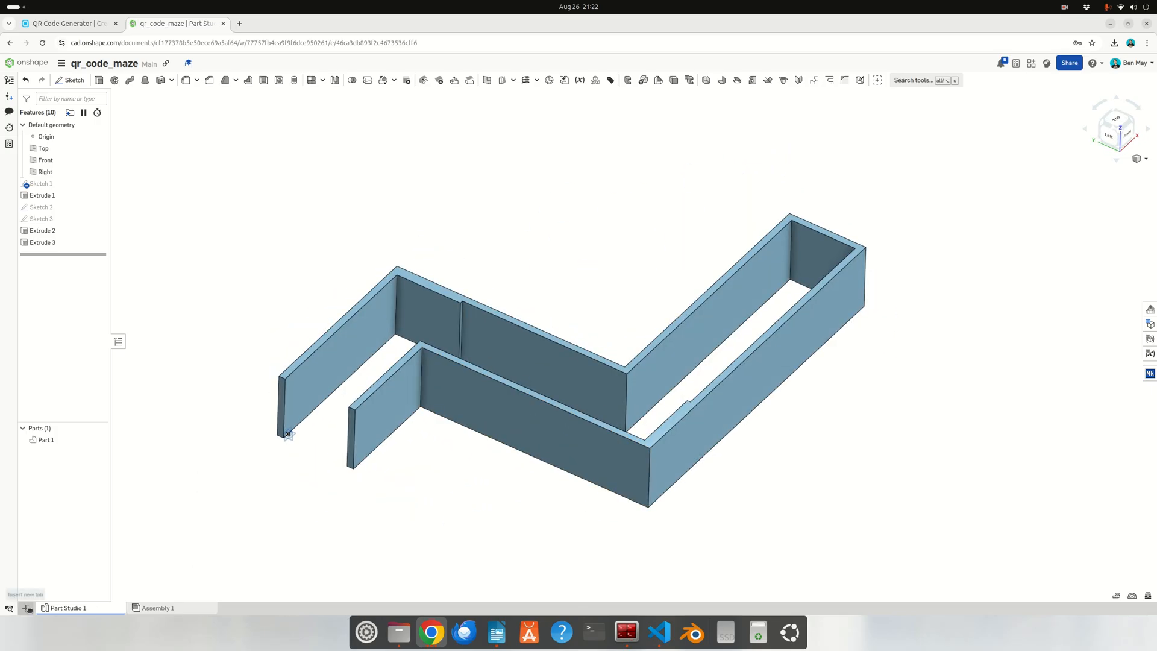
pyautogui.rightClick(48, 438)
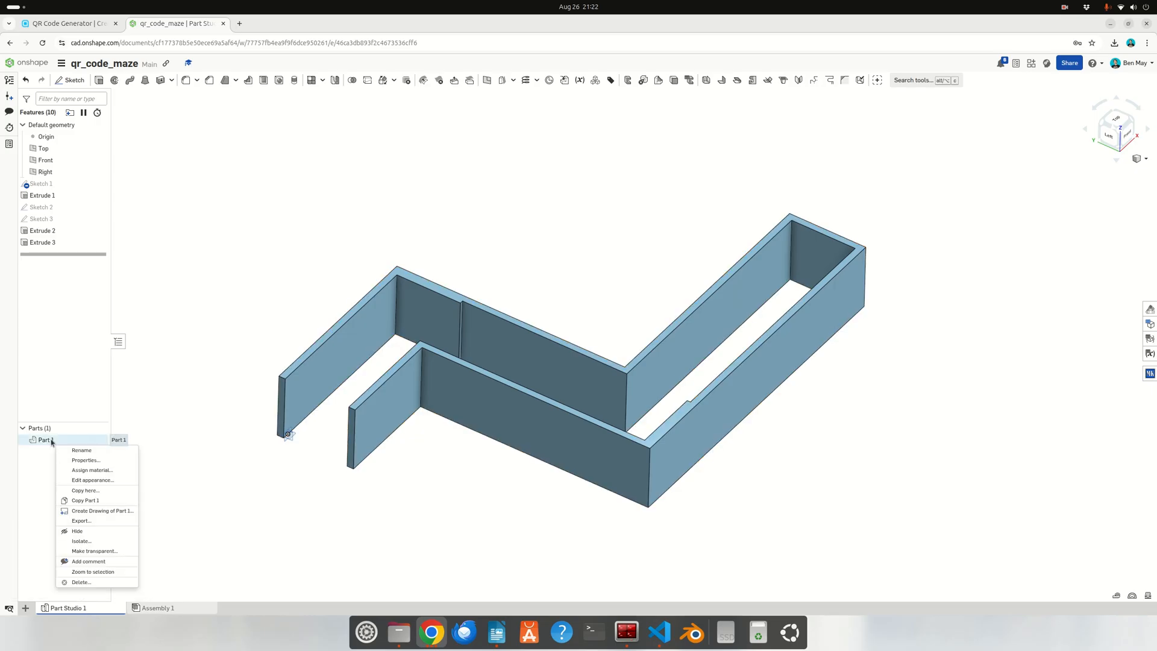
pyautogui.click(100, 475)
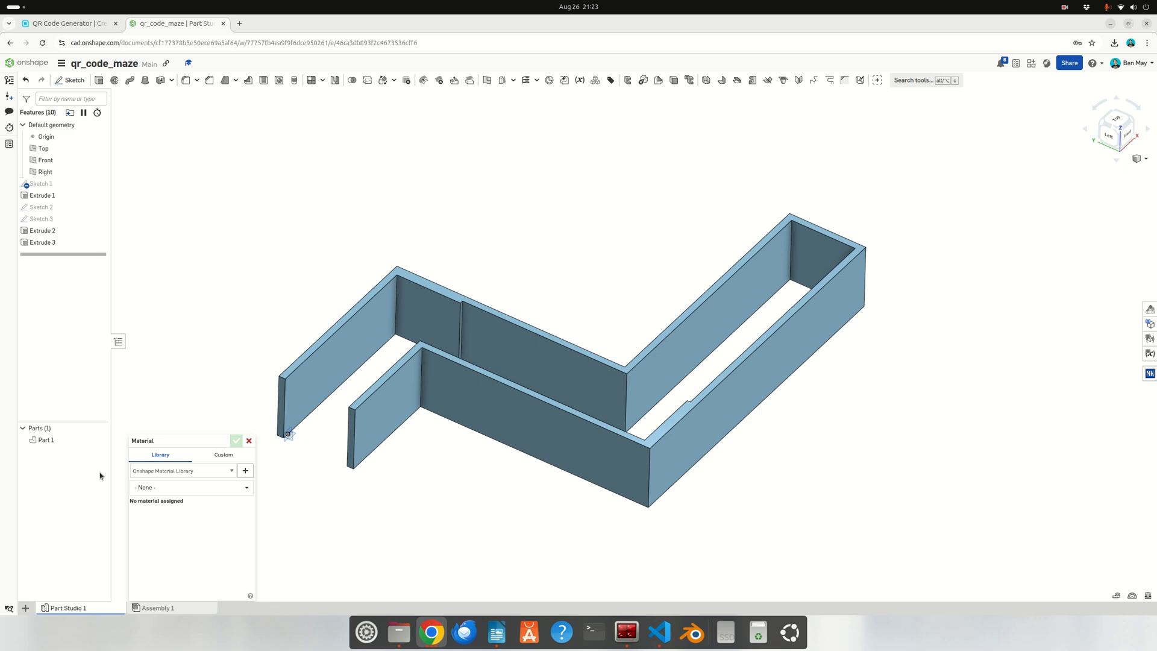
pyautogui.click(162, 490)
pyautogui.write('steel')
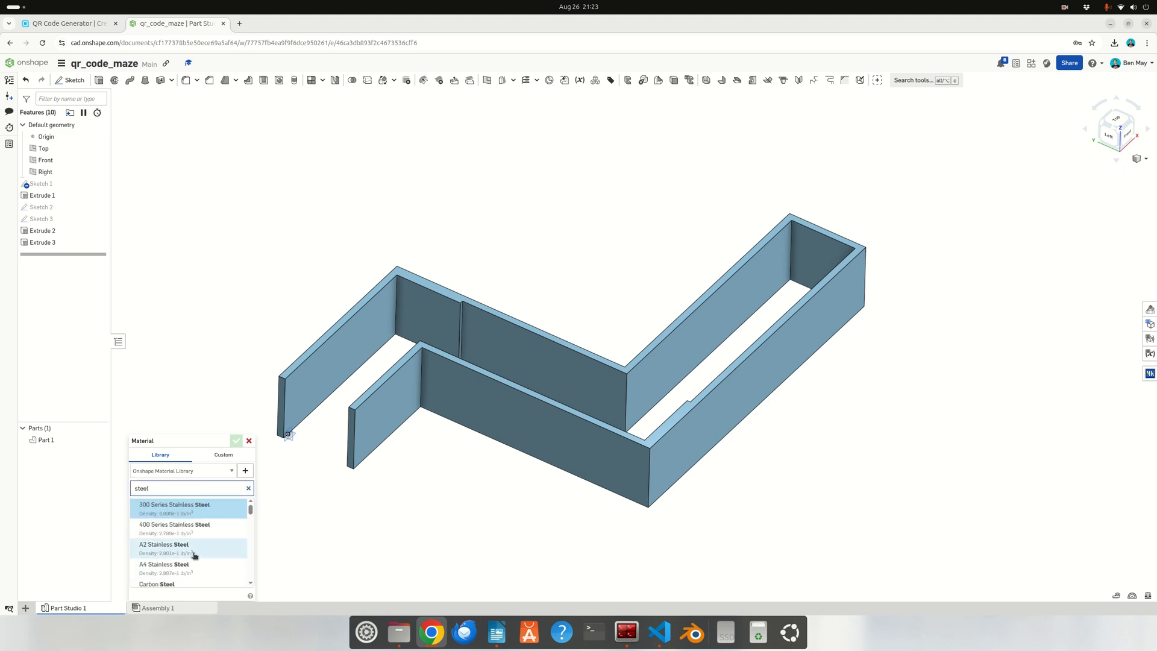
pyautogui.scroll(-1, 191, 551)
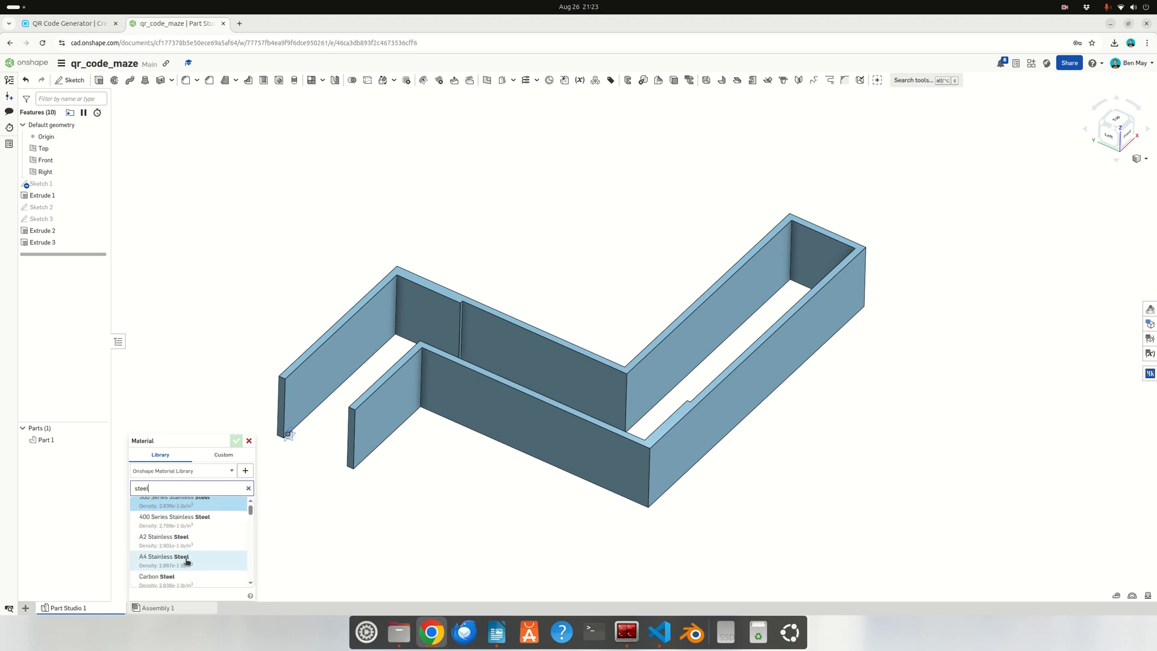
pyautogui.scroll(2, 192, 551)
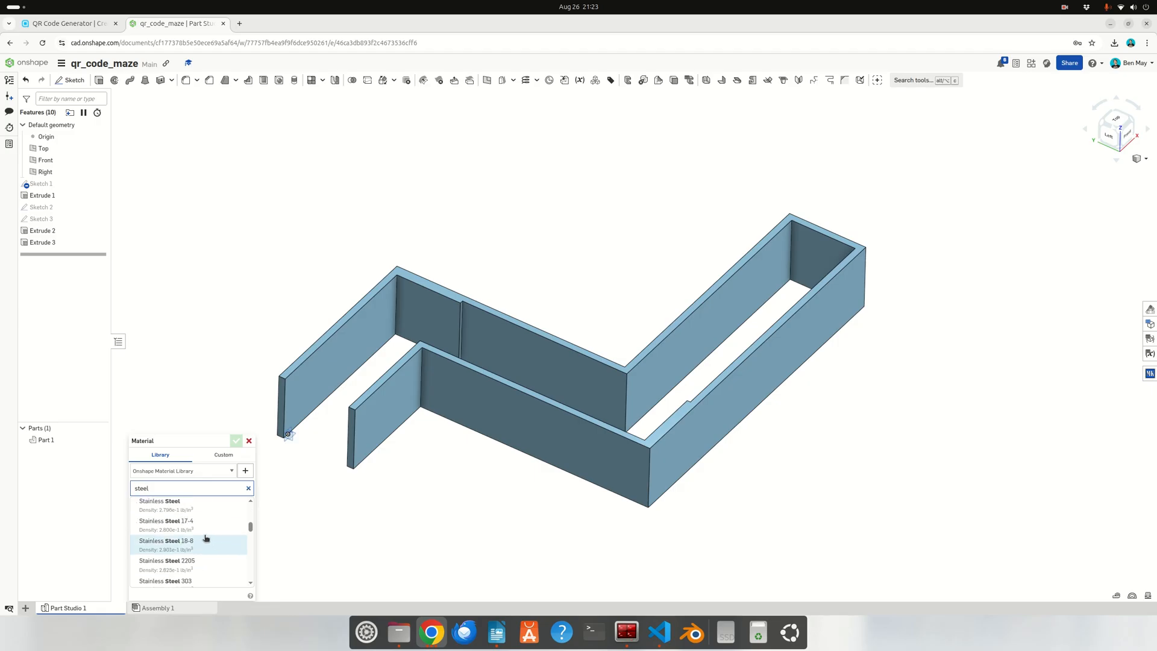
pyautogui.click(178, 507)
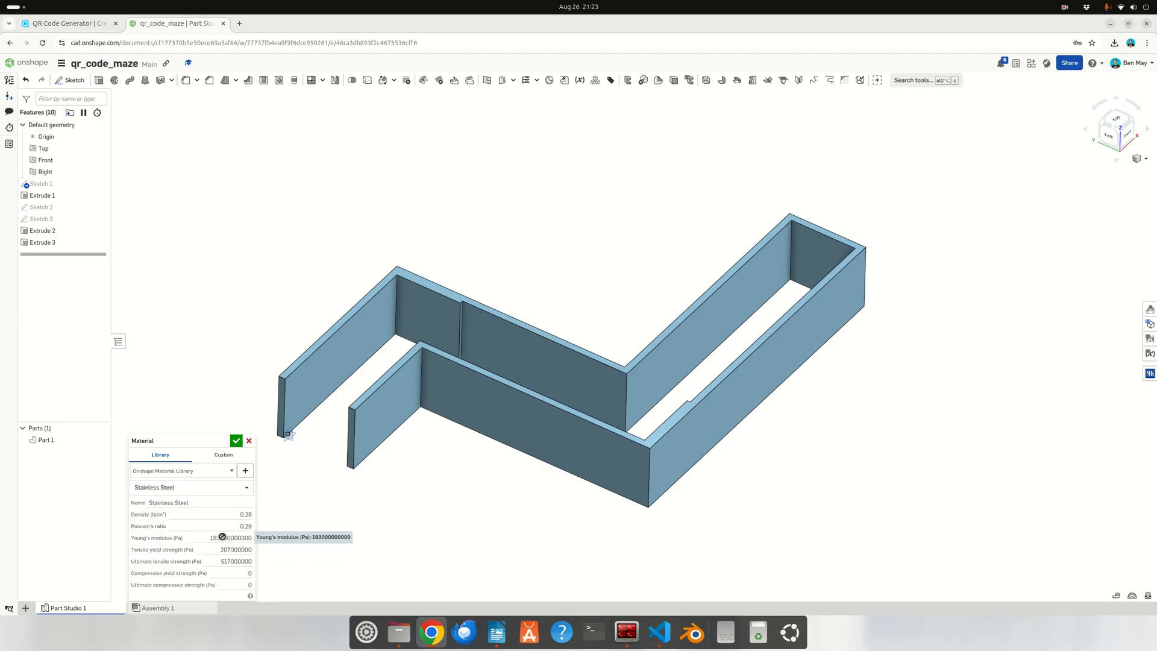
pyautogui.click(236, 441)
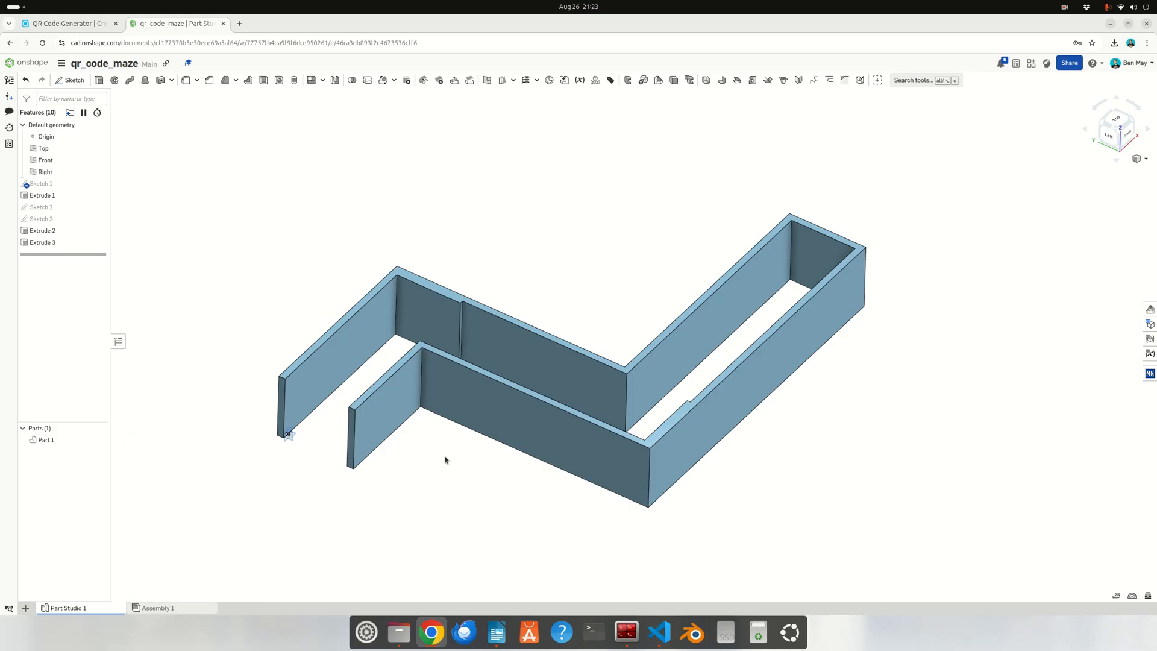
# Step: Rename the assembly as qr_code_maze
pyautogui.click(175, 608)
pyautogui.rightClick(171, 608)
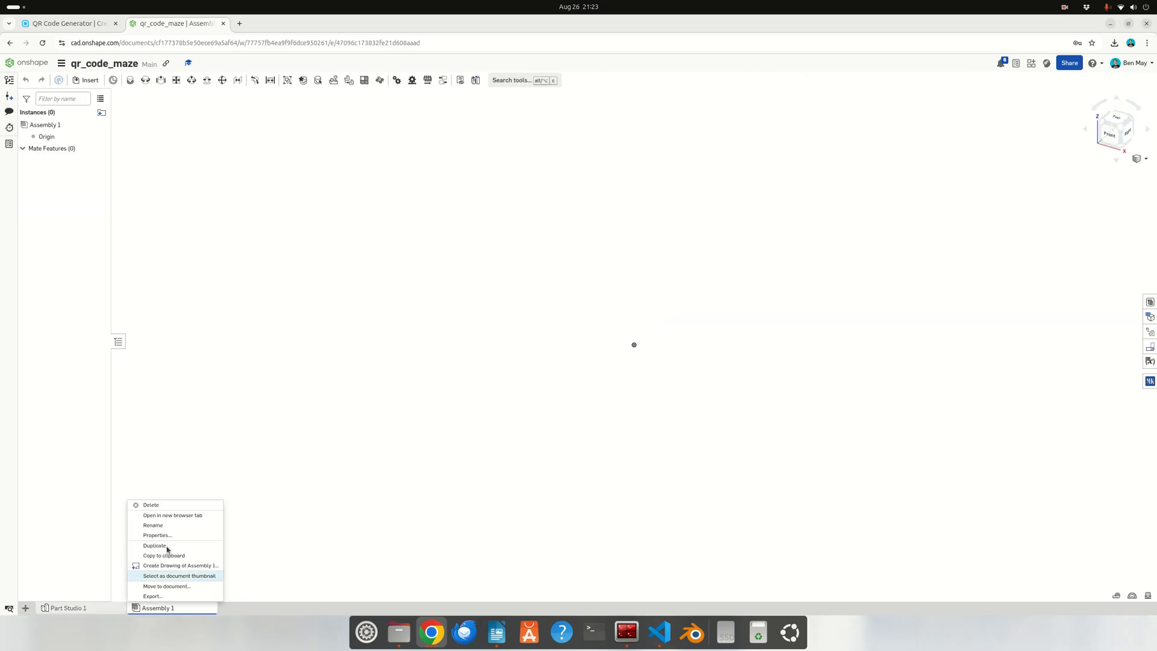
pyautogui.click(167, 528)
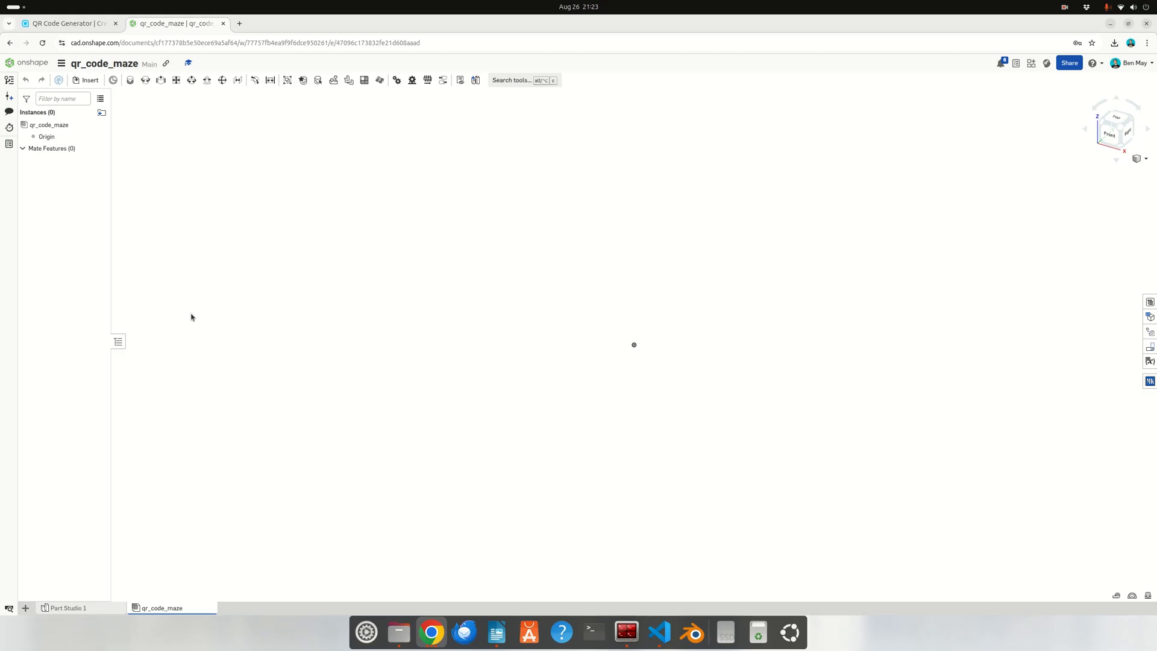
# Step: Insert Part 1 into the qr_code_maze assembly and fix it in place
pyautogui.click(85, 80)
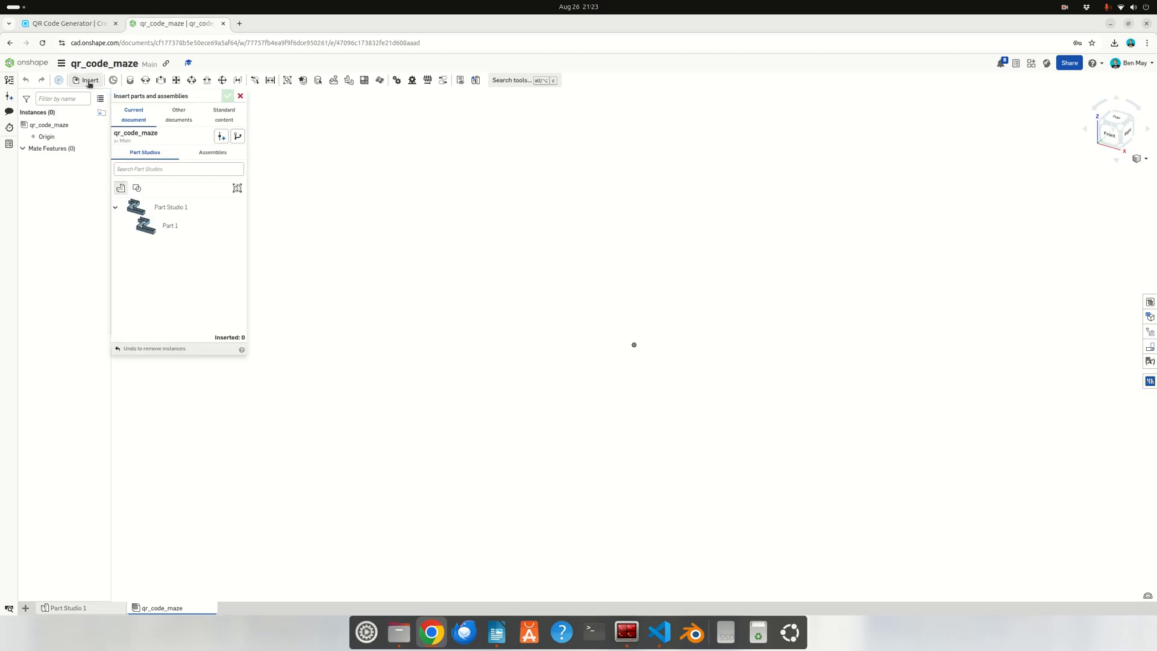
pyautogui.click(169, 226)
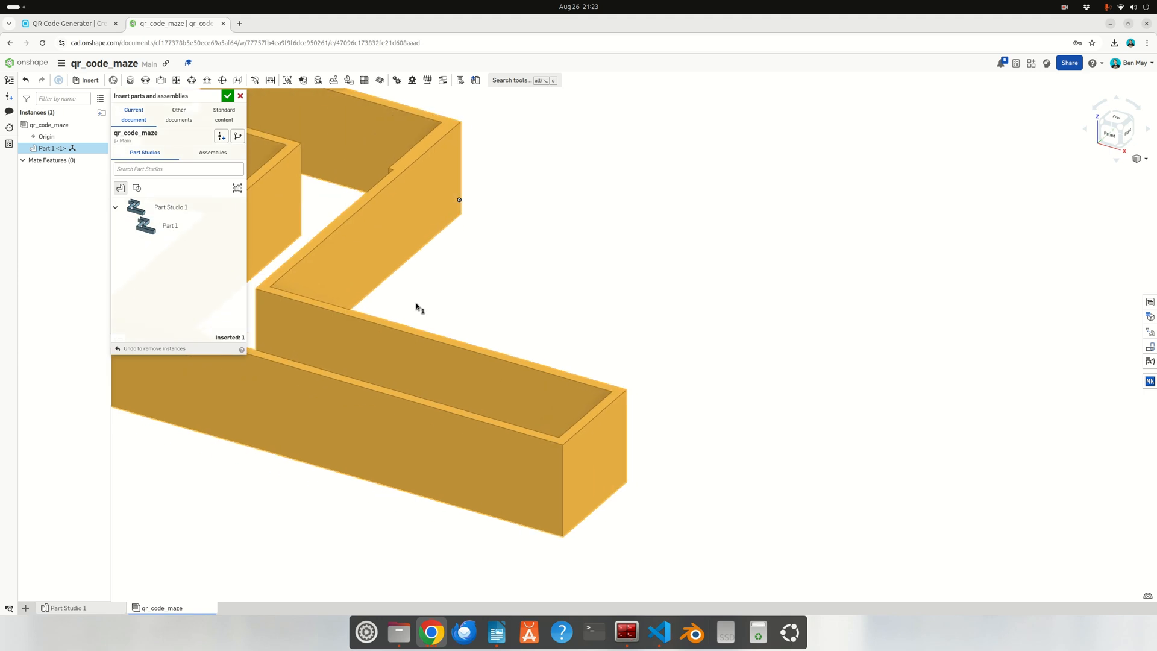
pyautogui.click(231, 97)
pyautogui.rightClick(90, 148)
pyautogui.click(109, 227)
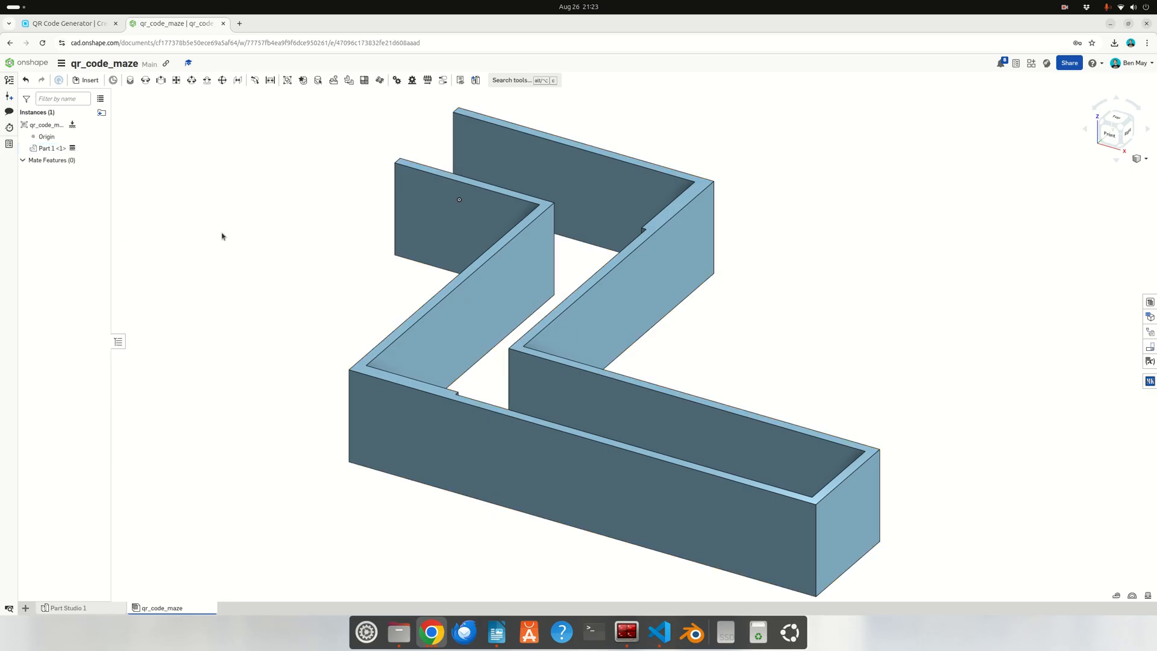
# Step: Export the qr_code_maze assembly for download as a medium-resolution OBJ with the Y axis up
pyautogui.scroll(-3, 491, 389)
pyautogui.moveTo(497, 398); pyautogui.dragTo(611, 341, button='right')
pyautogui.moveTo(621, 304); pyautogui.dragTo(564, 268, button='right')
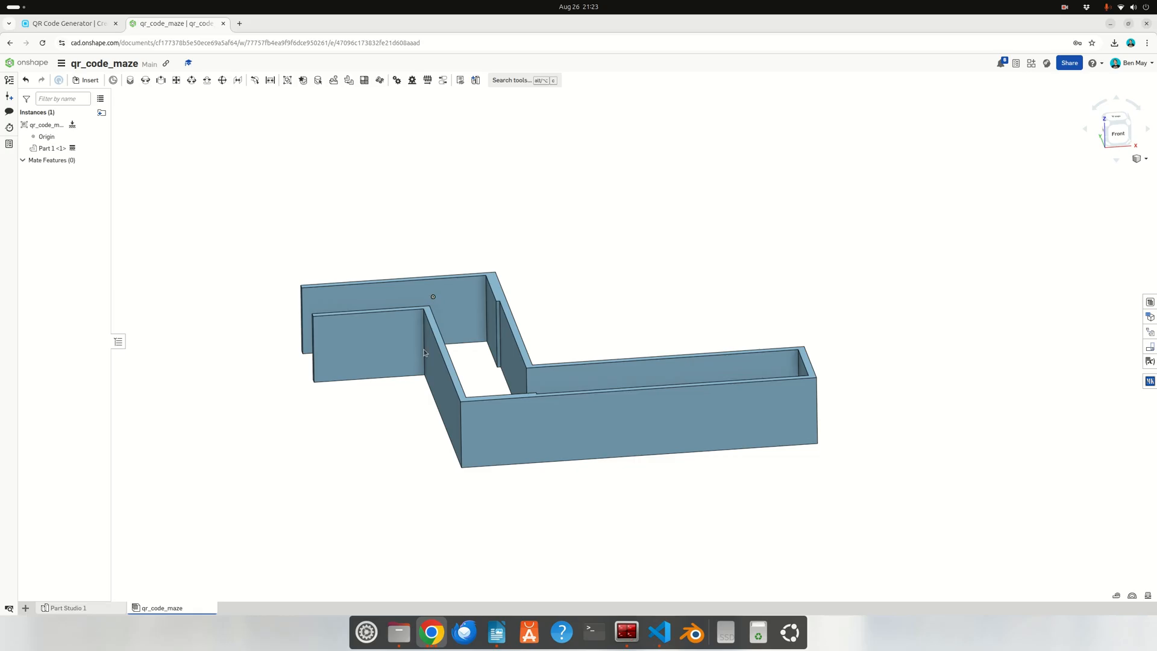
pyautogui.moveTo(384, 364); pyautogui.dragTo(463, 283, button='right')
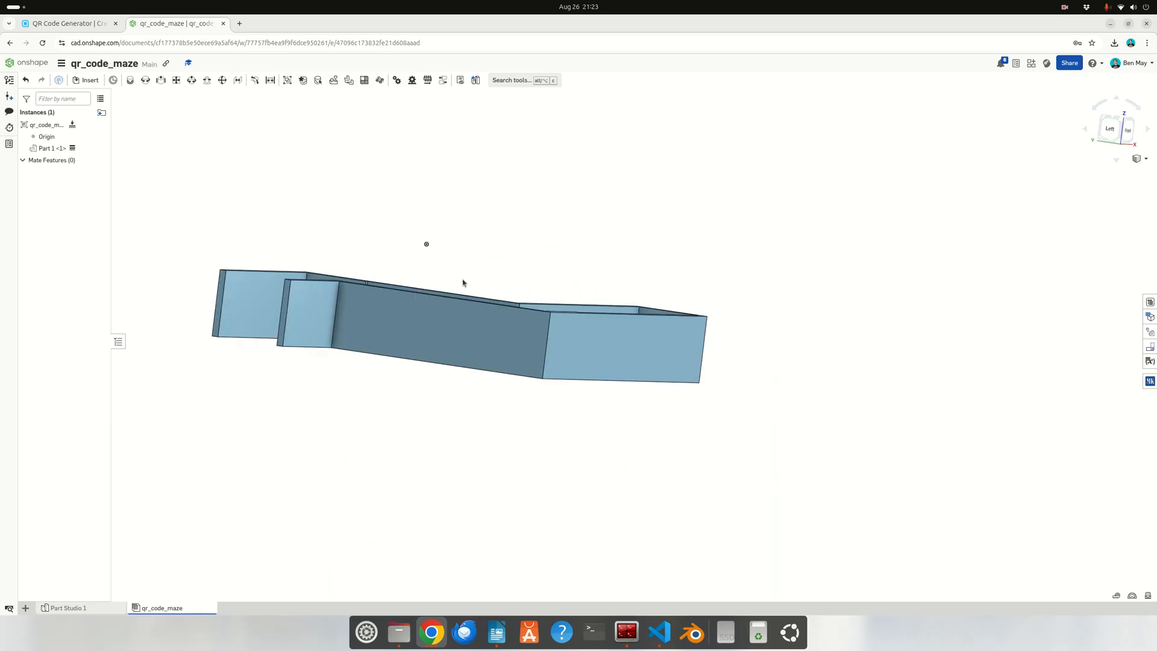
pyautogui.press('p')
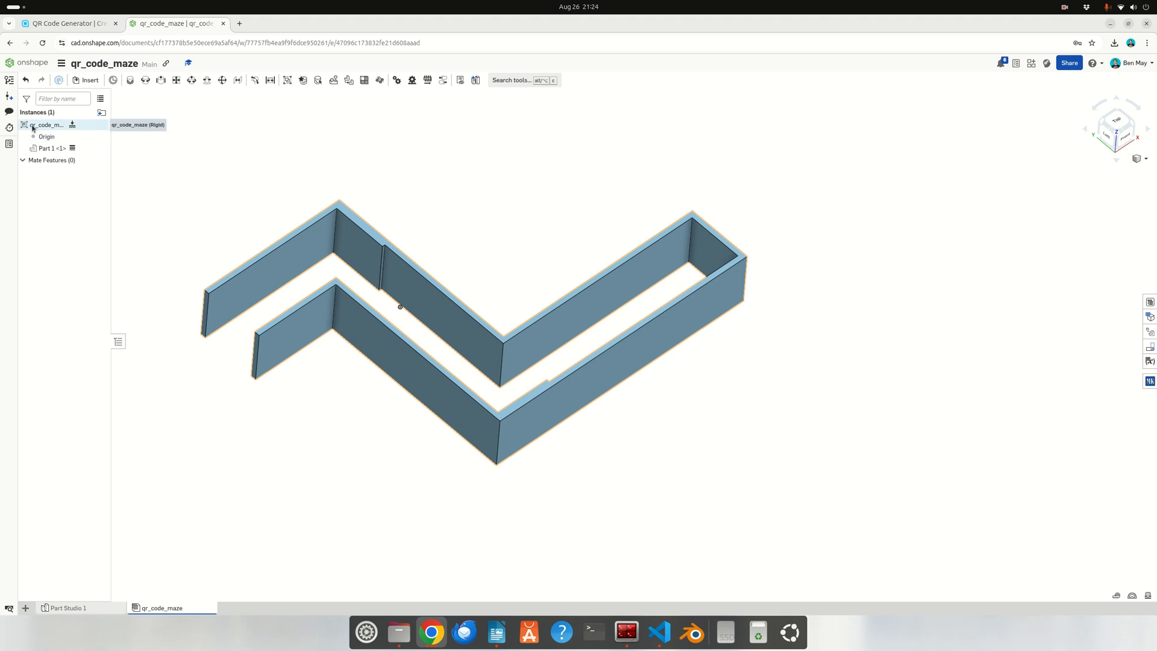
pyautogui.rightClick(91, 128)
pyautogui.click(127, 208)
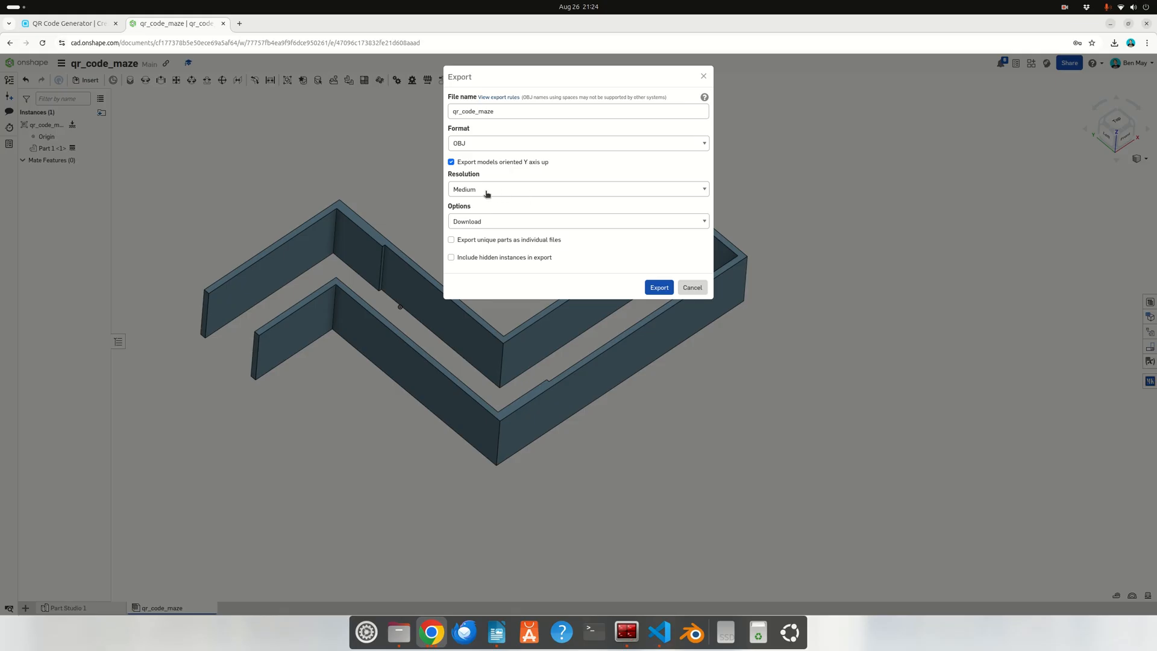
pyautogui.click(656, 287)
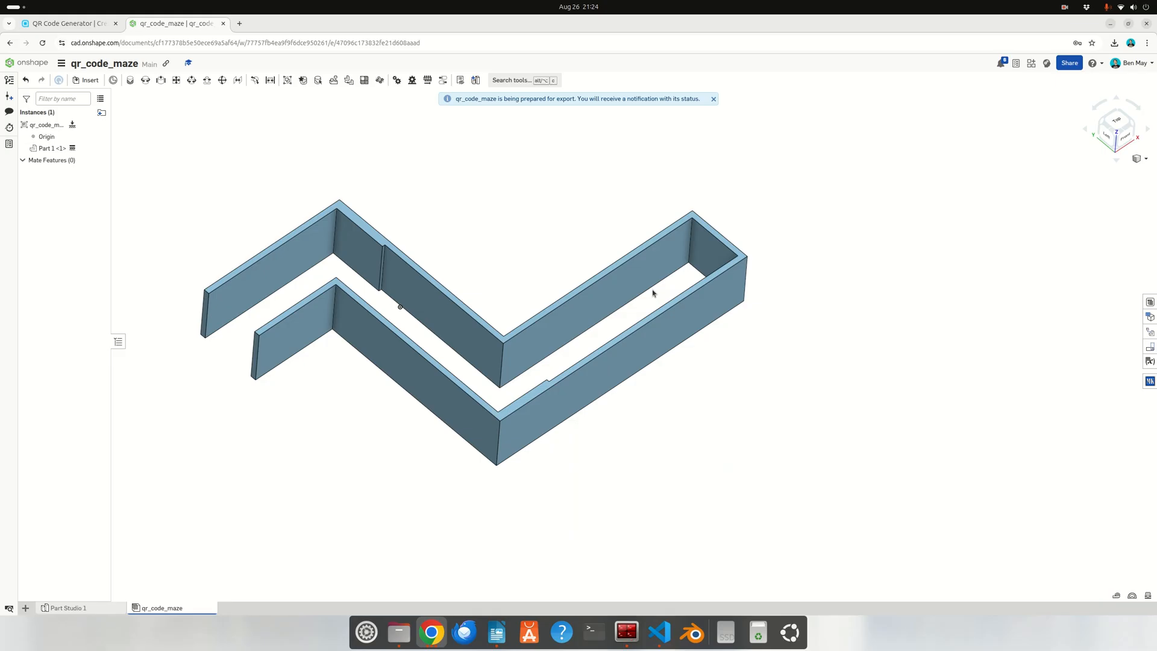
# Step: Extract qr_code_maze.zip in the Downloads folder of the file manager
pyautogui.moveTo(513, 290); pyautogui.dragTo(479, 288, button='right')
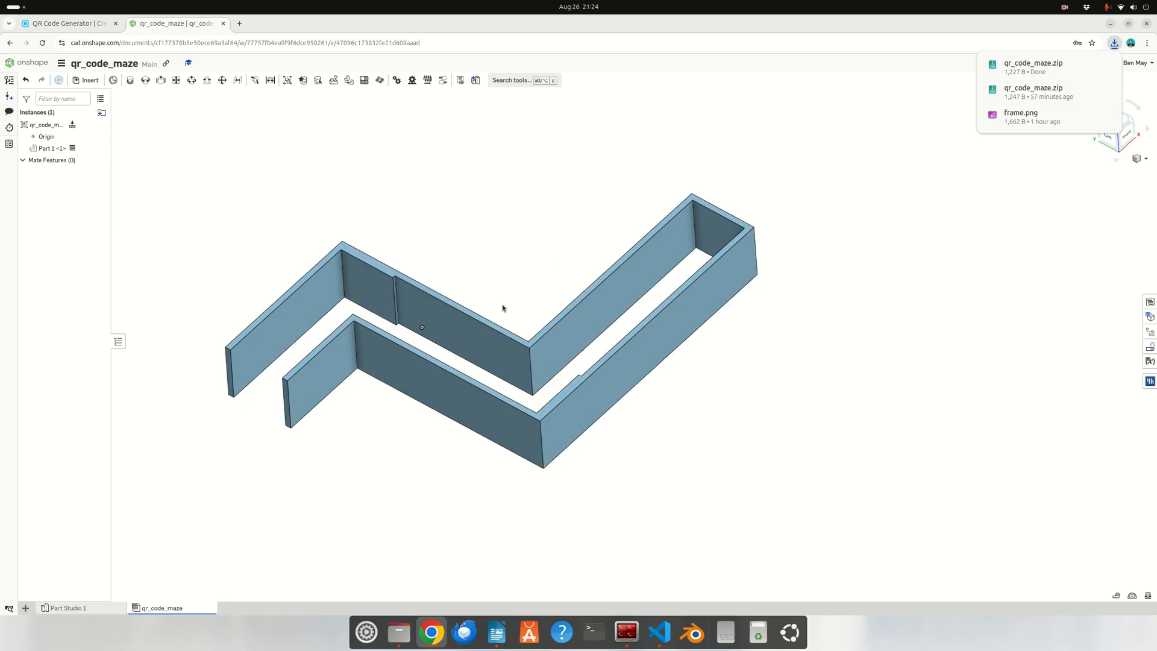
pyautogui.click(399, 631)
pyautogui.click(206, 92)
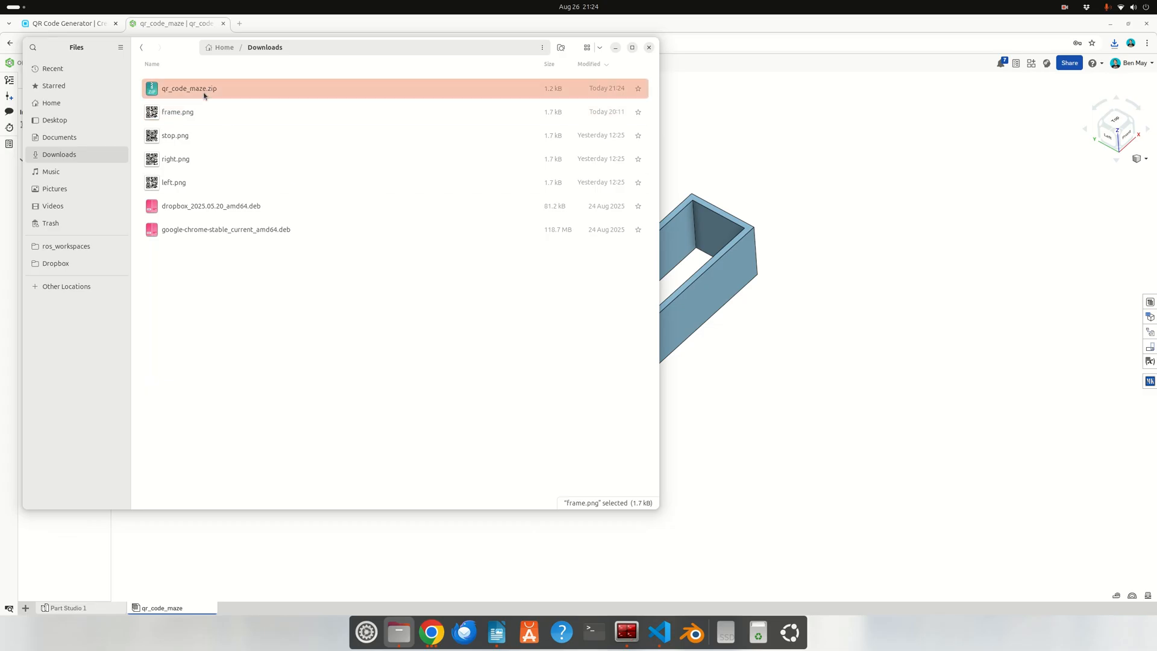
pyautogui.rightClick(193, 94)
pyautogui.click(211, 108)
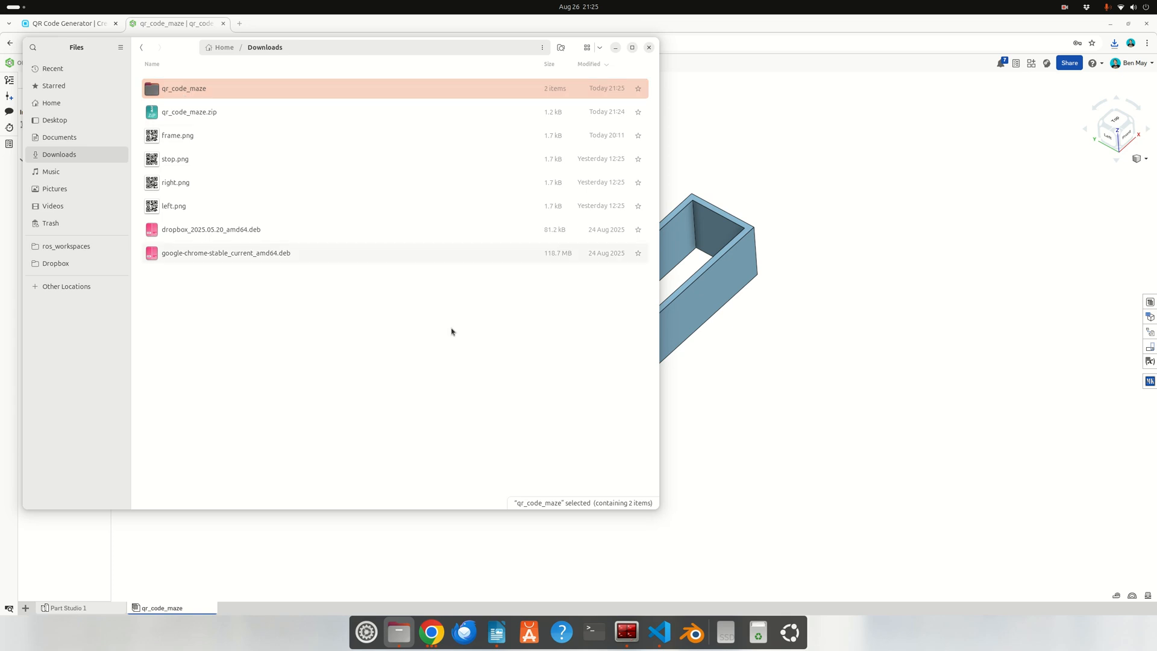
# Step: Launch Blender with its default scene and delete the default cube
pyautogui.click(691, 631)
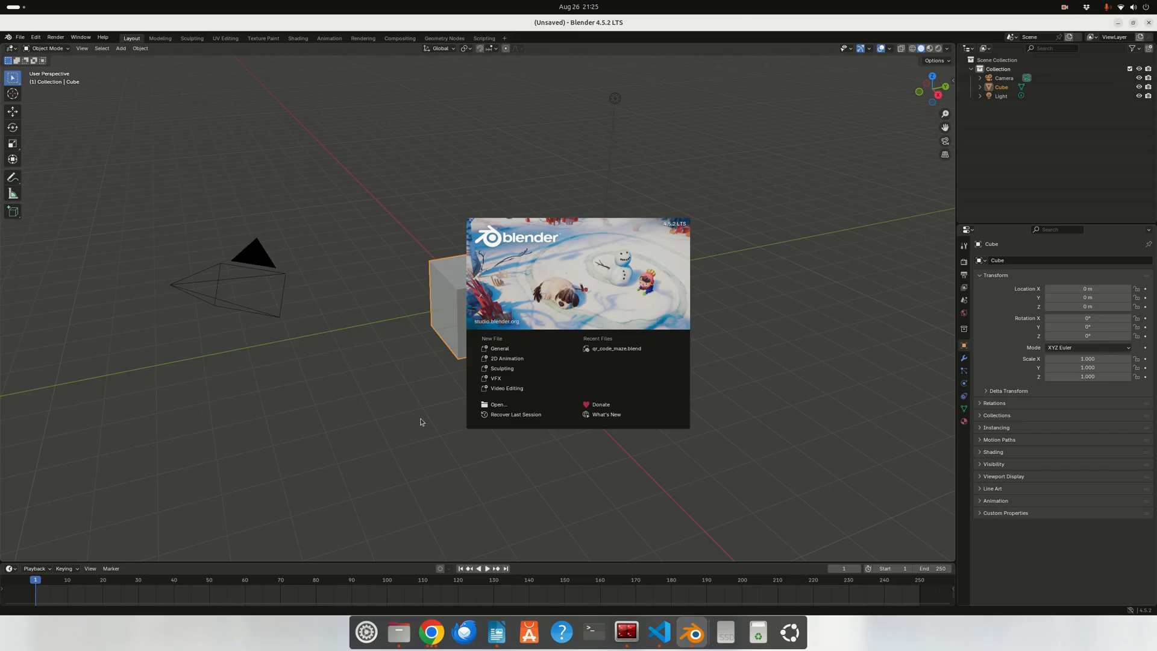
pyautogui.click(420, 422)
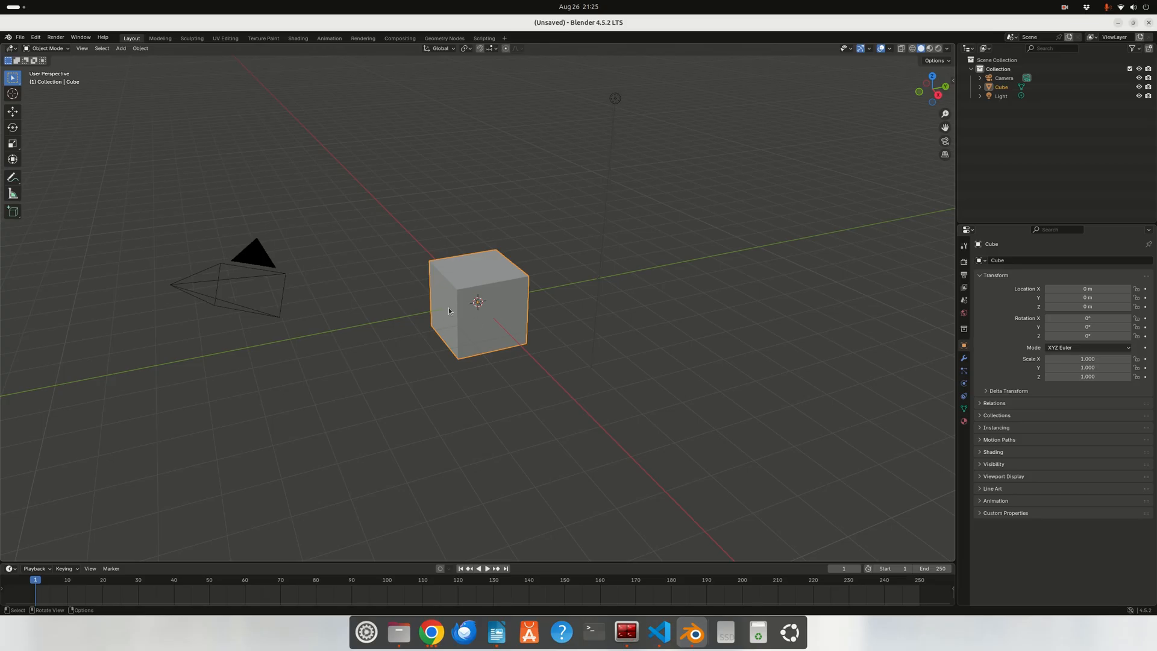
pyautogui.rightClick(431, 302)
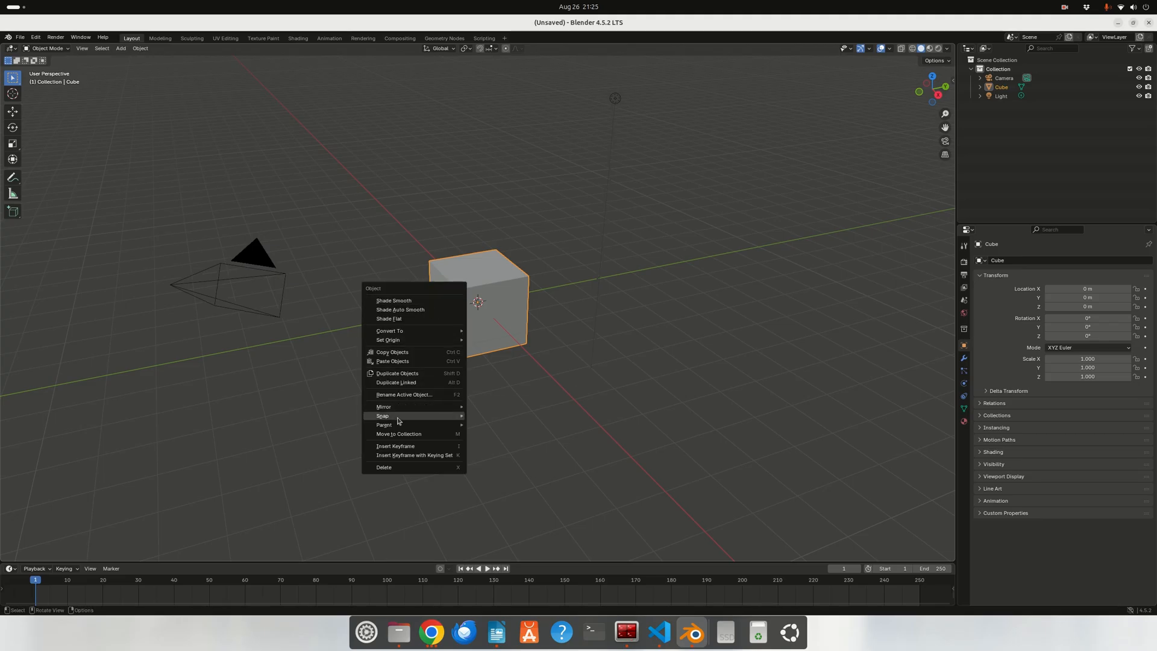
pyautogui.click(398, 468)
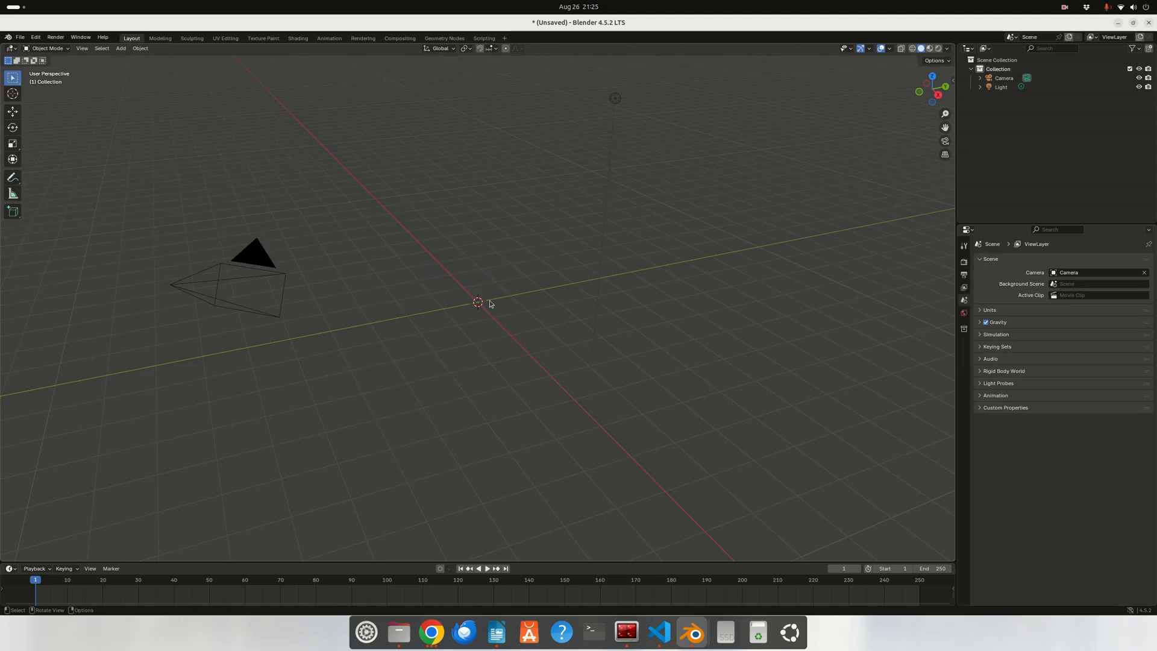
# Step: Import qr_code_maze.obj as Wavefront OBJ from the qr_code_maze folder in Downloads
pyautogui.click(20, 37)
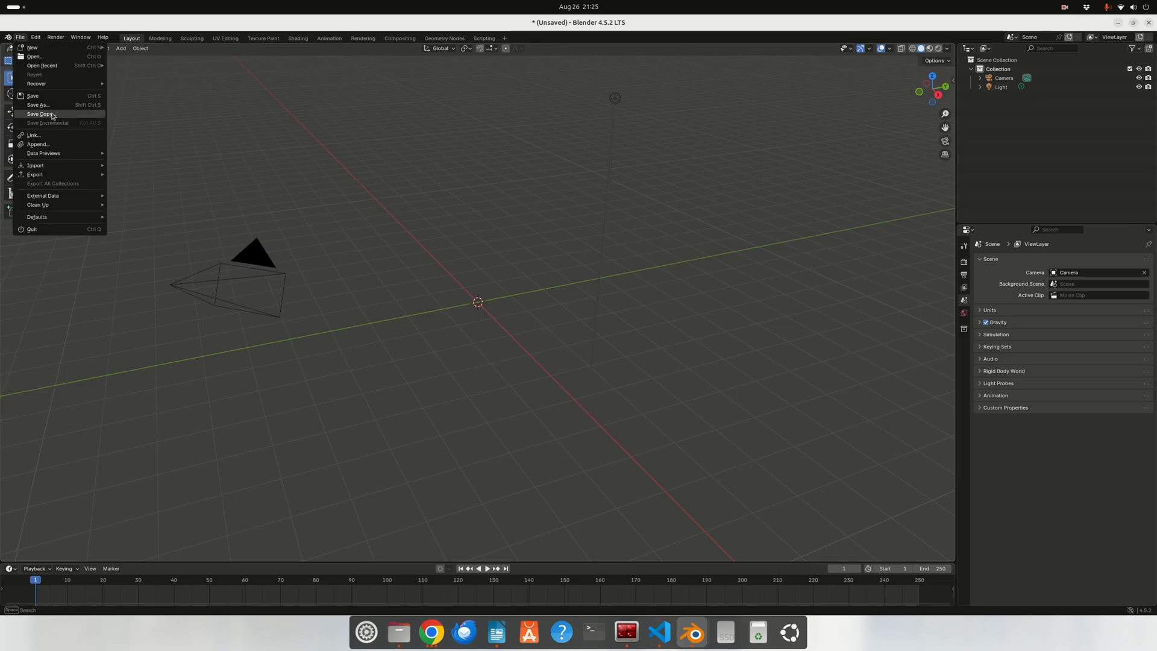
pyautogui.moveTo(64, 167)
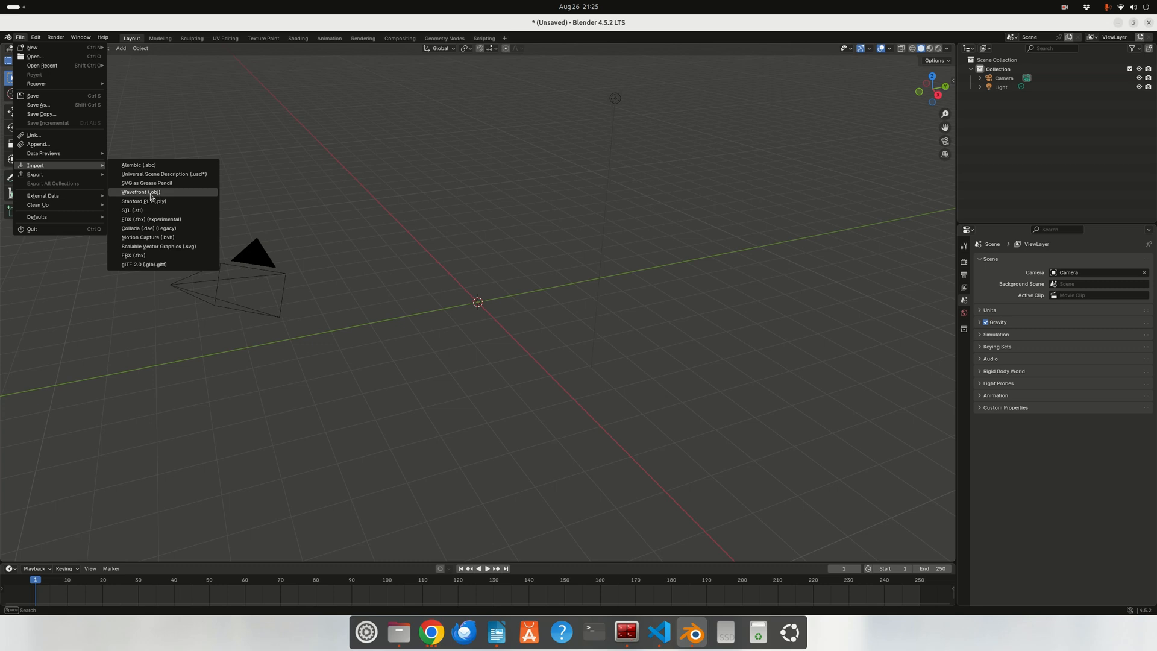
pyautogui.click(150, 193)
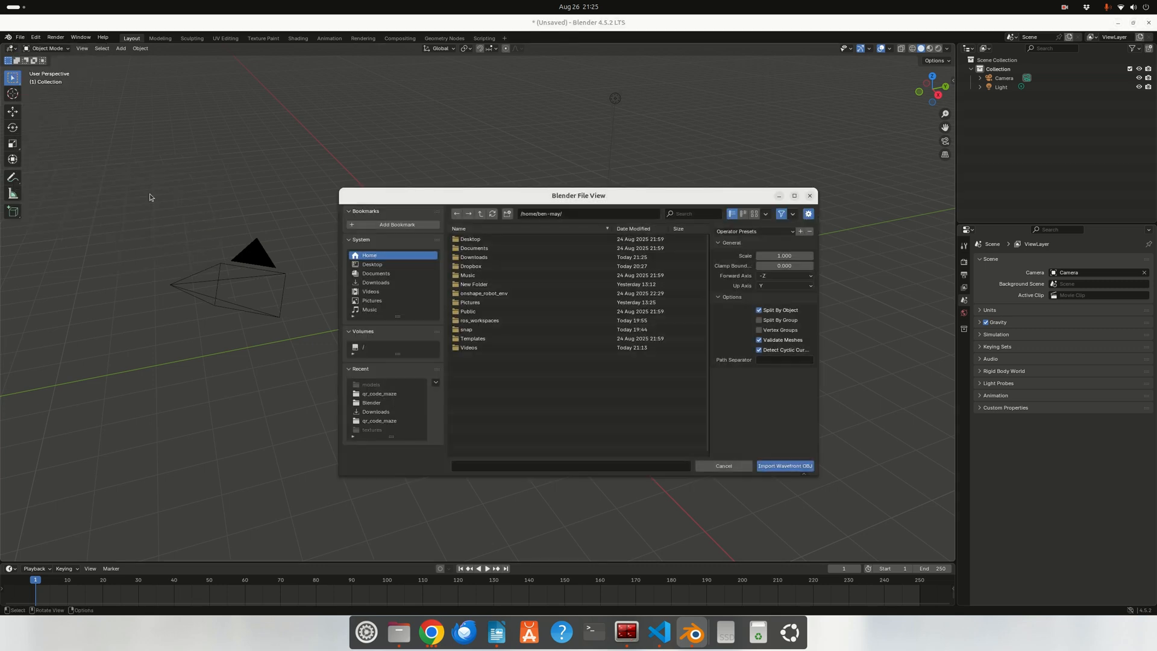
pyautogui.click(376, 282)
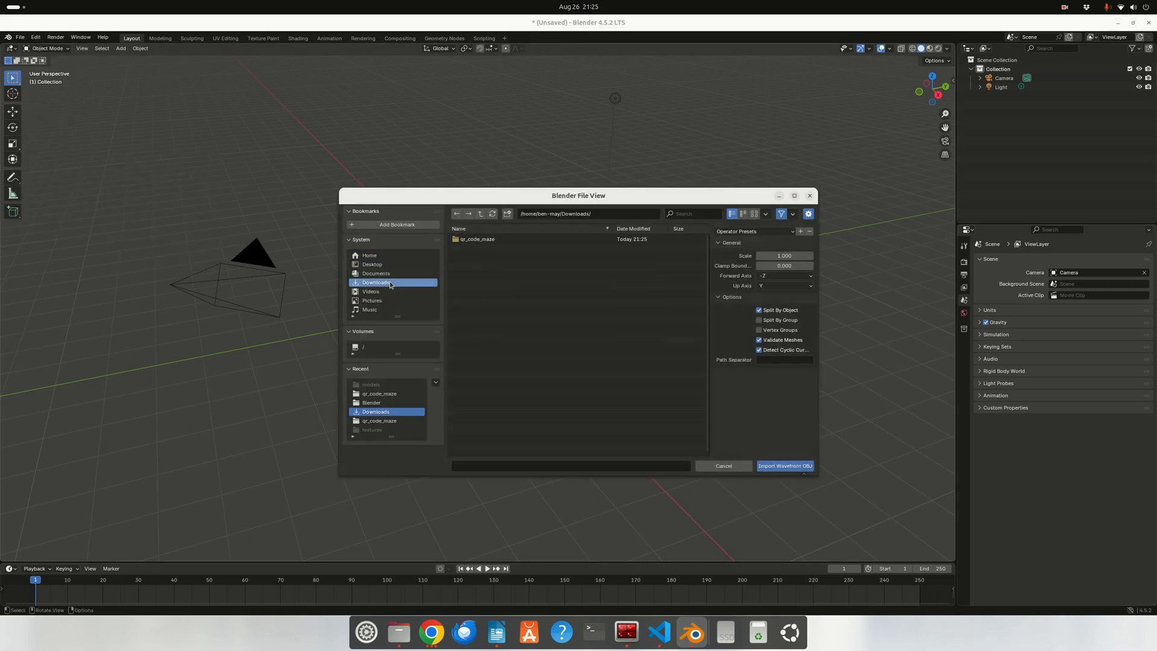
pyautogui.click(493, 241)
pyautogui.doubleClick(493, 241)
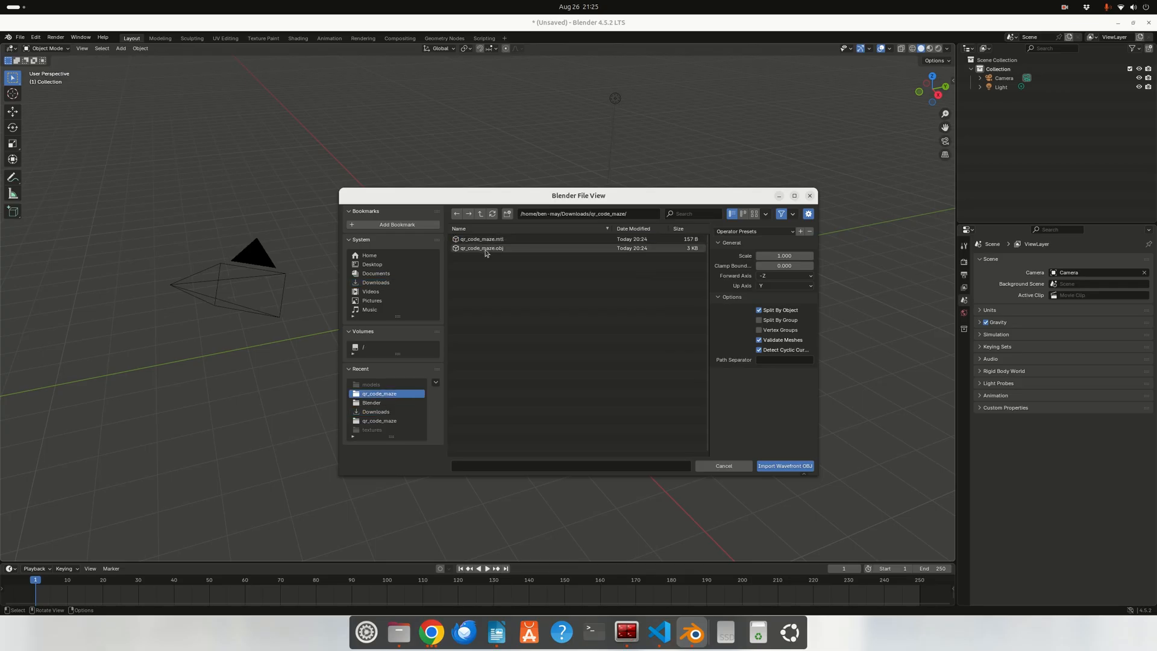
pyautogui.click(483, 249)
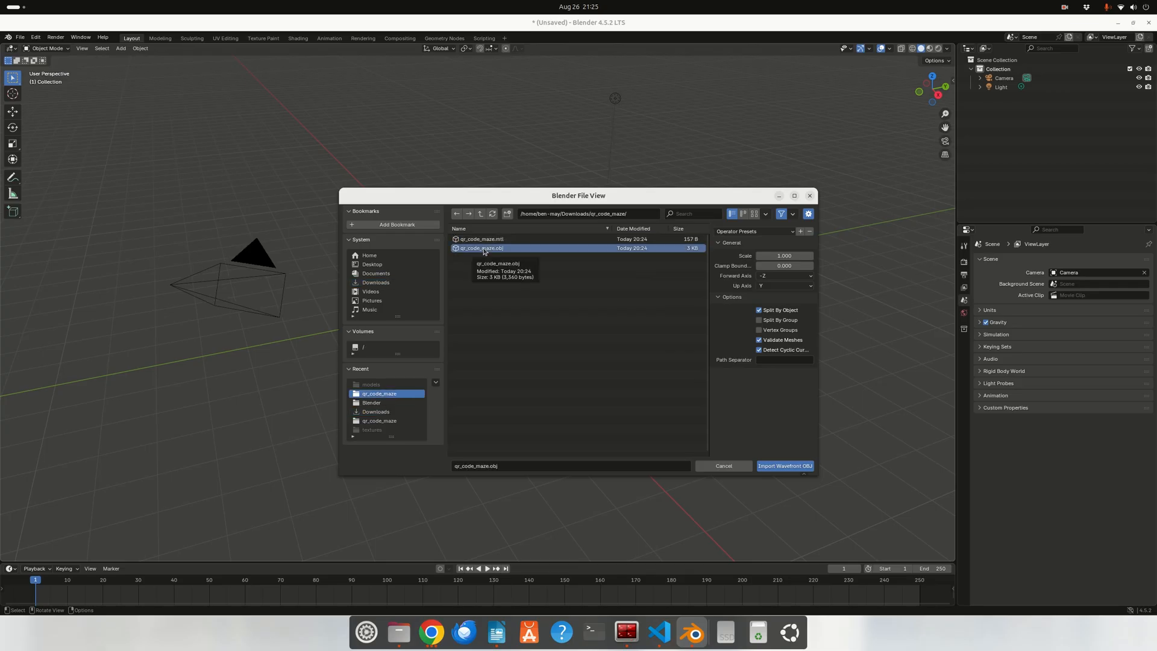
pyautogui.doubleClick(483, 249)
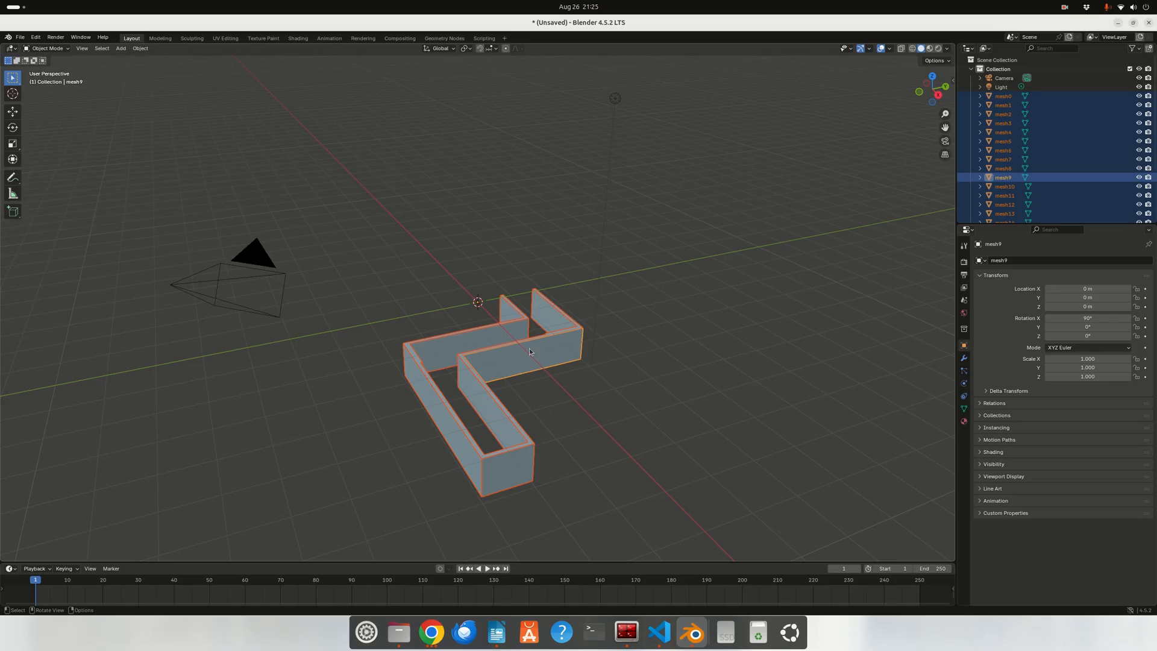
# Step: Try raising the mesh of the maze walls' top faces along Z with the Move tool, and undo that move
pyautogui.rightClick(512, 389)
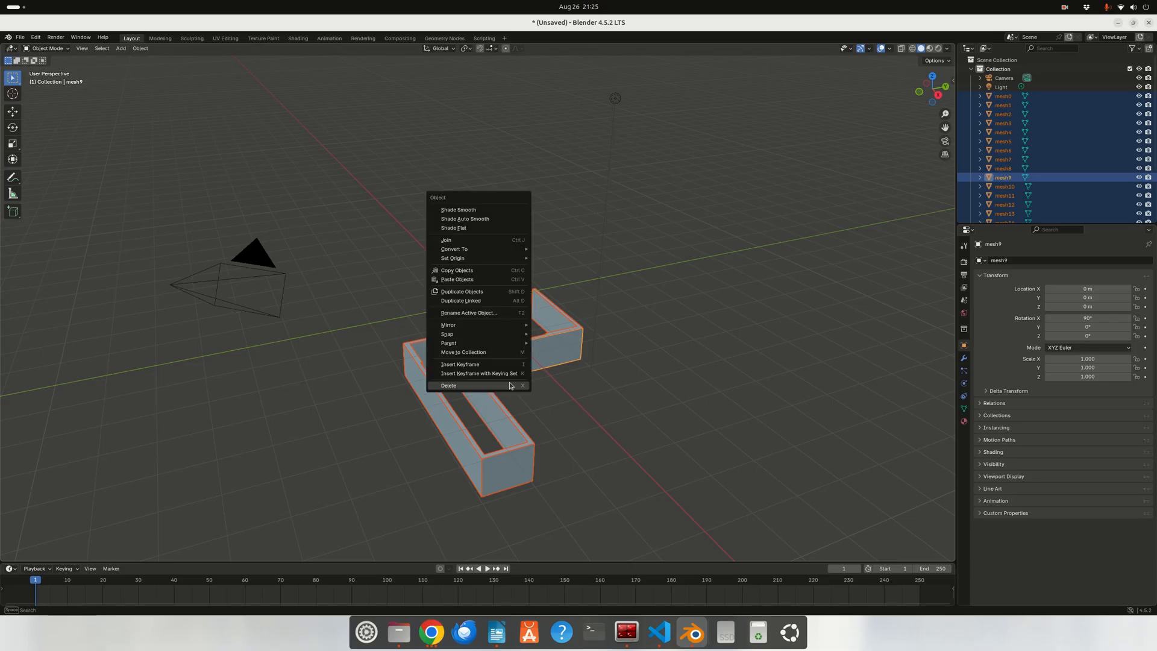
pyautogui.moveTo(561, 403); pyautogui.dragTo(486, 404, button='middle')
pyautogui.click(473, 367)
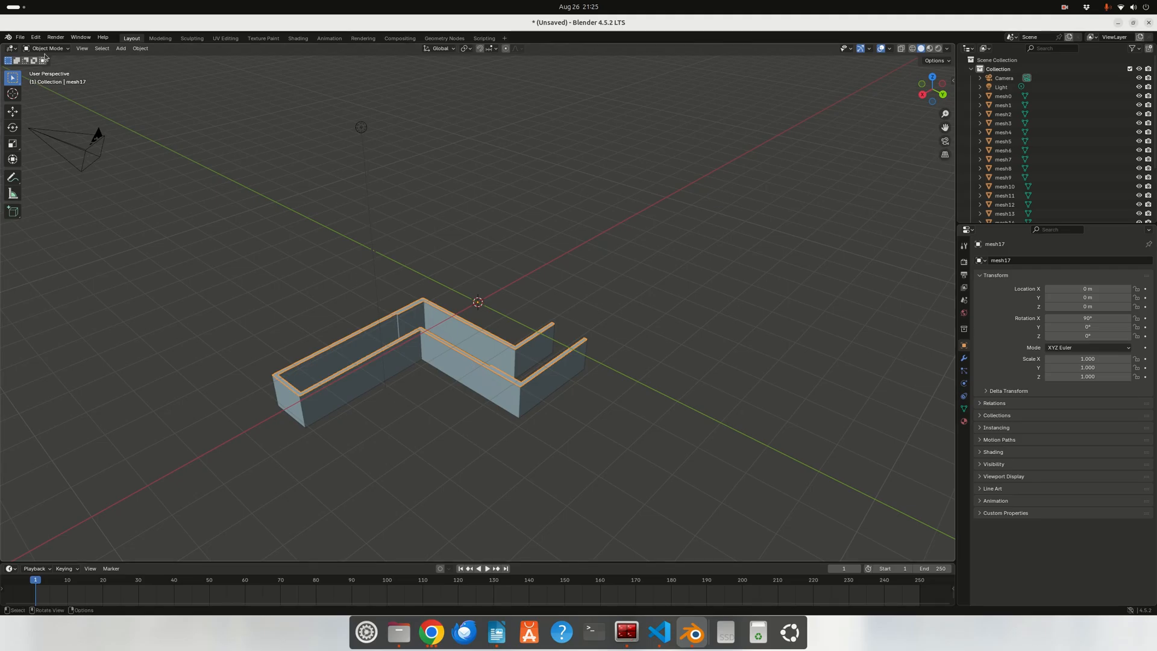
pyautogui.click(18, 111)
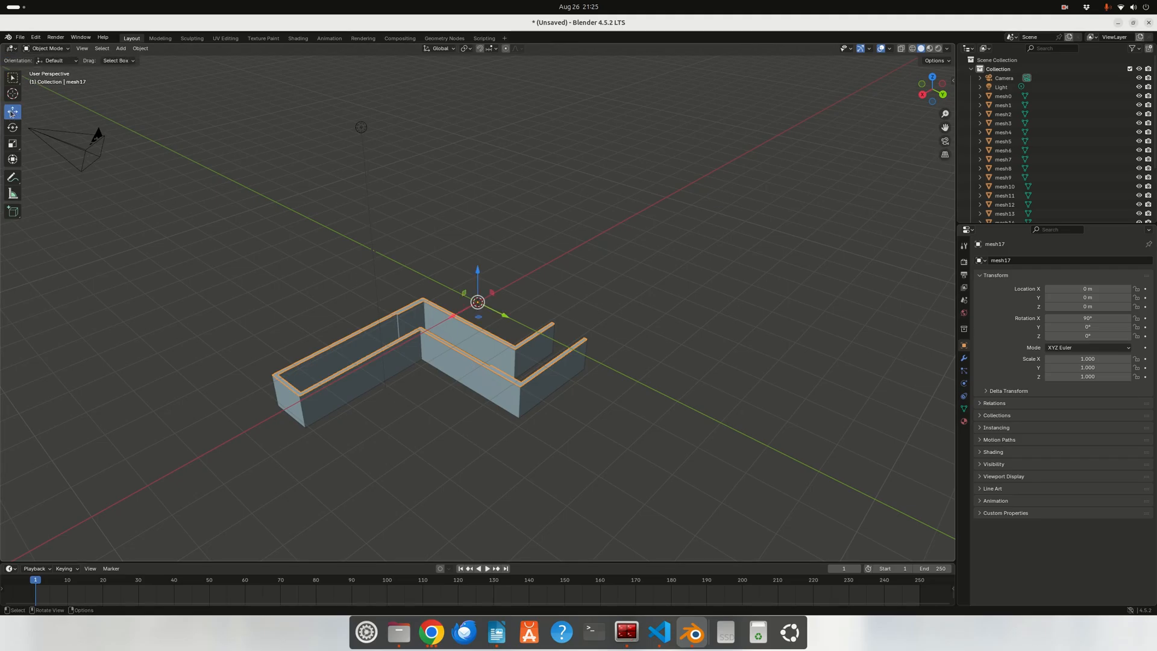
pyautogui.moveTo(479, 274); pyautogui.dragTo(476, 172)
pyautogui.hotkey('ctrl', 'z')
# Step: Box-select all the maze meshes and move them up along Z by about 2.09 m
pyautogui.click(541, 391)
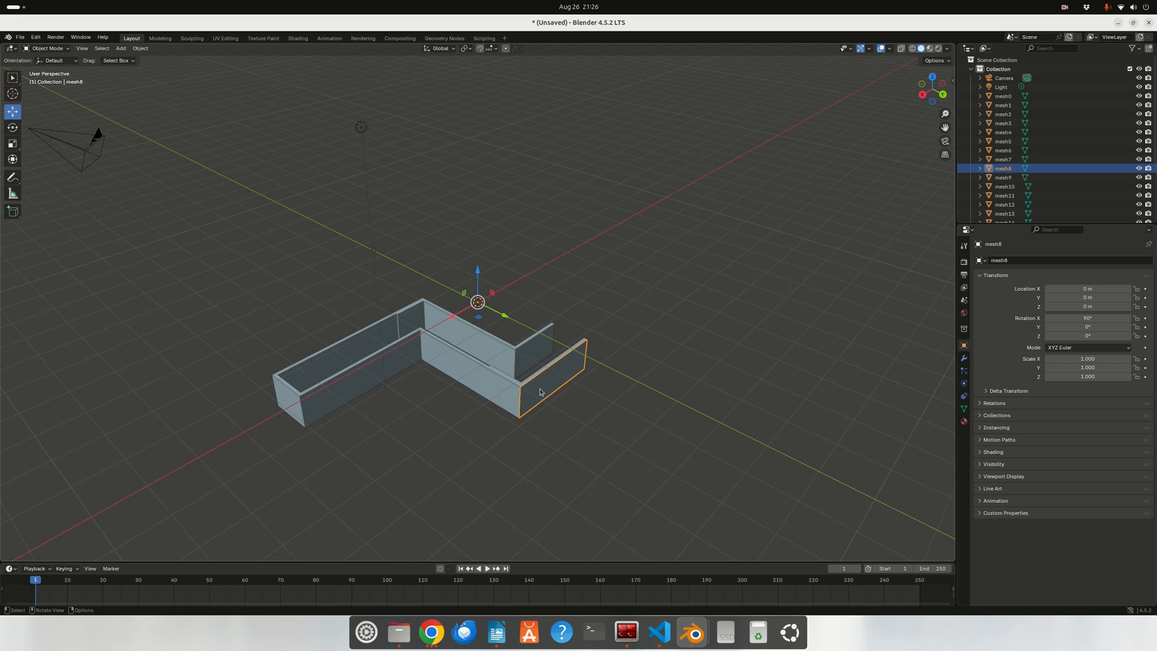
pyautogui.click(569, 432)
pyautogui.moveTo(638, 450); pyautogui.dragTo(264, 280)
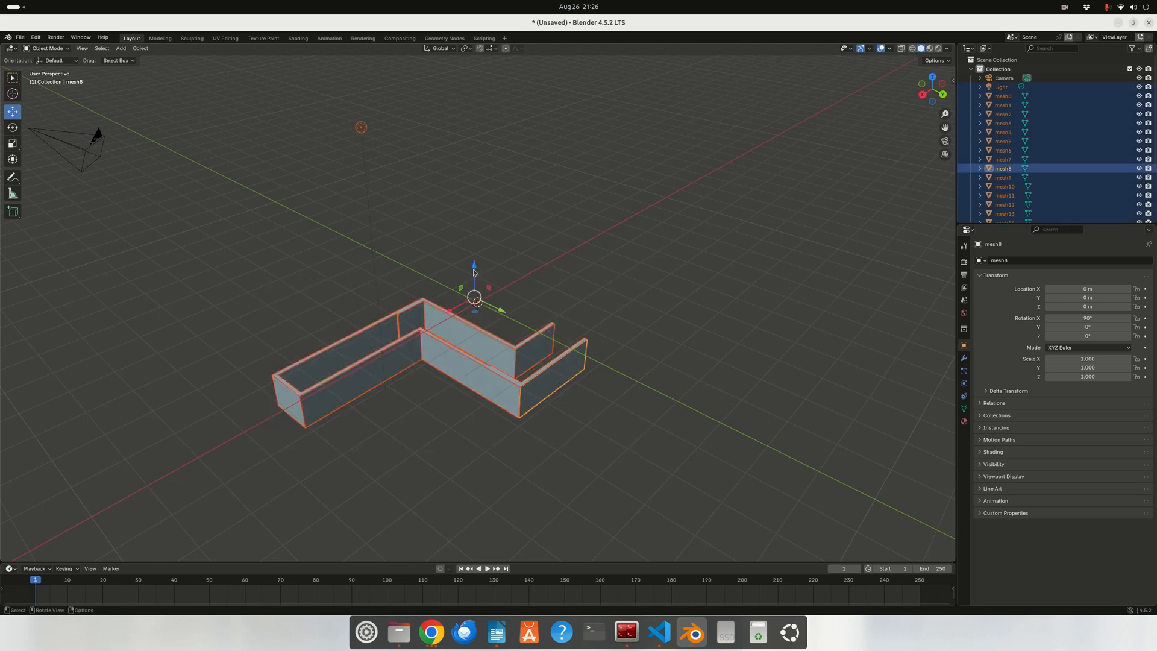
pyautogui.moveTo(476, 267); pyautogui.dragTo(458, 161)
pyautogui.moveTo(459, 161); pyautogui.dragTo(444, 121, button='middle')
pyautogui.moveTo(472, 133); pyautogui.dragTo(473, 161)
pyautogui.click(341, 336)
pyautogui.moveTo(344, 350); pyautogui.dragTo(156, 385, button='middle')
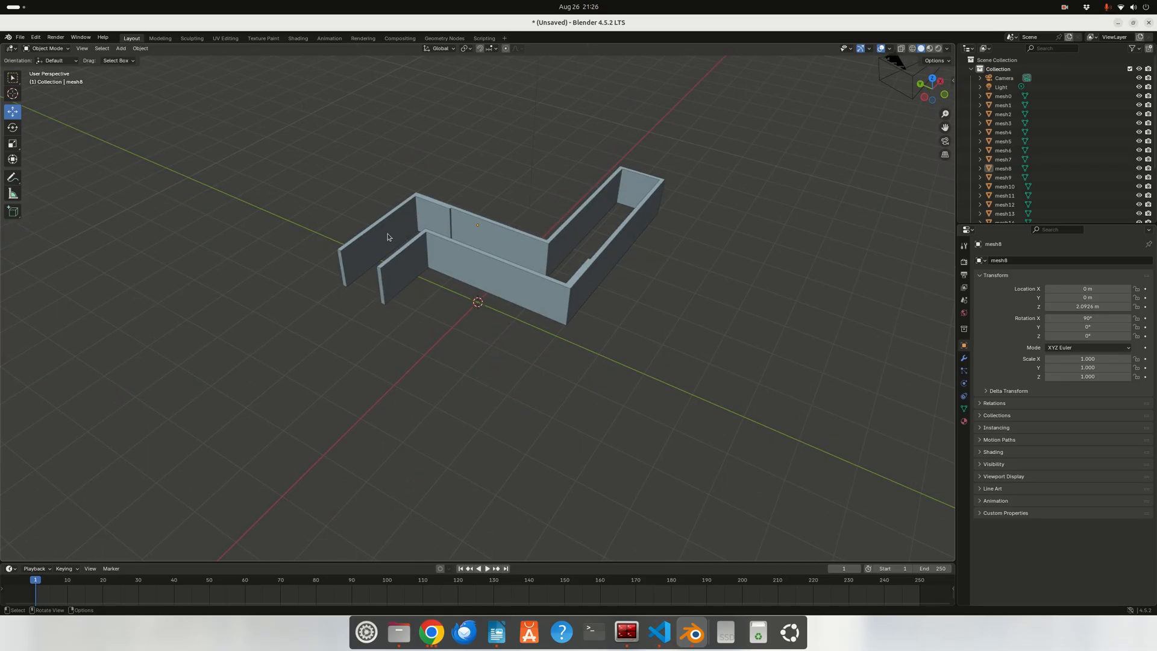
# Step: Switch the 3D viewport to Material Preview shading with the whole maze in view
pyautogui.scroll(3, 422, 219)
pyautogui.click(530, 198)
pyautogui.click(576, 140)
pyautogui.moveTo(944, 127); pyautogui.dragTo(944, 183)
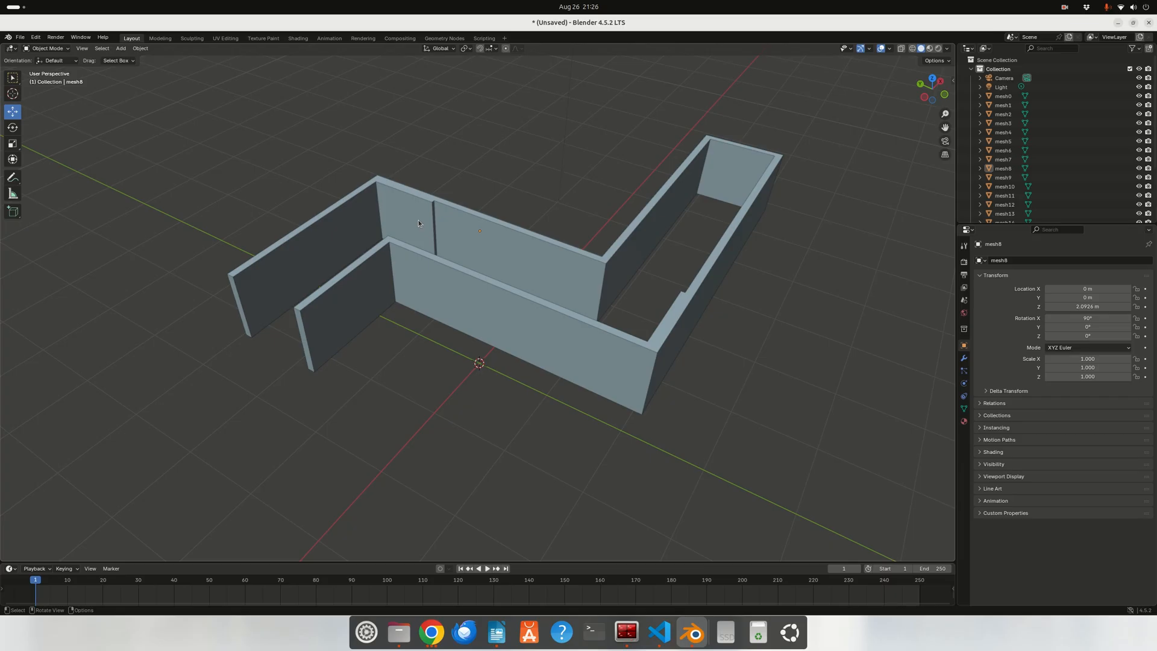
pyautogui.click(929, 49)
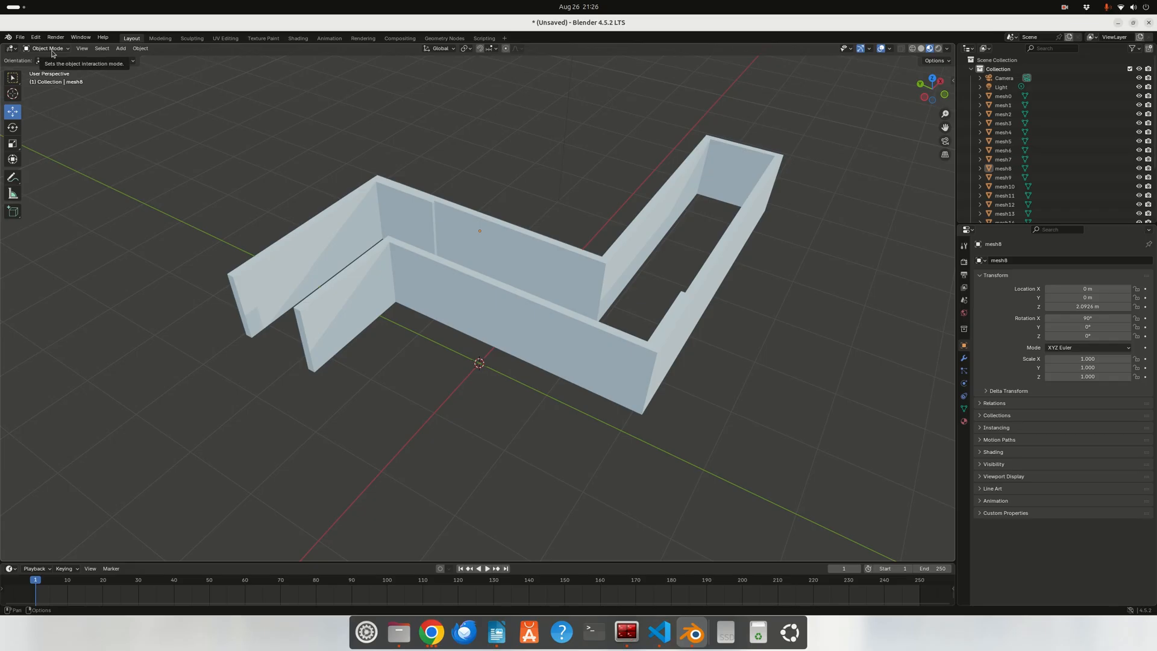
# Step: Enter Edit Mode on the square sign panel mesh5 and select both of its triangular faces in face select mode
pyautogui.click(402, 215)
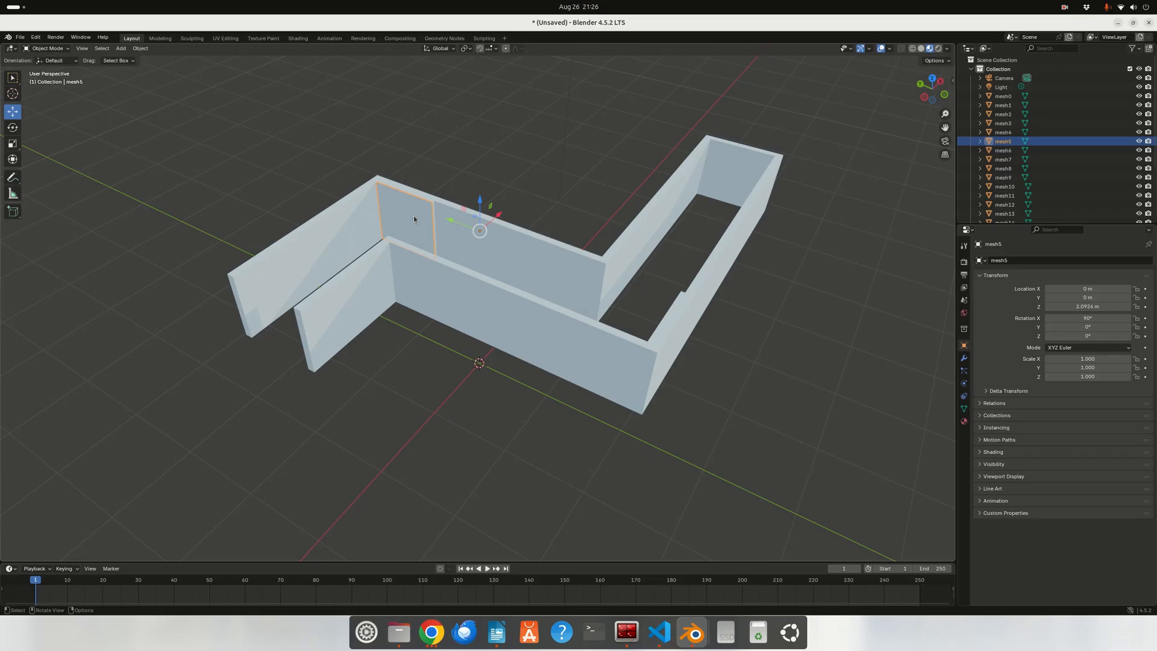
pyautogui.click(48, 48)
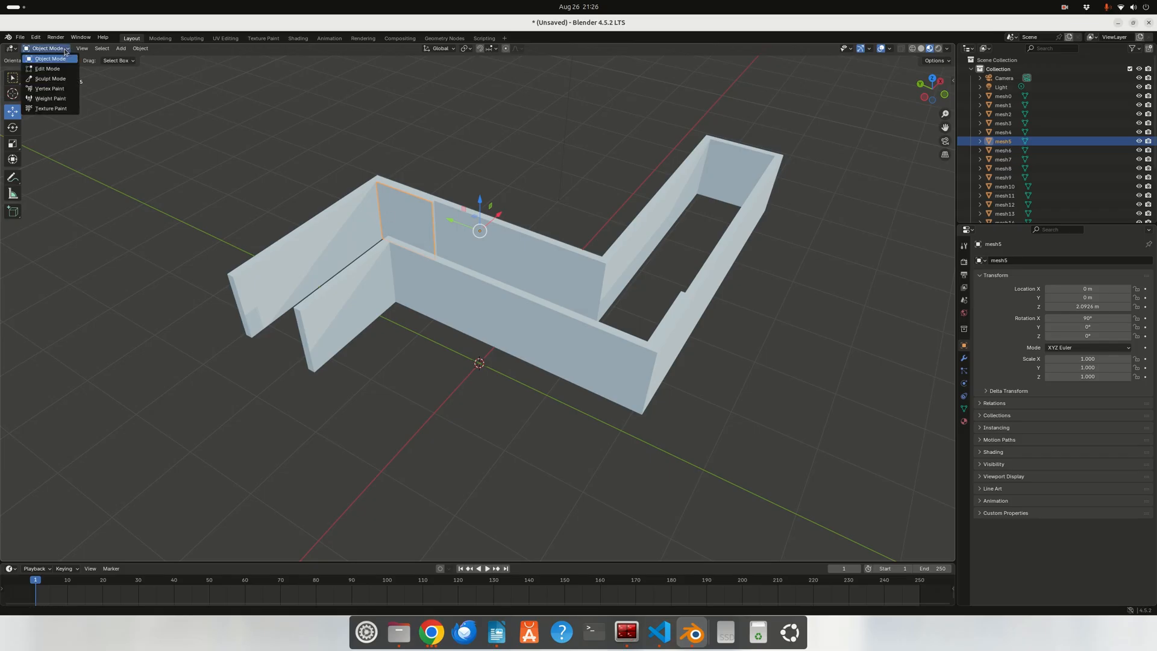
pyautogui.click(49, 68)
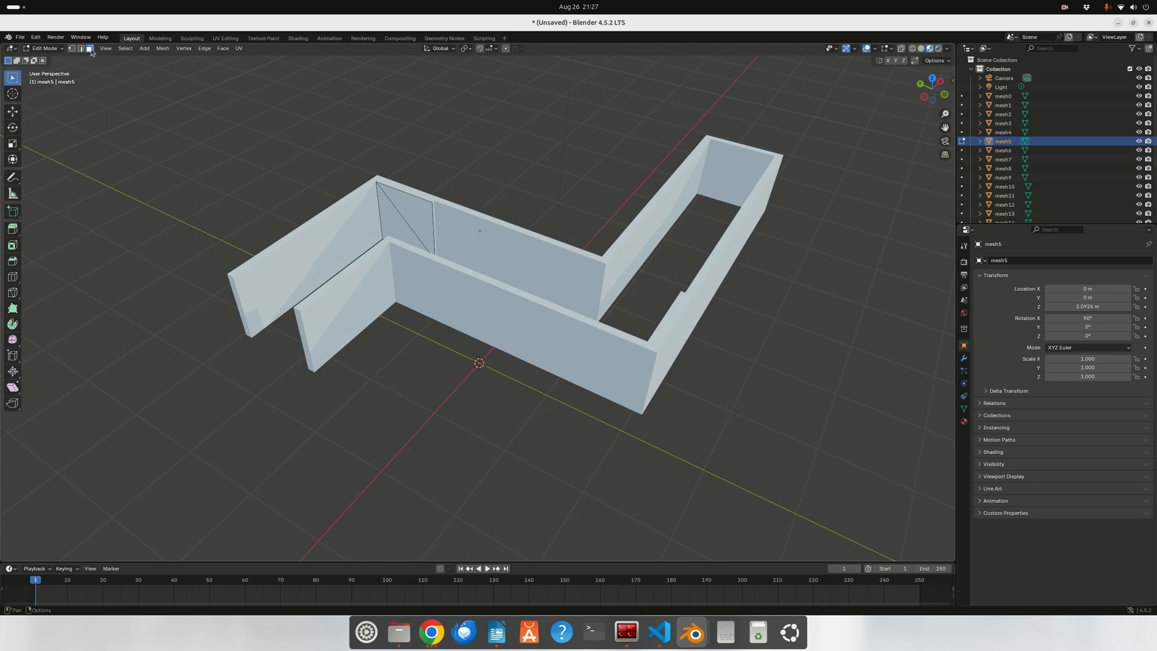
pyautogui.scroll(3, 318, 247)
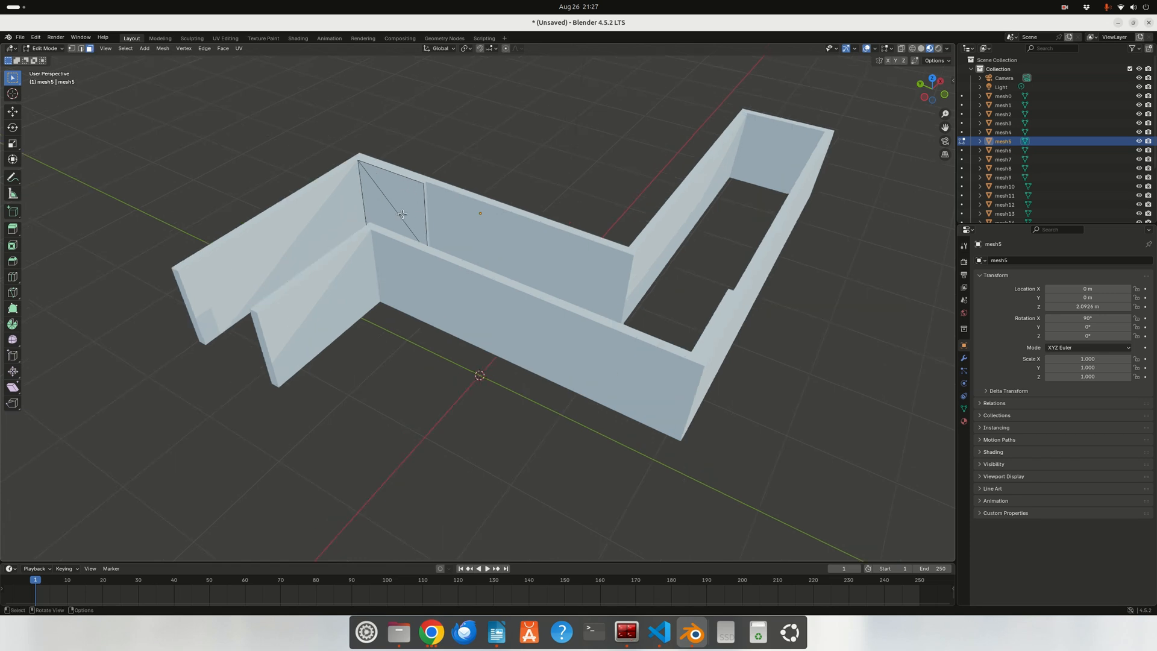
pyautogui.scroll(-1, 374, 193)
pyautogui.click(403, 196)
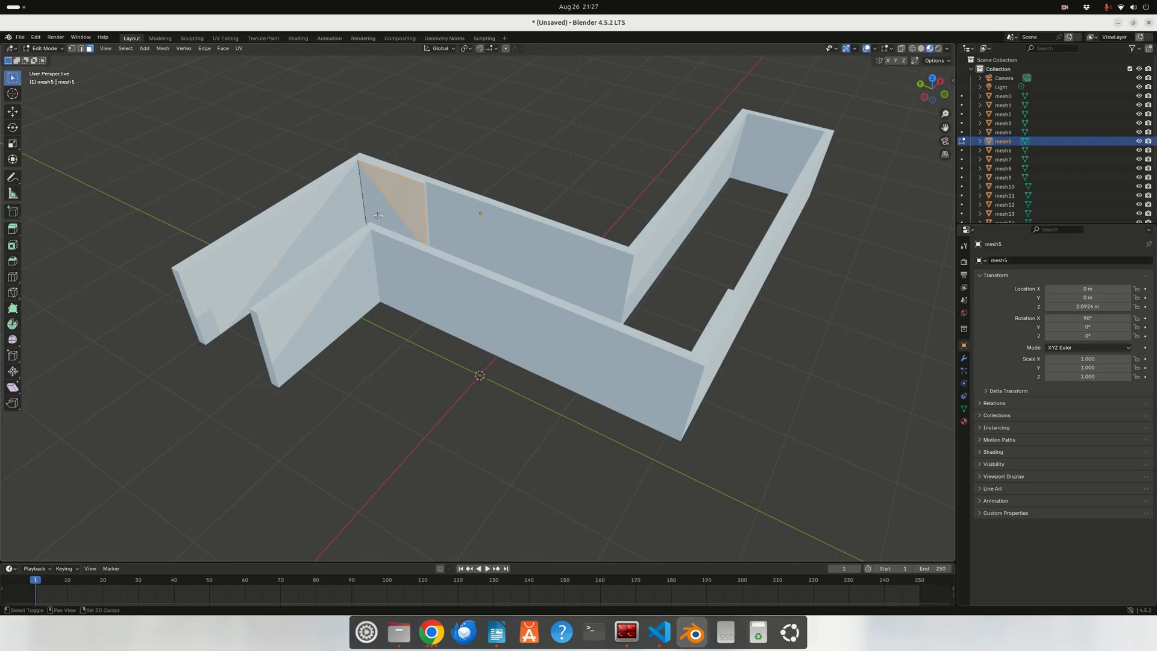
pyautogui.click(378, 210)
pyautogui.keyDown('shift'); pyautogui.click(410, 189); pyautogui.keyUp('shift')
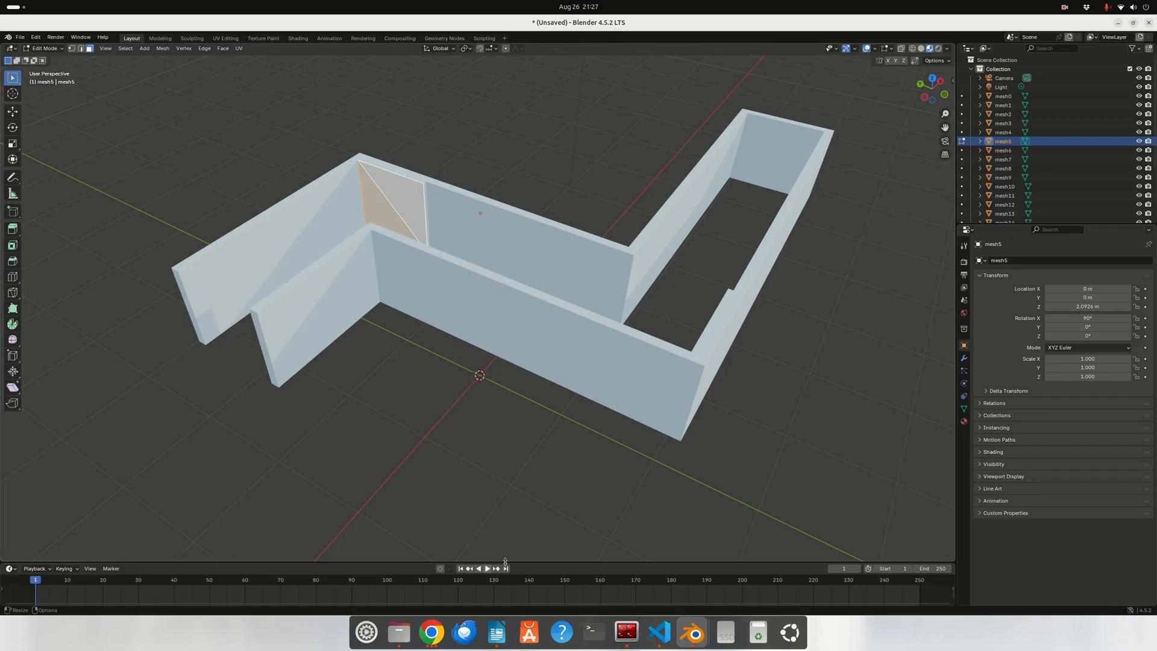
# Step: Enlarge the timeline area, change it to the Shader Editor, and frame the panel's material nodes
pyautogui.moveTo(515, 562); pyautogui.dragTo(516, 418)
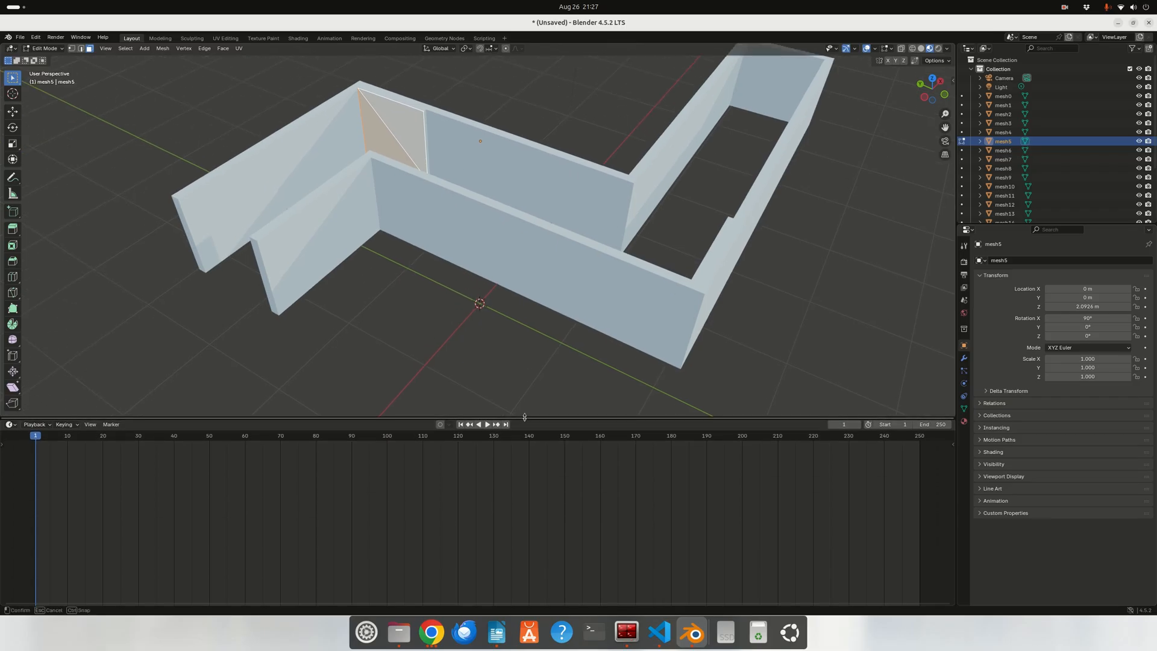
pyautogui.click(10, 425)
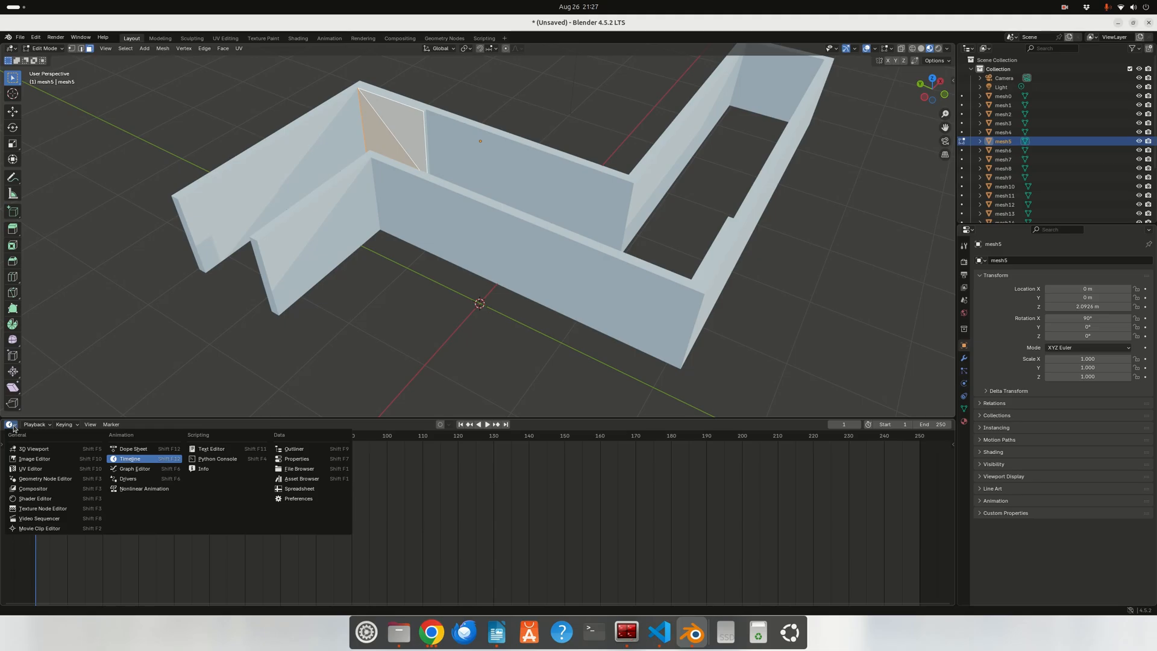
pyautogui.click(43, 501)
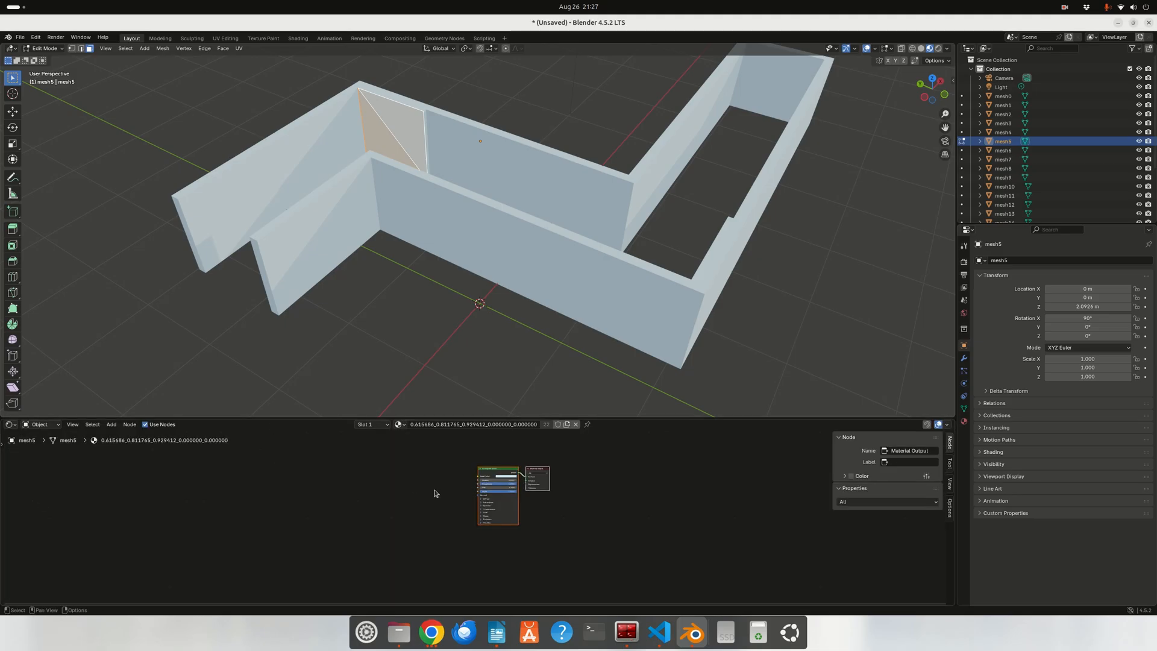
pyautogui.press('Home')
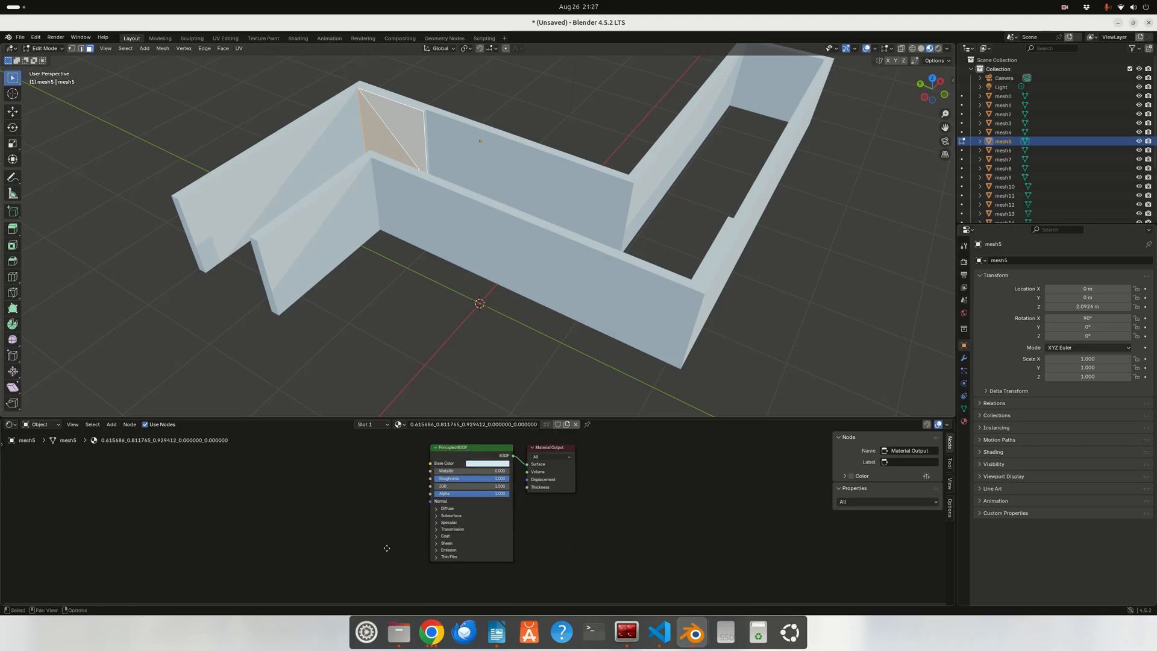
pyautogui.moveTo(322, 419); pyautogui.dragTo(322, 370)
pyautogui.scroll(2, 375, 493)
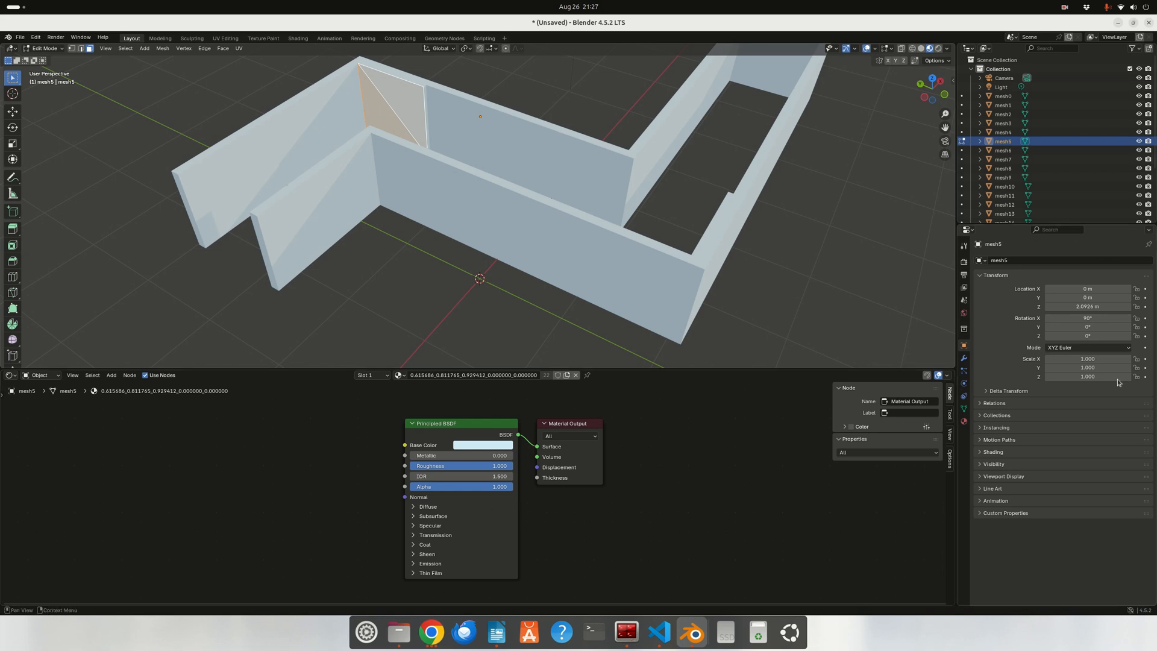
# Step: Add a second material slot to mesh5 with a new material named qr_right and assign it to the selected faces
pyautogui.click(964, 422)
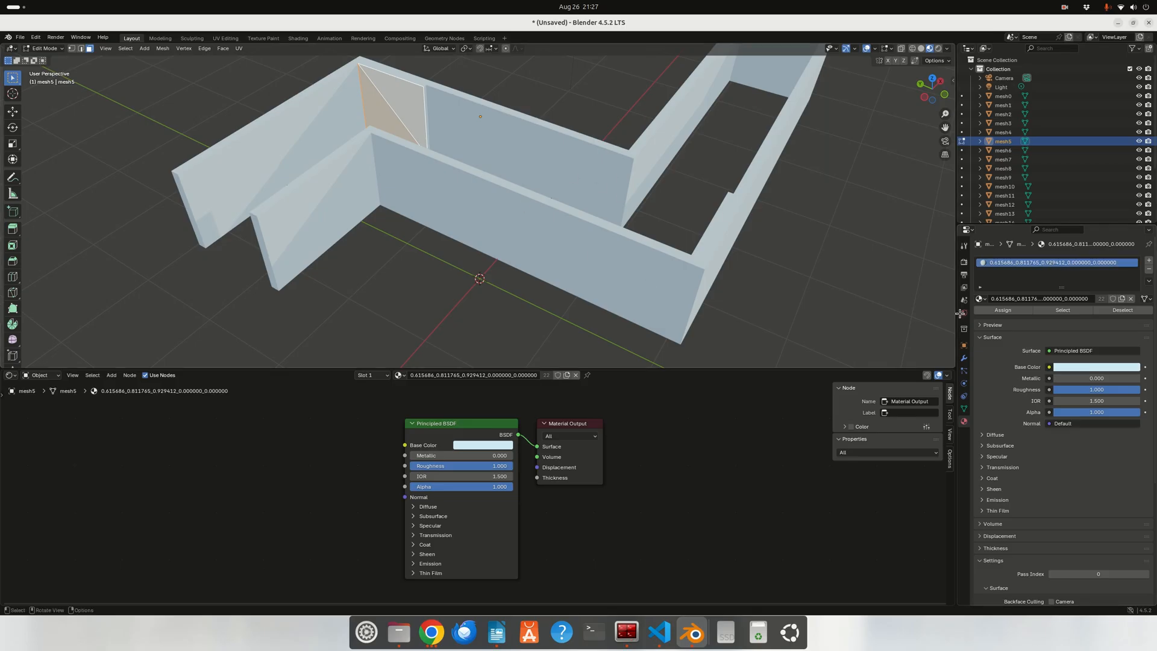
pyautogui.click(1148, 263)
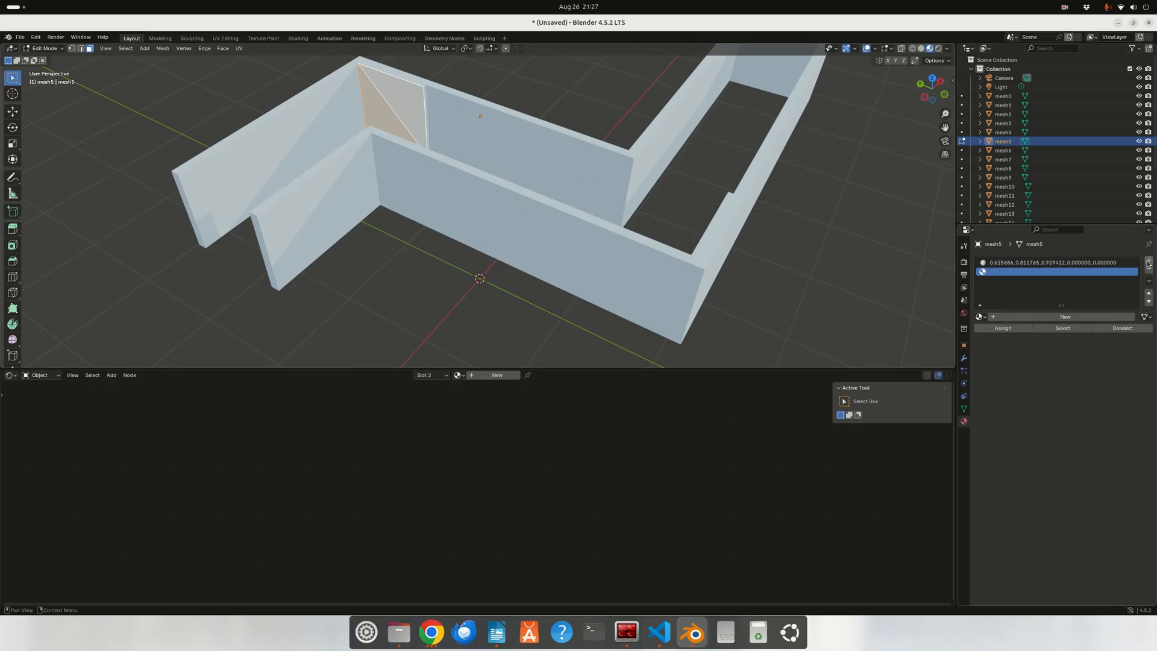
pyautogui.click(1005, 317)
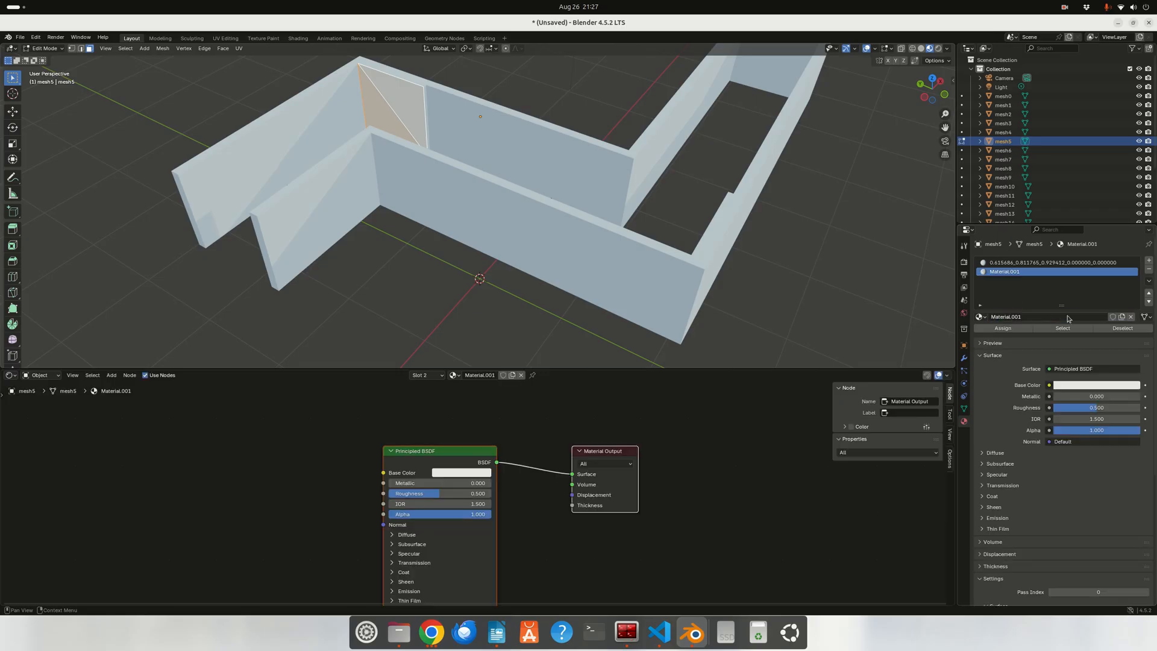
pyautogui.doubleClick(1025, 318)
pyautogui.moveTo(1025, 317); pyautogui.dragTo(996, 316)
pyautogui.write('gr_right')
pyautogui.press('Return')
pyautogui.click(1003, 328)
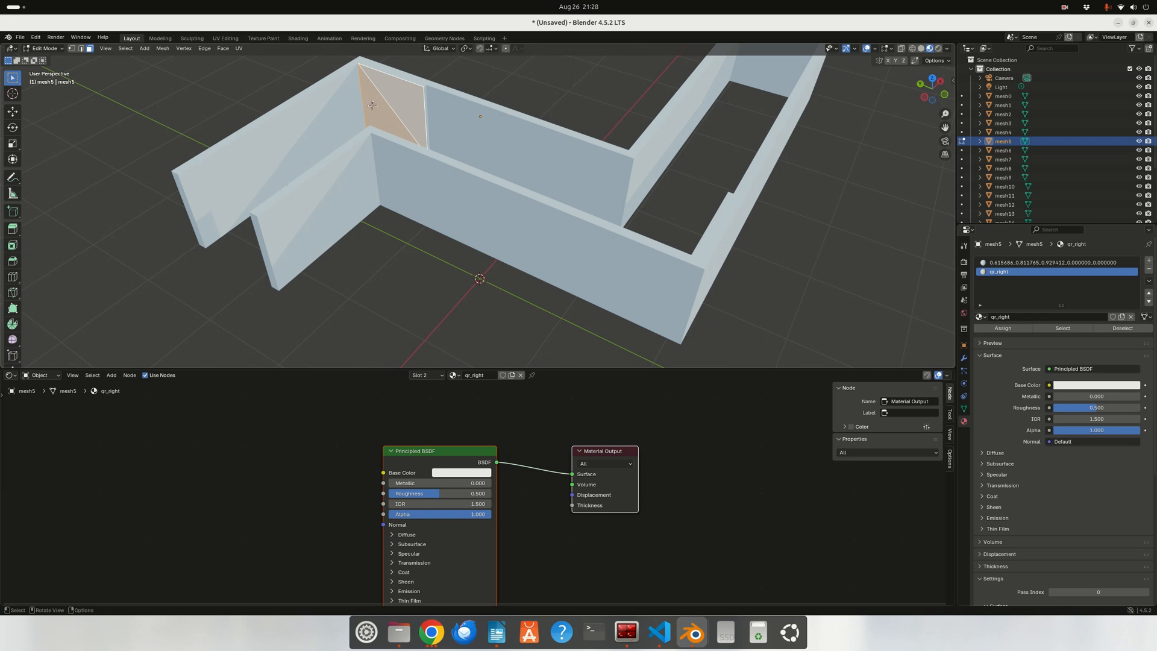
# Step: Add an Image Texture node to the qr_right material and connect its Color output to the Principled BSDF's Base Color
pyautogui.moveTo(463, 451); pyautogui.dragTo(505, 422)
pyautogui.click(356, 463)
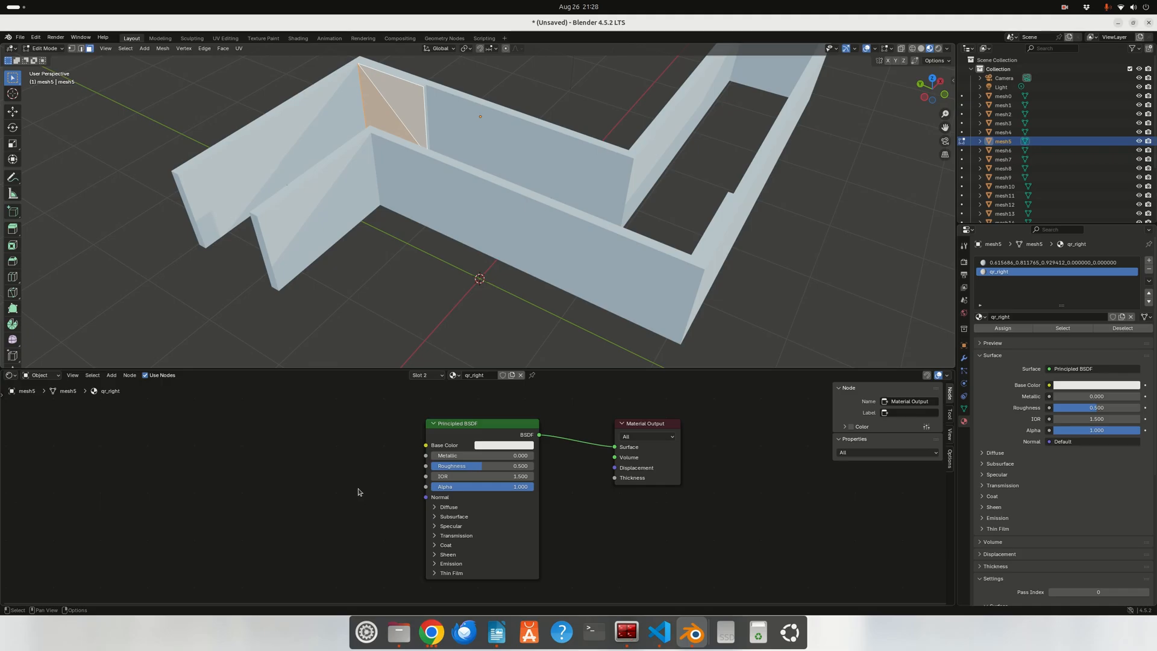
pyautogui.press('shift')
pyautogui.hotkey('shift', 'a')
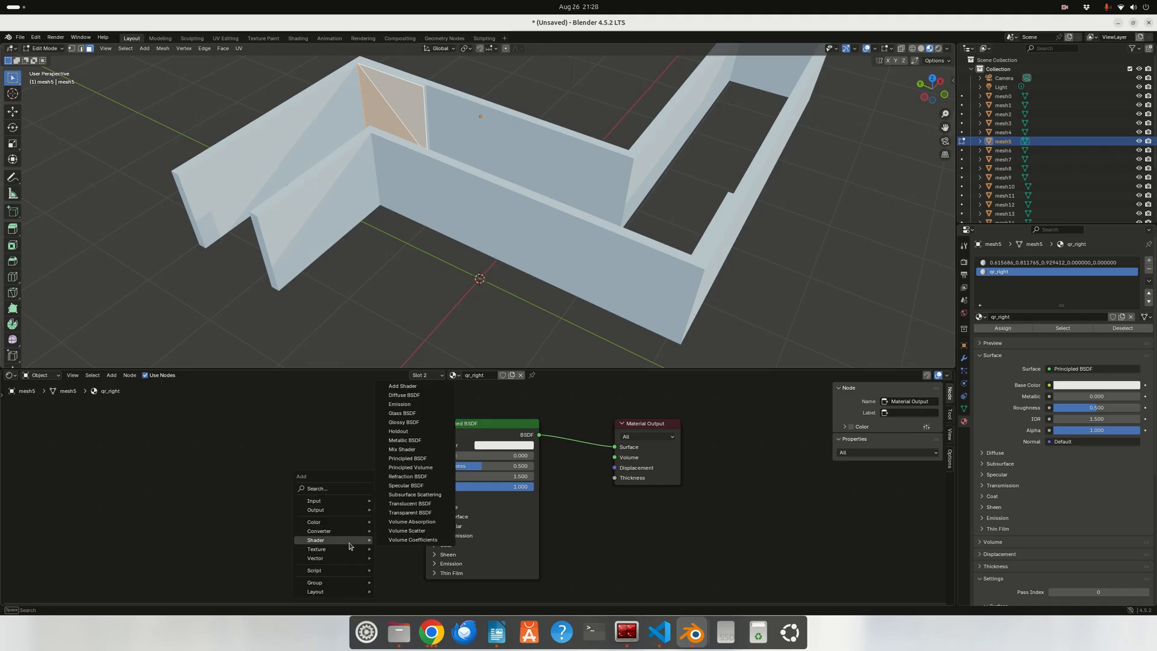
pyautogui.moveTo(348, 549)
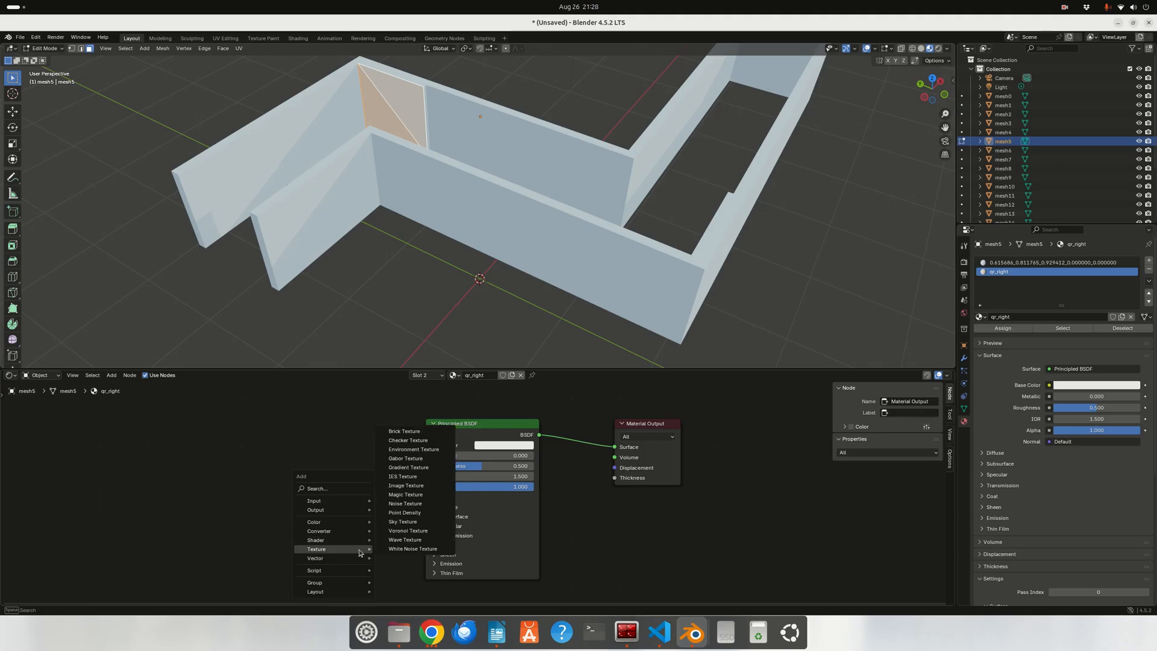
pyautogui.click(413, 486)
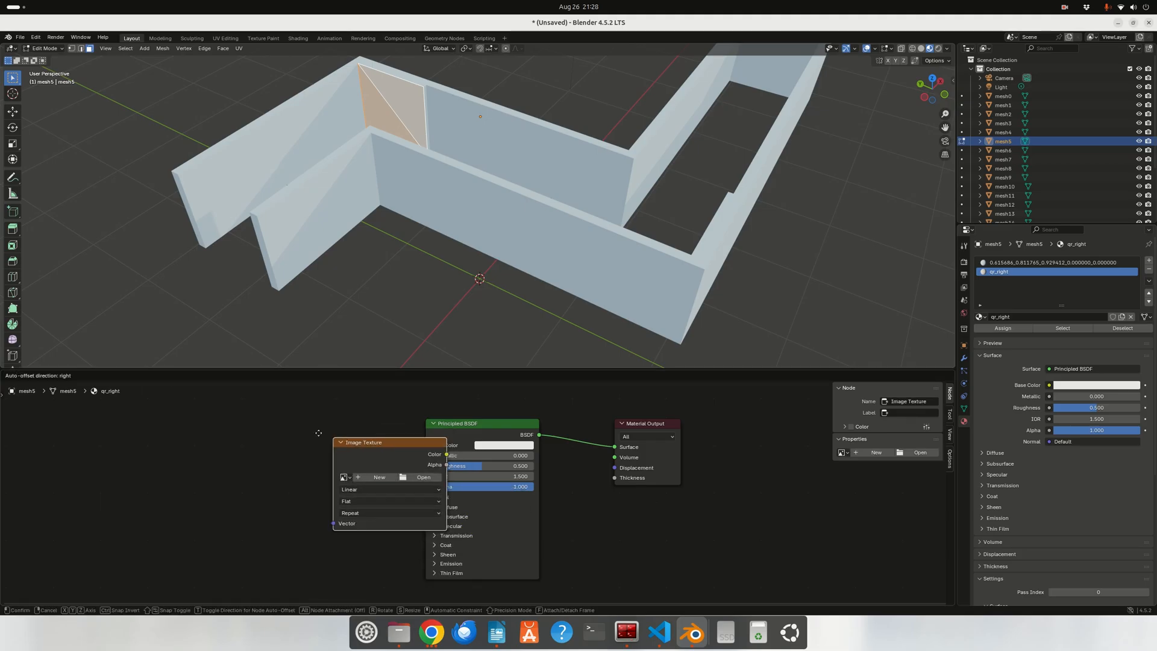
pyautogui.click(277, 414)
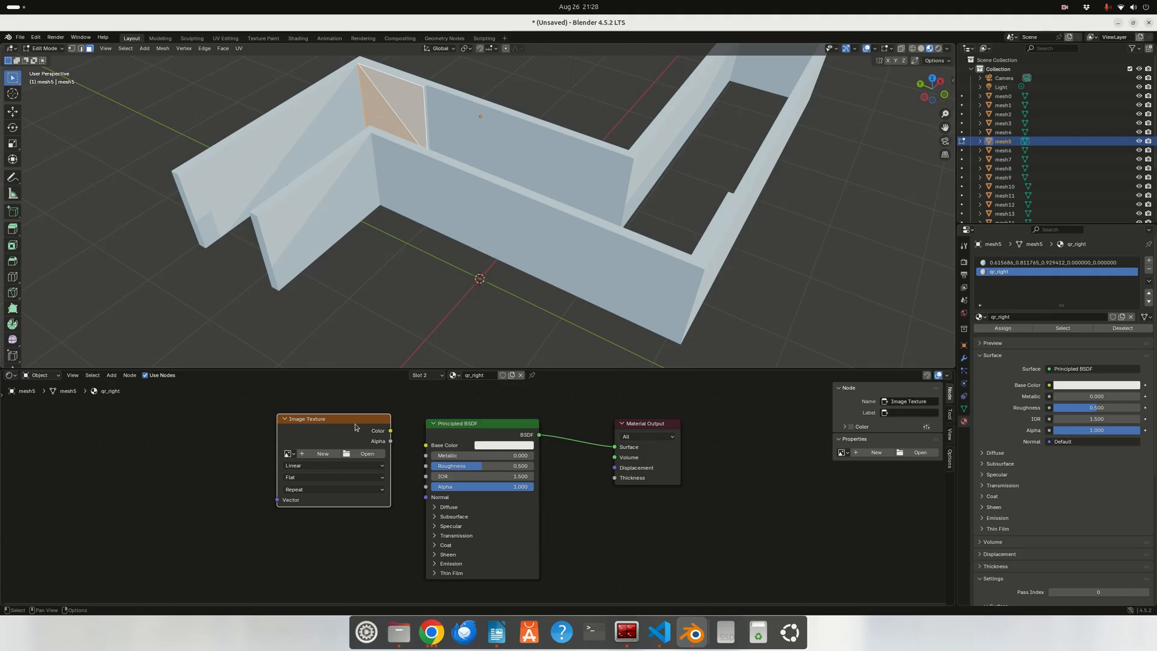
pyautogui.moveTo(391, 430); pyautogui.dragTo(424, 444)
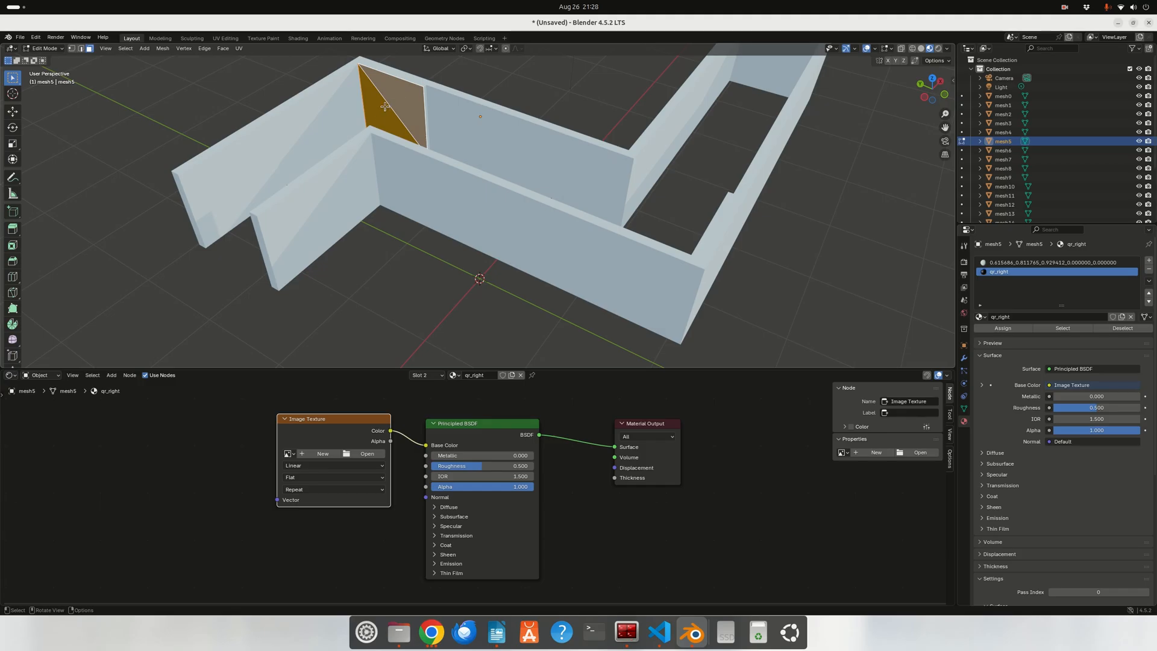
# Step: Load right.png into the Image Texture node from the robot description package's models folder in maze_robot_ws
pyautogui.click(368, 454)
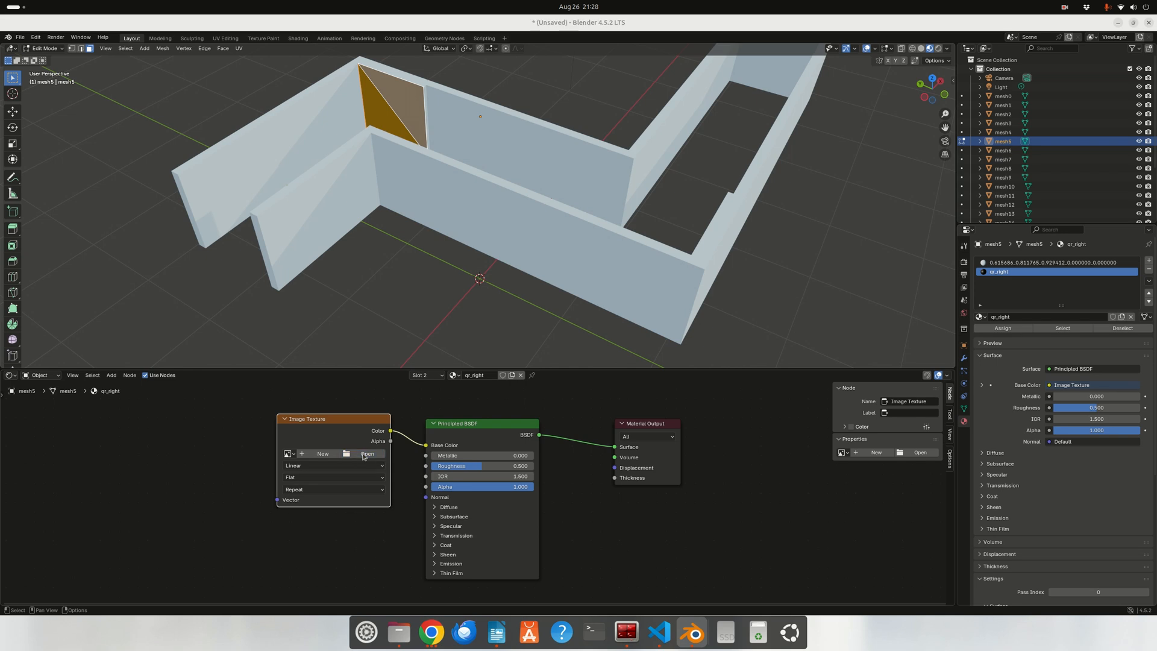
pyautogui.doubleClick(479, 320)
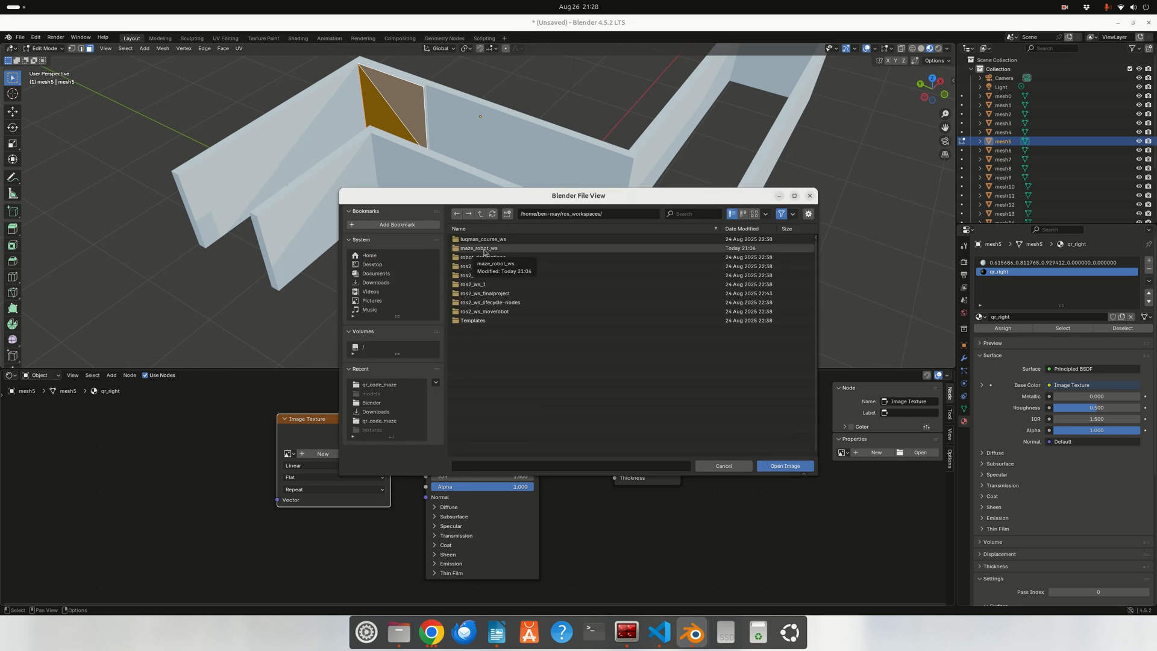
pyautogui.doubleClick(484, 249)
pyautogui.doubleClick(467, 266)
pyautogui.doubleClick(473, 240)
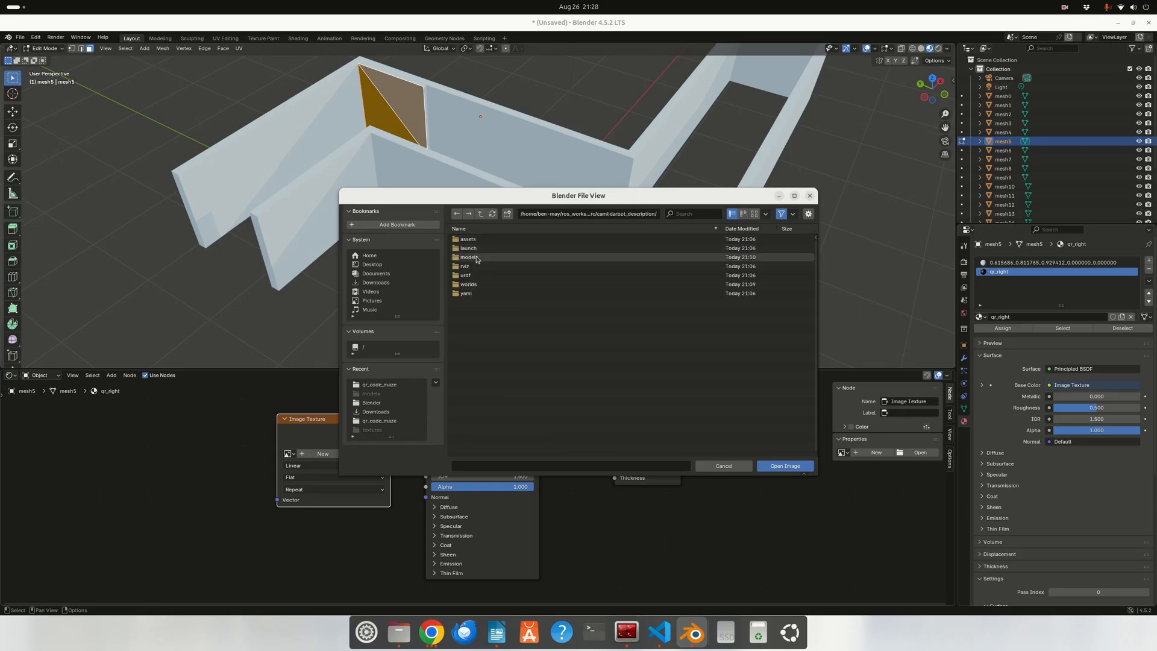
pyautogui.doubleClick(470, 257)
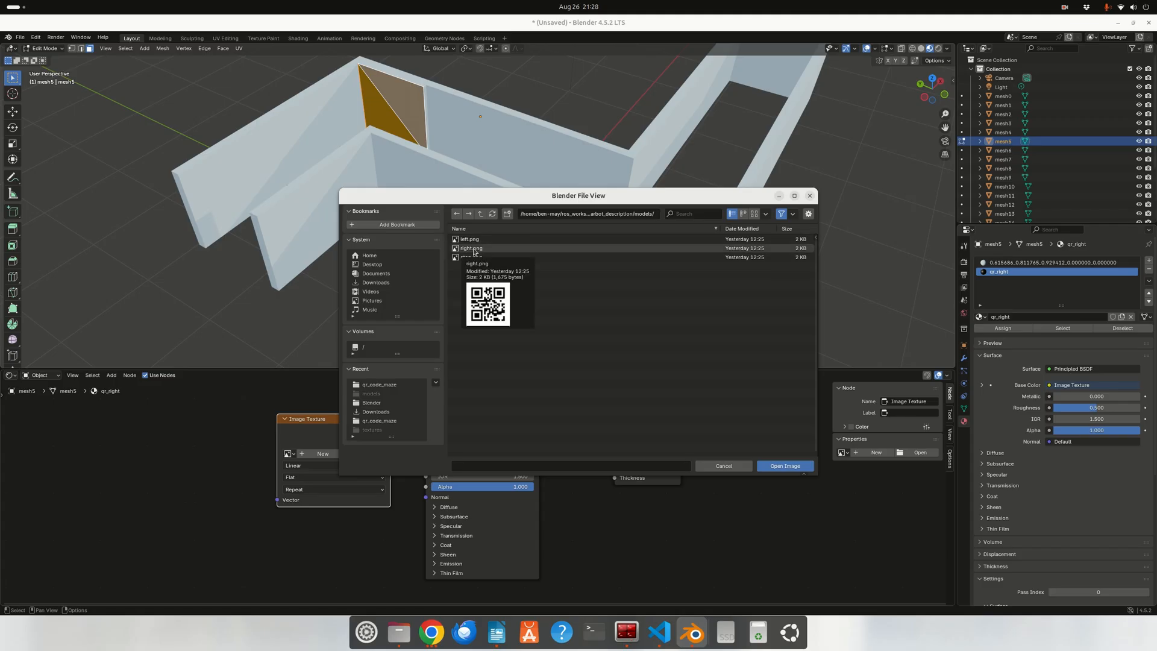
pyautogui.doubleClick(474, 248)
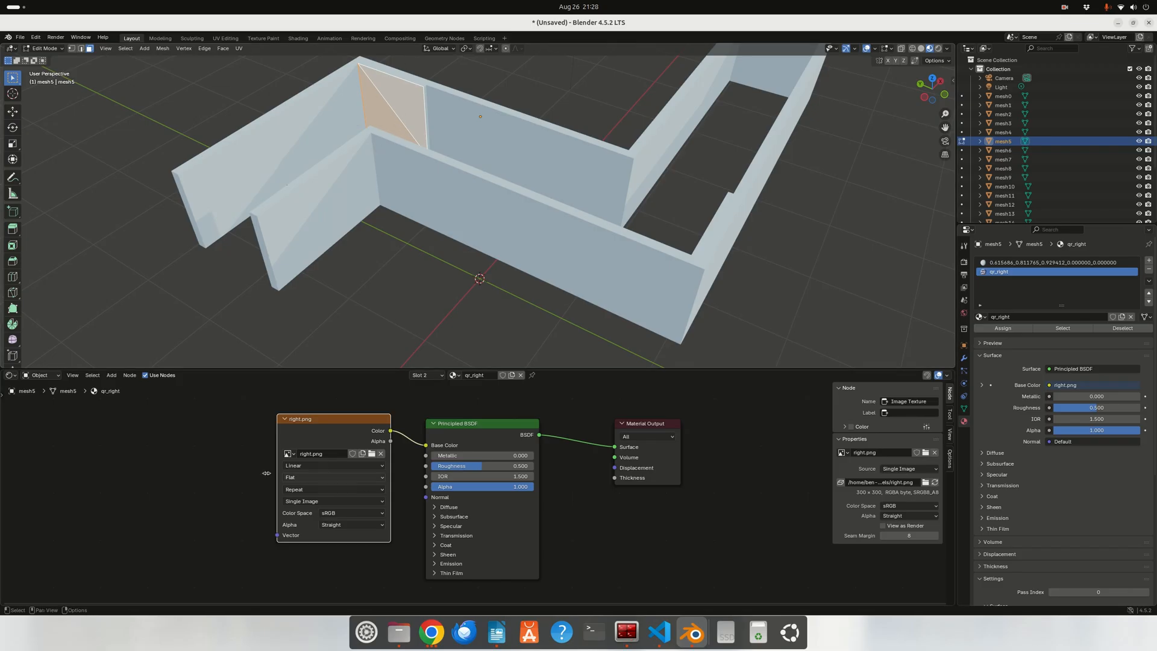
# Step: Change the Shader Editor area to the UV Editor and unwrap the selected panel faces with Unwrap Angle Based
pyautogui.click(12, 377)
pyautogui.click(32, 420)
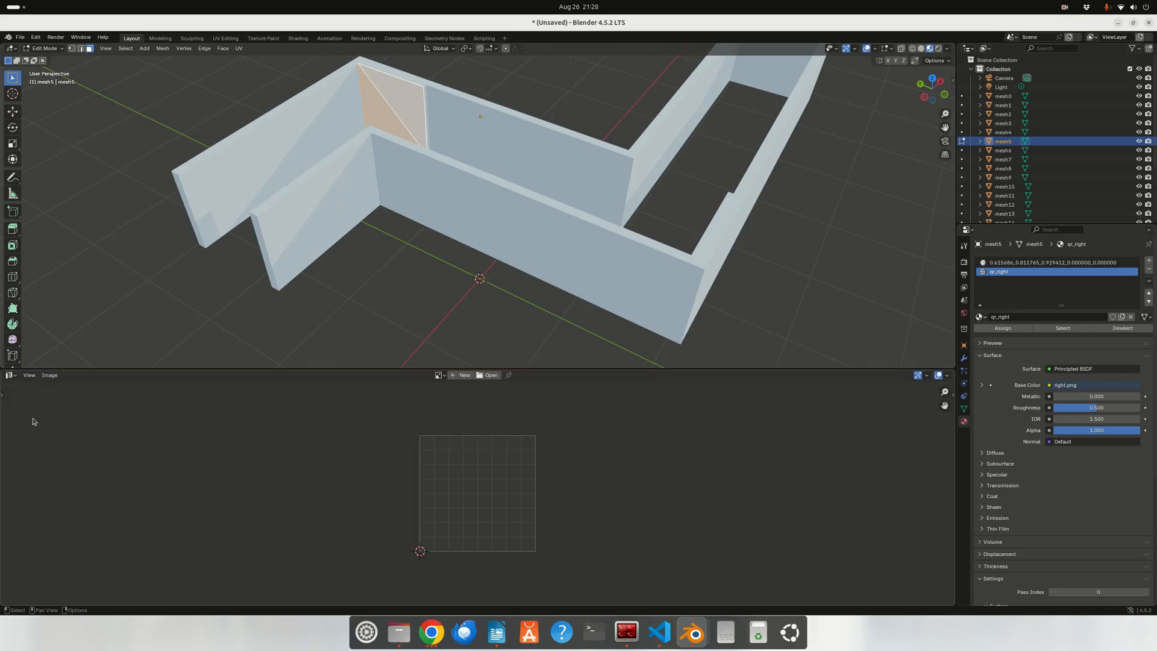
pyautogui.rightClick(403, 104)
pyautogui.moveTo(375, 184)
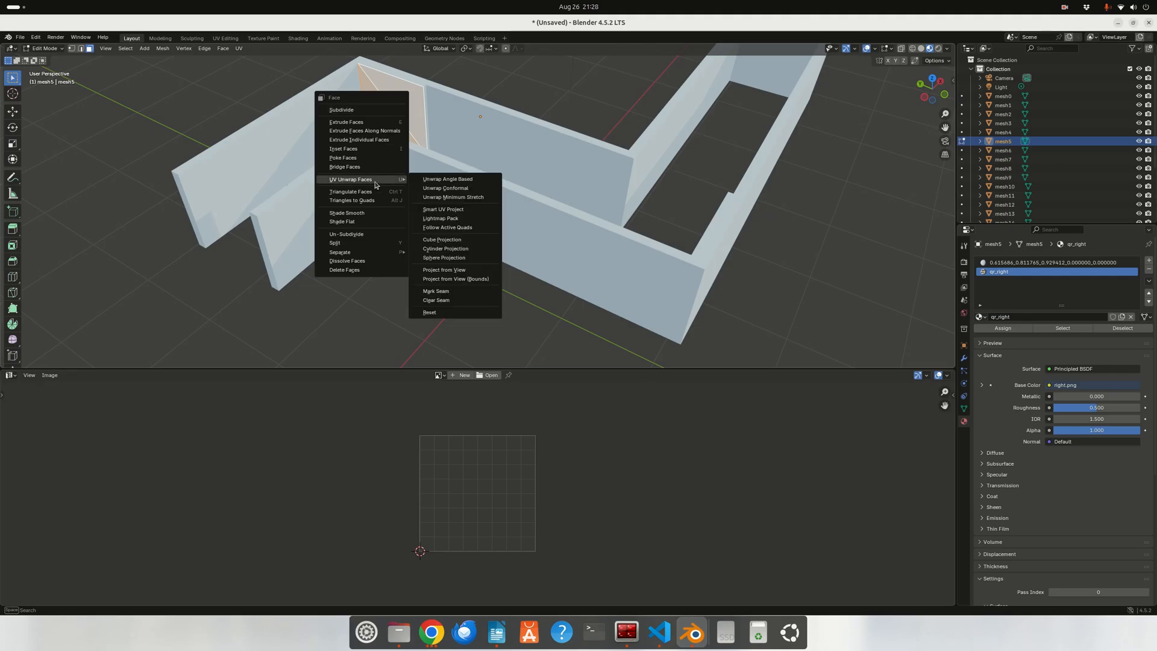
pyautogui.click(432, 180)
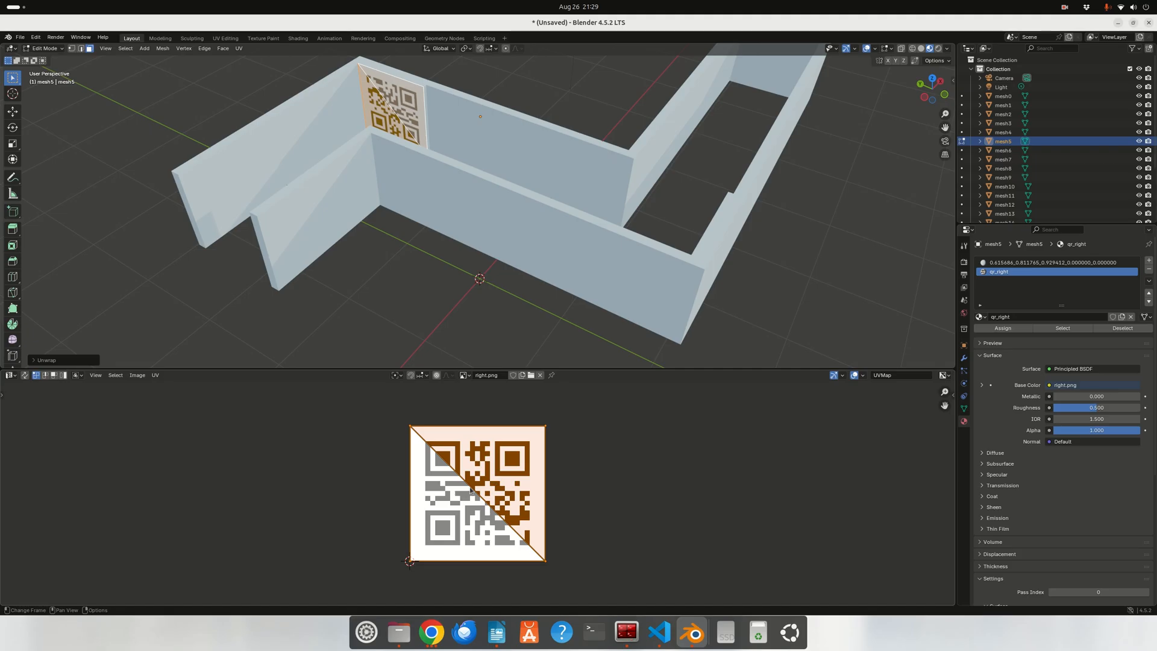
# Step: Rotate the panel's UVs about half a turn over the QR image and return mesh5 to Object Mode
pyautogui.press('r')
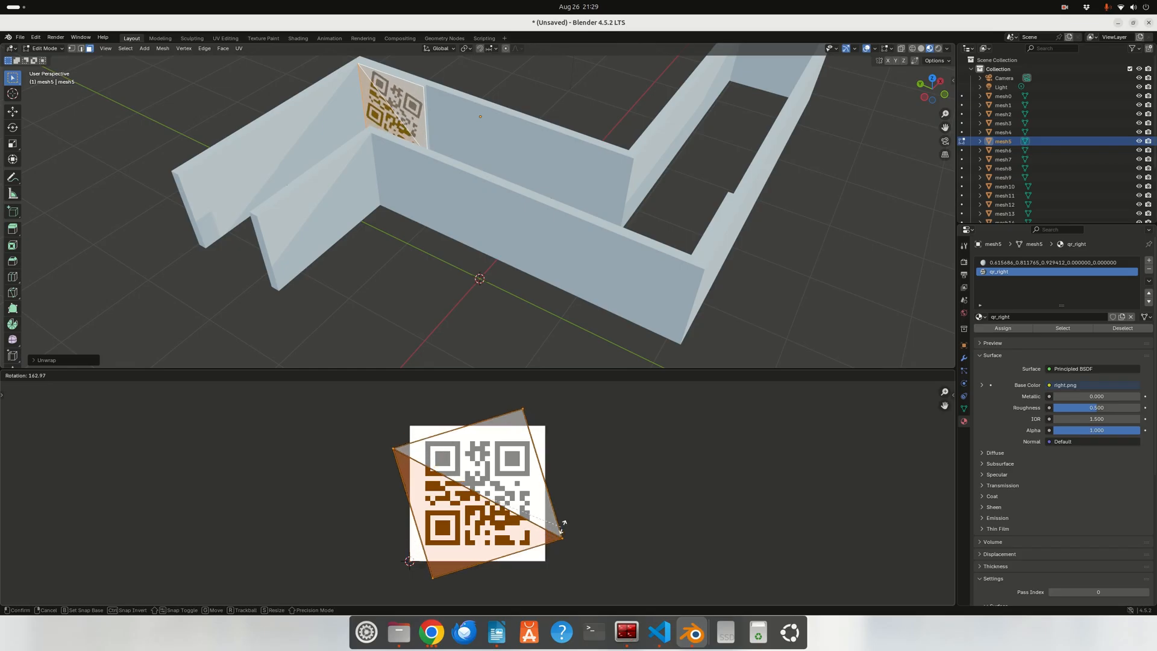
pyautogui.click(543, 545)
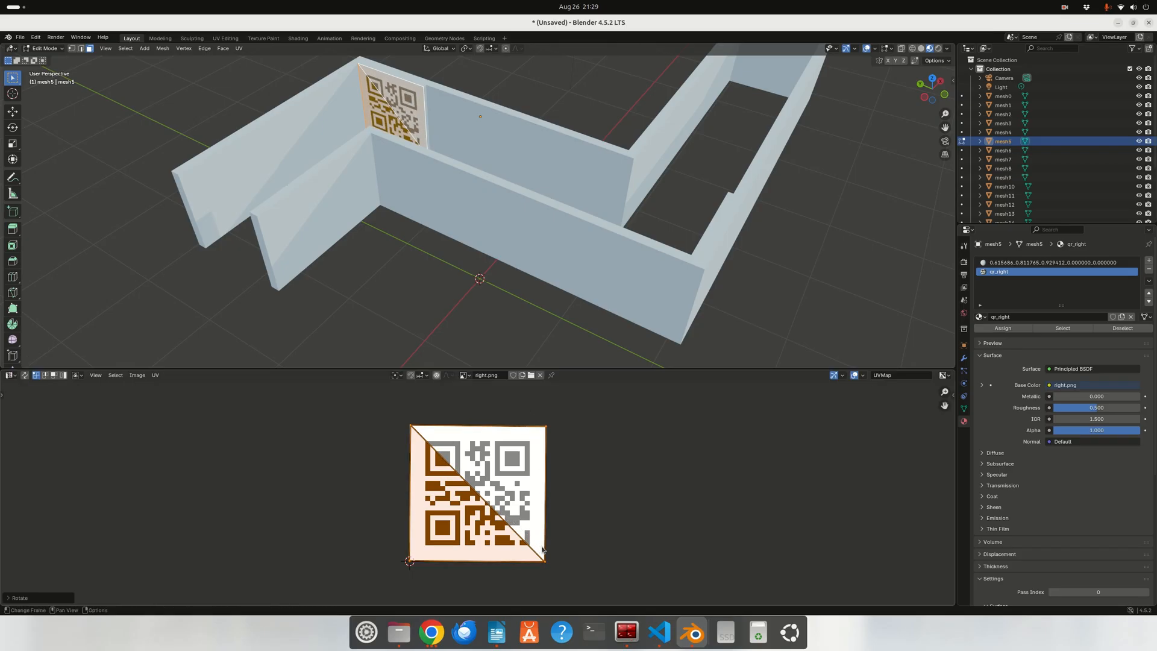
pyautogui.click(621, 486)
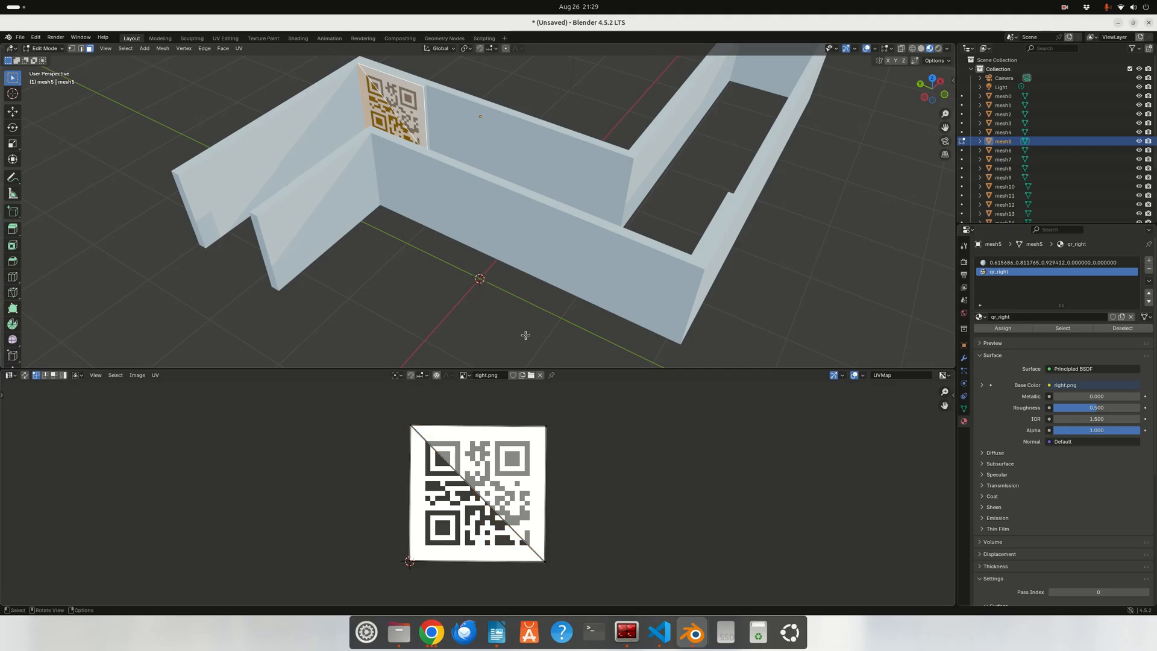
pyautogui.click(44, 48)
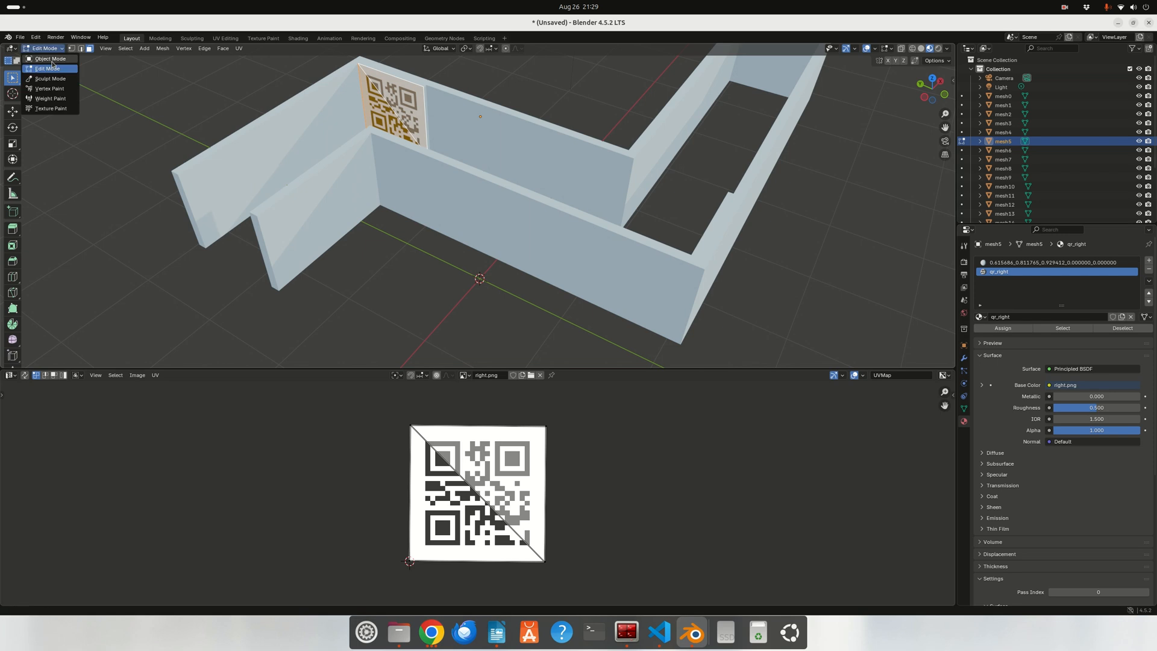
pyautogui.click(49, 59)
pyautogui.rightClick(419, 282)
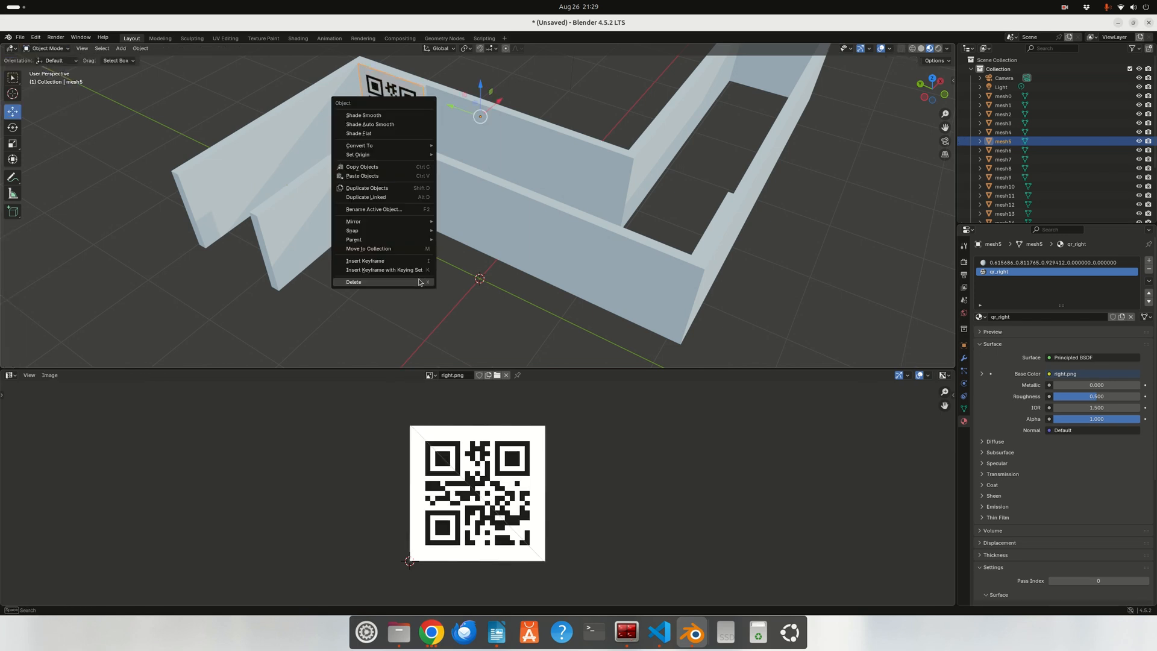
# Step: Enter Edit Mode on the square sign panel mesh21 at the other corridor corner and select both of its triangular faces
pyautogui.moveTo(405, 309); pyautogui.dragTo(523, 314, button='middle')
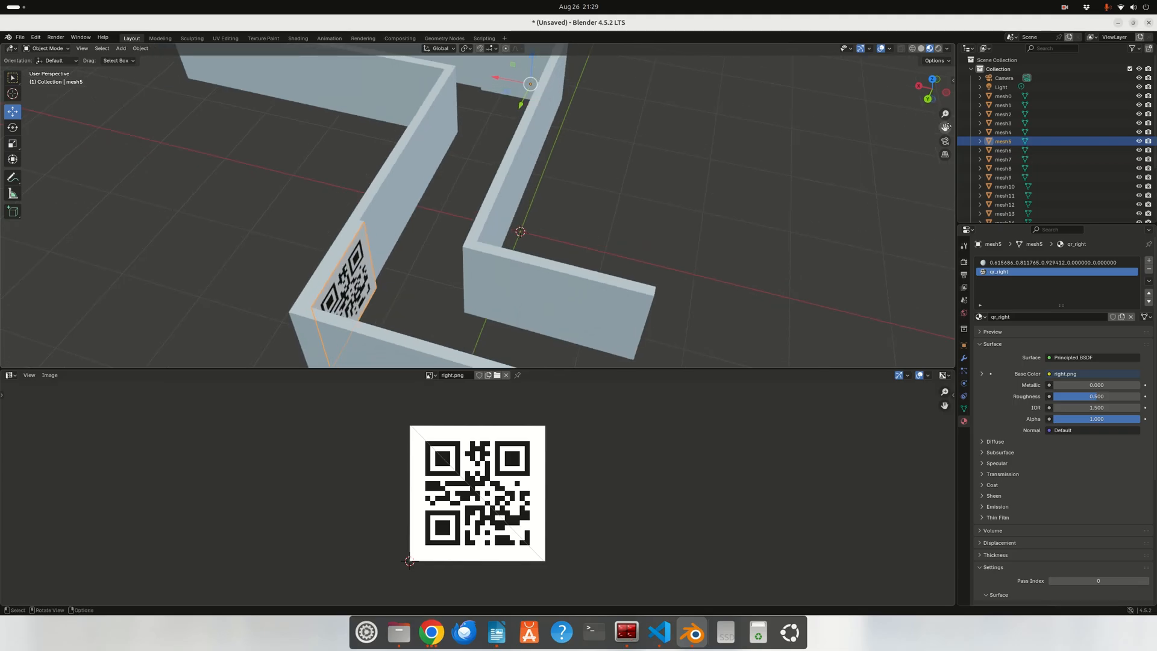
pyautogui.moveTo(945, 127); pyautogui.dragTo(554, 47)
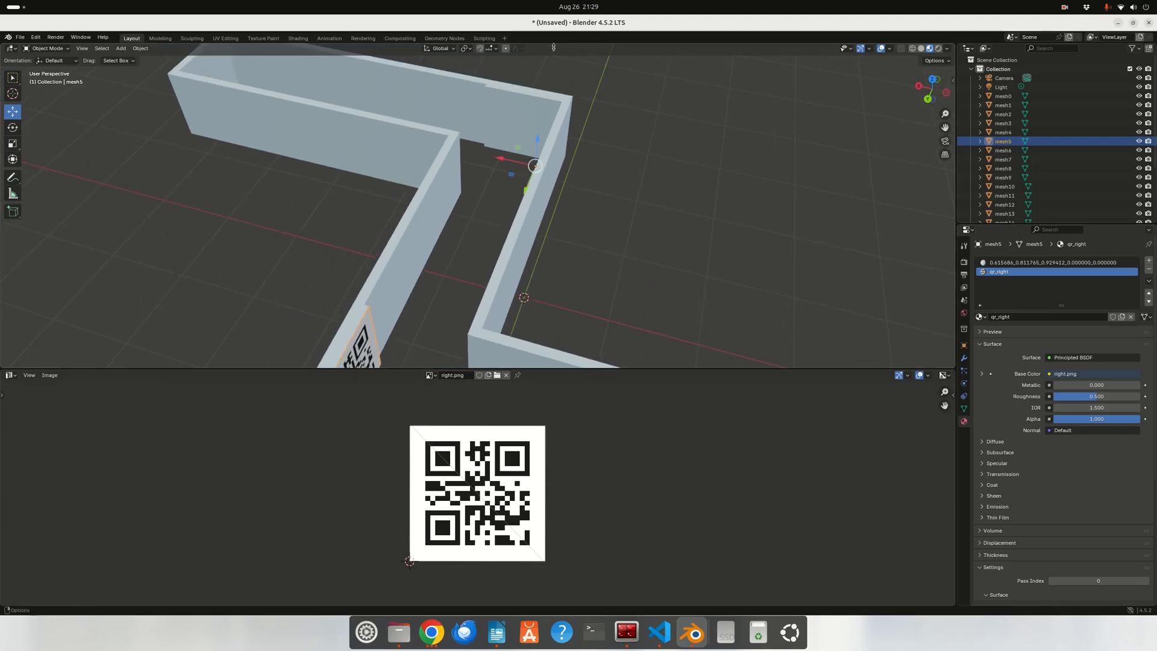
pyautogui.click(511, 123)
pyautogui.click(46, 48)
pyautogui.click(50, 68)
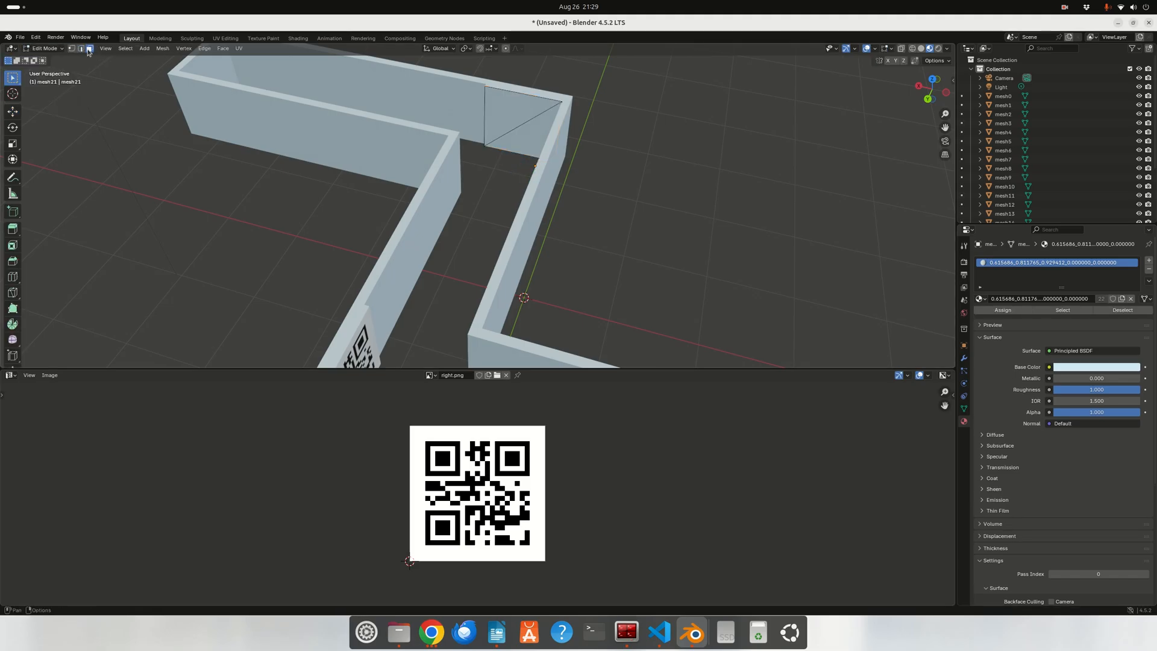
pyautogui.keyDown('shift'); pyautogui.click(518, 131); pyautogui.keyUp('shift')
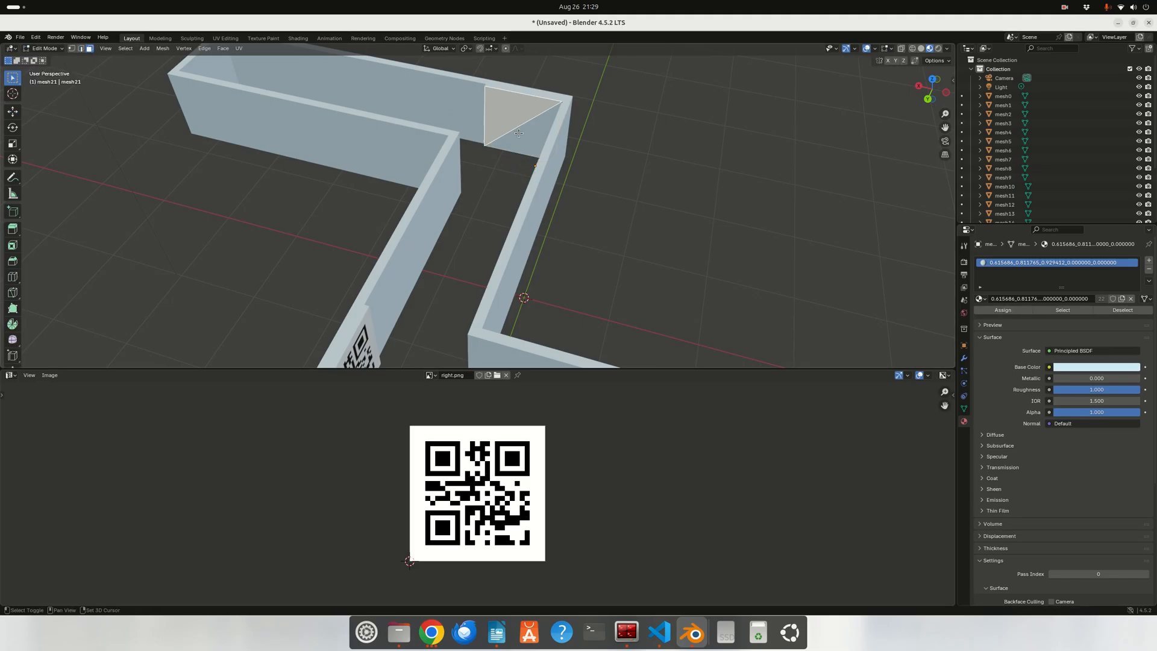
pyautogui.keyDown('shift'); pyautogui.click(524, 138); pyautogui.keyUp('shift')
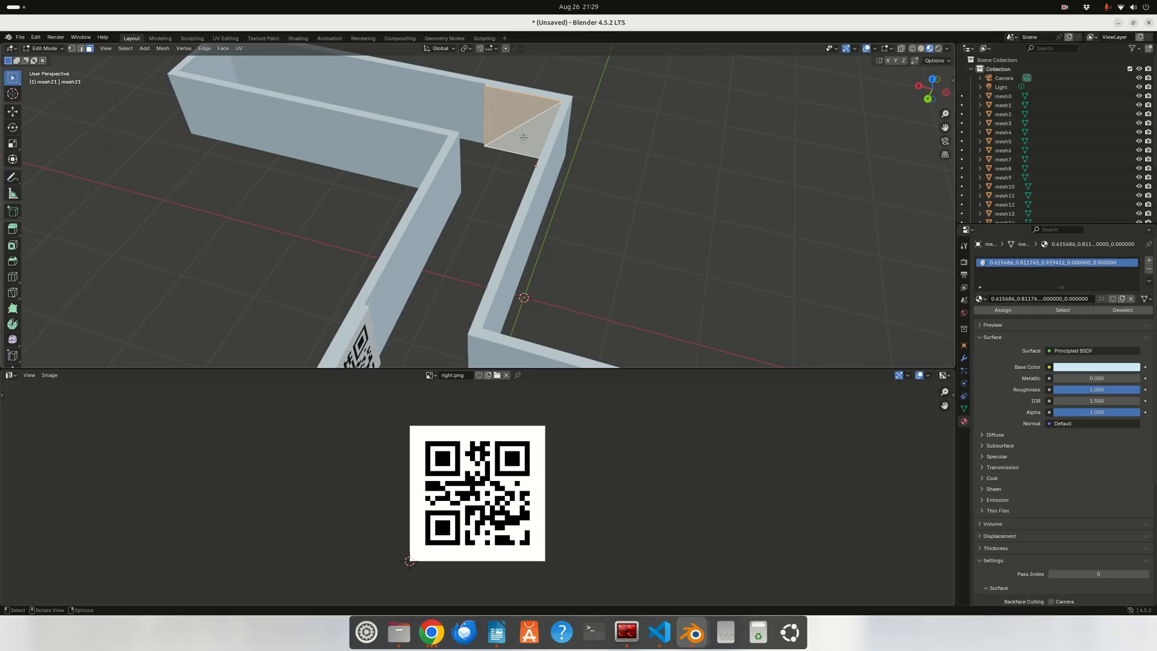
# Step: In the Shader Editor, give mesh21 a second material slot with a new material named qr_left, assigned to the selected faces
pyautogui.click(10, 375)
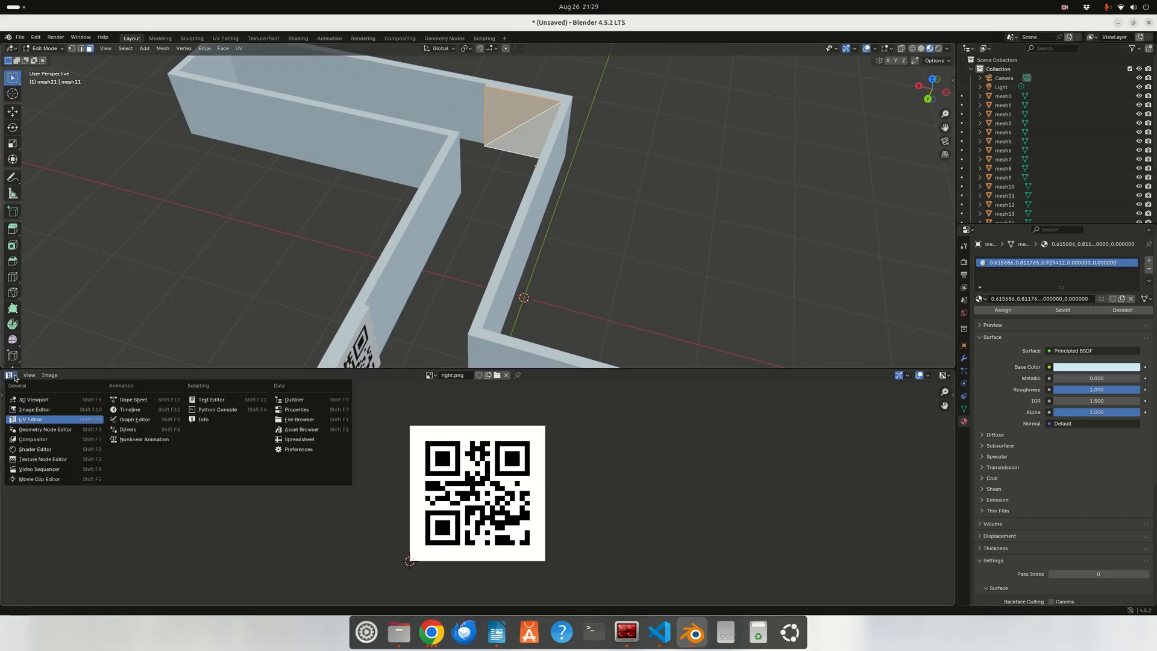
pyautogui.click(36, 449)
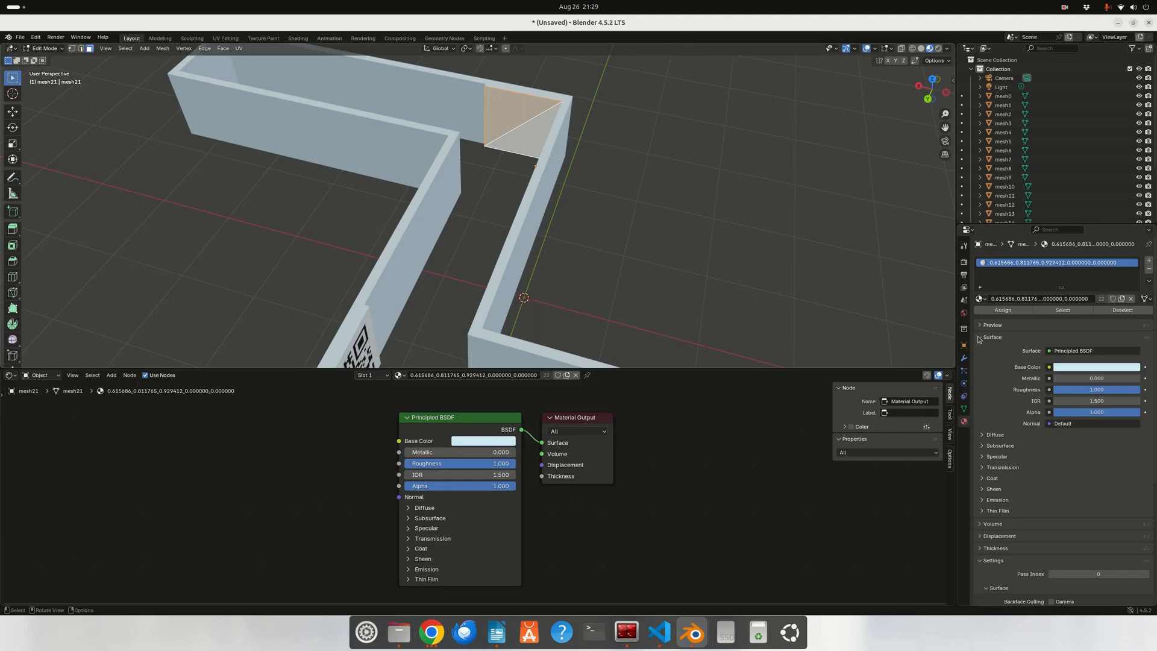
pyautogui.click(1149, 260)
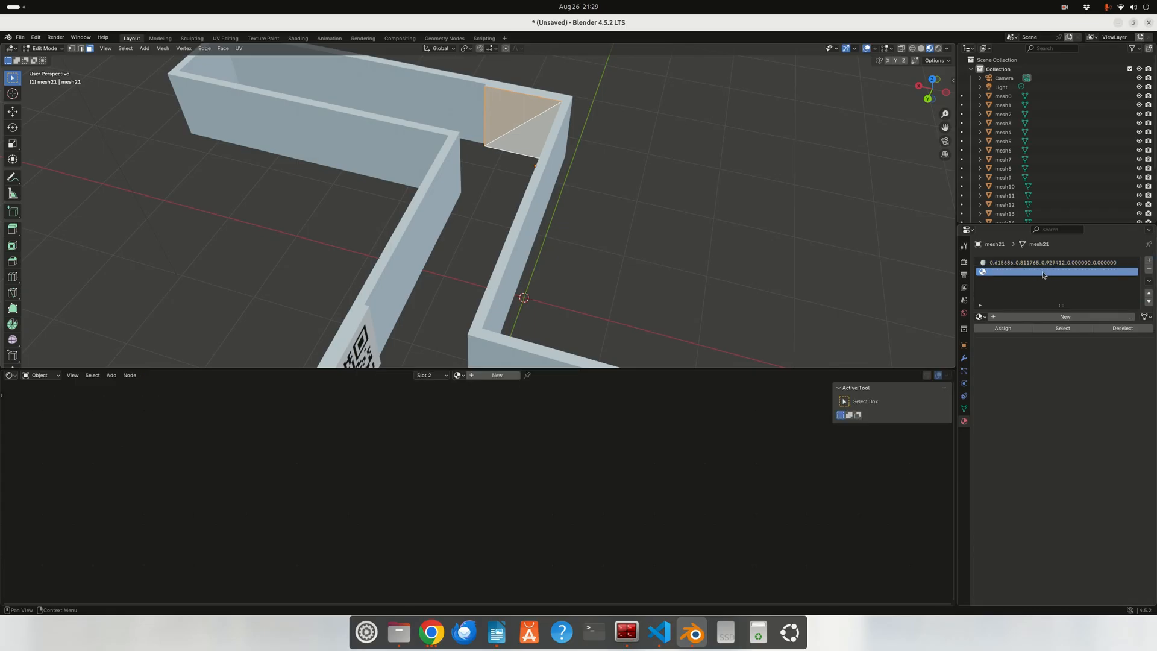
pyautogui.click(1041, 317)
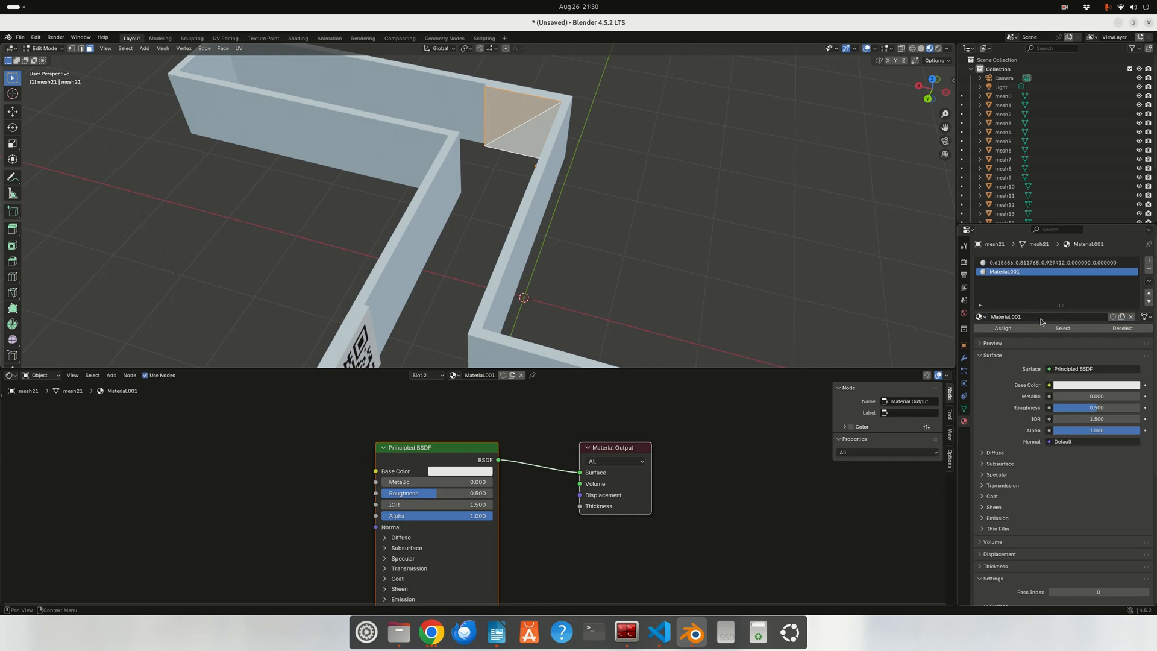
pyautogui.click(1027, 320)
pyautogui.moveTo(1026, 319); pyautogui.dragTo(988, 317)
pyautogui.write('qr_left')
pyautogui.press('Return')
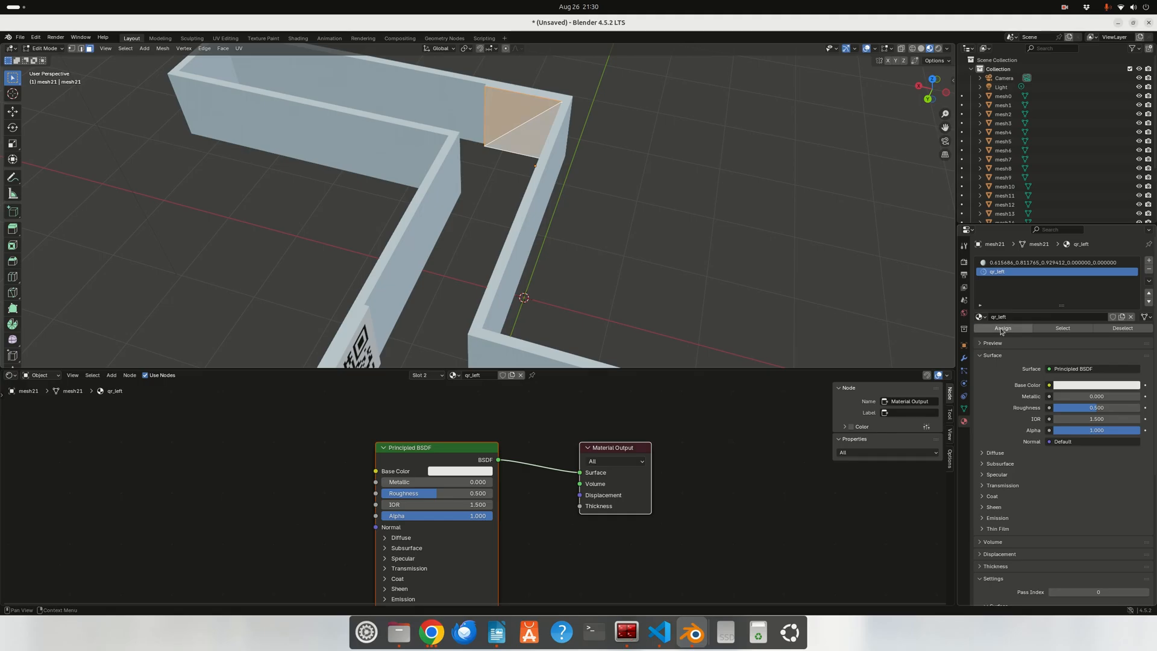
# Step: Add an Image Texture node to the qr_left material and link its Color output to the Principled BSDF Base Color
pyautogui.click(308, 475)
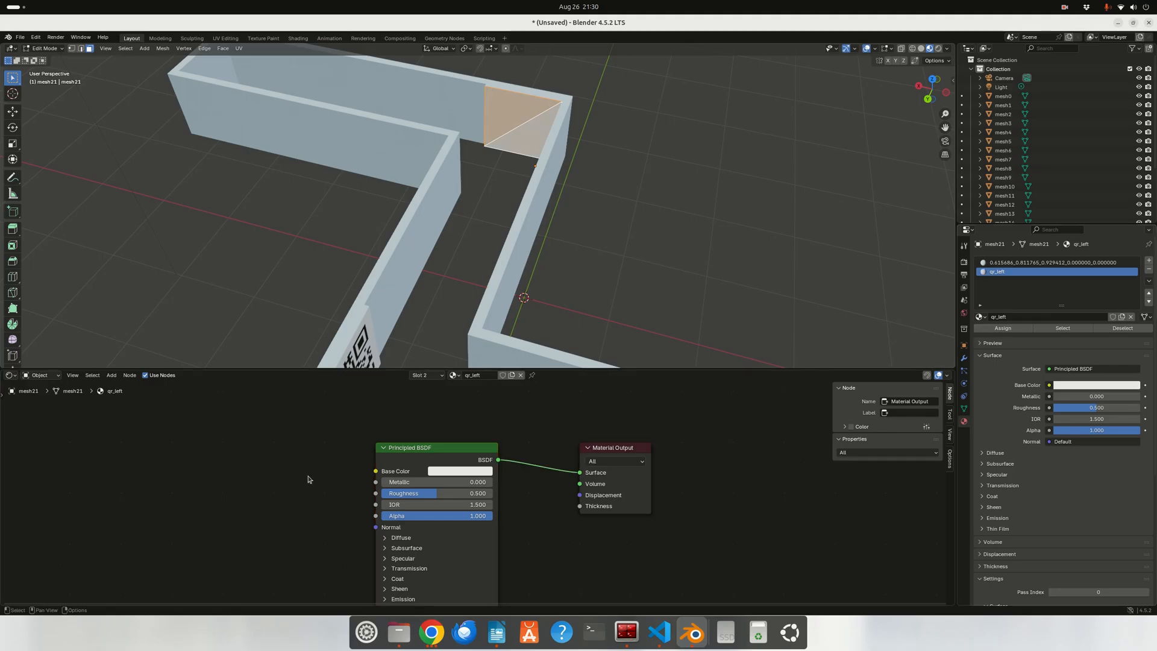
pyautogui.rightClick(307, 479)
pyautogui.hotkey('shift', 'a')
pyautogui.moveTo(292, 484)
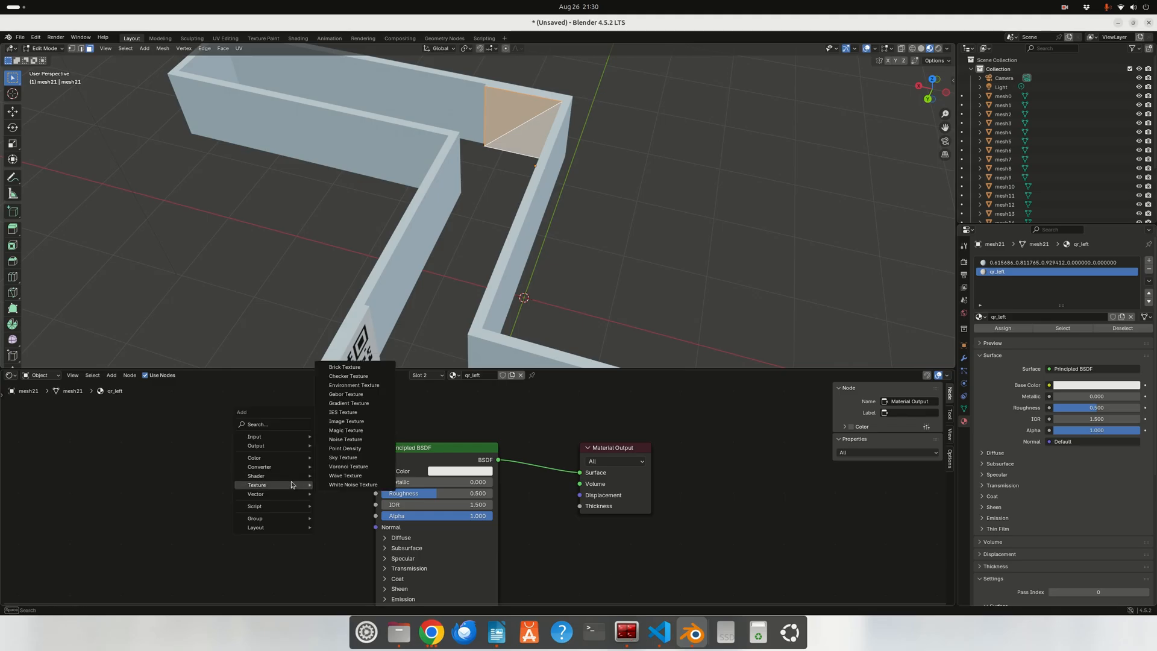
pyautogui.click(346, 421)
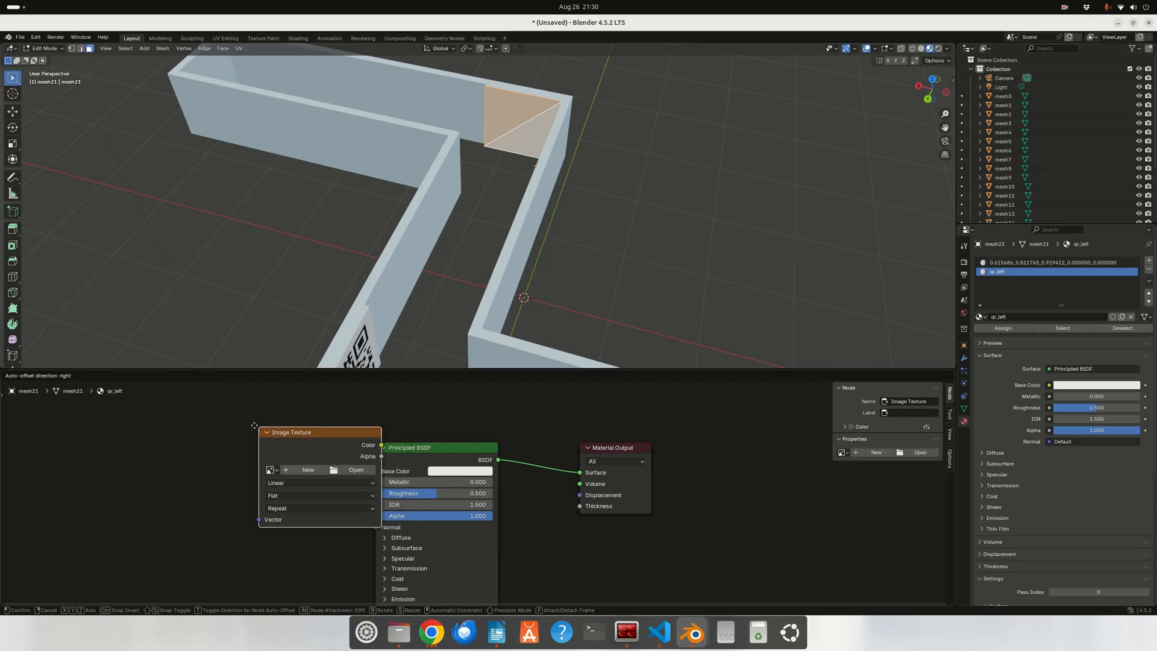
pyautogui.click(216, 416)
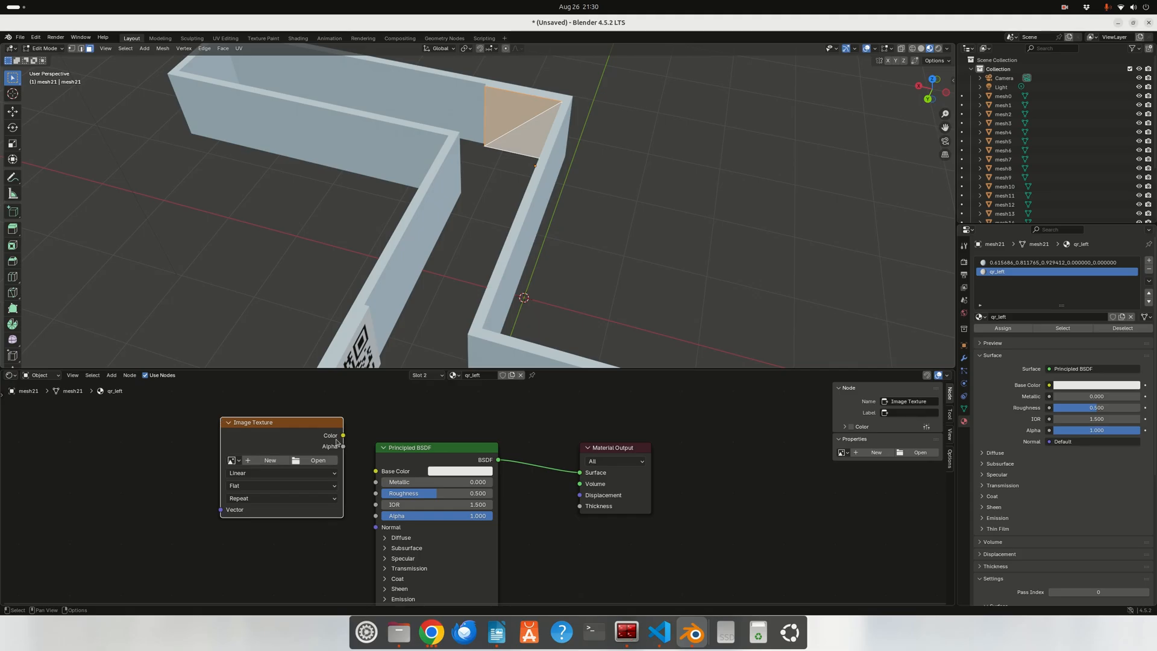
pyautogui.moveTo(343, 435); pyautogui.dragTo(377, 474)
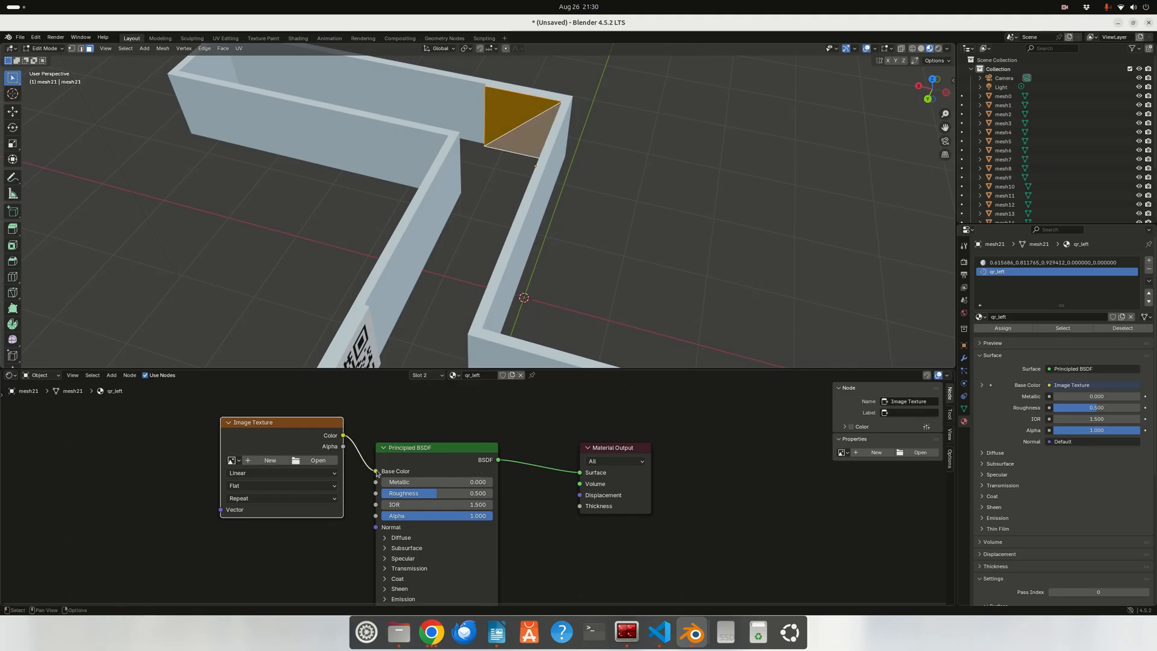
# Step: Load left.png into the Image Texture node from the robot description package's models folder in maze_robot_ws/src
pyautogui.click(306, 462)
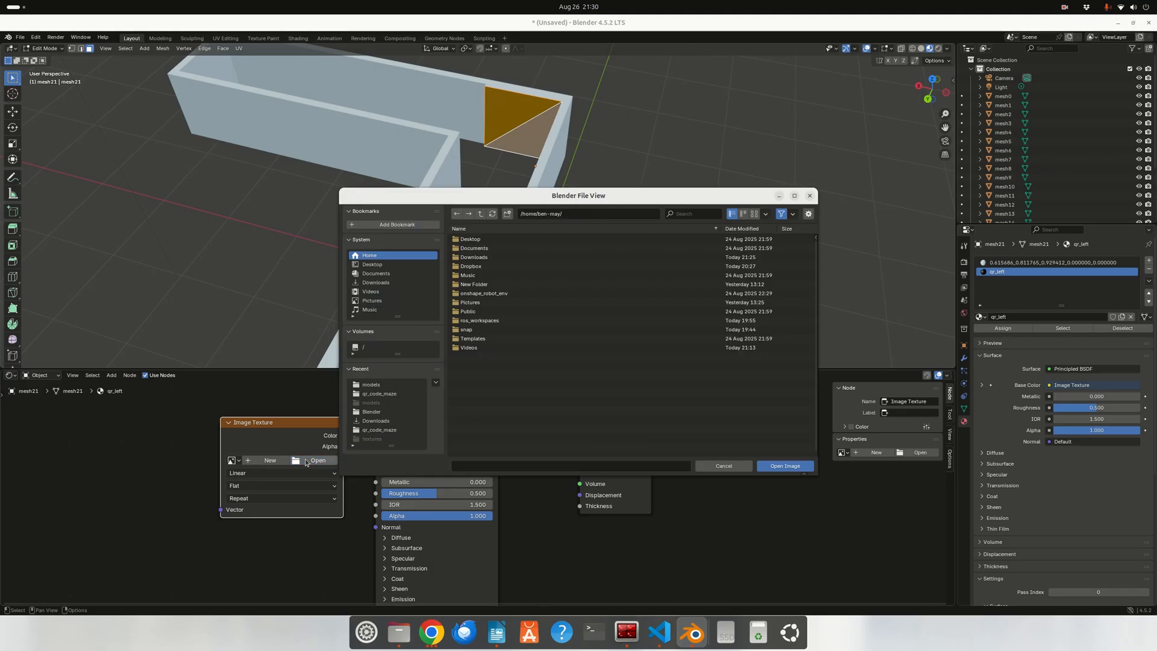
pyautogui.doubleClick(491, 321)
pyautogui.doubleClick(482, 320)
pyautogui.click(457, 213)
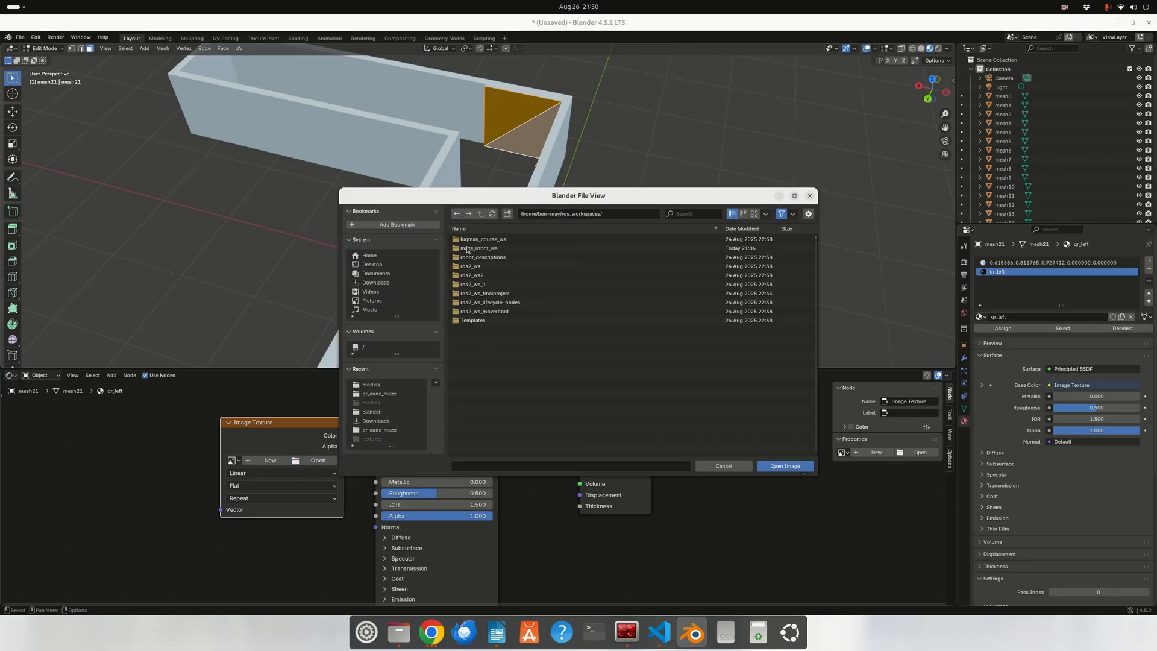
pyautogui.click(482, 249)
pyautogui.doubleClick(482, 251)
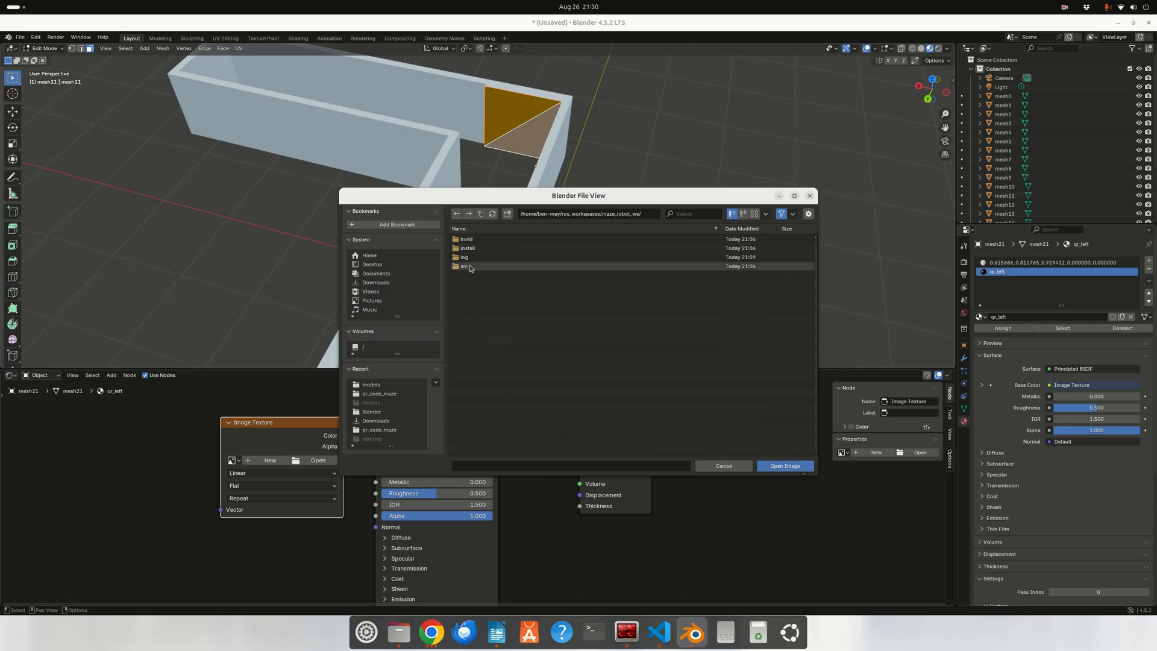
pyautogui.doubleClick(469, 266)
pyautogui.doubleClick(473, 240)
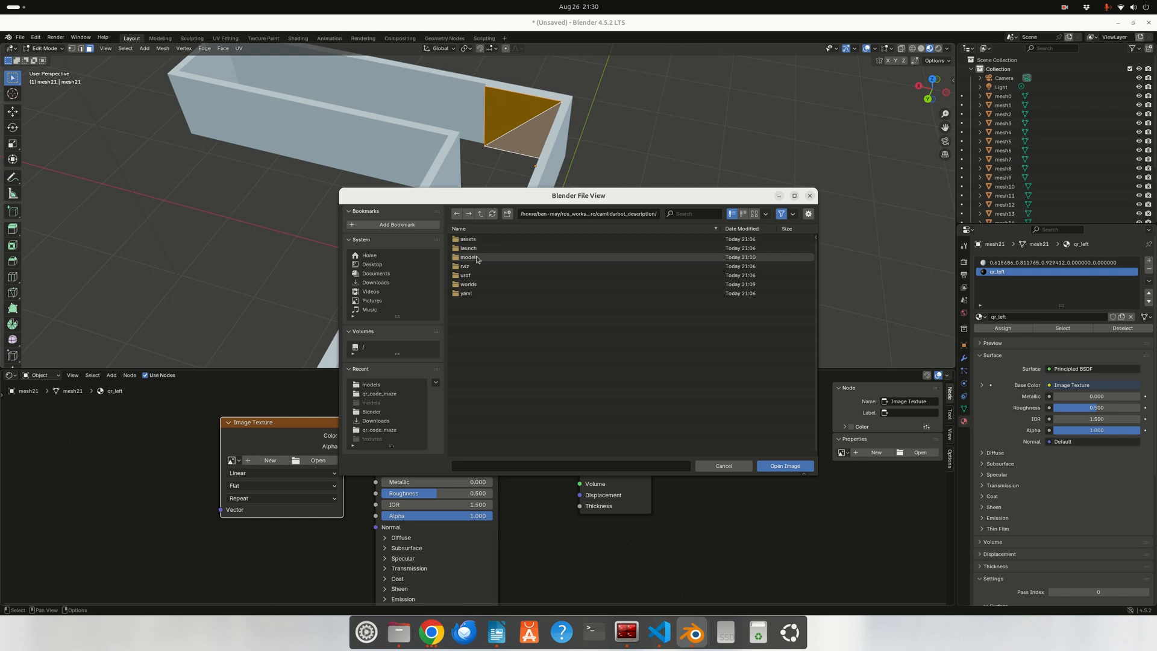
pyautogui.doubleClick(476, 257)
pyautogui.doubleClick(471, 240)
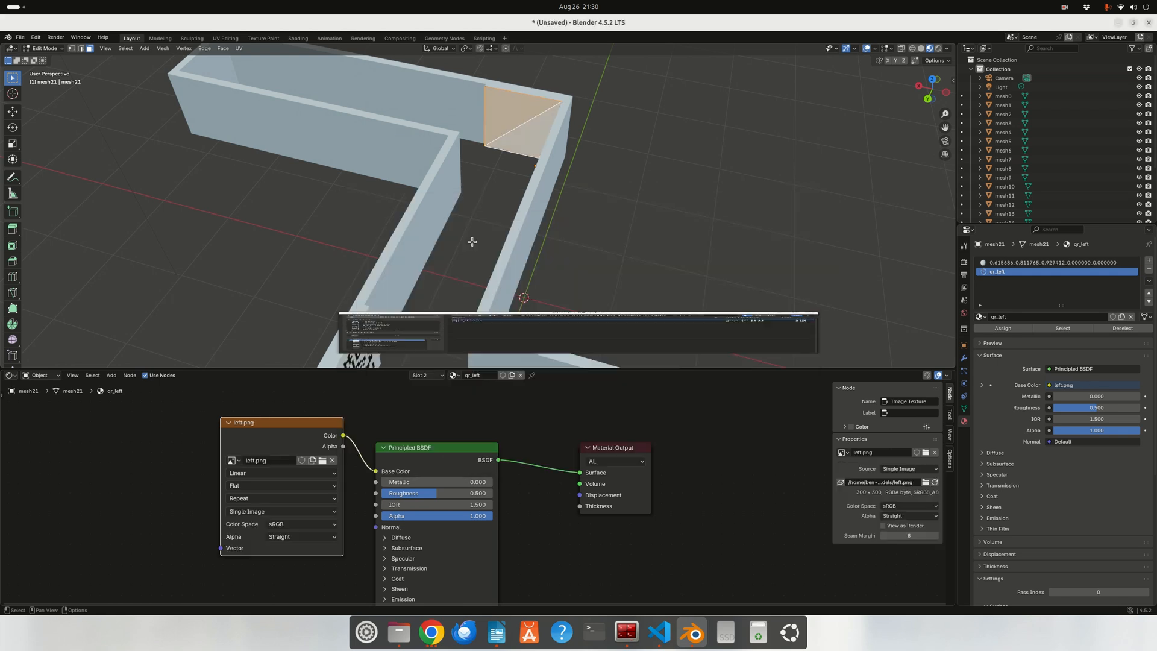
# Step: Change the Shader Editor area to the UV Editor and unwrap mesh21's selected faces with Unwrap Angle Based
pyautogui.click(10, 376)
pyautogui.click(57, 428)
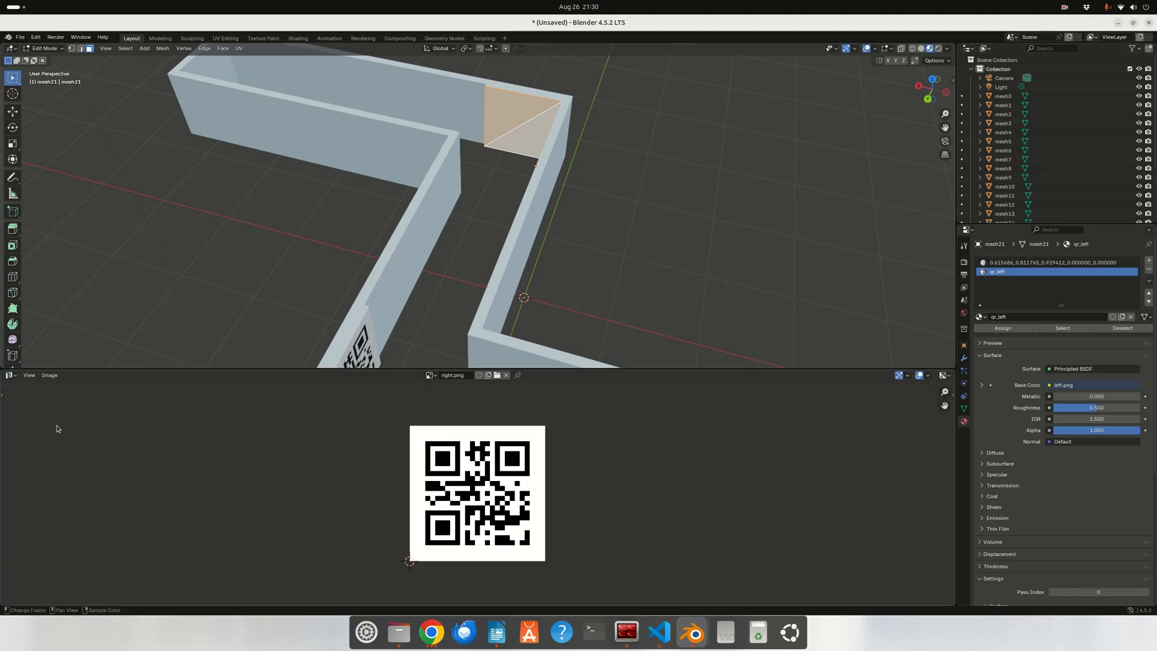
pyautogui.press('u')
pyautogui.moveTo(490, 183)
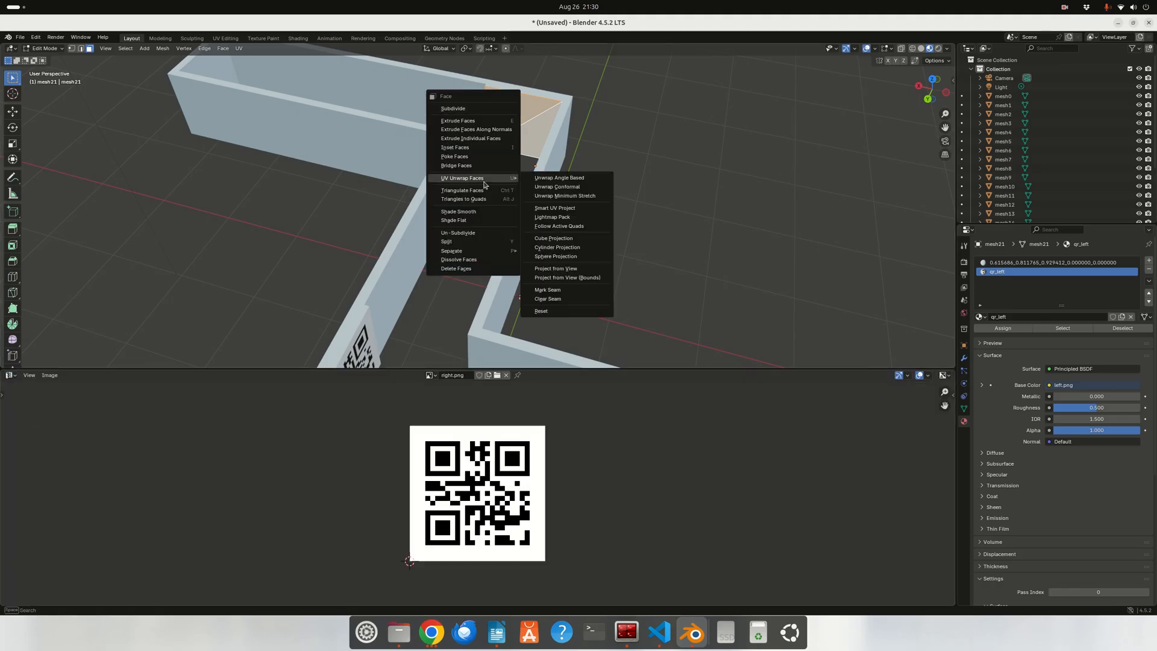
pyautogui.click(562, 178)
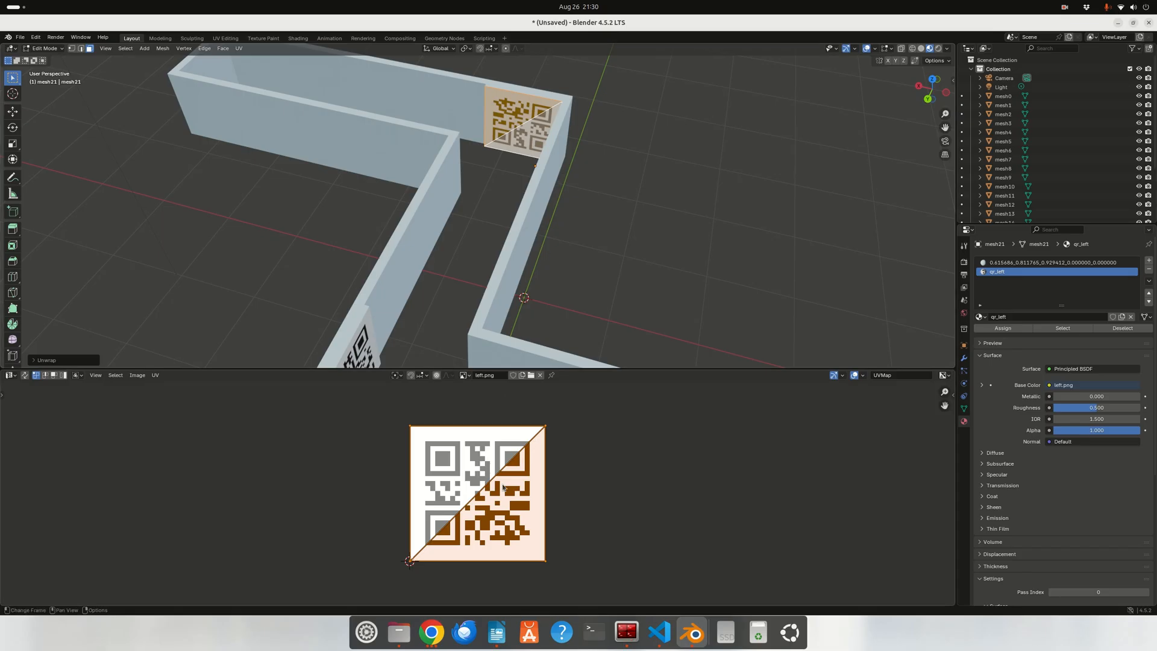
# Step: Rotate mesh21's UVs about half a turn over the left.png image and return to Object Mode
pyautogui.press('r')
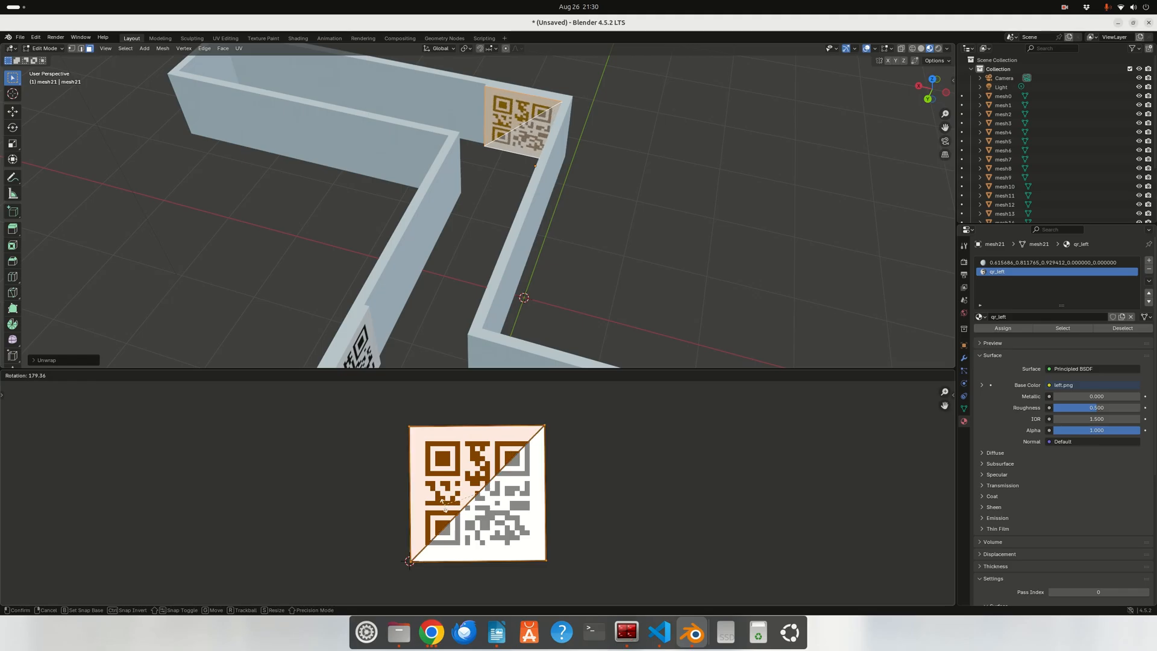
pyautogui.click(445, 507)
pyautogui.click(622, 485)
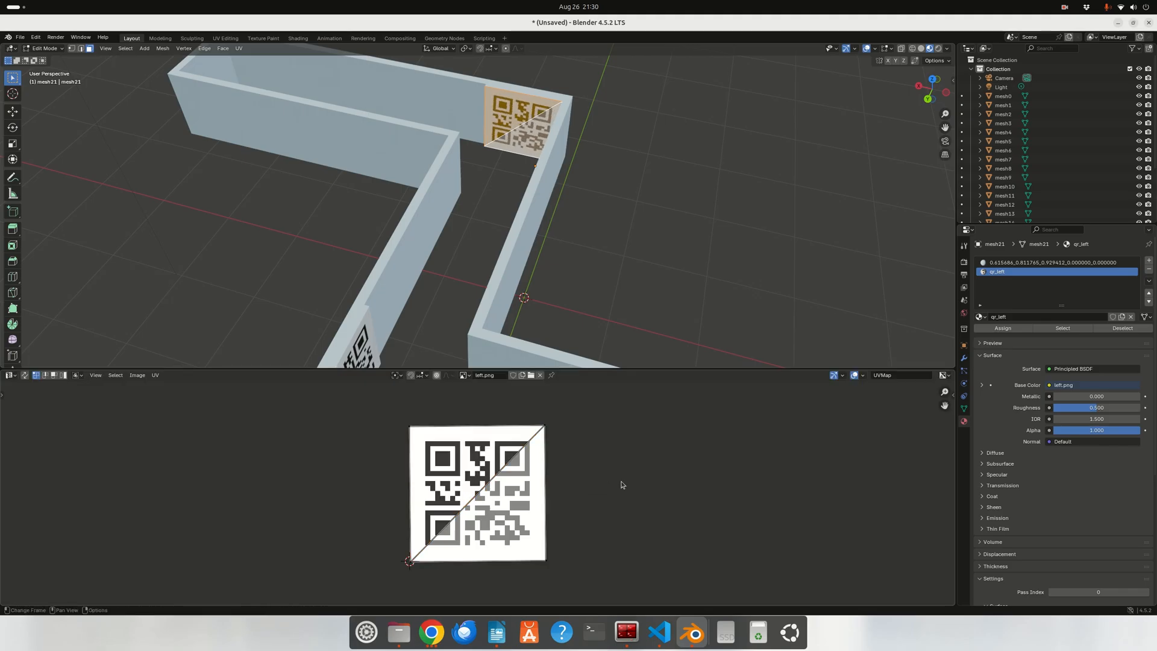
pyautogui.click(43, 49)
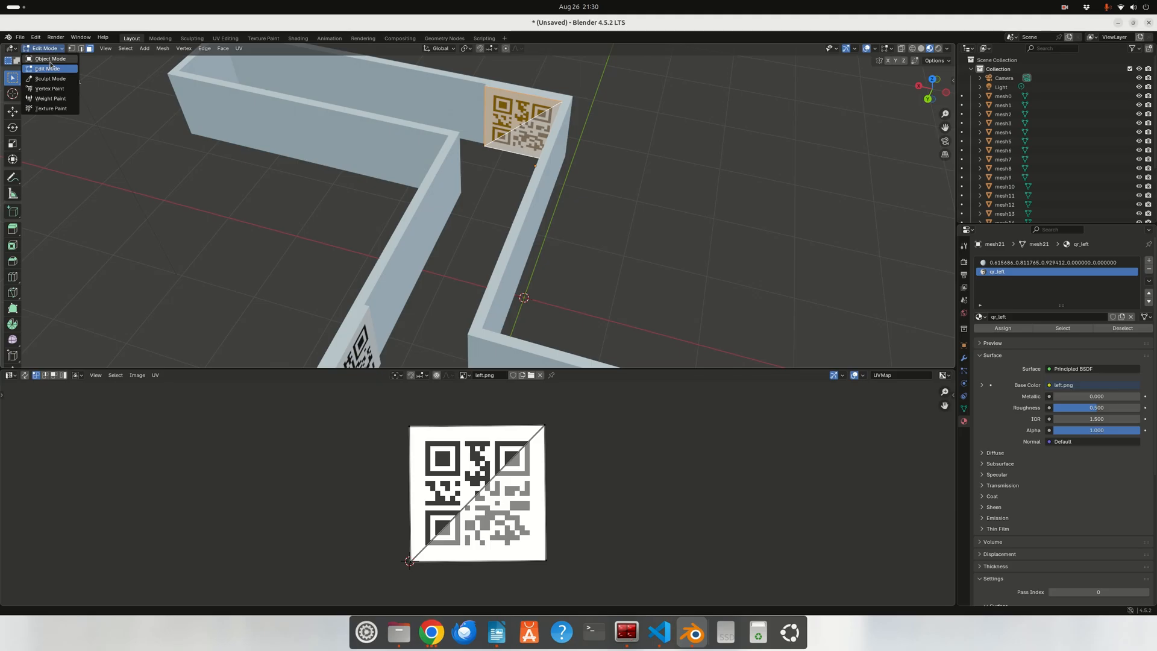
pyautogui.click(50, 59)
# Step: Enter Edit Mode on the sign panel mesh2 at the far end of the corridor and select both of its triangular faces
pyautogui.moveTo(241, 211); pyautogui.dragTo(133, 188, button='middle')
pyautogui.click(648, 128)
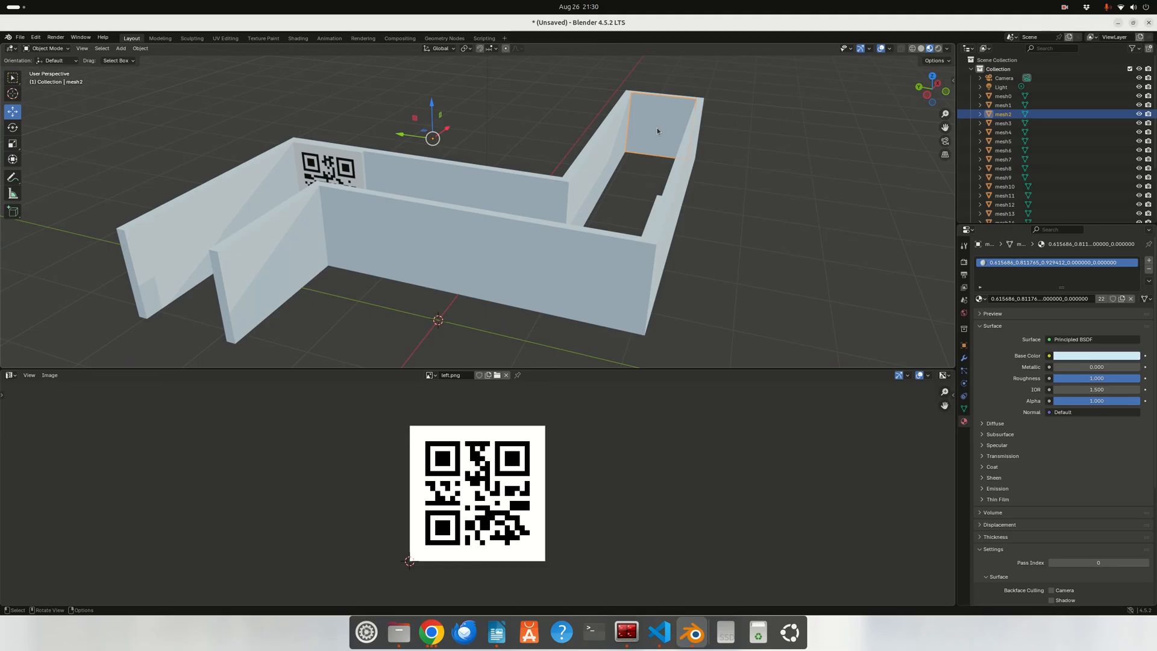
pyautogui.click(47, 48)
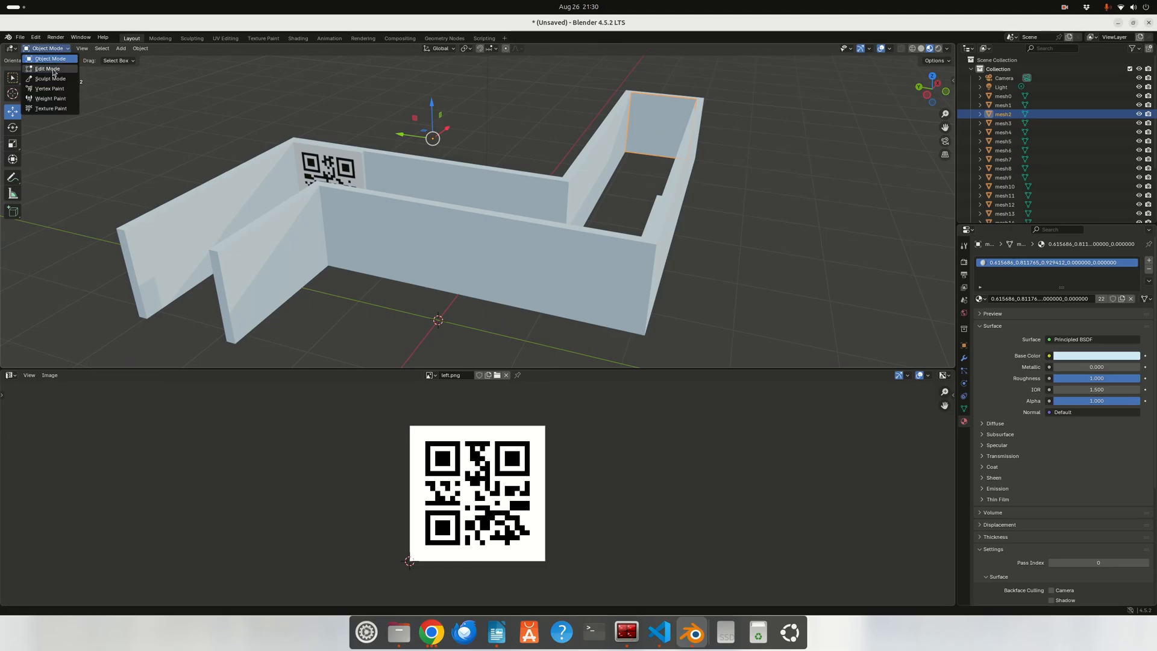
pyautogui.click(48, 69)
pyautogui.click(641, 128)
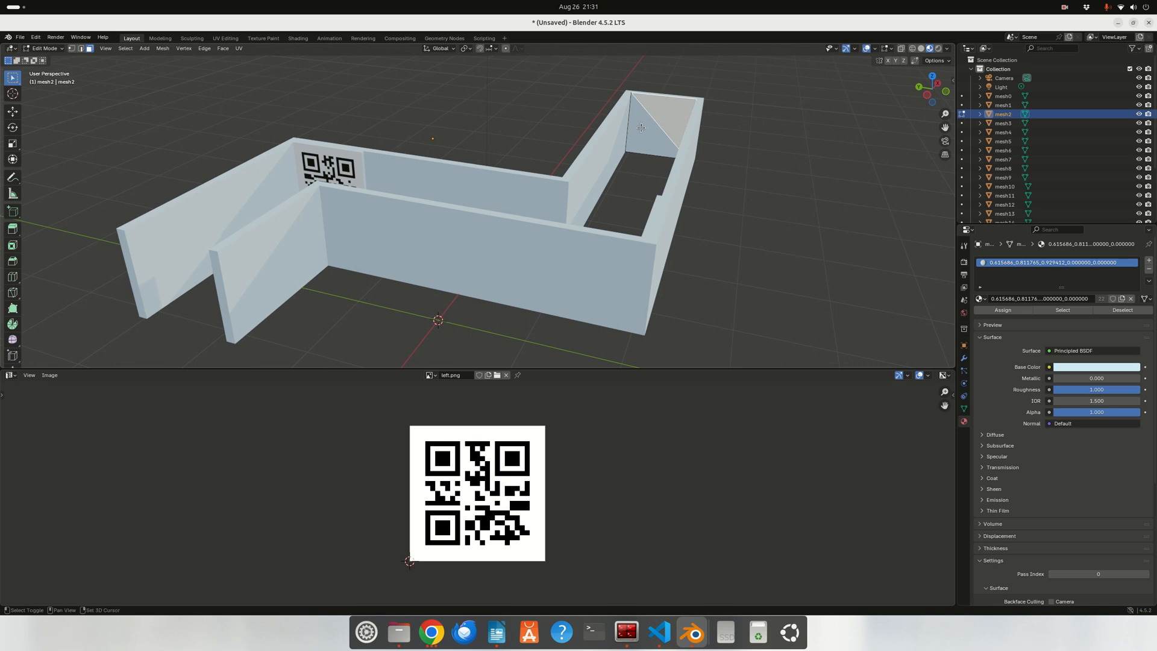
pyautogui.keyDown('shift'); pyautogui.click(641, 128); pyautogui.keyUp('shift')
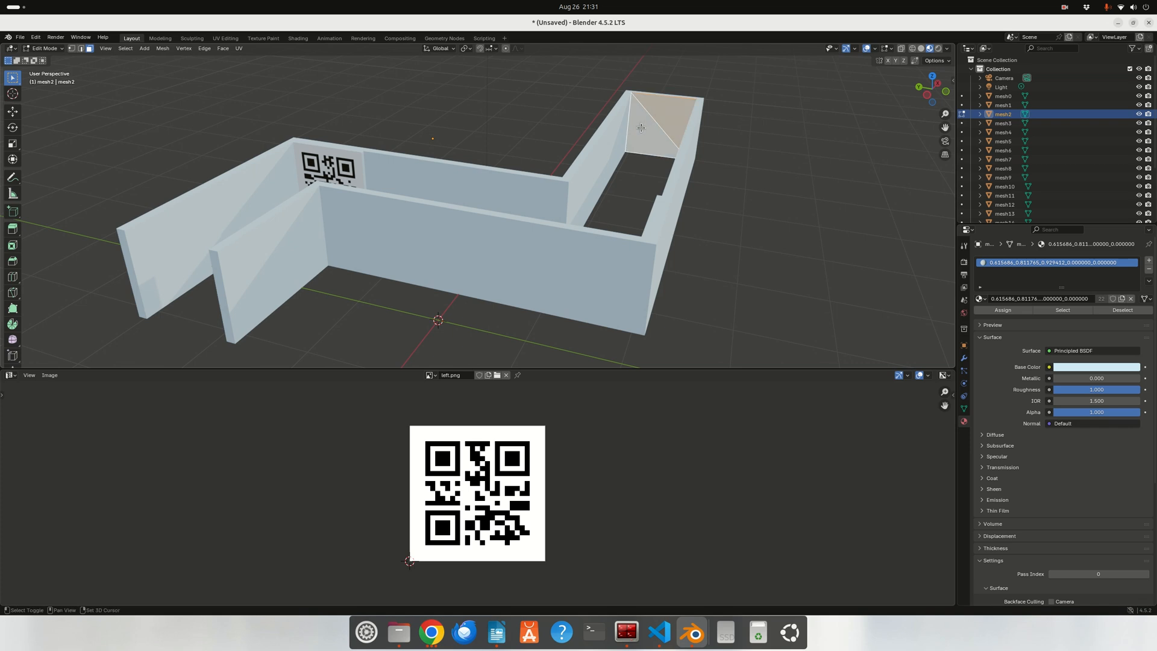
# Step: In the Shader Editor, give mesh2 a second material slot with a new material named qr_stop, assigned to the selected faces
pyautogui.click(10, 375)
pyautogui.click(35, 449)
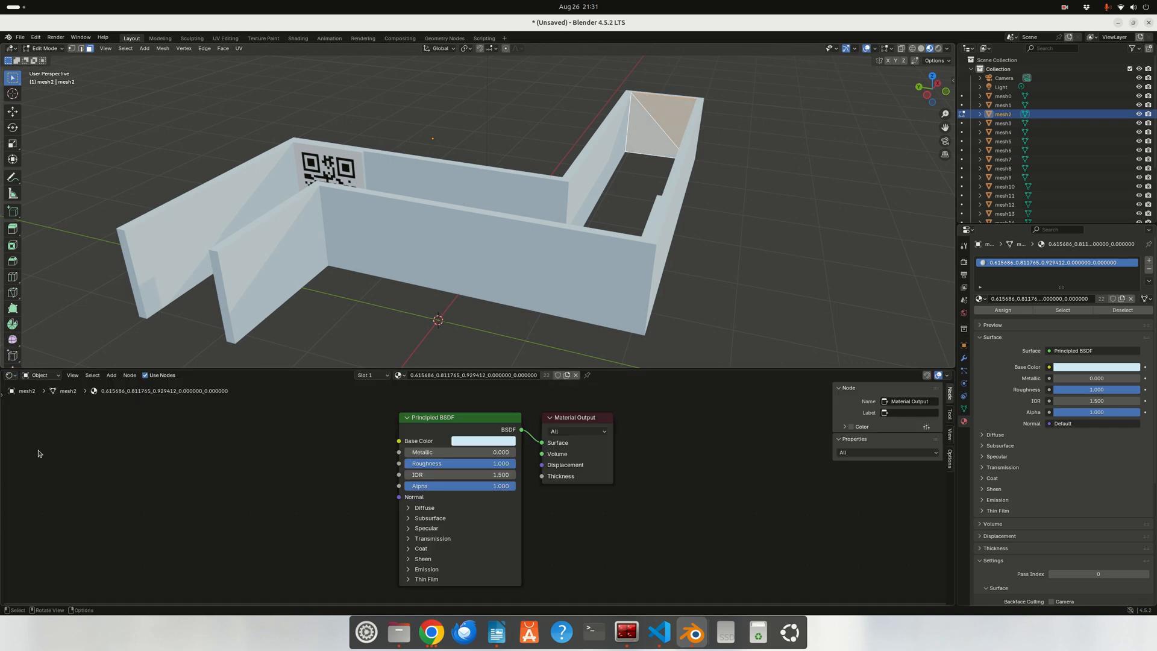
pyautogui.click(1149, 262)
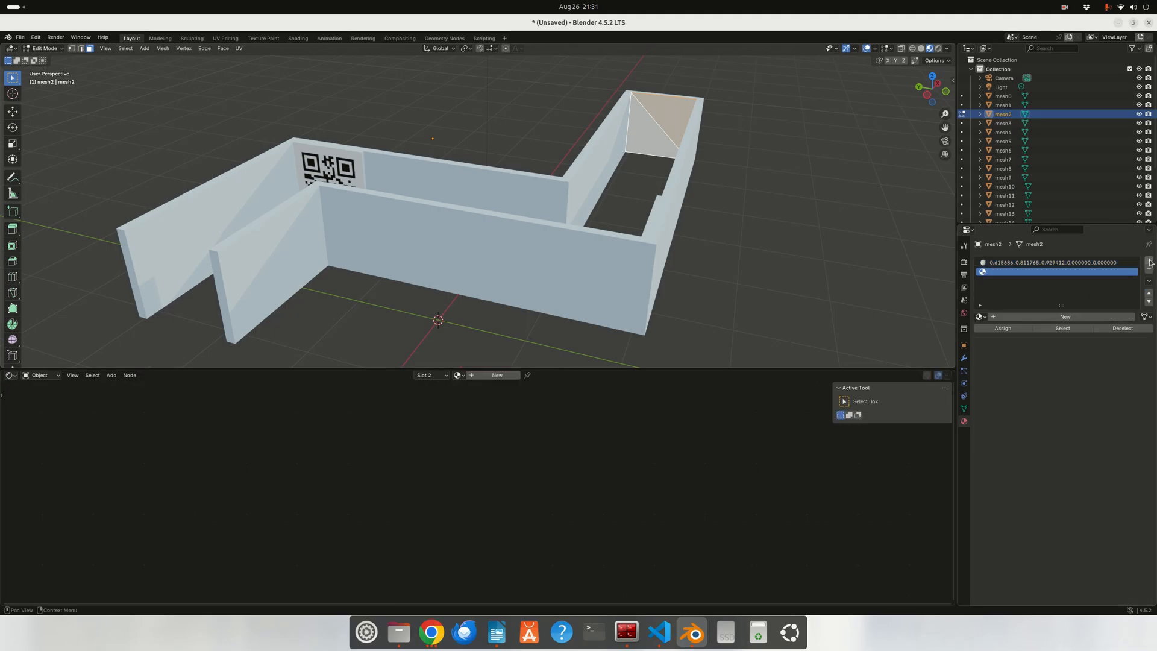
pyautogui.click(1027, 317)
pyautogui.doubleClick(1022, 318)
pyautogui.moveTo(1026, 319); pyautogui.dragTo(985, 320)
pyautogui.write('qr_stop')
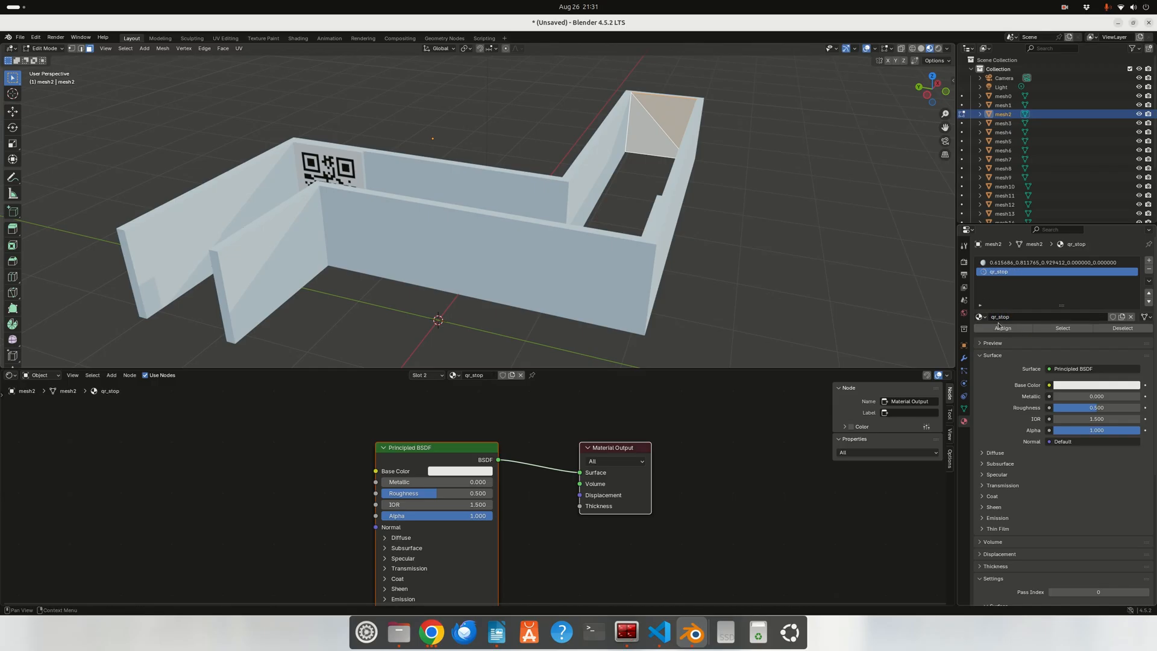
pyautogui.press('Return')
# Step: Add an Image Texture node to the qr_stop material and link its Color output to the Principled BSDF Base Color
pyautogui.click(314, 486)
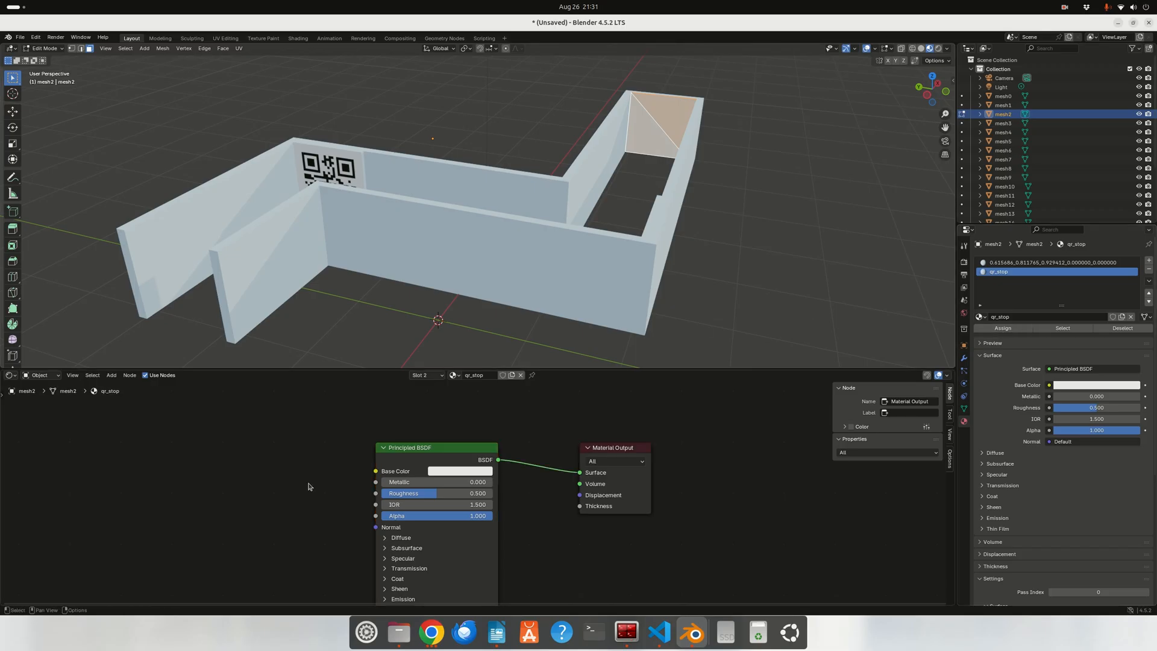
pyautogui.hotkey('shift', 'a')
pyautogui.moveTo(310, 486)
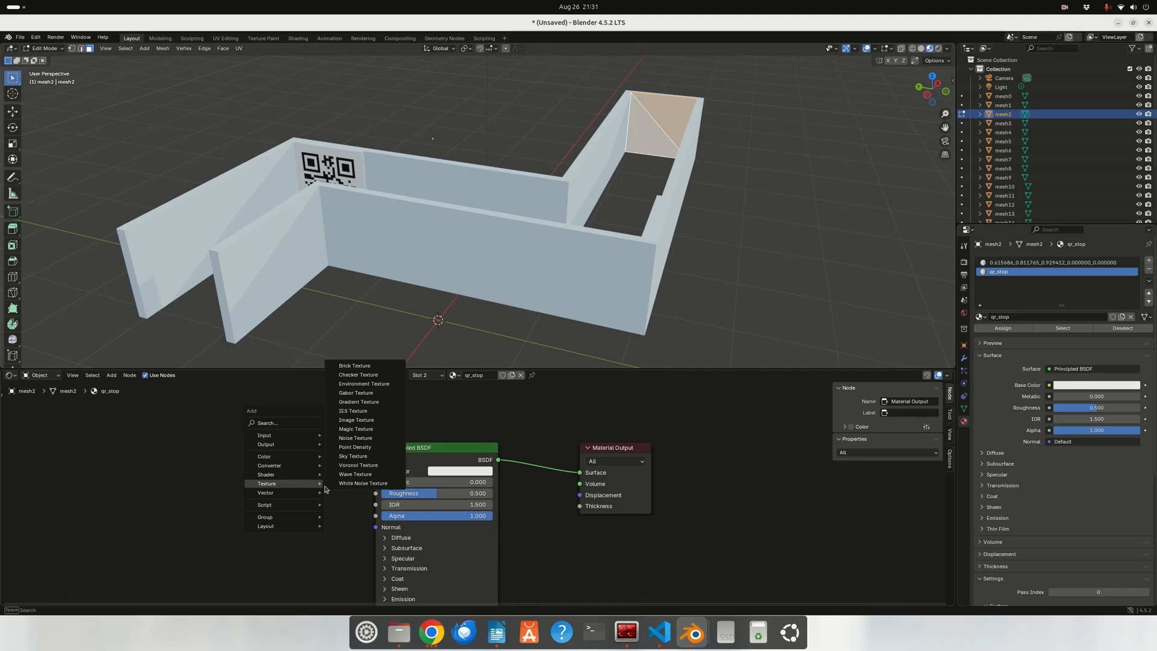
pyautogui.click(356, 420)
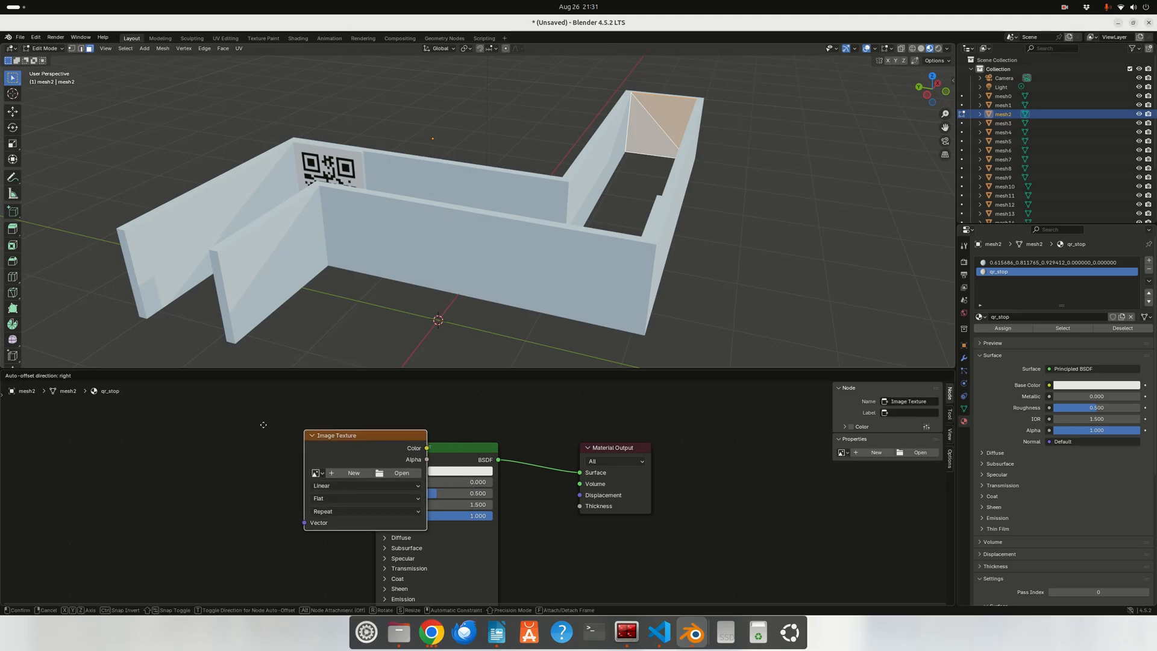
pyautogui.click(222, 413)
pyautogui.moveTo(345, 430); pyautogui.dragTo(375, 471)
# Step: Load stop.png into the qr_stop Image Texture node from the description package's models folder in maze_robot_ws/src
pyautogui.click(316, 455)
pyautogui.doubleClick(491, 322)
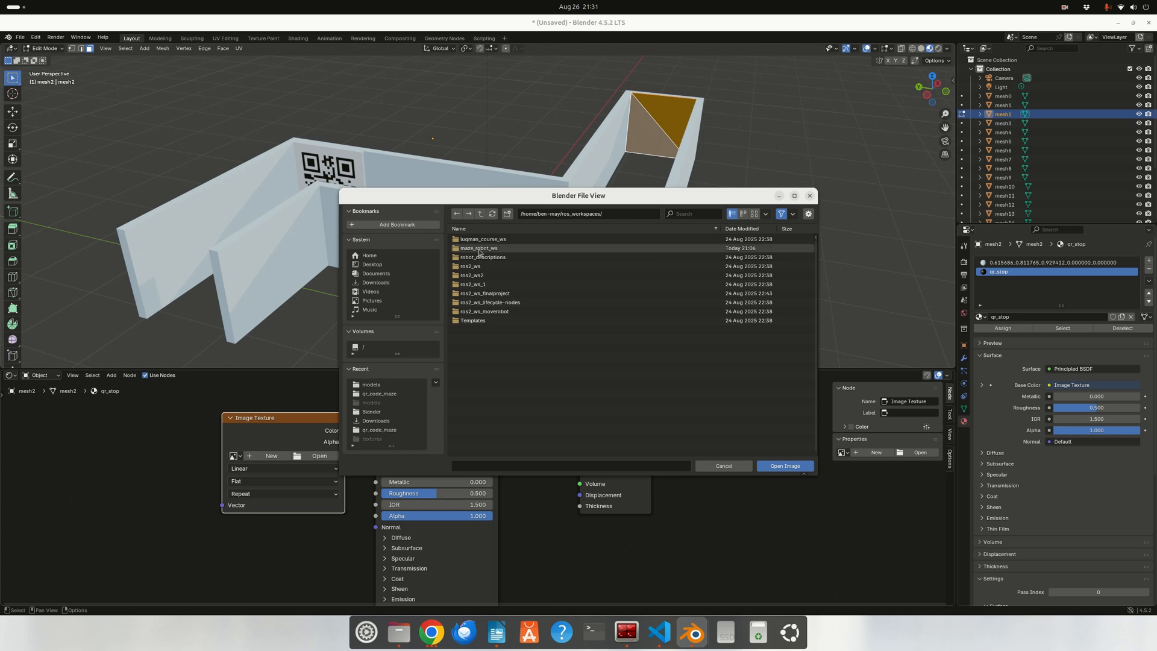
pyautogui.doubleClick(481, 248)
pyautogui.doubleClick(467, 265)
pyautogui.doubleClick(479, 240)
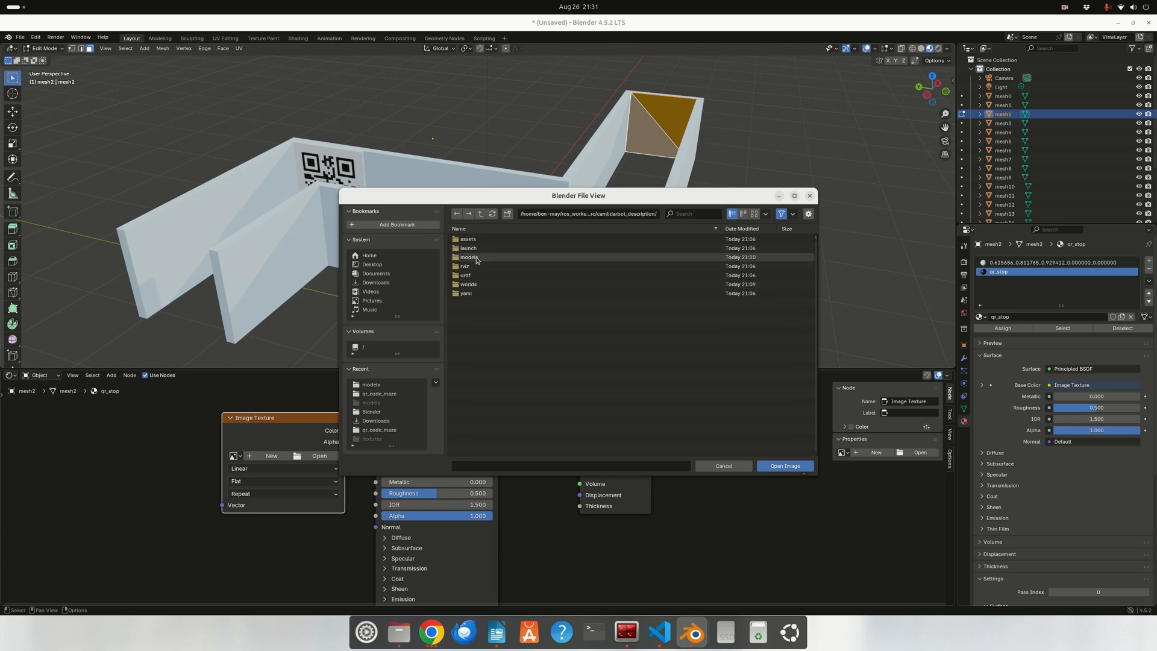
pyautogui.doubleClick(476, 257)
pyautogui.doubleClick(476, 257)
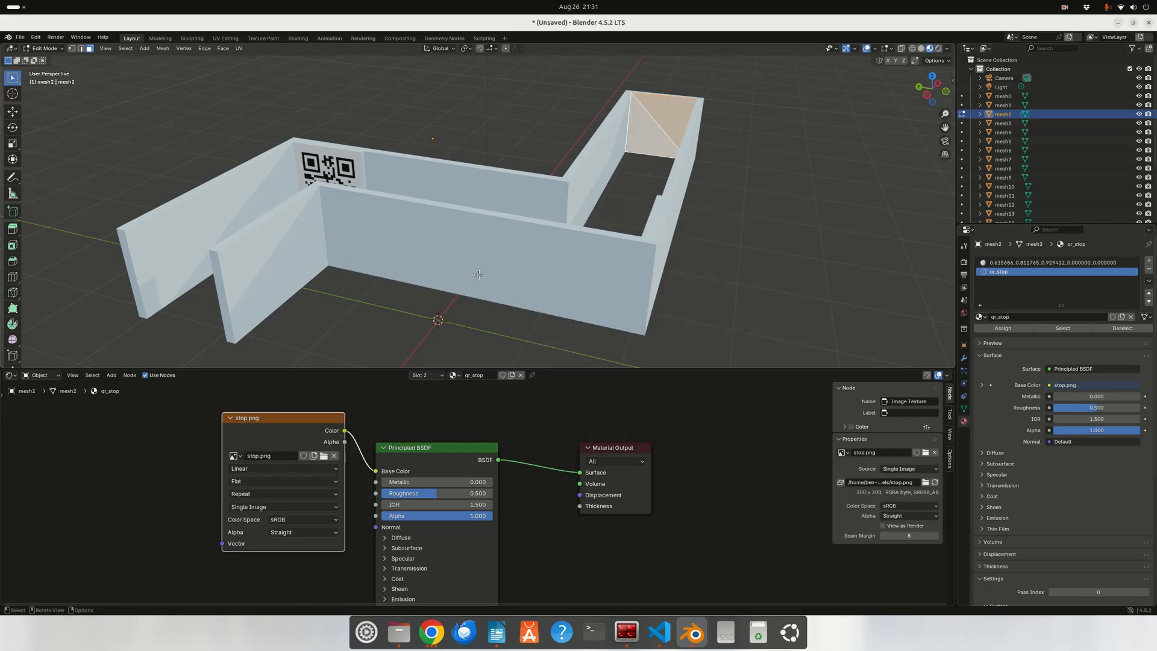
# Step: Change the Shader Editor area to the UV Editor and unwrap mesh2's selected faces with Unwrap Angle Based
pyautogui.click(10, 374)
pyautogui.click(34, 410)
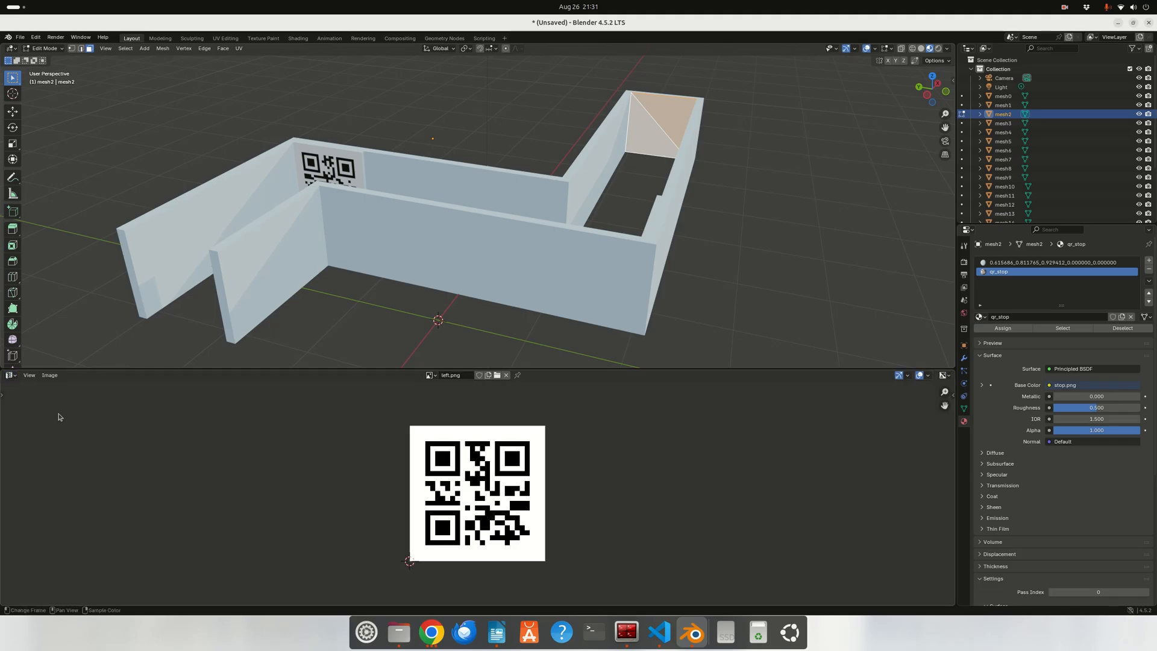
pyautogui.rightClick(639, 130)
pyautogui.moveTo(629, 201)
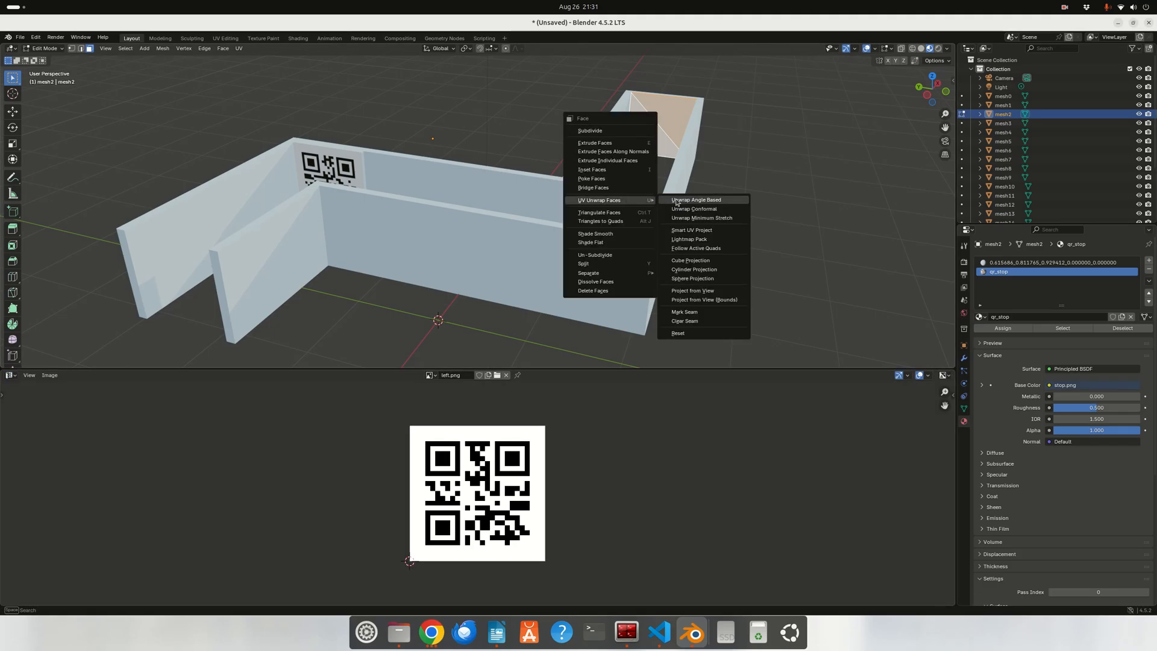
pyautogui.click(676, 200)
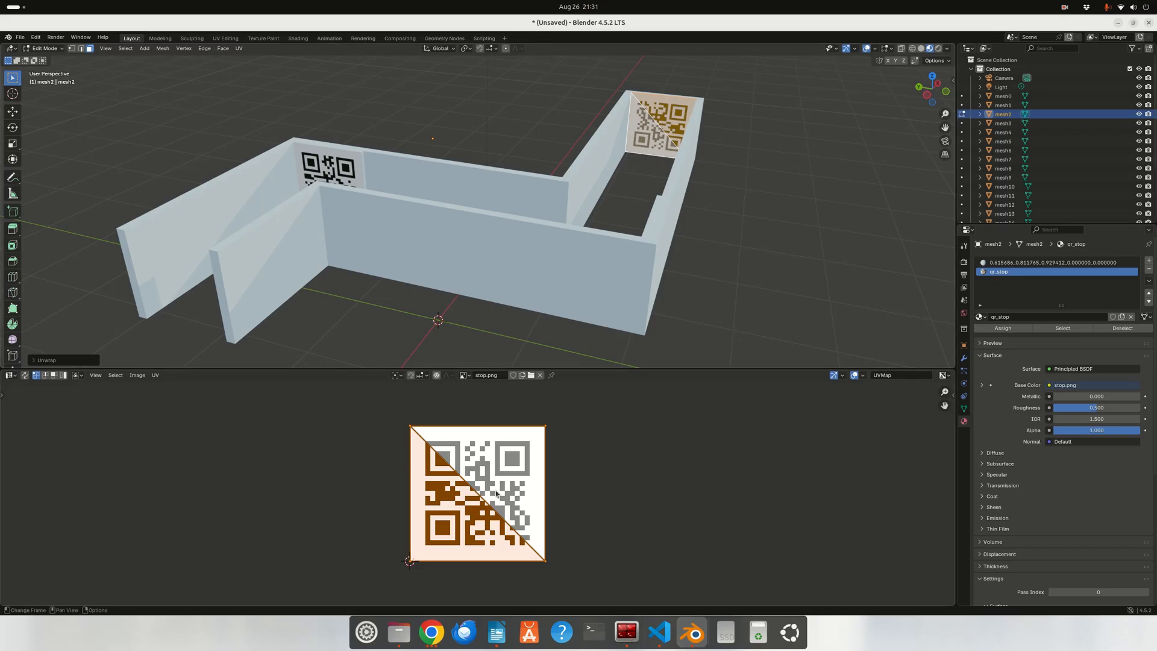
# Step: Rotate the unwrapped UVs on the stop.png image by about 180 degrees and return mesh2 to Object Mode
pyautogui.press('r')
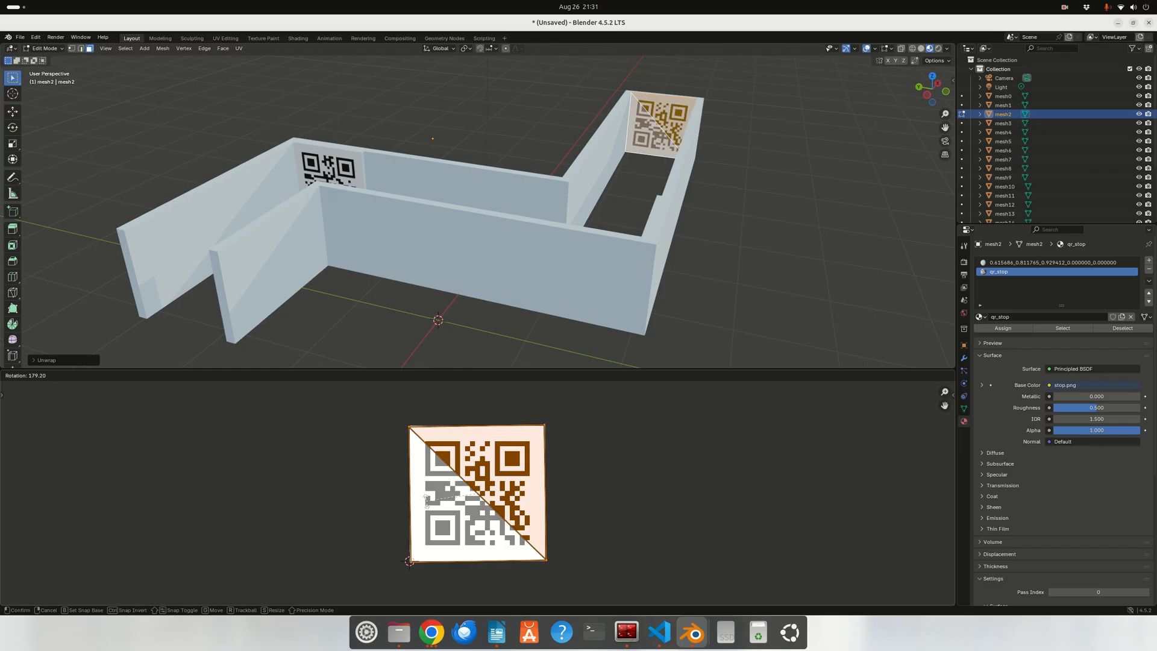
pyautogui.click(556, 489)
pyautogui.click(587, 476)
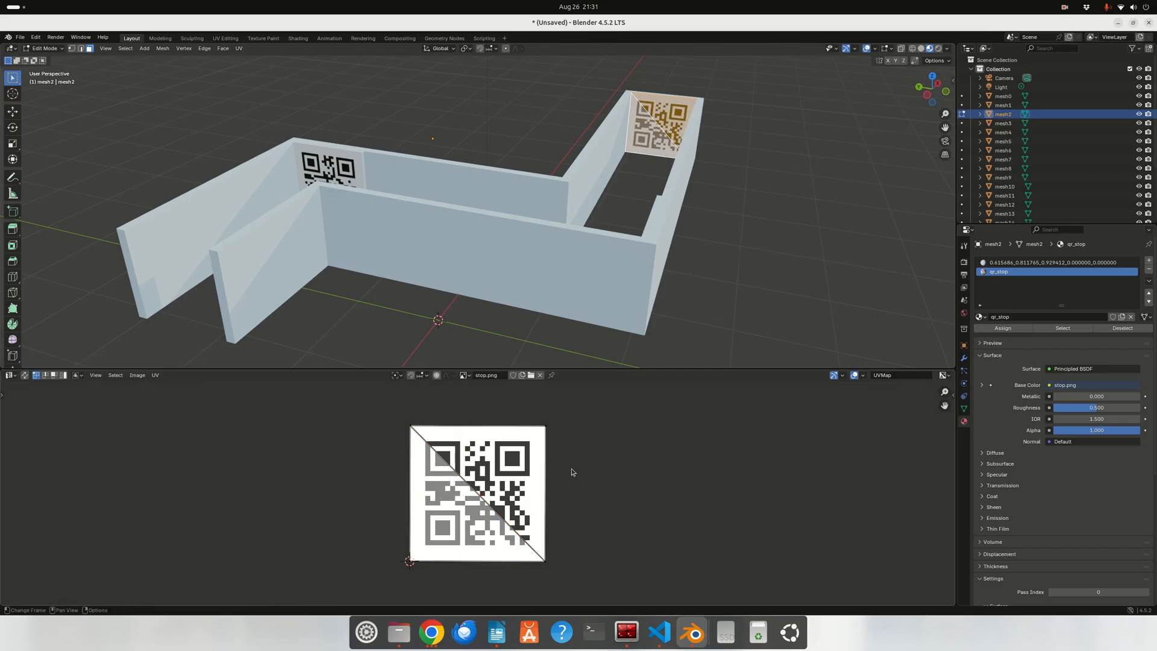
pyautogui.click(44, 48)
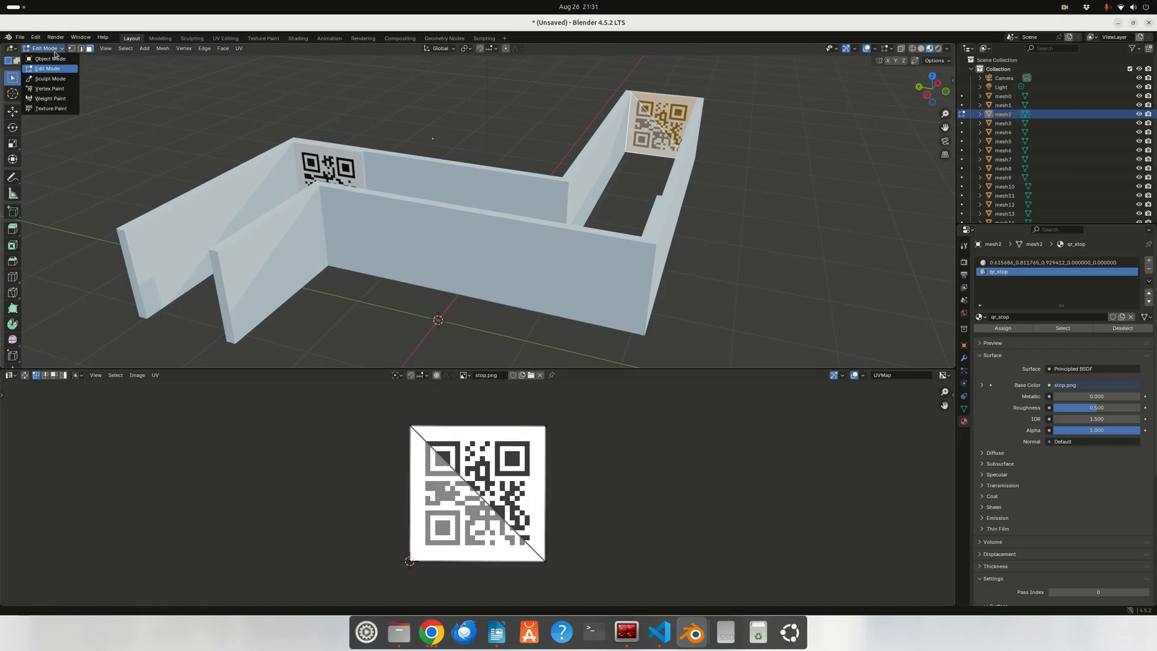
pyautogui.click(45, 59)
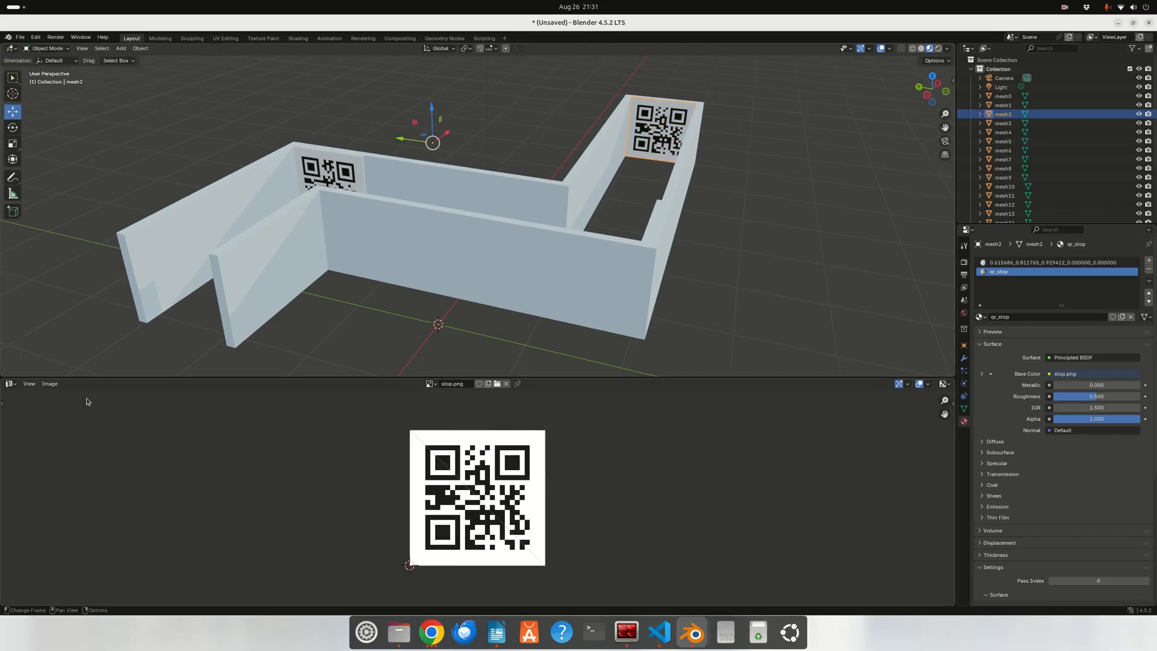
# Step: Change the UV Editor area back to the Timeline and make that area slightly shorter
pyautogui.click(11, 383)
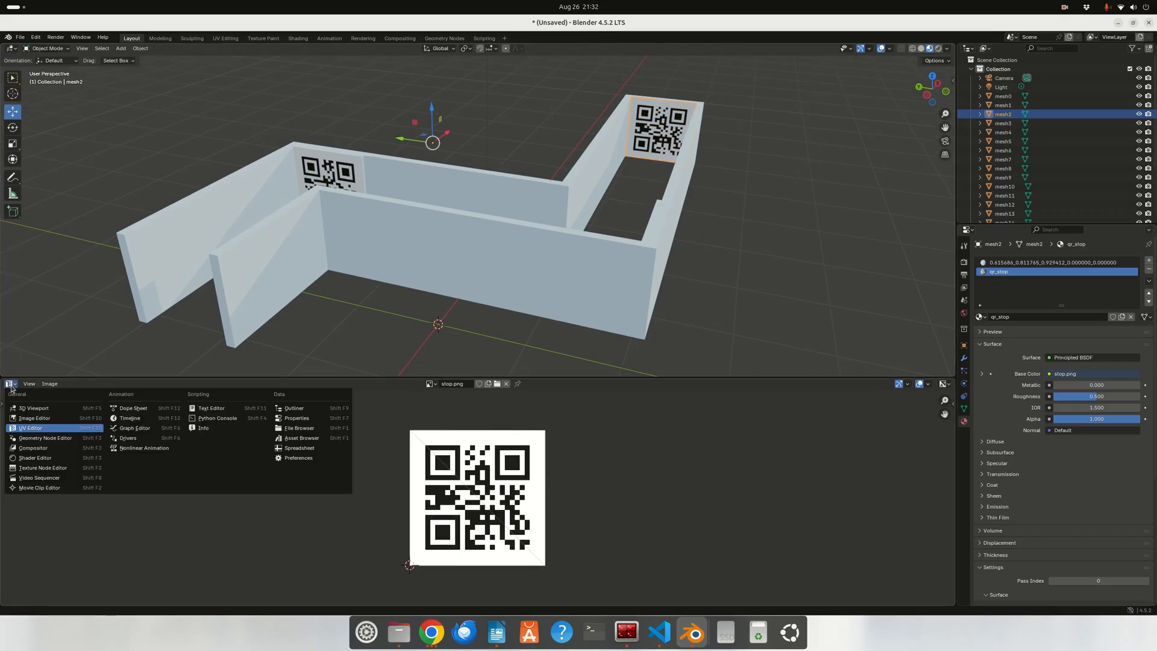
pyautogui.click(129, 417)
pyautogui.moveTo(559, 376); pyautogui.dragTo(560, 387)
pyautogui.moveTo(561, 405); pyautogui.dragTo(560, 453)
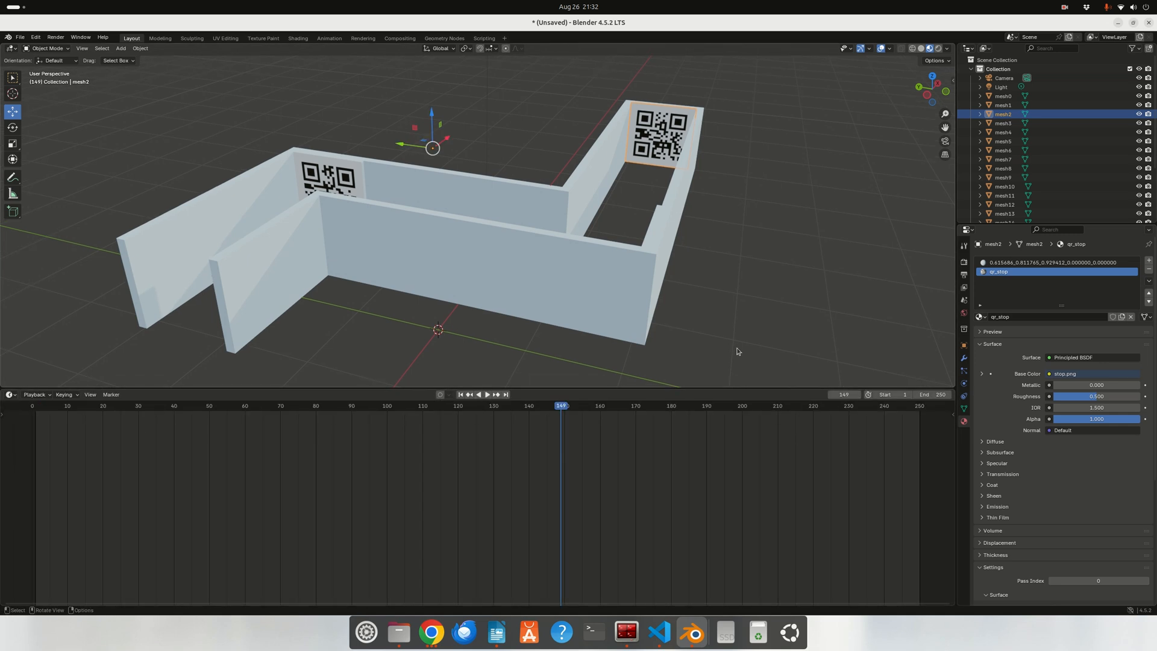
# Step: Select all the maze mesh objects in the collection, from mesh0 through mesh21, leaving out the camera and light
pyautogui.scroll(3, 652, 312)
pyautogui.scroll(-5, 521, 289)
pyautogui.scroll(-1, 521, 288)
pyautogui.moveTo(522, 289); pyautogui.dragTo(480, 288, button='middle')
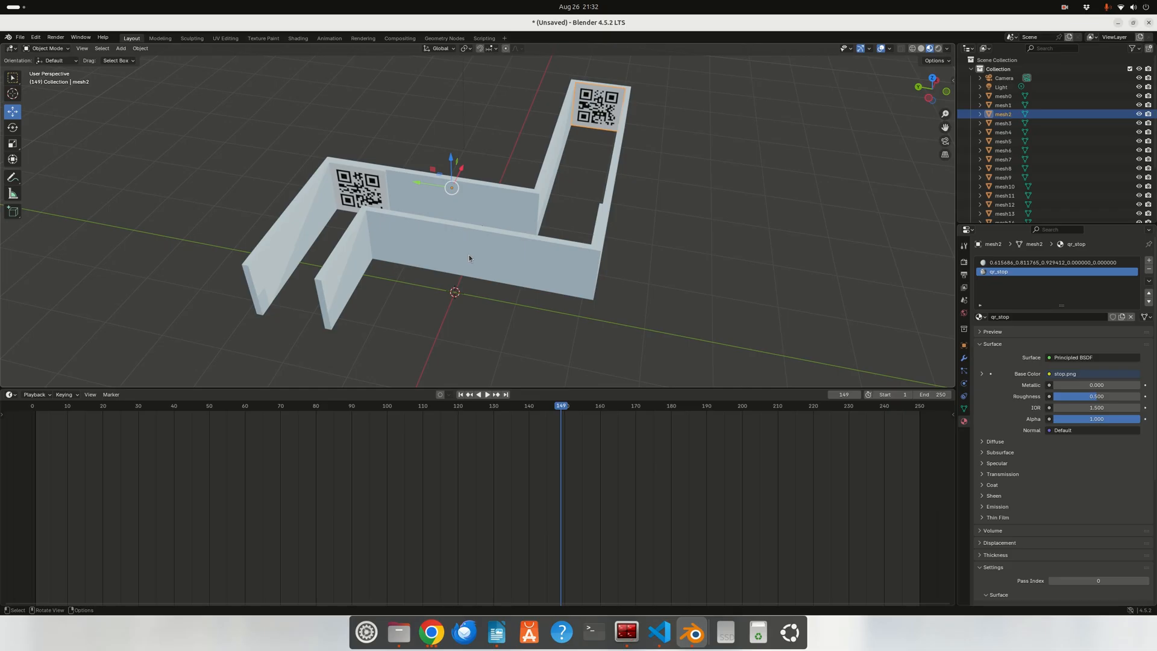
pyautogui.click(1041, 96)
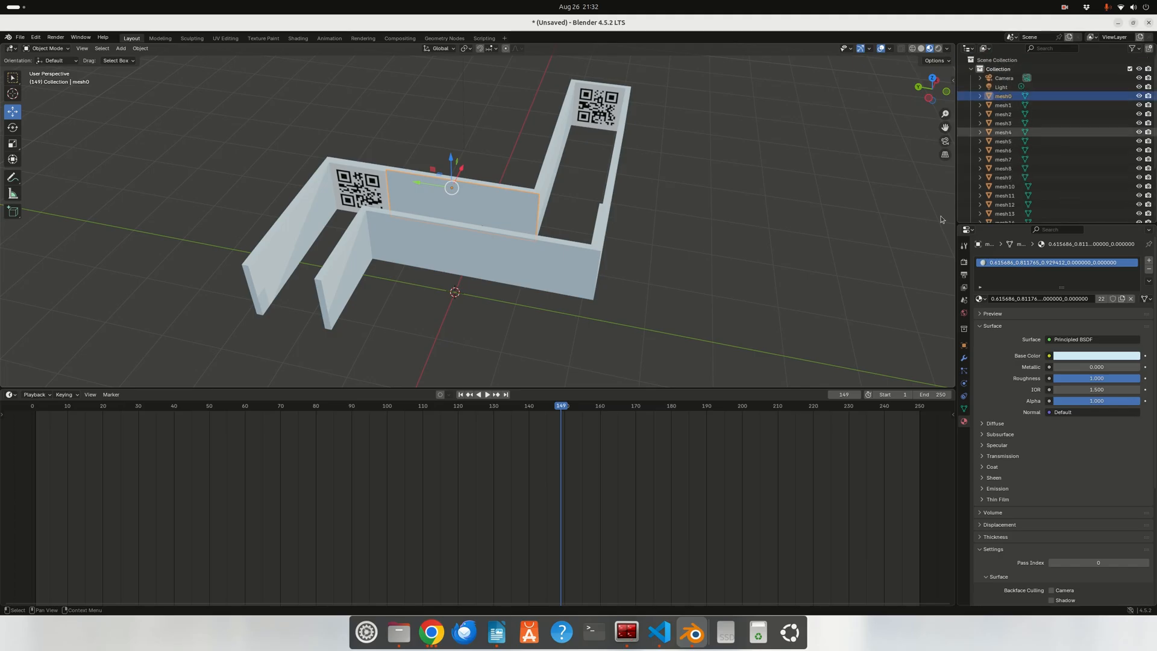
pyautogui.scroll(-2, 999, 90)
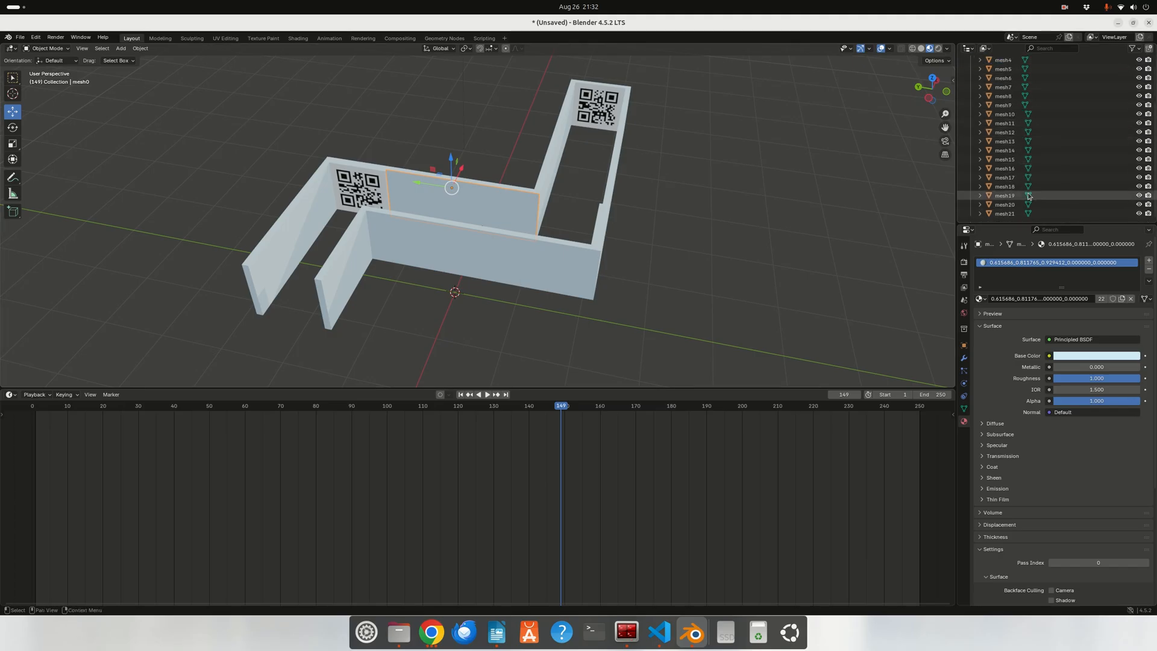
pyautogui.scroll(2, 1024, 114)
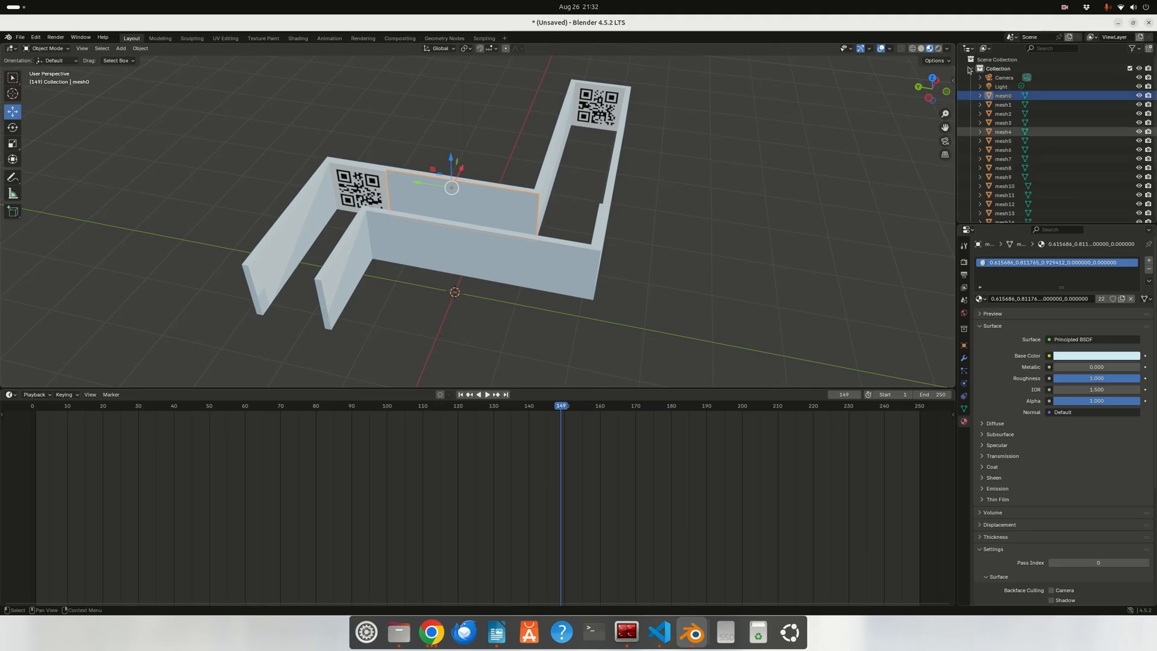
pyautogui.scroll(-5, 1055, 129)
pyautogui.keyDown('shift'); pyautogui.click(1055, 213); pyautogui.keyUp('shift')
pyautogui.scroll(5, 1051, 157)
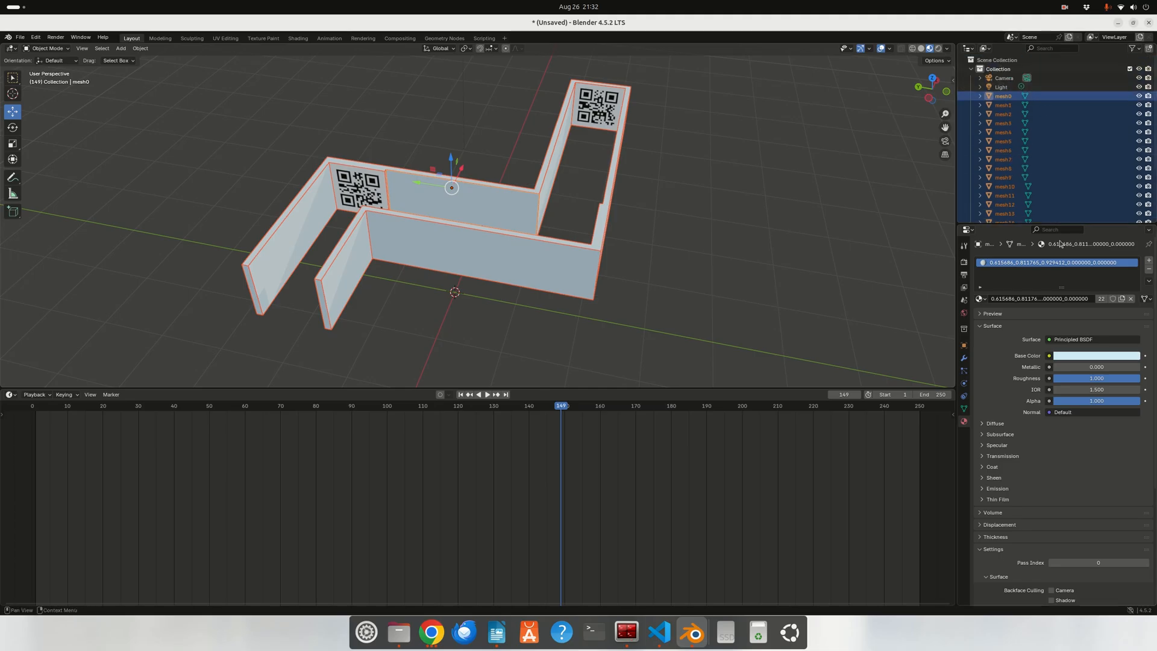
pyautogui.scroll(-2, 1061, 243)
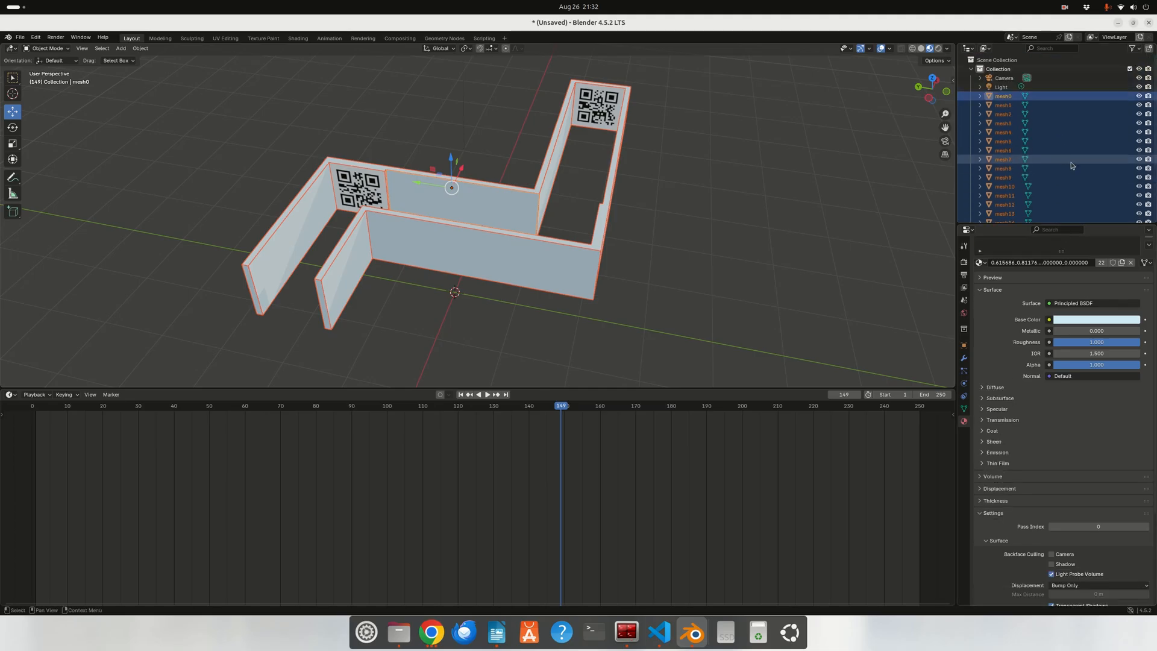
# Step: Start a Collada (.dae) export of the maze with Selection Only enabled
pyautogui.click(21, 38)
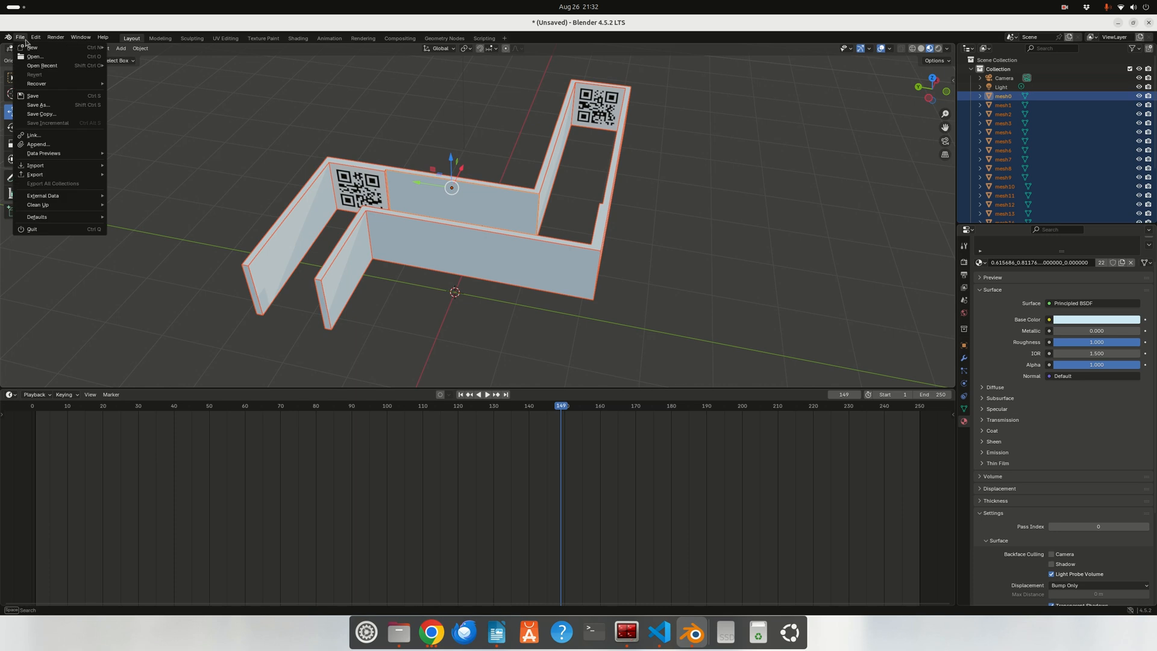
pyautogui.moveTo(55, 175)
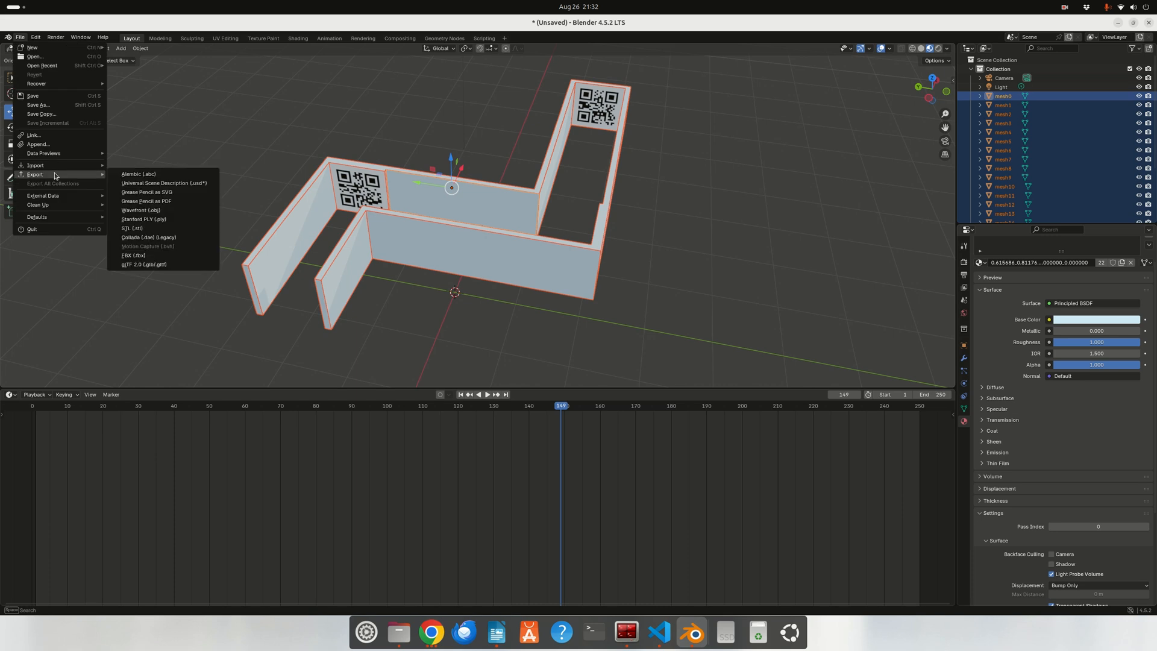
pyautogui.click(150, 238)
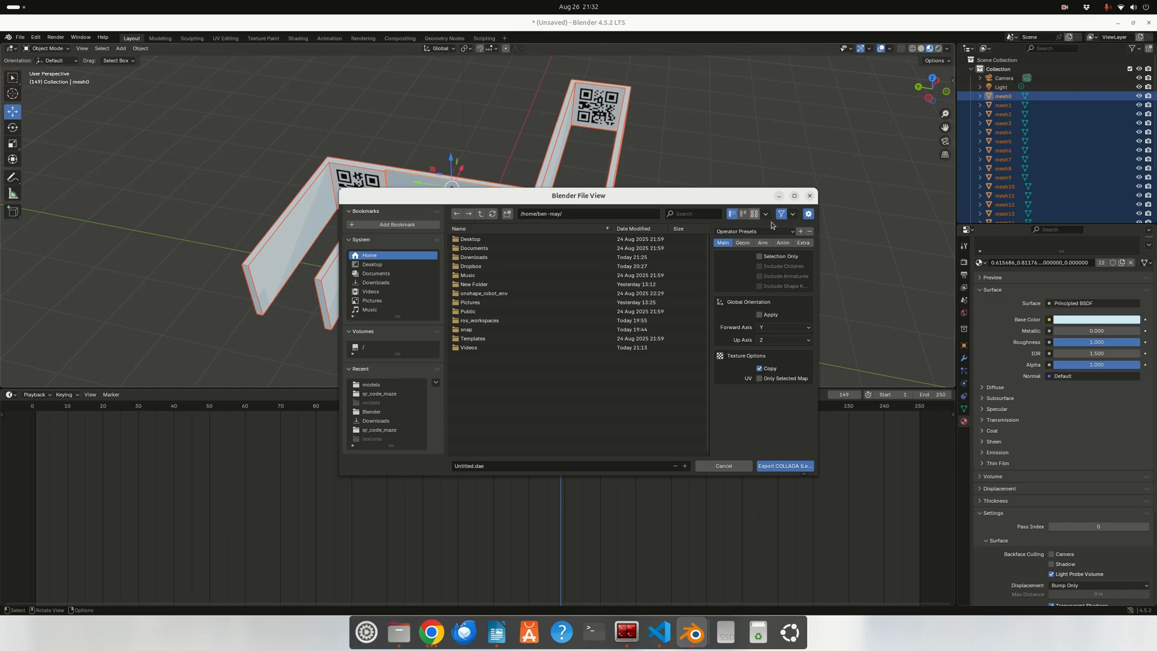
pyautogui.click(759, 257)
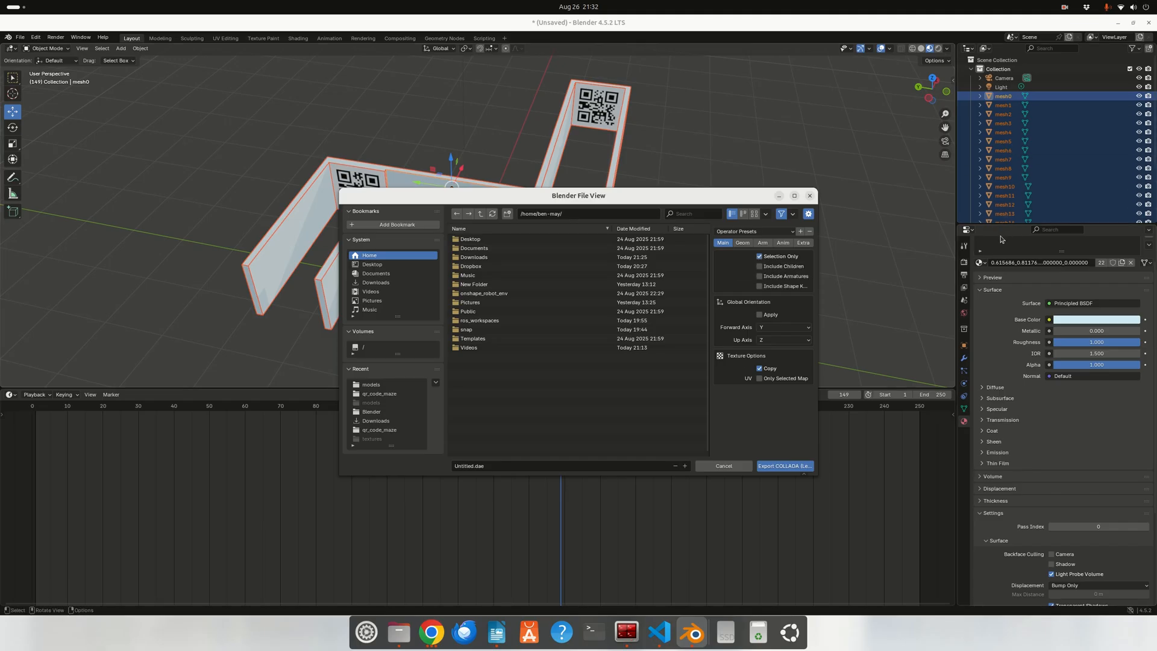
# Step: Export the Collada file as qr_code_maze.dae into the models folder of camlidarbot_description in maze_robot_ws/src
pyautogui.doubleClick(493, 324)
pyautogui.doubleClick(473, 257)
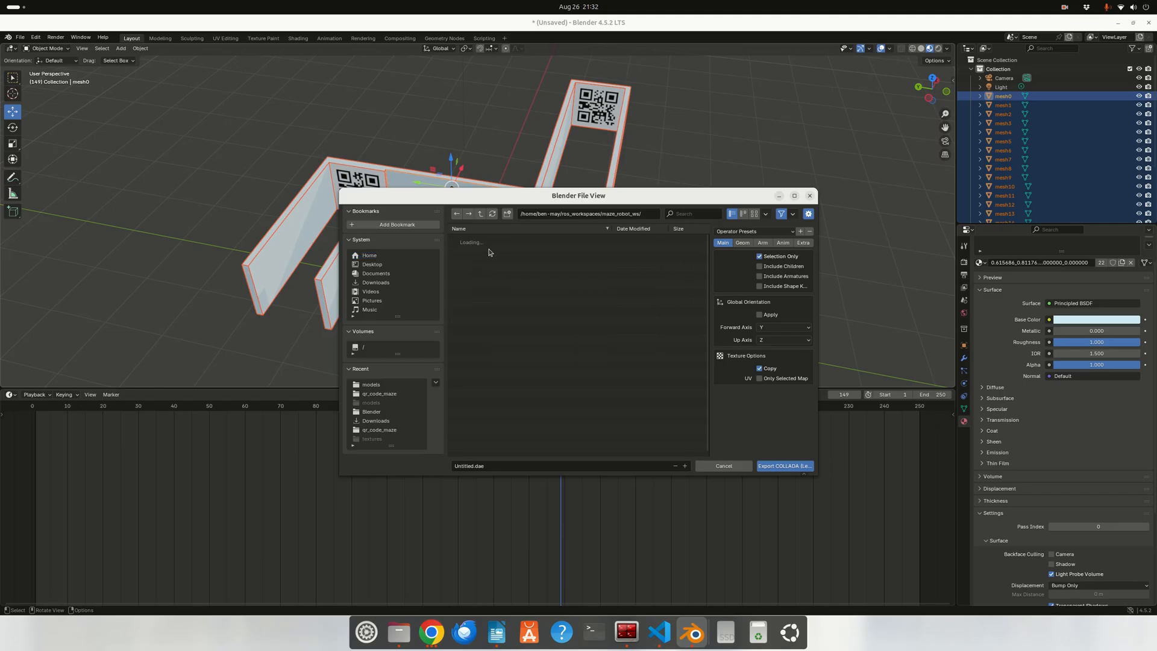
pyautogui.doubleClick(471, 266)
pyautogui.doubleClick(485, 240)
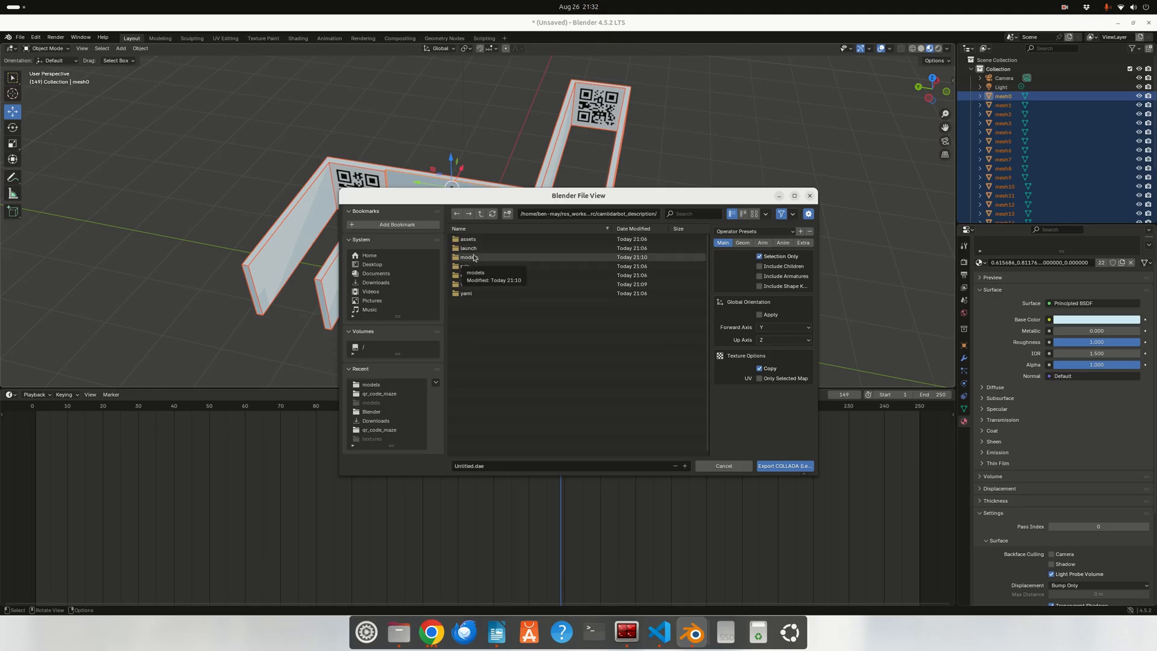
pyautogui.doubleClick(473, 257)
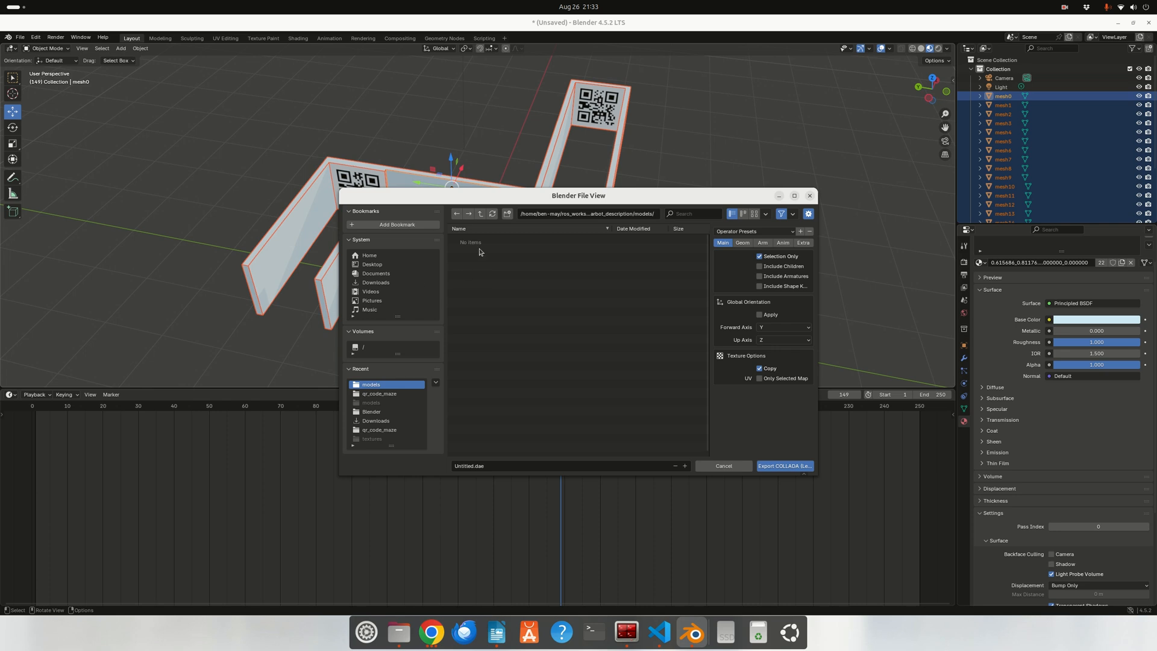
pyautogui.click(467, 466)
pyautogui.click(470, 466)
pyautogui.click(782, 466)
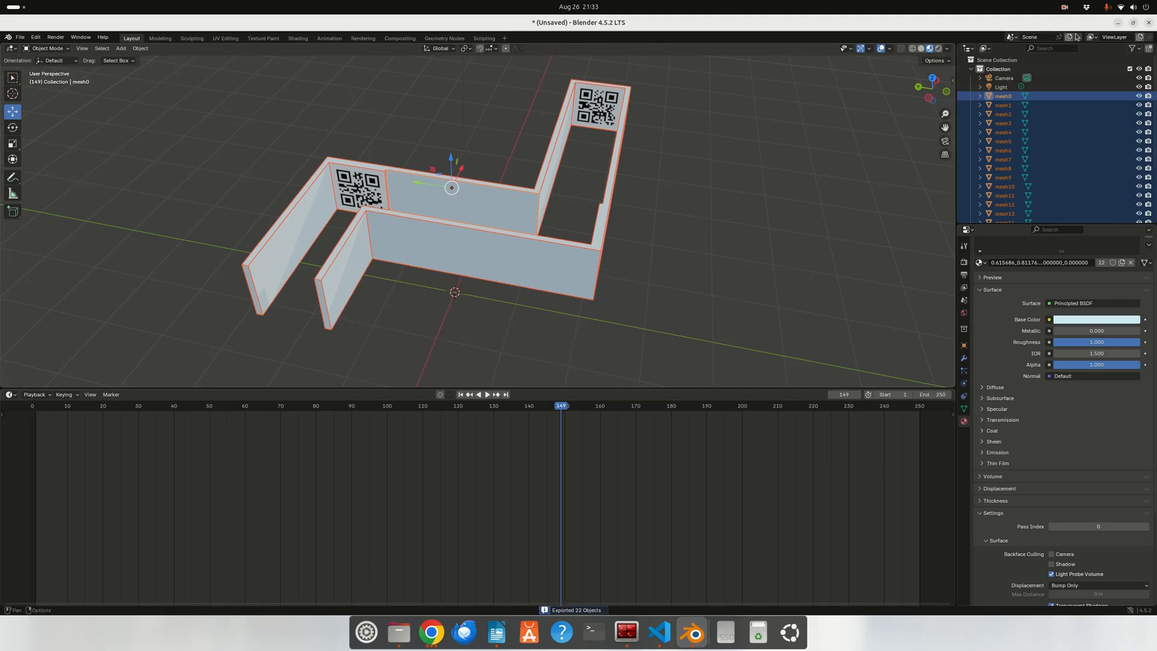
# Step: Minimize Blender, switch to VS Code, and open qr_code_maze.dae from the package's models folder
pyautogui.click(1117, 23)
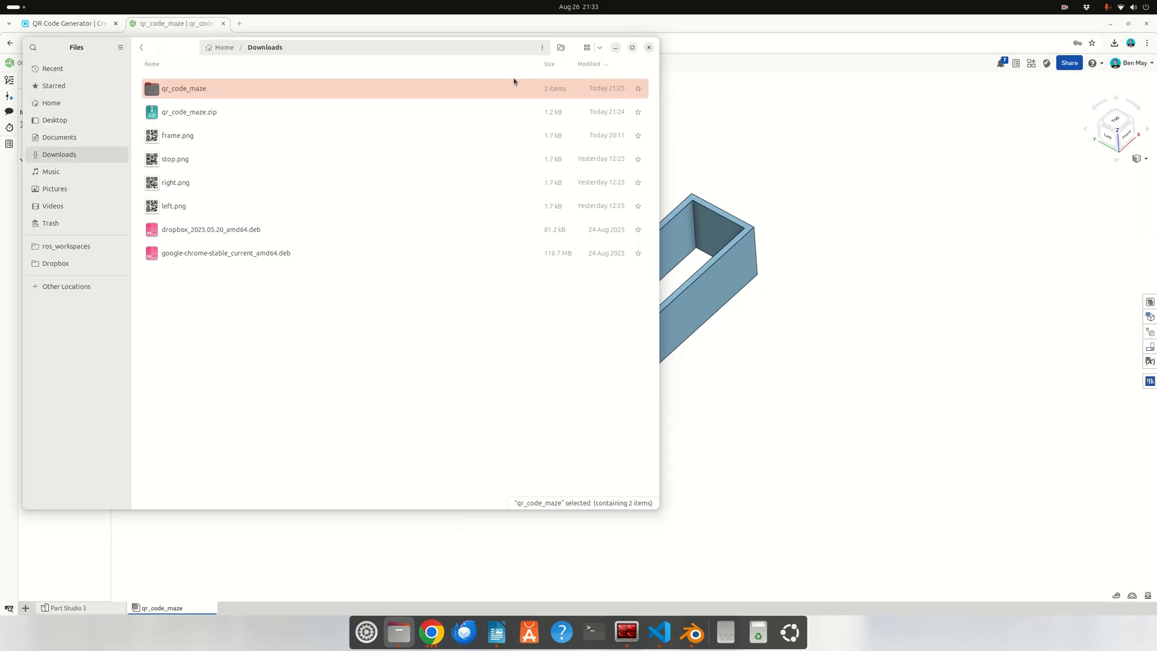
pyautogui.click(659, 631)
pyautogui.click(426, 162)
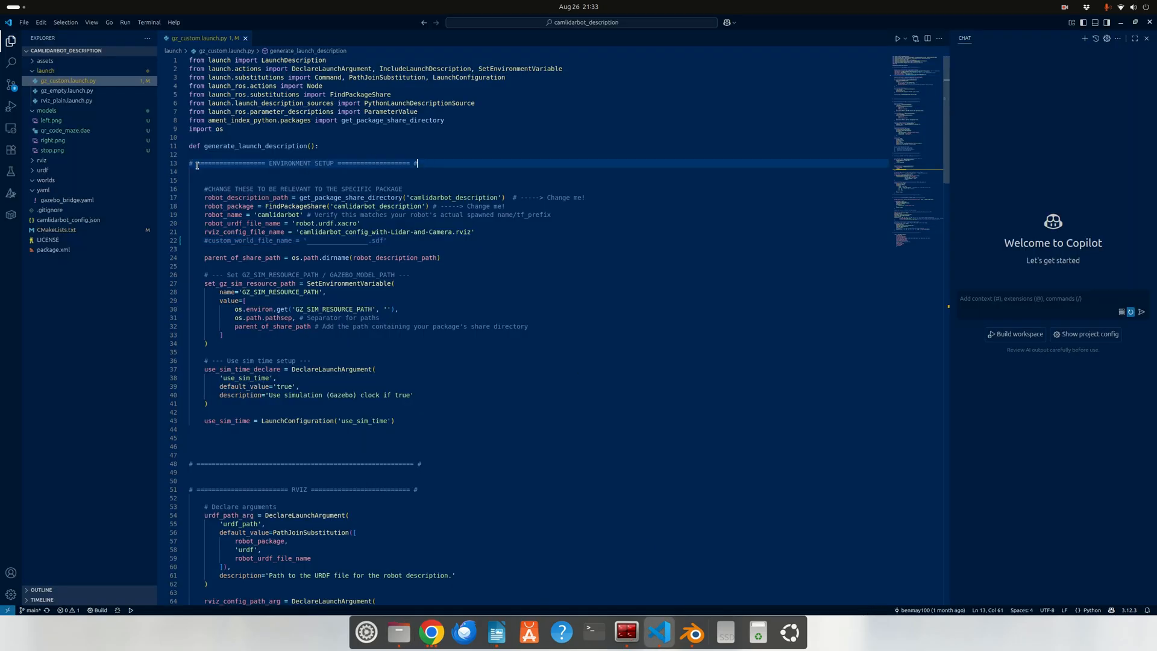
pyautogui.click(34, 71)
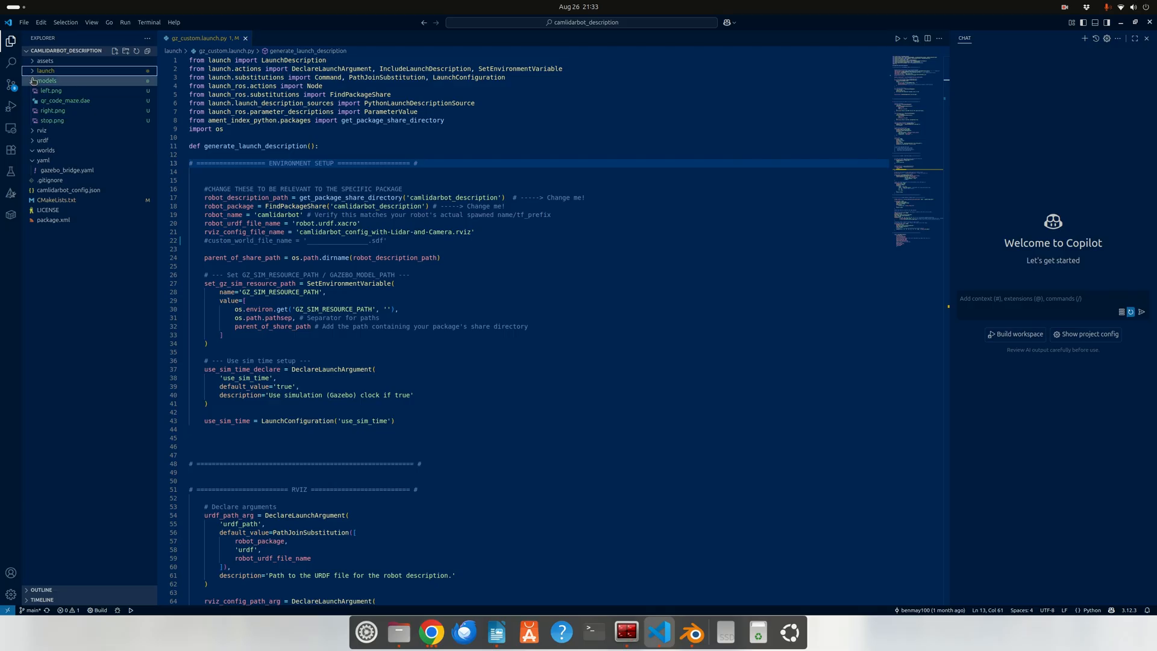
pyautogui.click(57, 101)
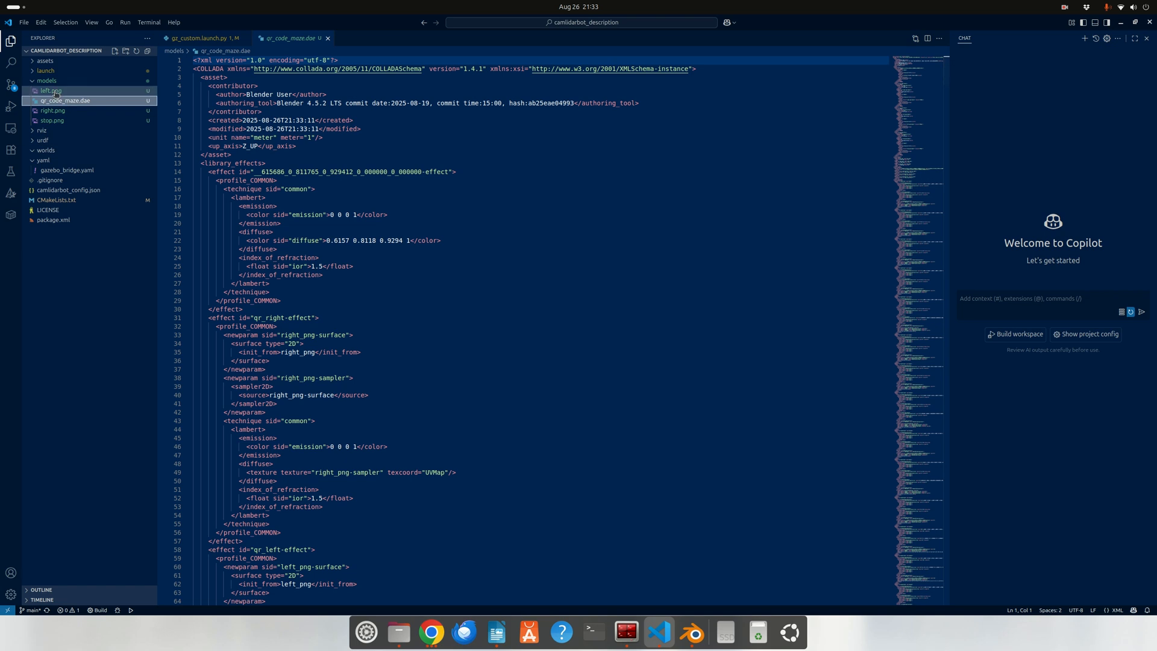
# Step: Fold the library_effects block in qr_code_maze.dae and examine the image file paths in the library_images section
pyautogui.click(187, 163)
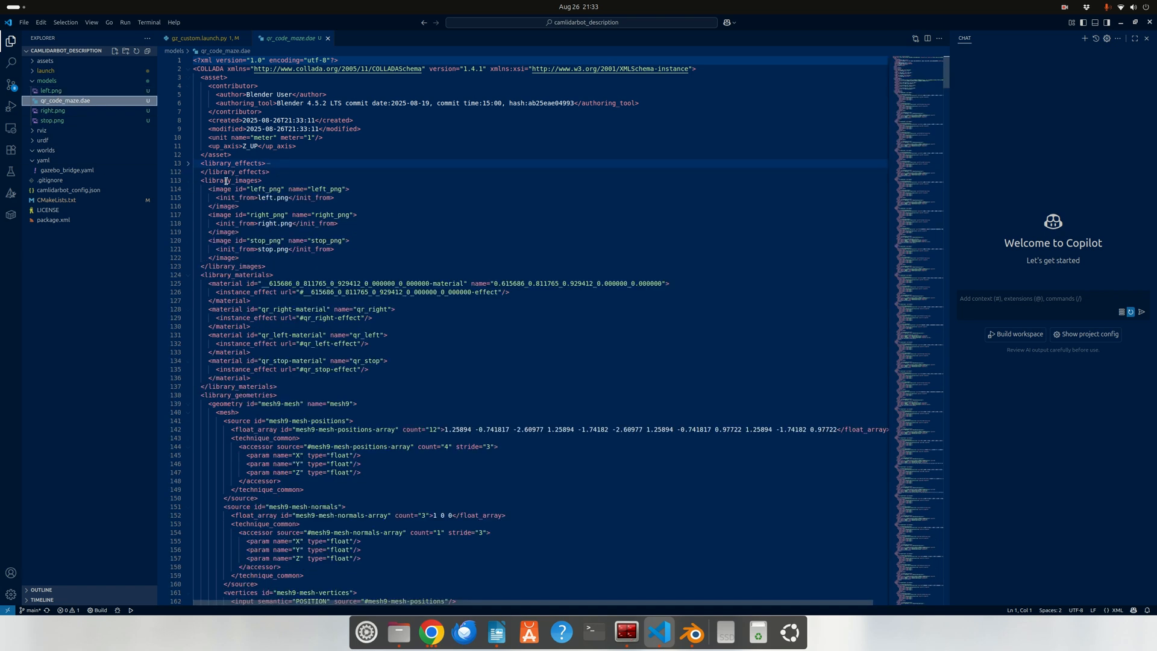
pyautogui.moveTo(202, 180); pyautogui.dragTo(279, 264)
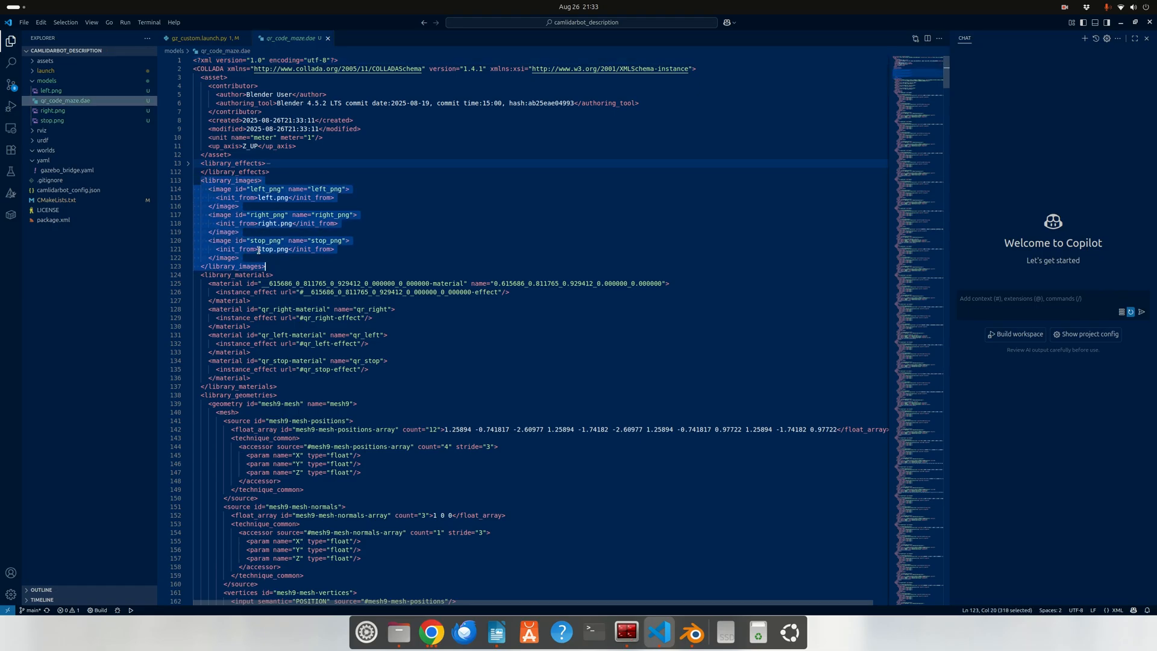
pyautogui.doubleClick(266, 223)
pyautogui.doubleClick(267, 198)
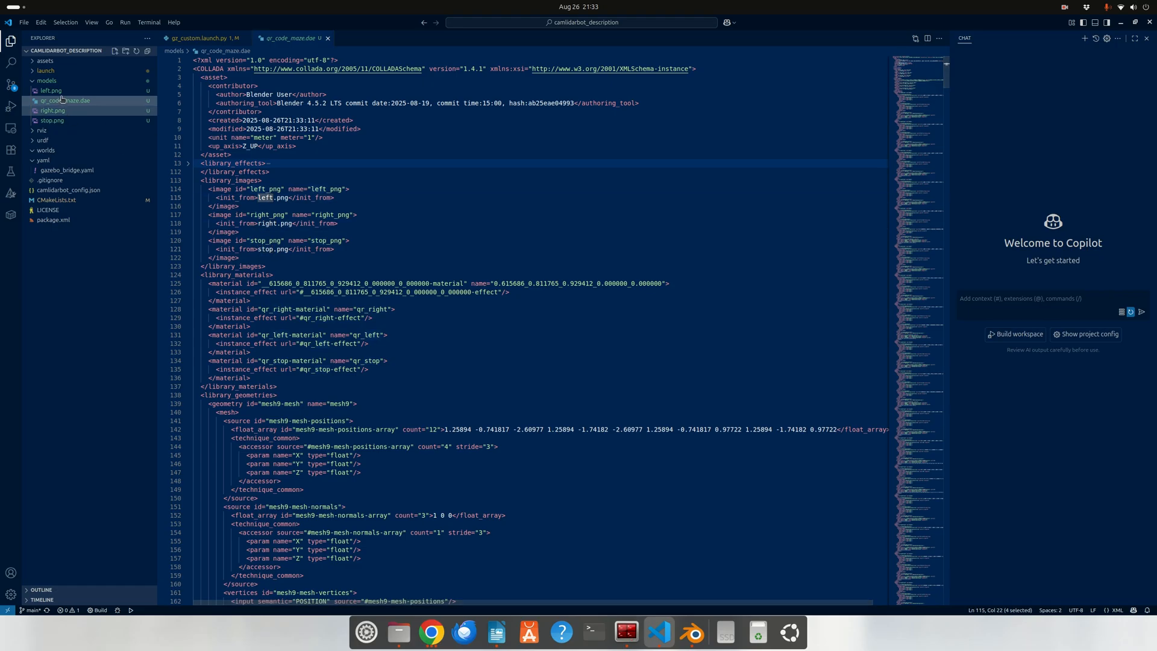
pyautogui.click(248, 256)
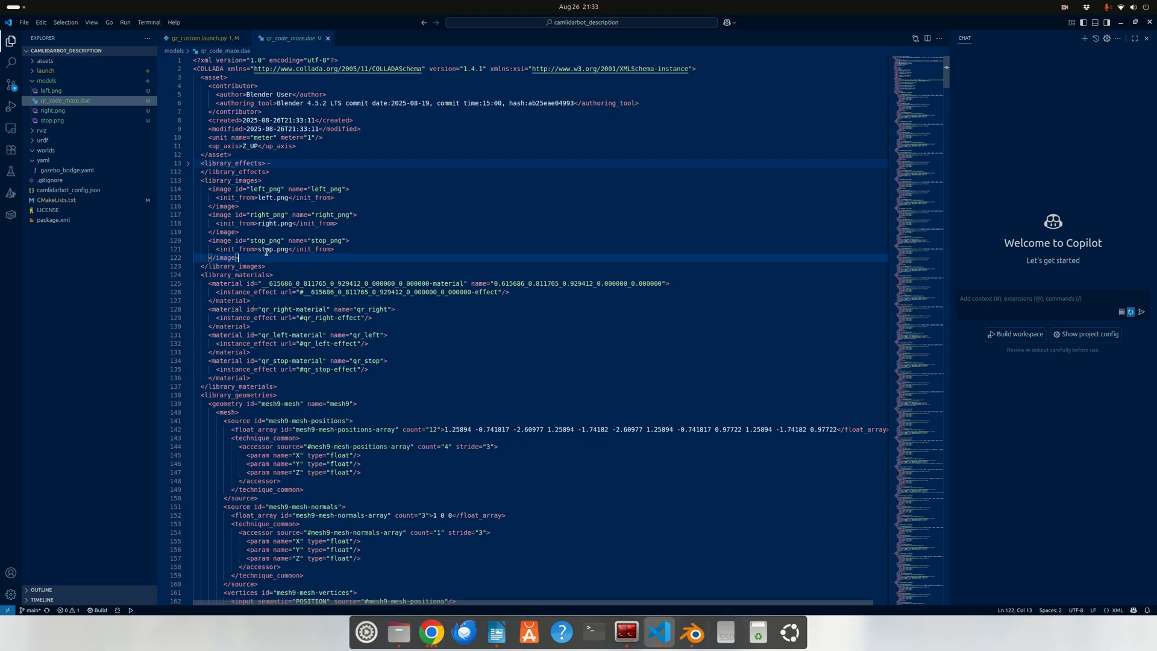
pyautogui.click(272, 197)
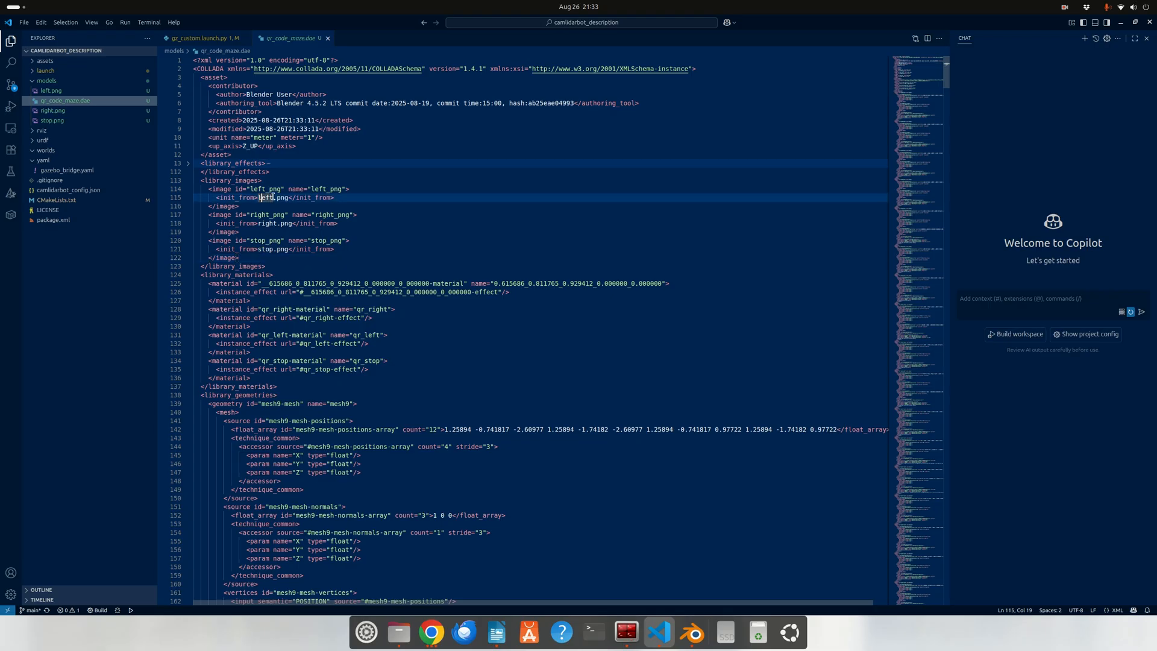
pyautogui.click(258, 257)
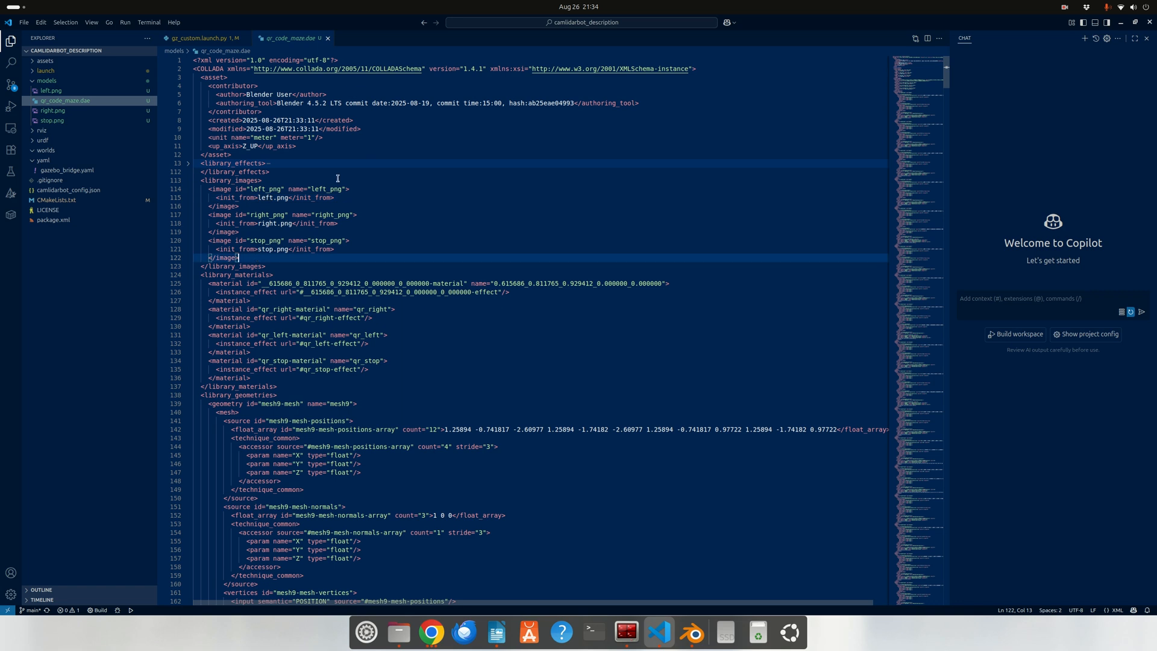
pyautogui.click(303, 164)
pyautogui.click(303, 231)
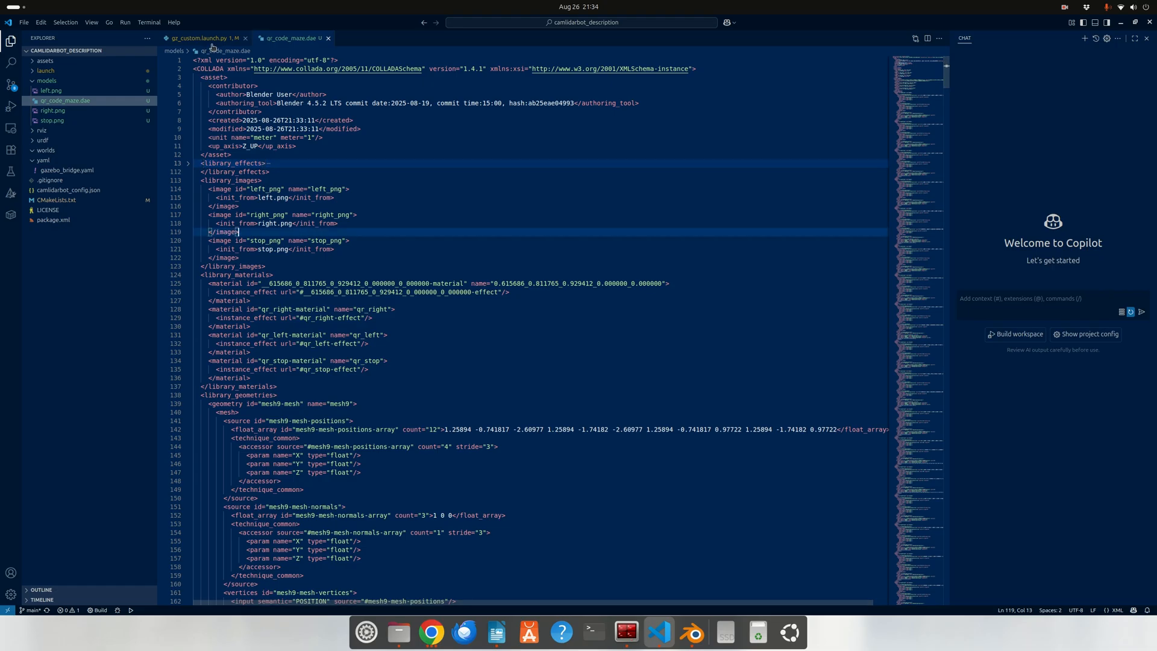
# Step: Bring gz_custom.launch.py back up, switch to the terminal, and run colcon build from the maze_robot_ws root
pyautogui.hotkey('ctrl', 'Tab')
pyautogui.click(255, 134)
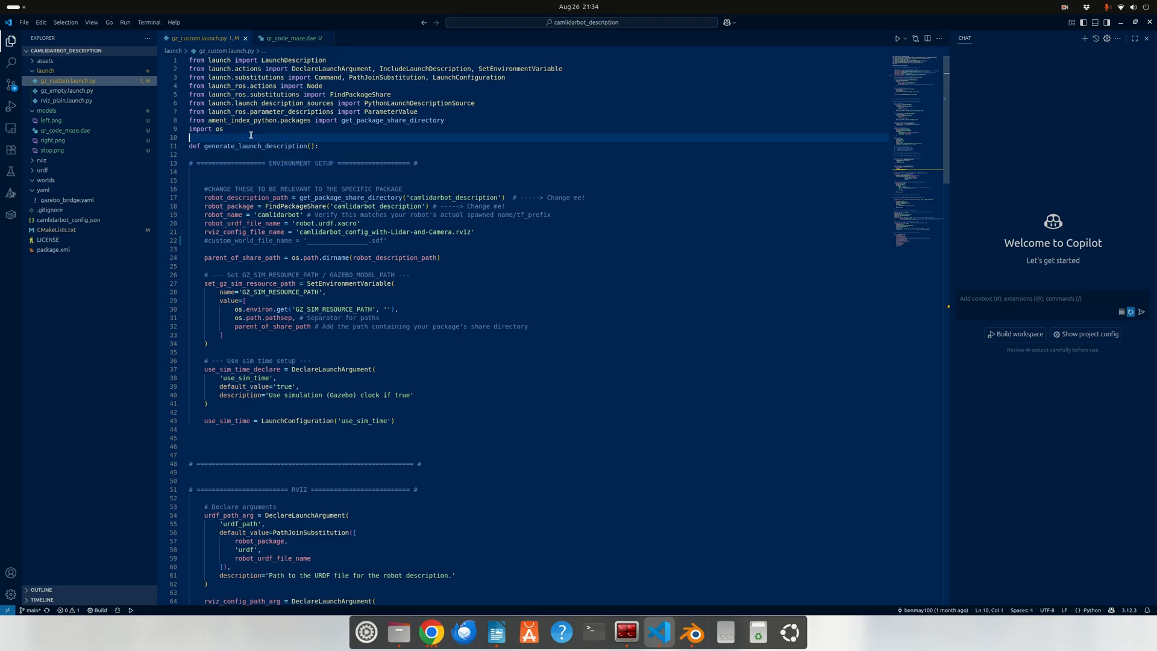
pyautogui.click(628, 632)
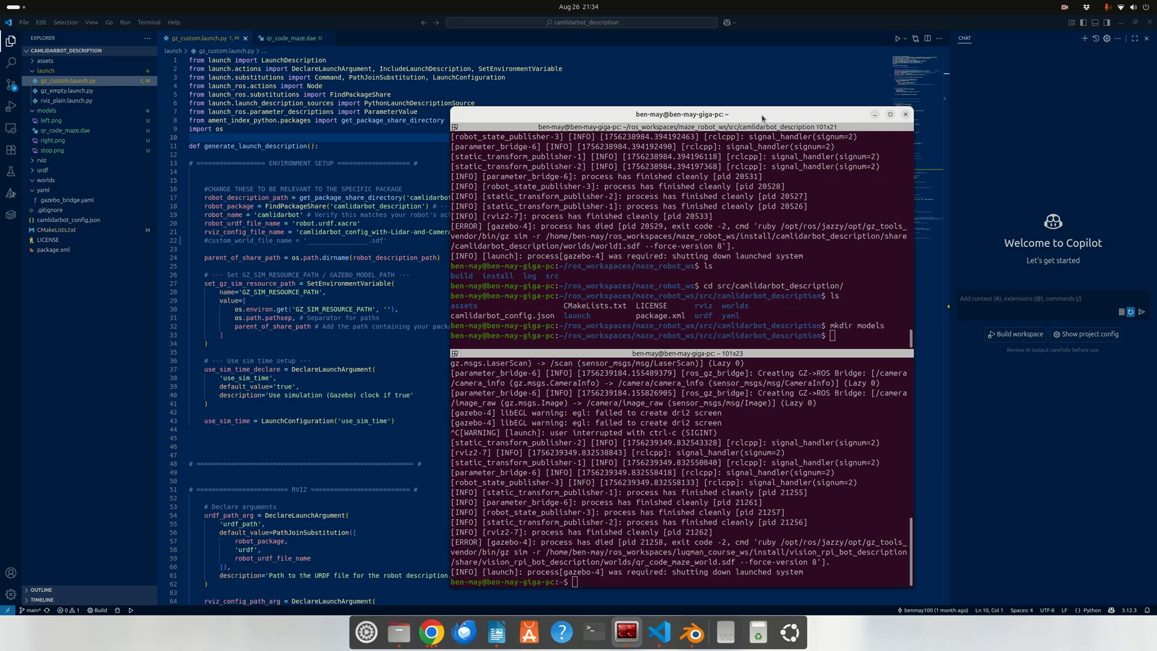
pyautogui.click(862, 335)
pyautogui.write('cd ../../')
pyautogui.press('Return')
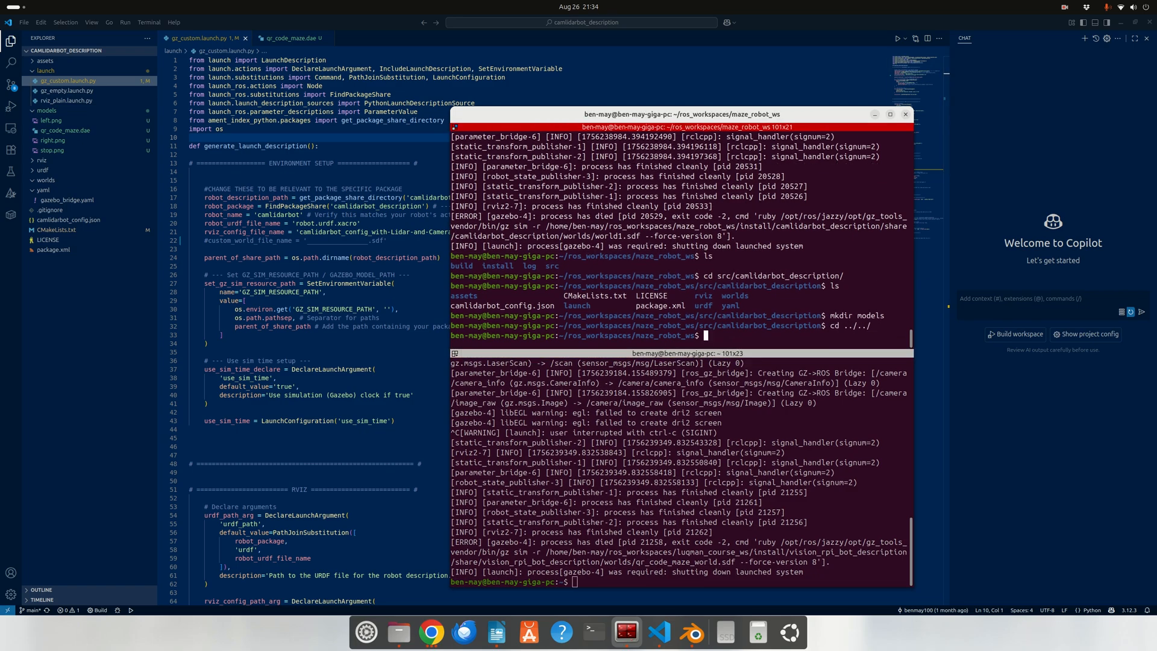
pyautogui.write('colcon build')
pyautogui.press('Return')
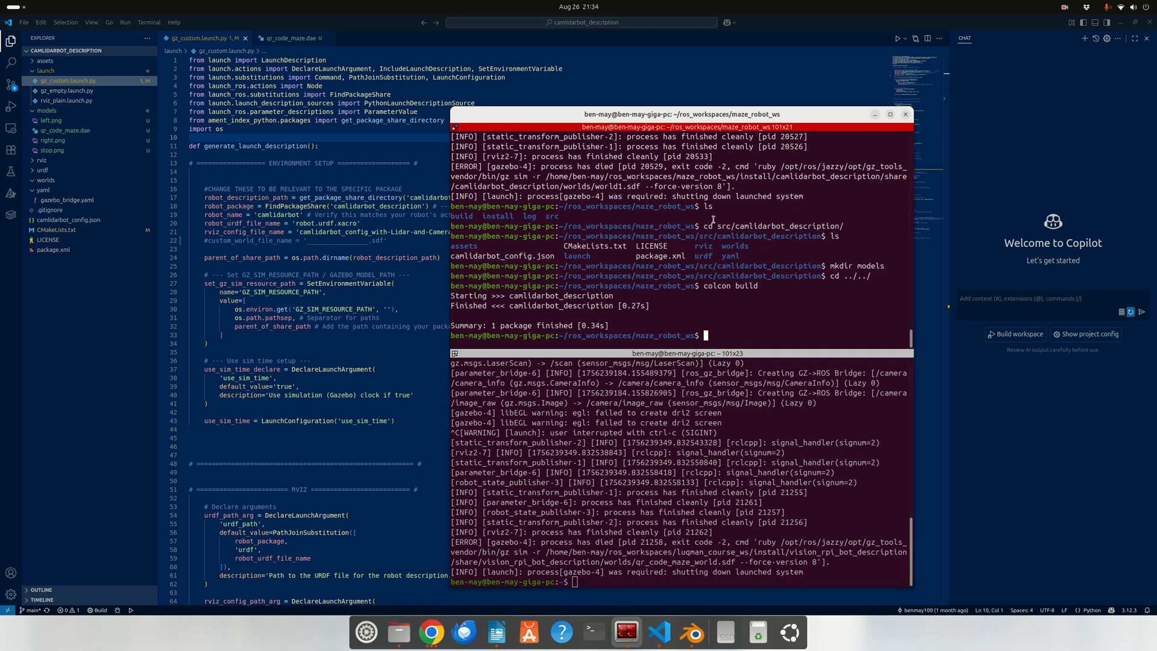
# Step: Source ~/.bashrc in the terminal and launch gz_empty.launch.py from the camlidarbot_description package with ros2 launch
pyautogui.write('source ~/.bashrc')
pyautogui.press('Return')
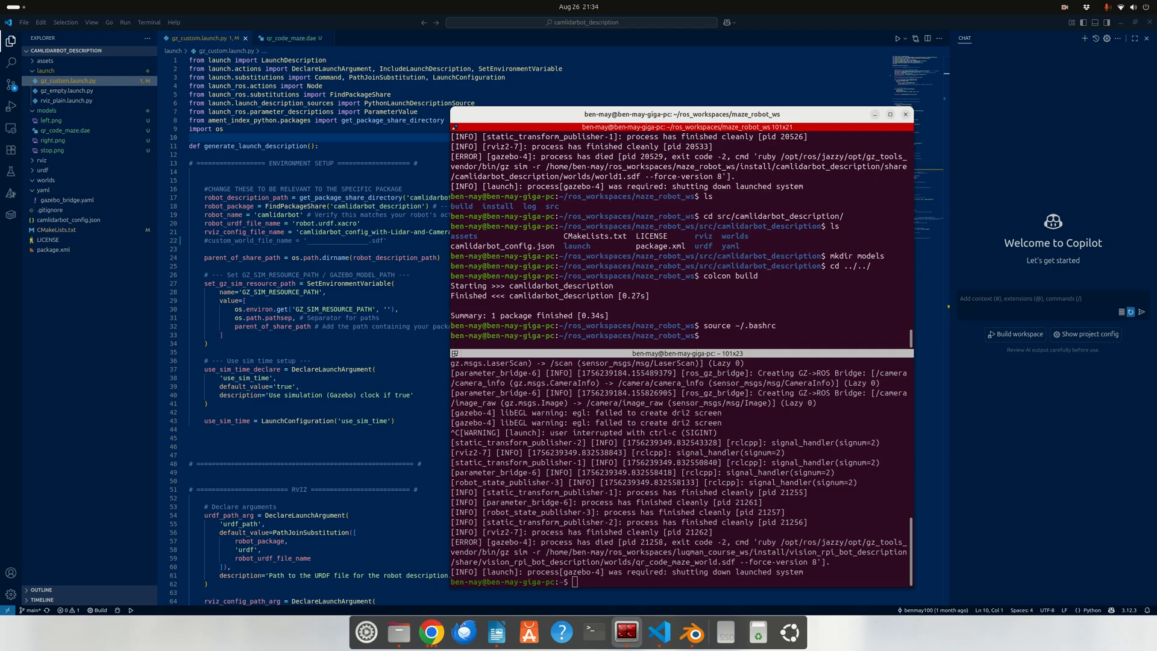
pyautogui.write('ros2 launch cam')
pyautogui.press('Tab')
pyautogui.write('gz_e')
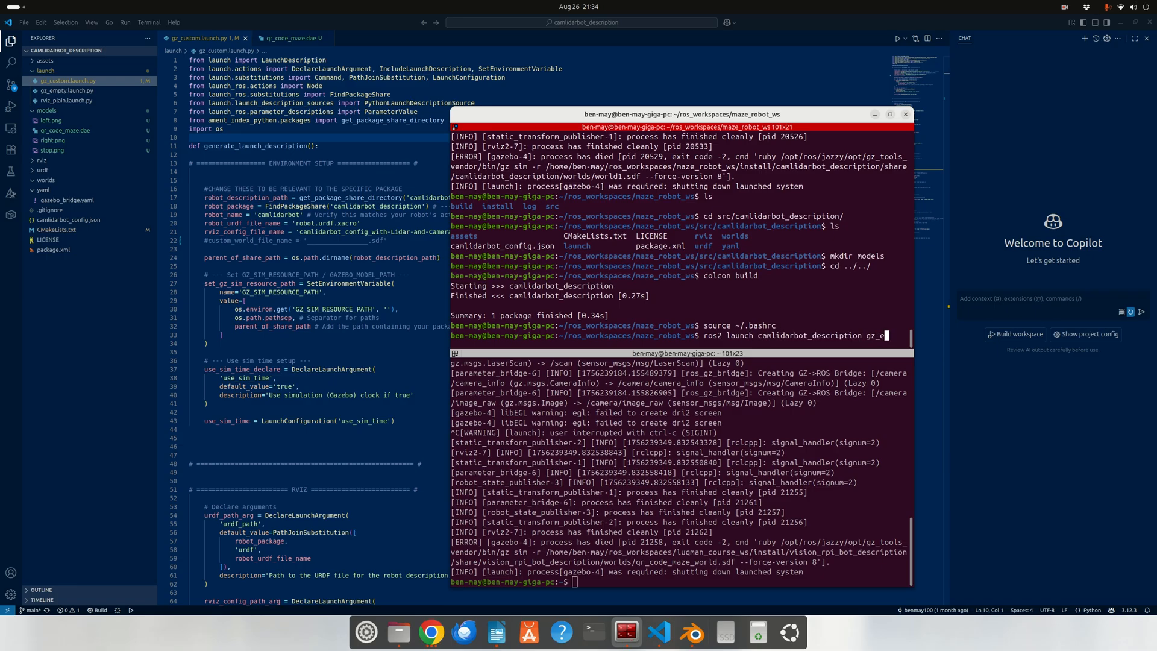
pyautogui.press('Tab')
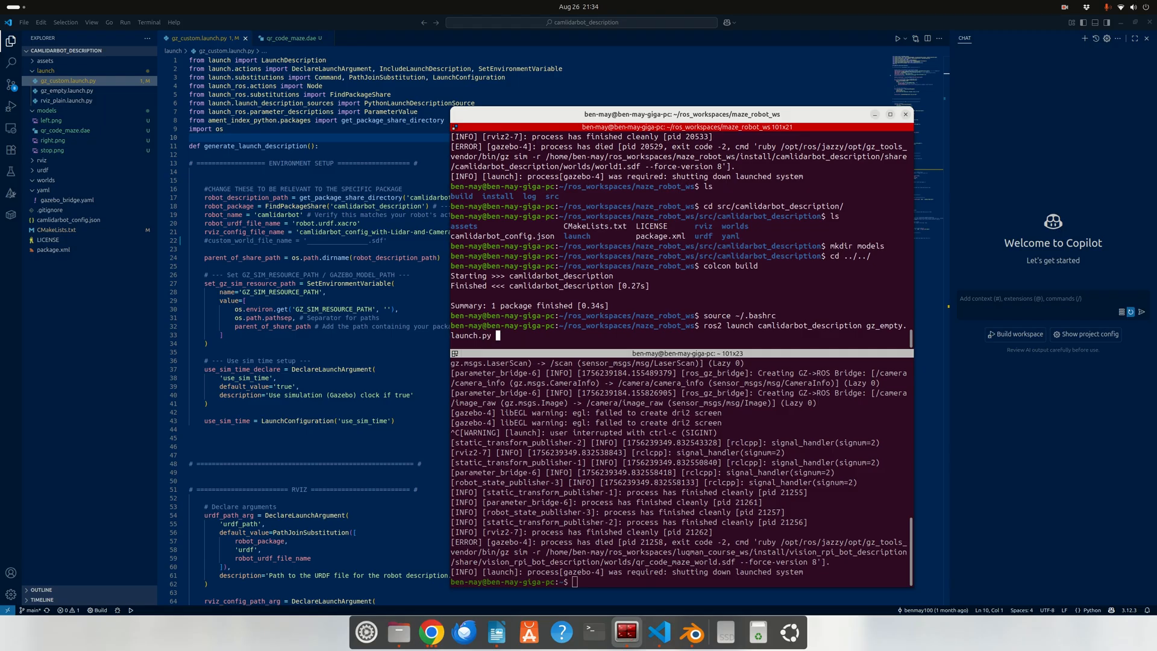
pyautogui.press('Return')
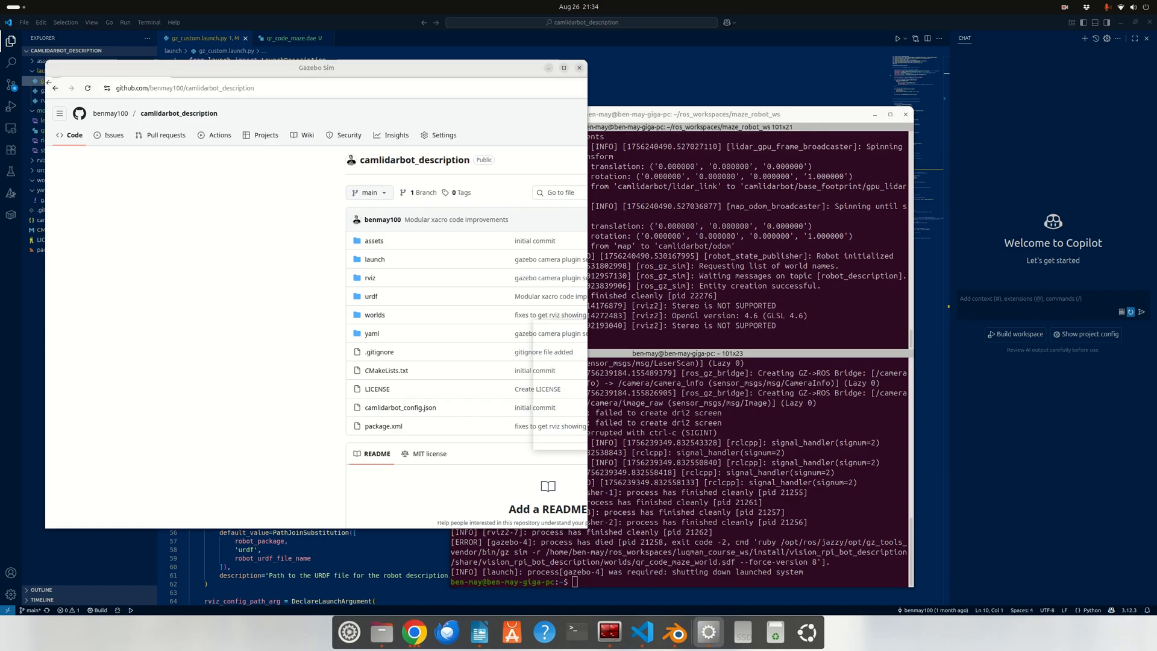
# Step: Move the terminal window out of the way and enlarge the Gazebo Sim window for a closer view of the robot
pyautogui.moveTo(599, 114); pyautogui.dragTo(1156, 104)
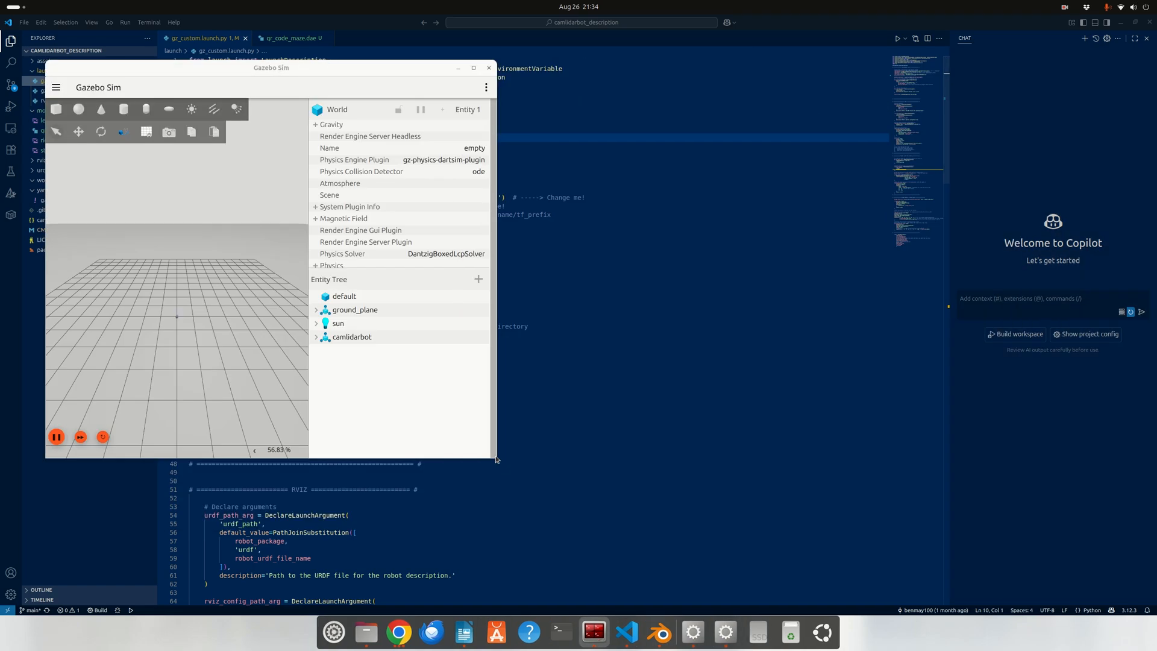
pyautogui.moveTo(495, 459); pyautogui.dragTo(926, 556)
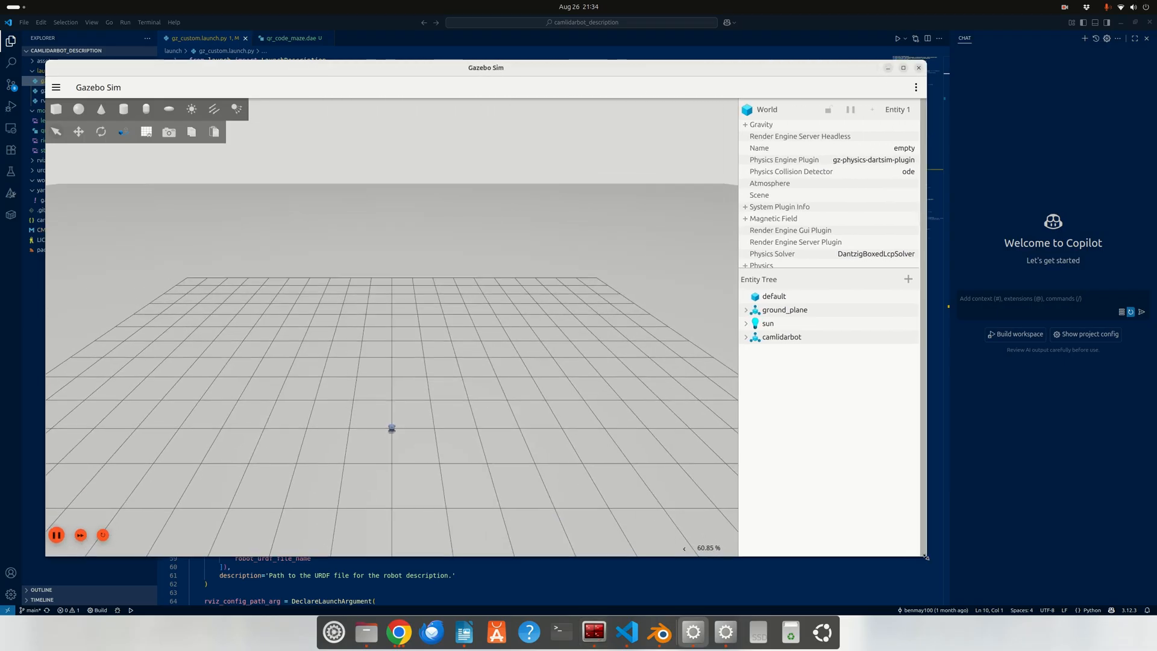
pyautogui.scroll(5, 464, 406)
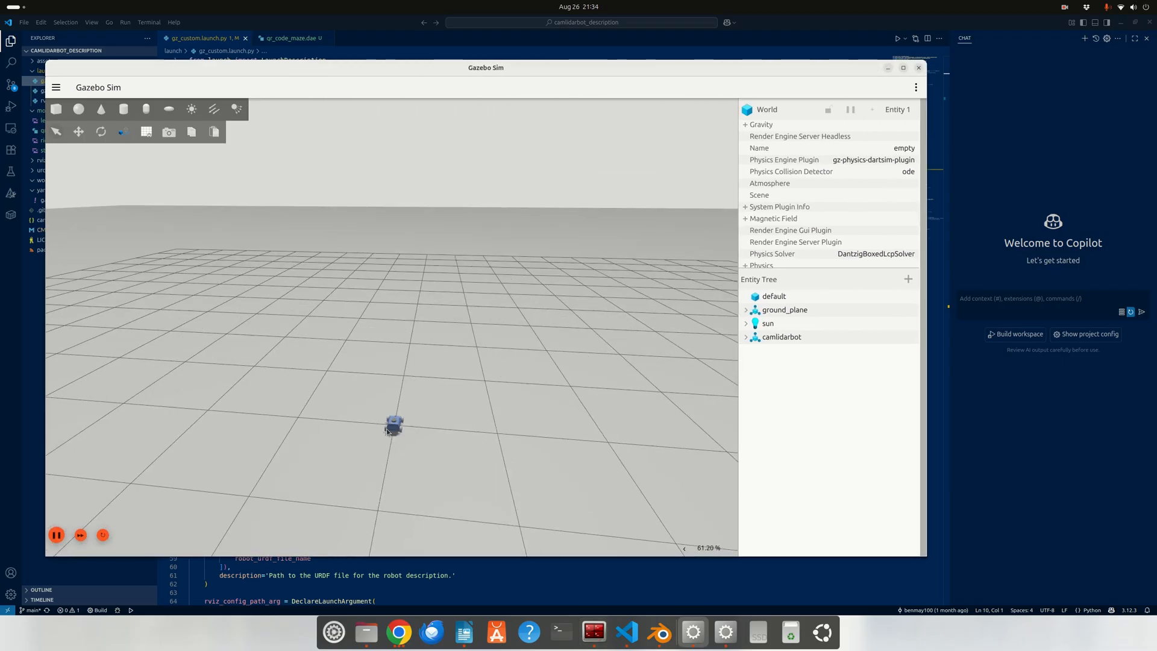
pyautogui.scroll(-1, 390, 433)
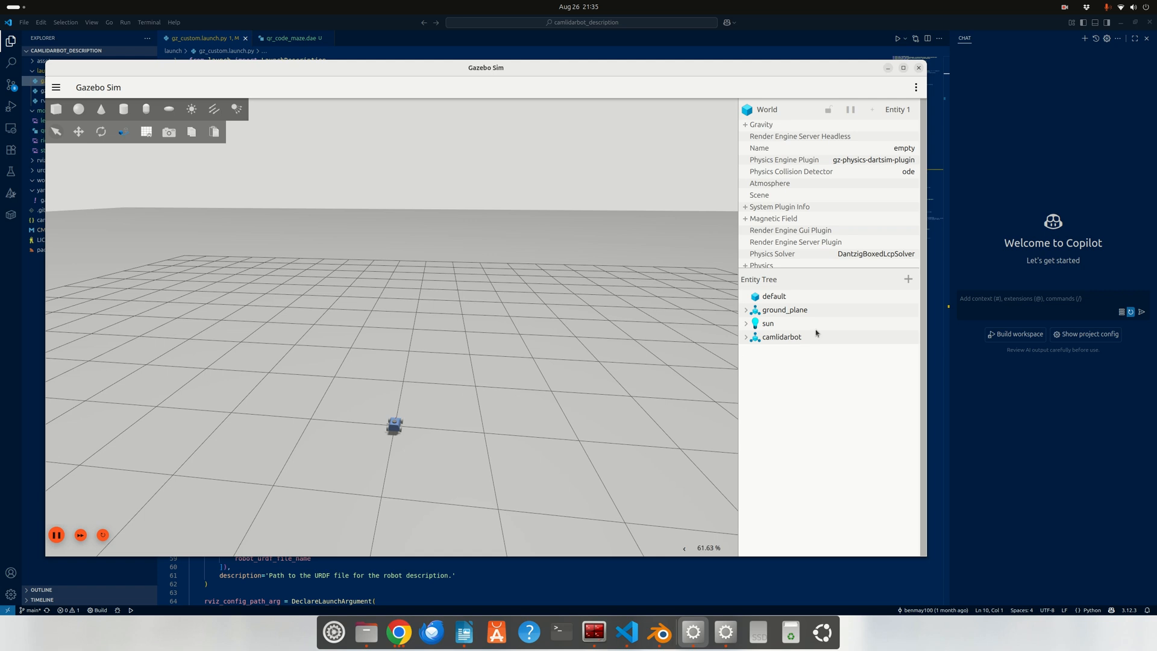
# Step: Add qr_code_maze.dae from camlidarbot_description/models in maze_robot_ws/src as a mesh model, placing it with the robot at the maze entrance
pyautogui.click(908, 280)
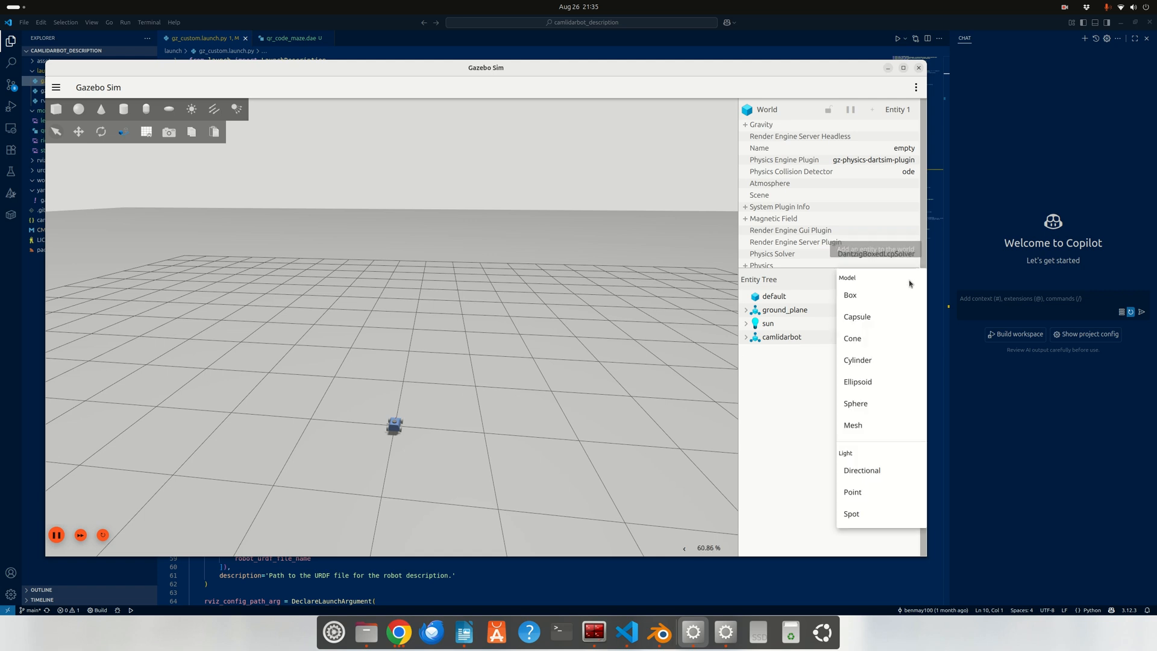
pyautogui.click(850, 422)
pyautogui.doubleClick(386, 256)
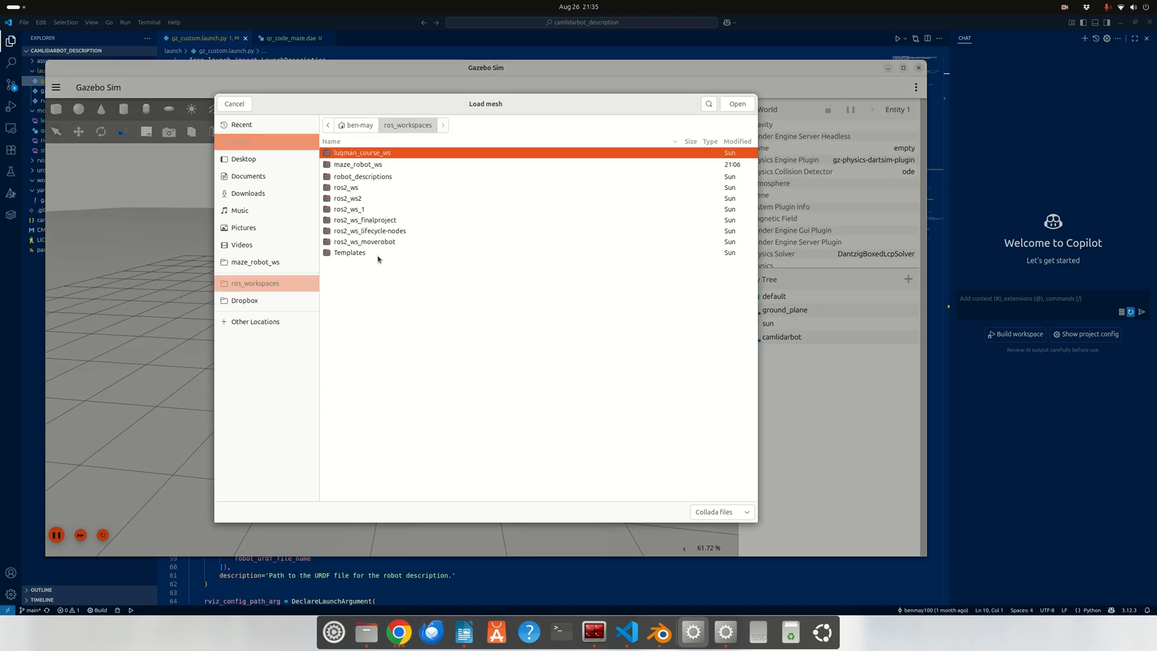
pyautogui.doubleClick(374, 164)
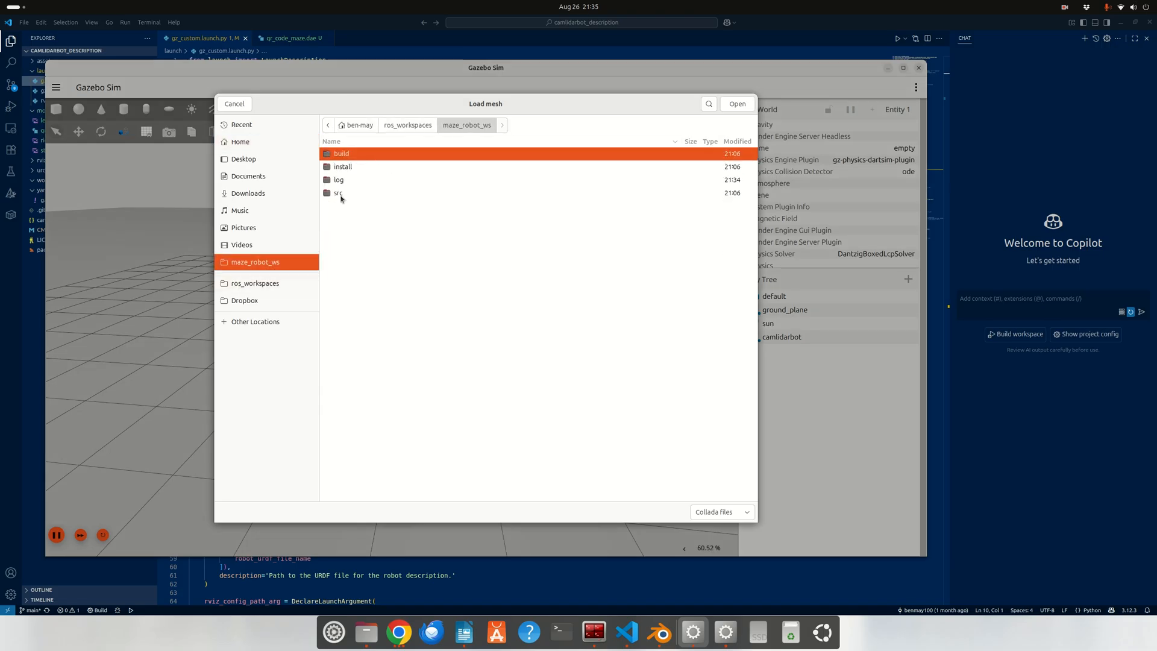
pyautogui.doubleClick(341, 190)
pyautogui.doubleClick(358, 155)
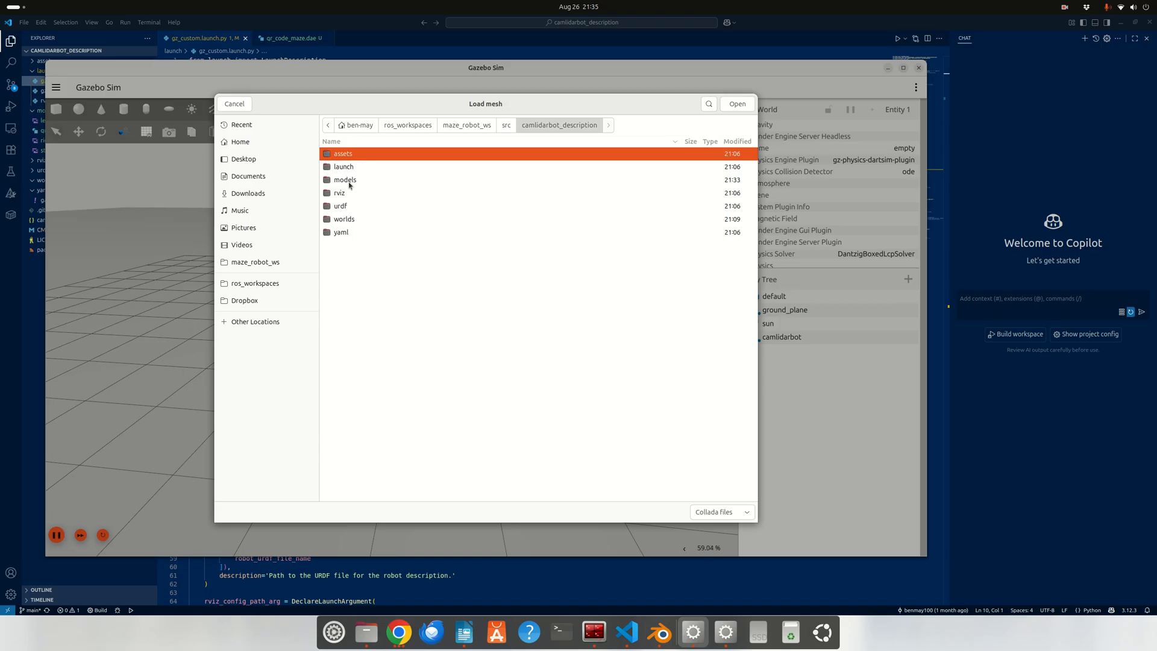
pyautogui.doubleClick(345, 181)
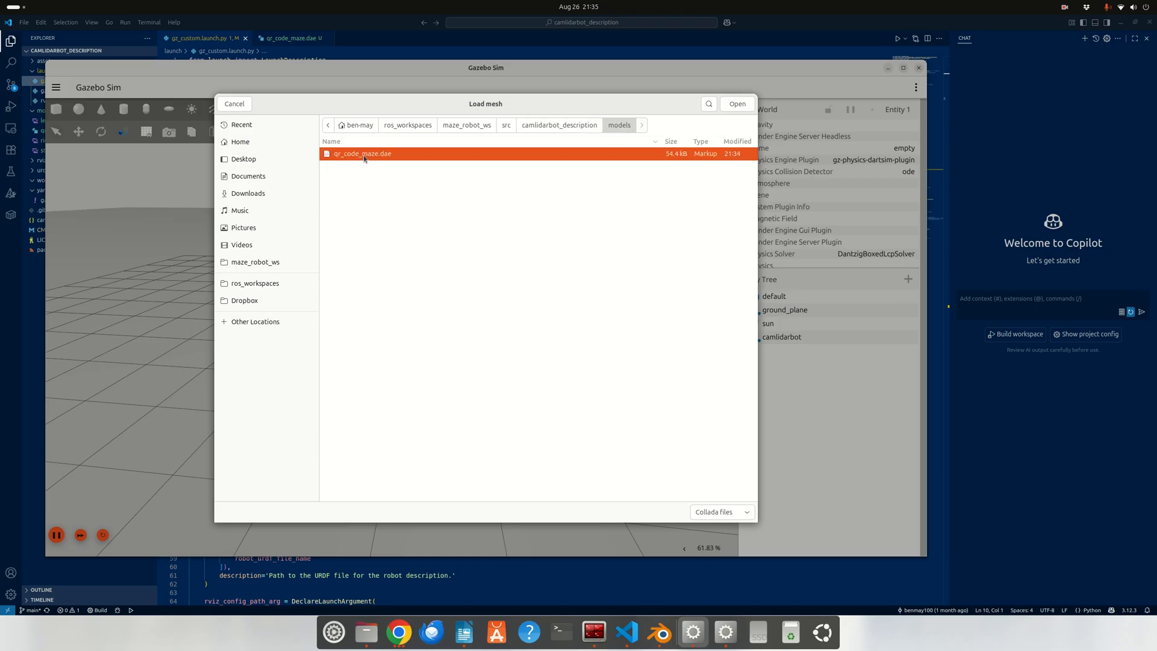
pyautogui.click(743, 106)
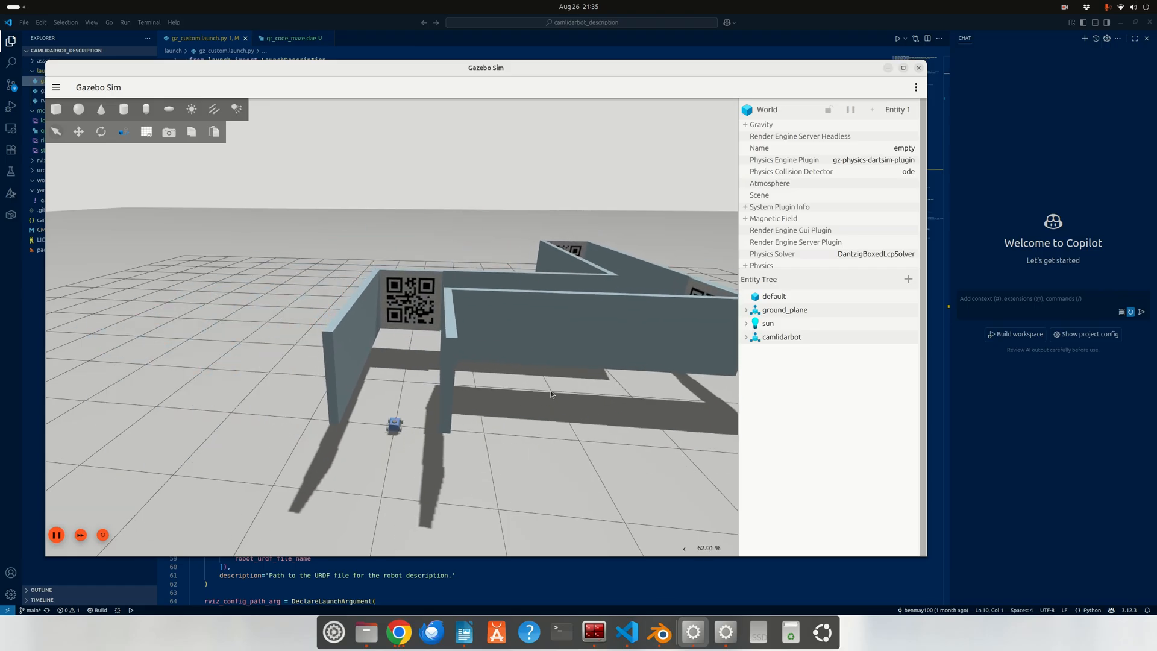
pyautogui.click(551, 390)
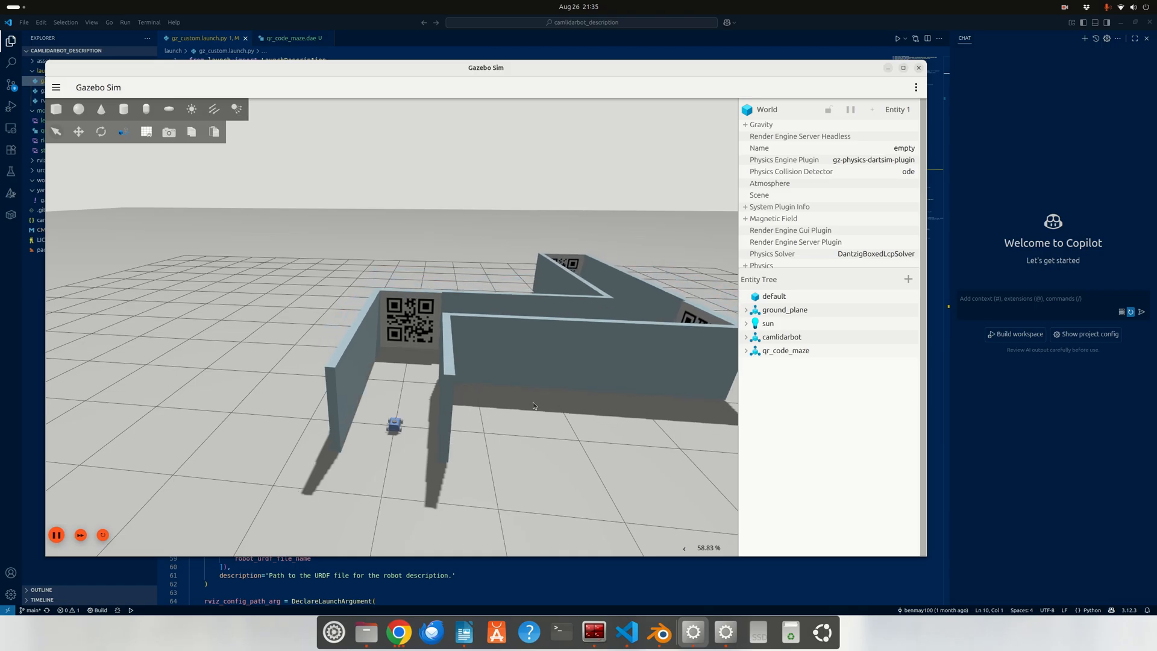
# Step: Translate the qr_code_maze model slightly forward along its red X axis, keeping the entrance corridor around the robot
pyautogui.scroll(1, 483, 417)
pyautogui.moveTo(483, 417); pyautogui.dragTo(464, 450, button='middle')
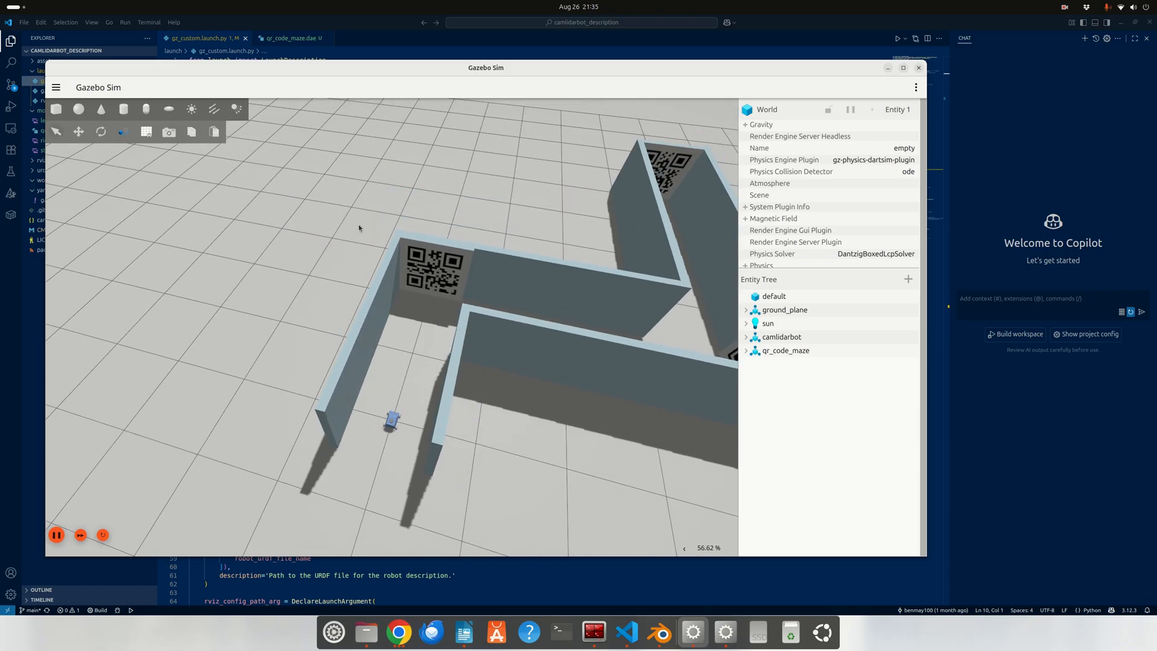
pyautogui.click(497, 277)
pyautogui.click(79, 132)
pyautogui.moveTo(560, 324); pyautogui.dragTo(565, 303)
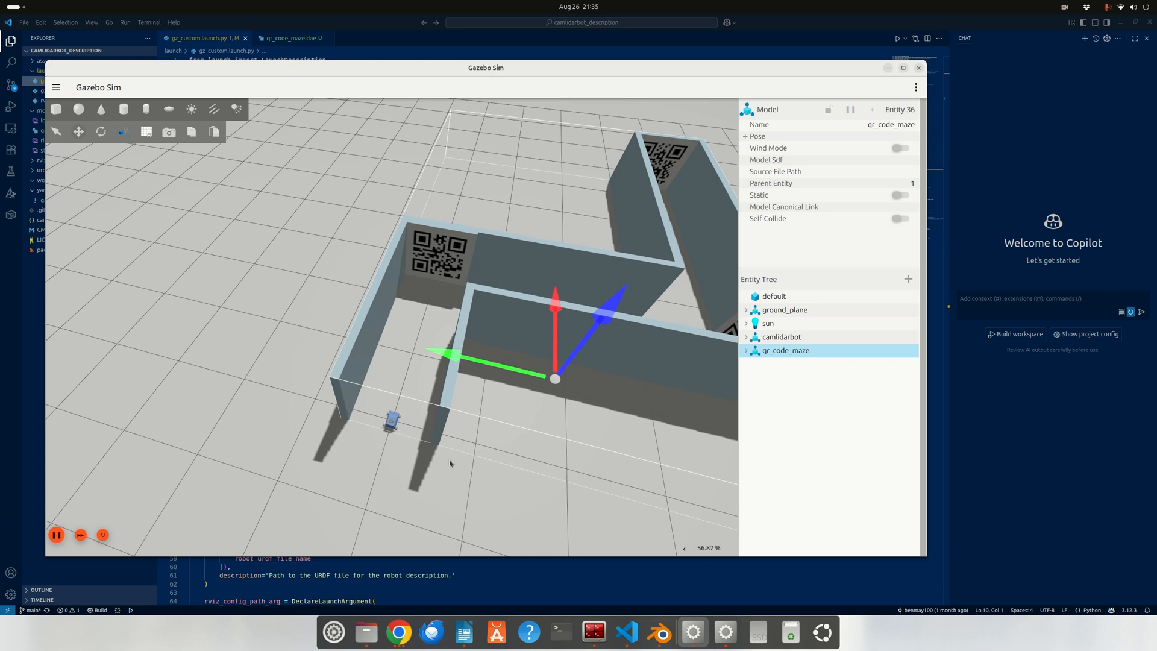
pyautogui.click(532, 459)
pyautogui.moveTo(527, 420)
pyautogui.mouseDown(button='middle')
pyautogui.moveTo(493, 399)
pyautogui.moveTo(522, 408)
pyautogui.mouseUp(button='middle')
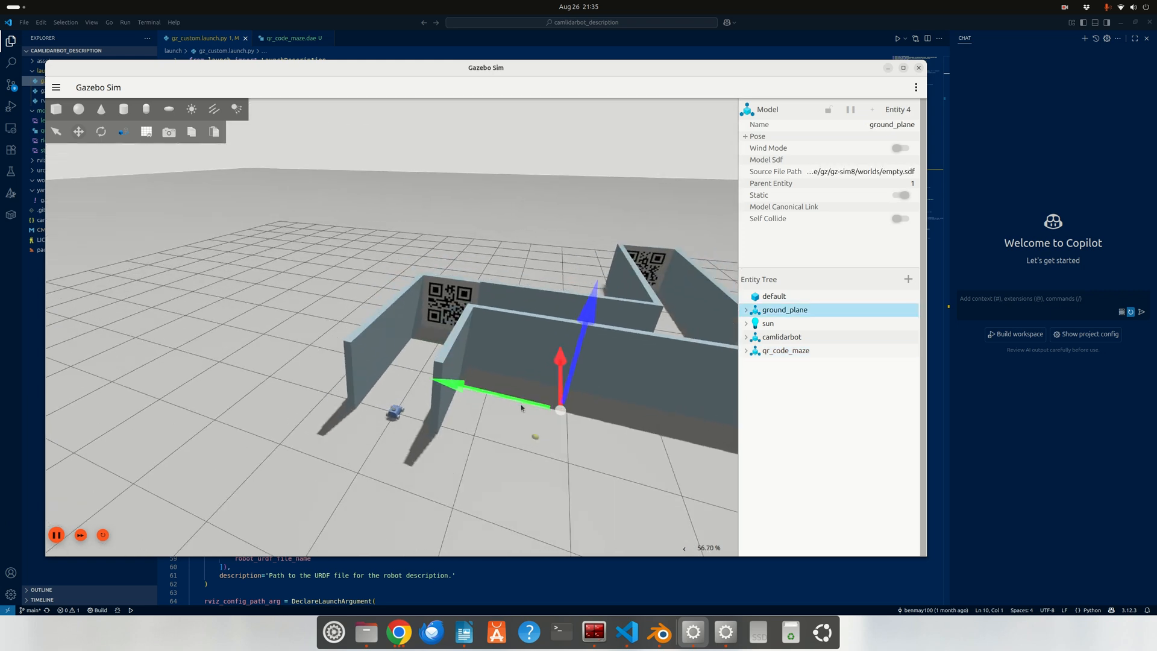
# Step: Remove the camlidarbot model from the Gazebo world
pyautogui.click(783, 339)
pyautogui.rightClick(842, 341)
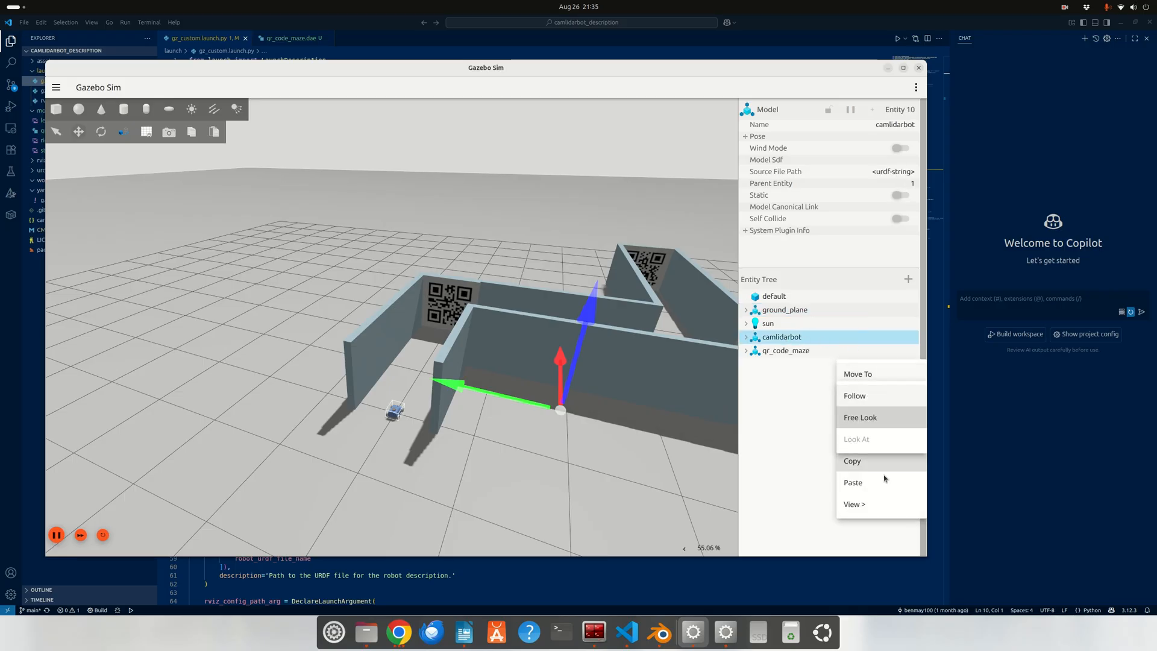
pyautogui.click(778, 439)
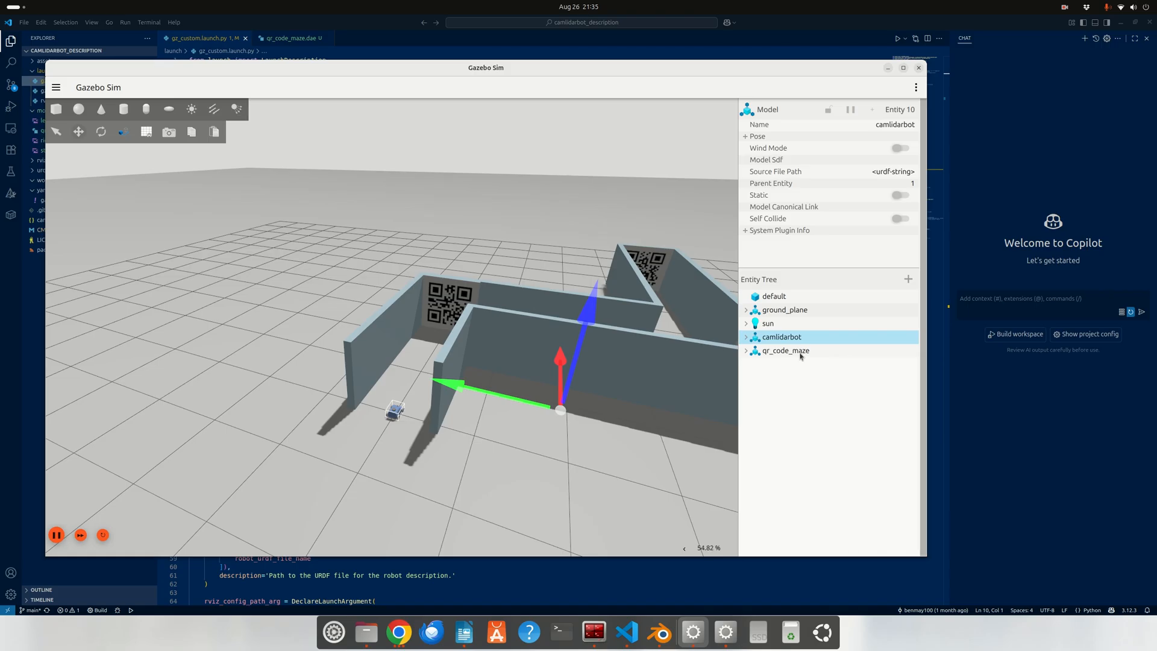
pyautogui.rightClick(805, 341)
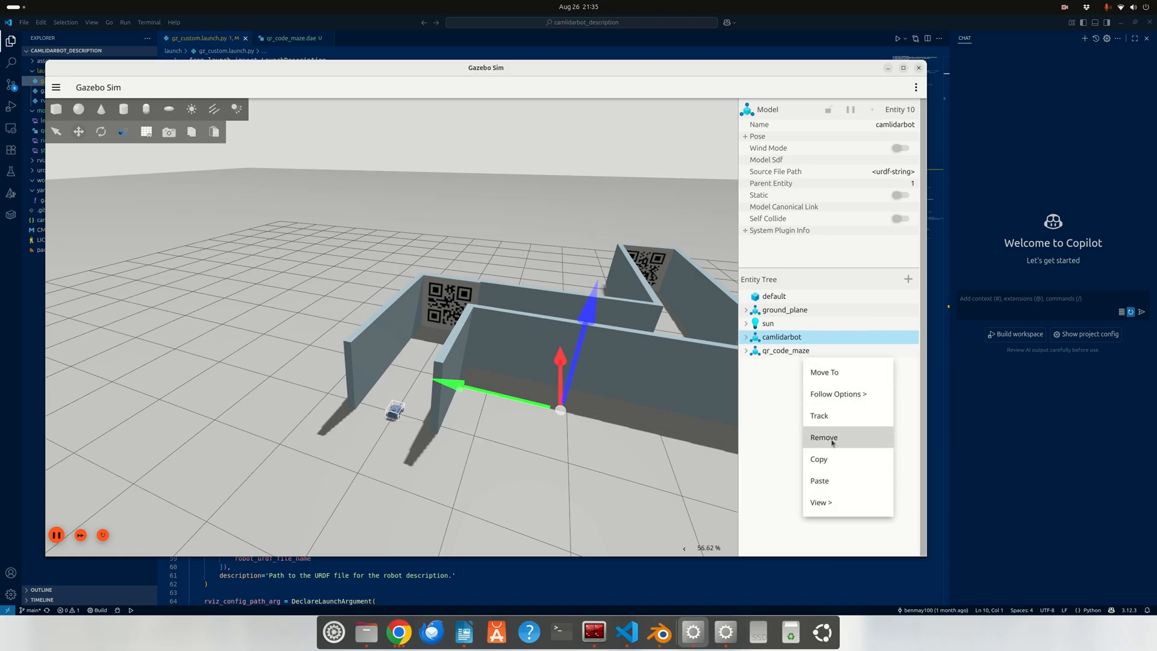
pyautogui.click(823, 438)
pyautogui.scroll(-5, 536, 407)
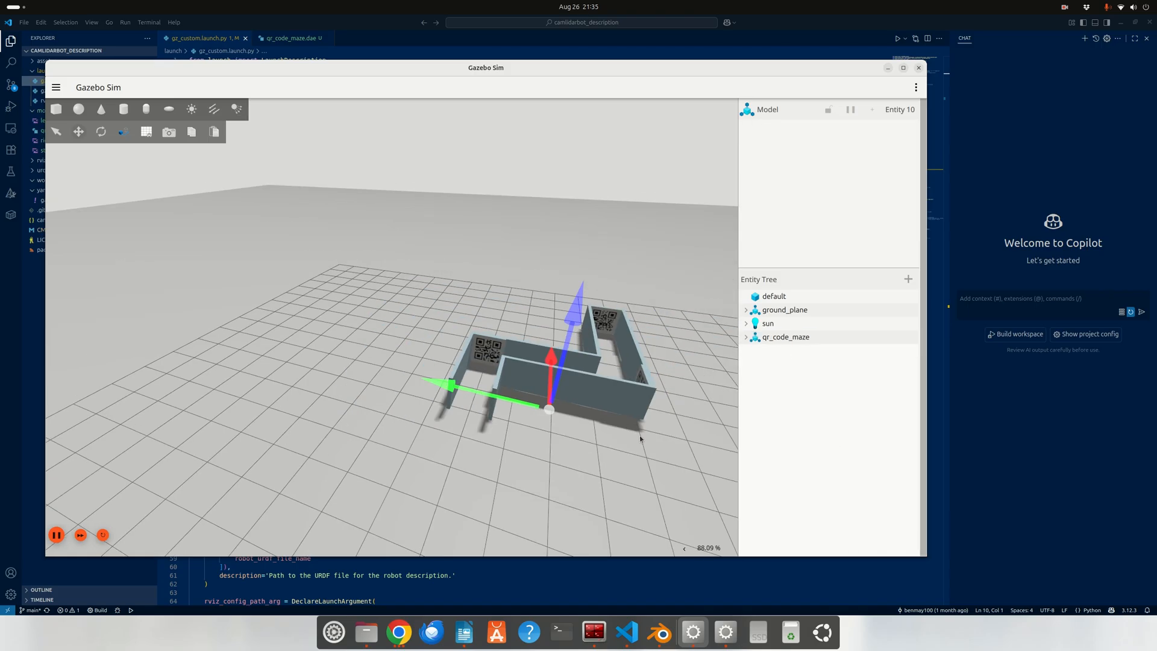
# Step: Save the world as qr_code_maze_world.sdf in the worlds folder of camlidarbot_description, leaving the include tags and Fuel version options off
pyautogui.click(56, 87)
pyautogui.click(72, 109)
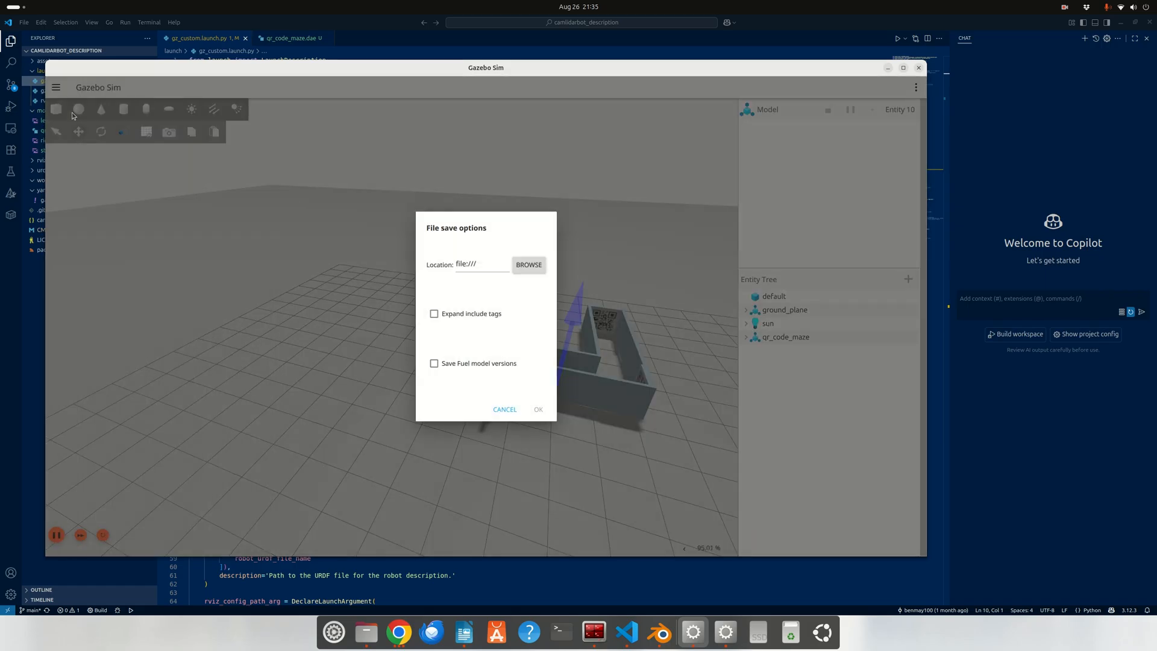
pyautogui.click(538, 267)
pyautogui.doubleClick(452, 264)
pyautogui.doubleClick(462, 172)
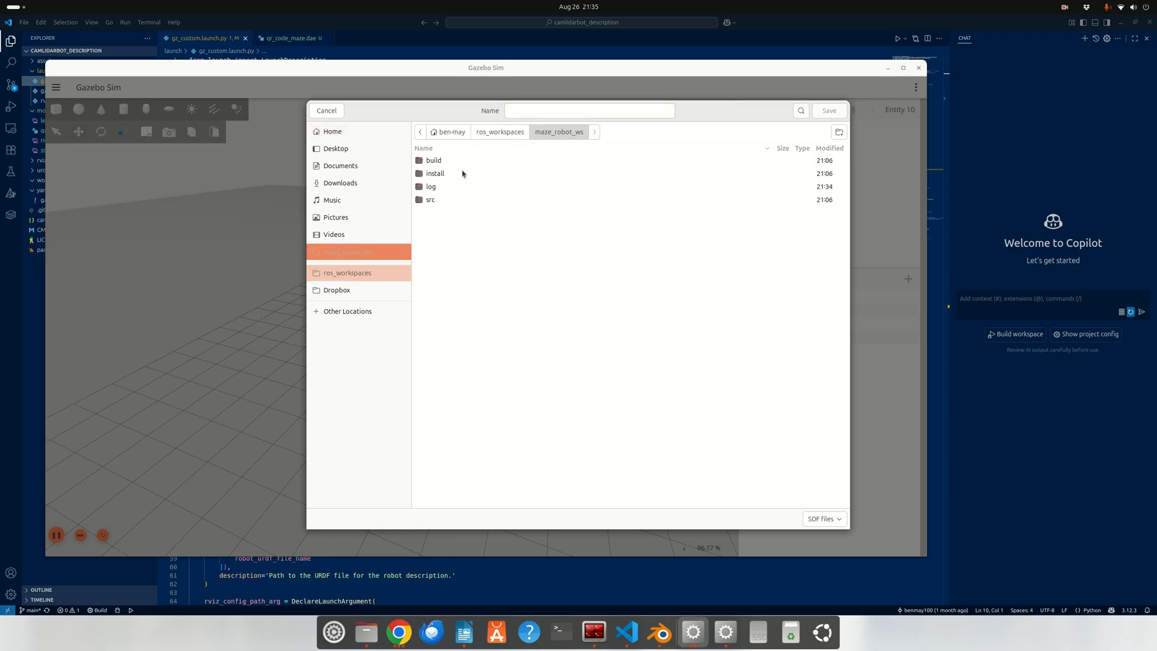
pyautogui.doubleClick(440, 200)
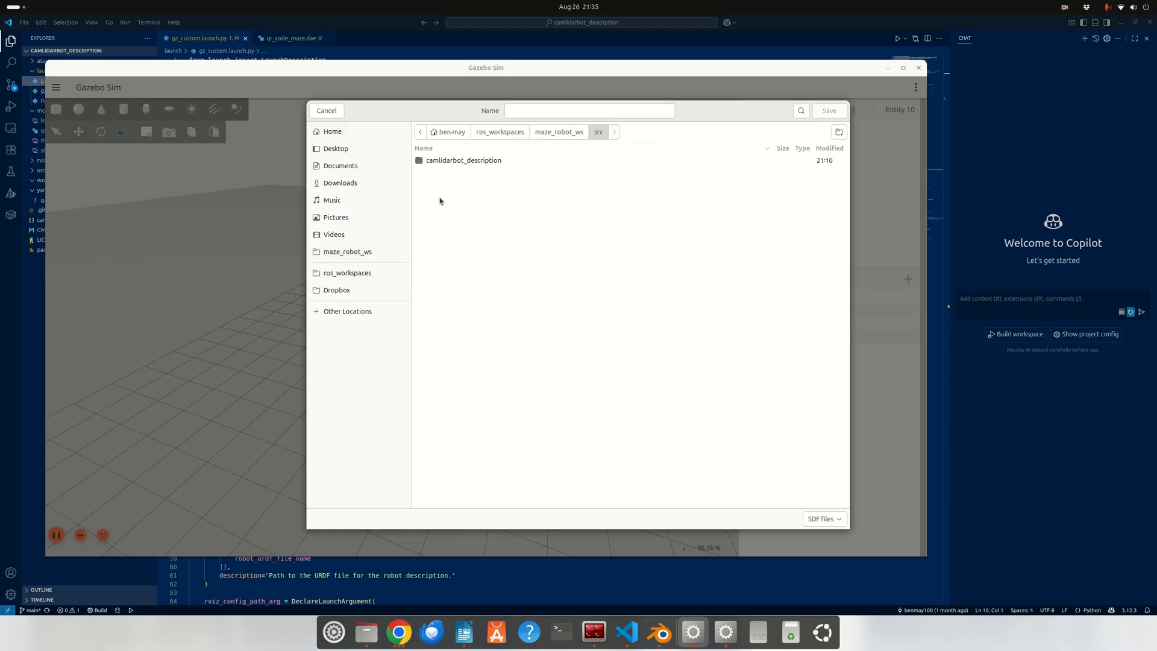
pyautogui.doubleClick(454, 162)
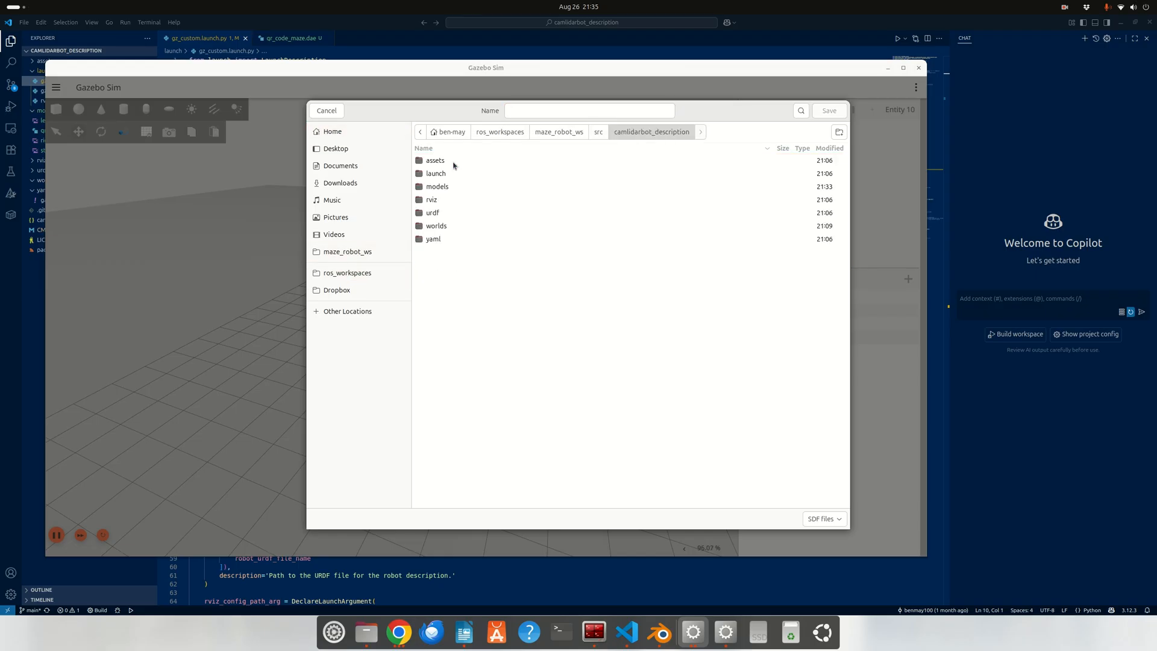
pyautogui.doubleClick(442, 227)
pyautogui.click(525, 113)
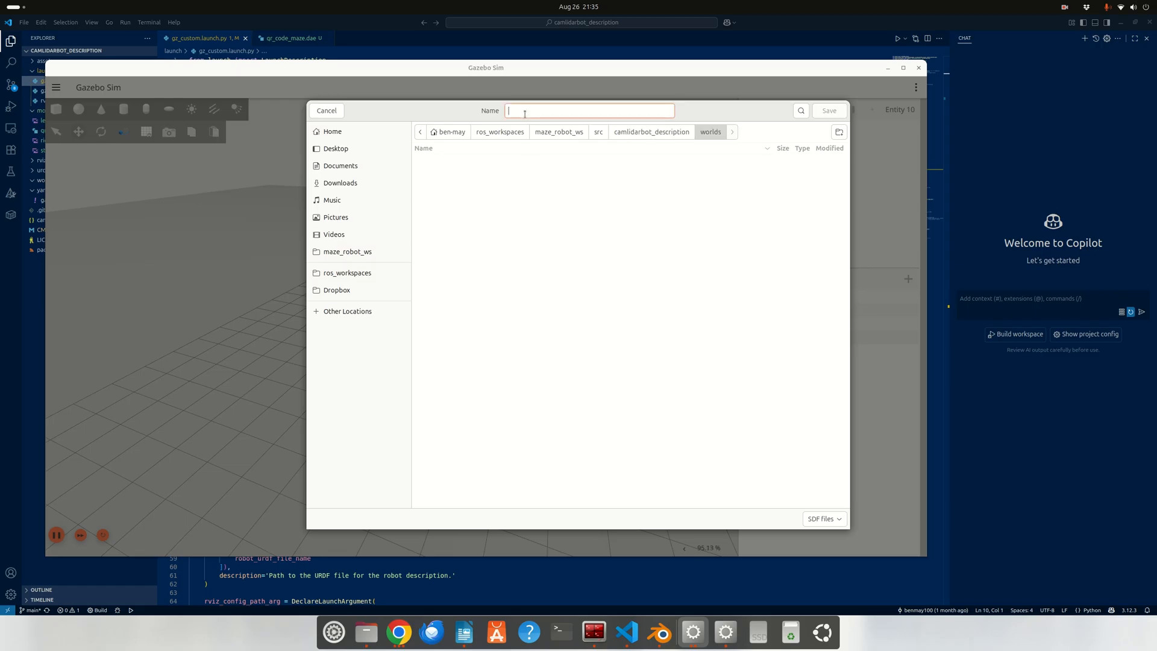
pyautogui.write('qr_code_maze_world.sdf')
pyautogui.click(830, 113)
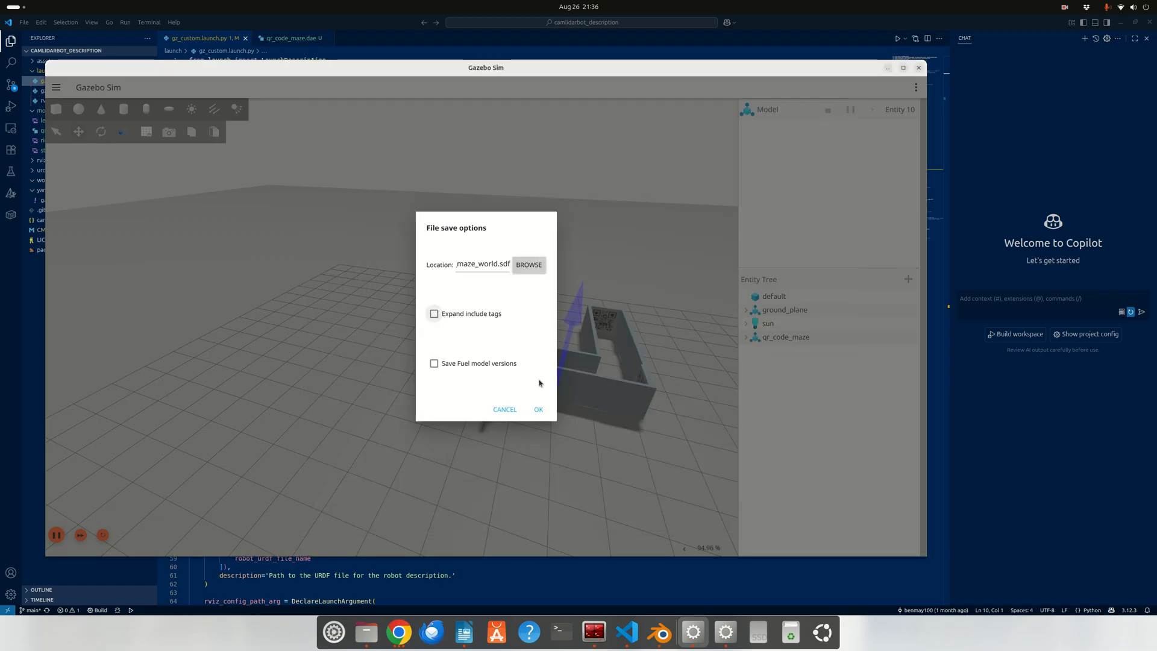
pyautogui.click(538, 409)
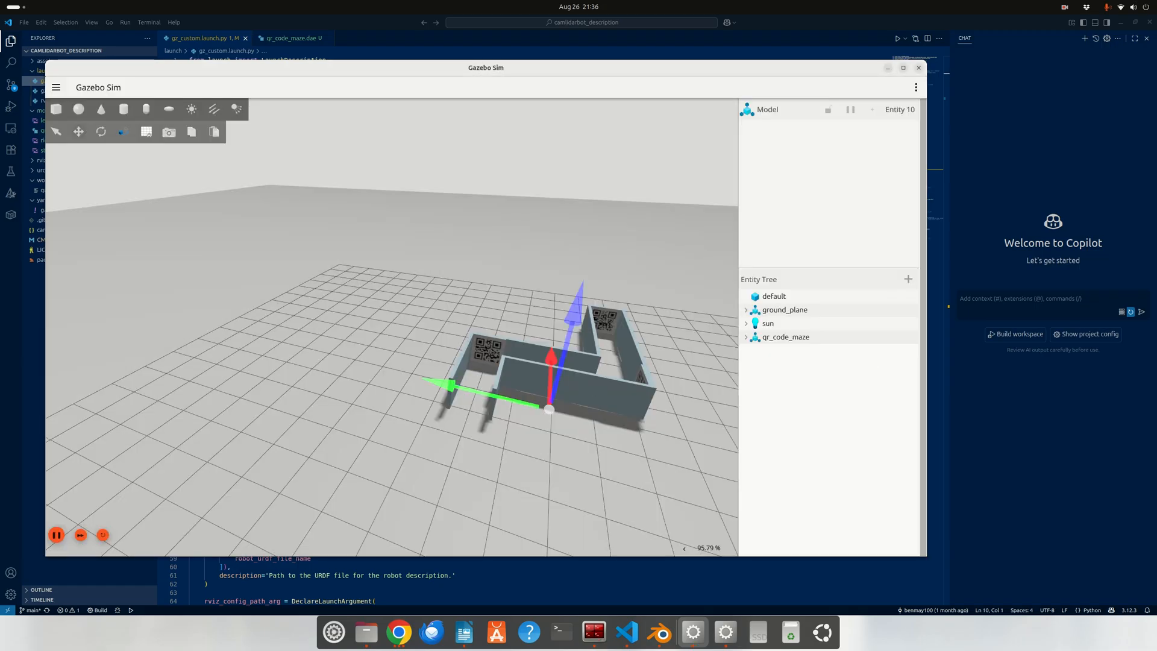
# Step: Stop the running Gazebo launch, switch to VS Code, and open qr_code_maze_world.sdf from the worlds folder
pyautogui.hotkey('ctrl', 'c')
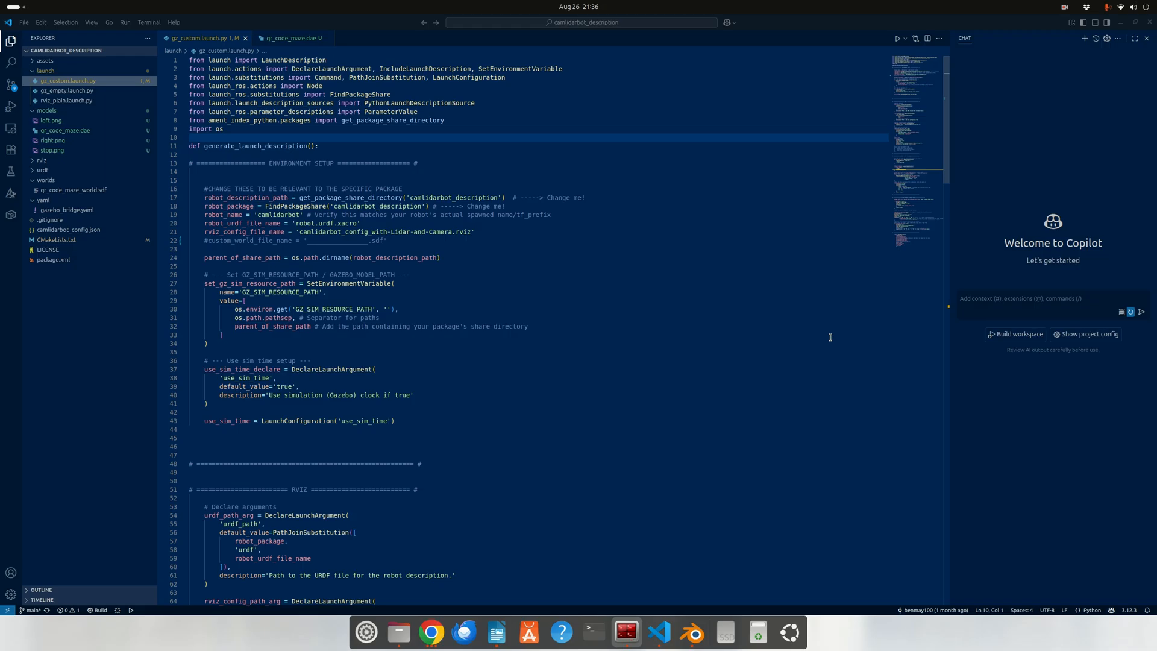
pyautogui.click(632, 308)
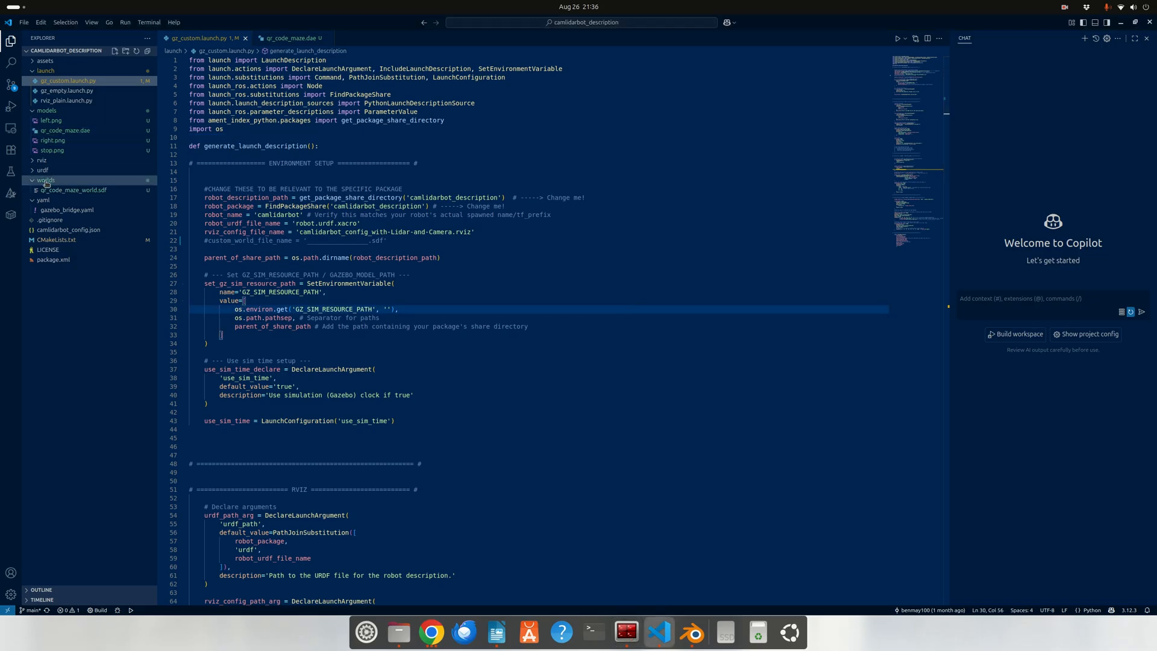
pyautogui.click(71, 190)
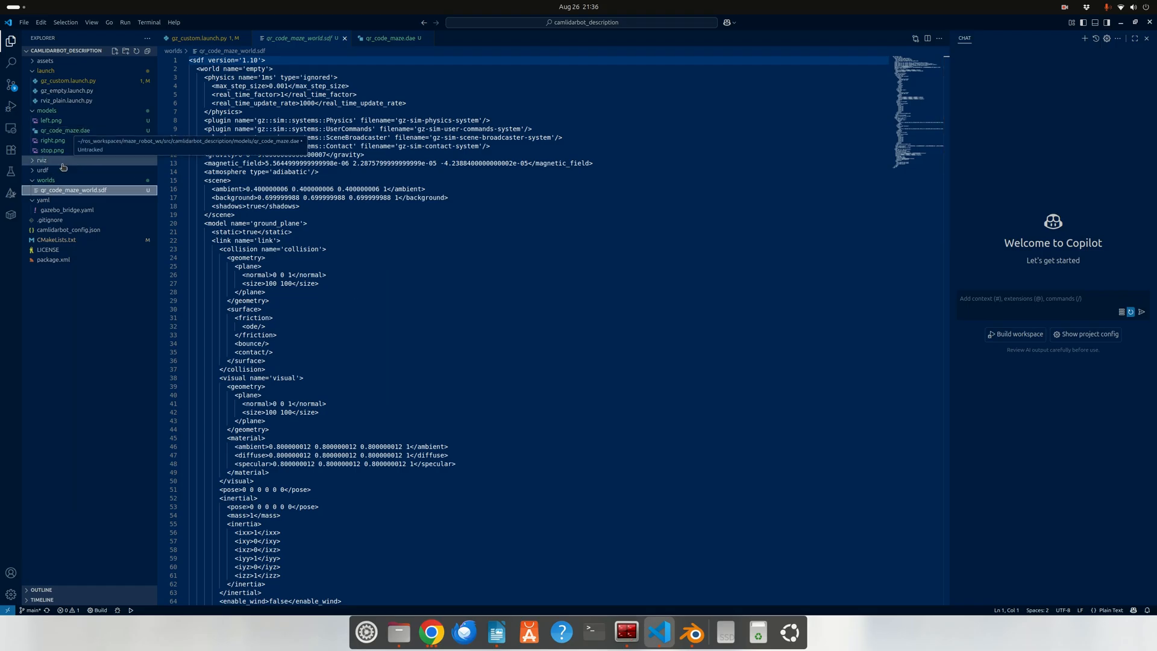
# Step: Return to gz_custom.launch.py and review its custom world path, Gazebo bridge and sensor setup, and launch description sections
pyautogui.click(68, 81)
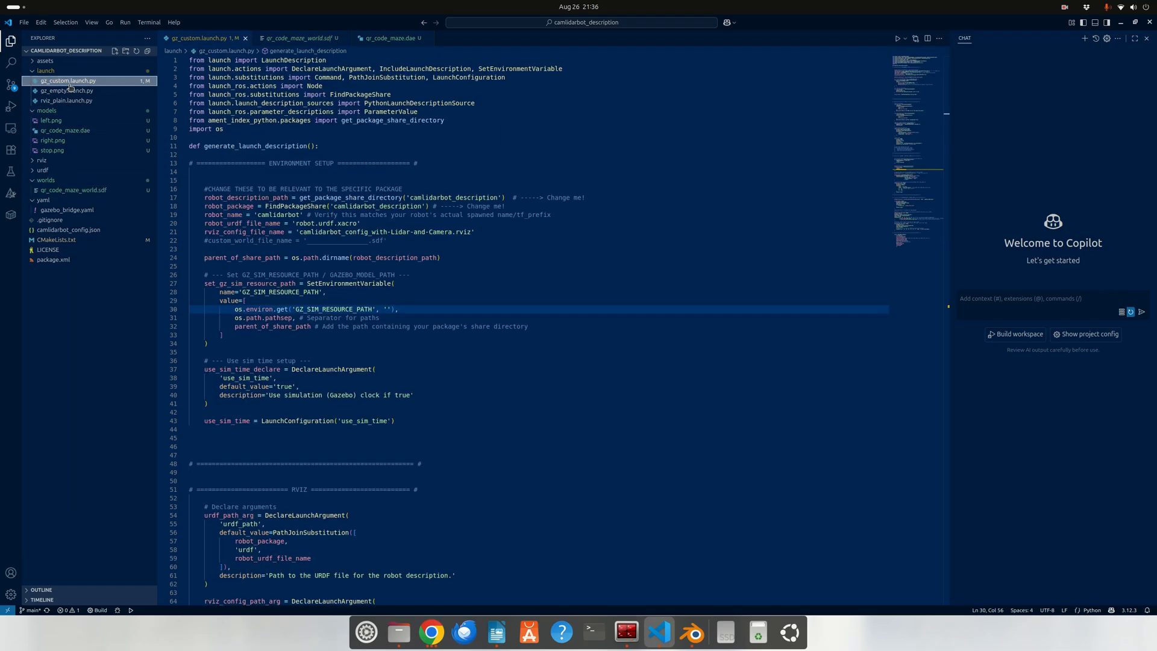
pyautogui.scroll(-2, 400, 269)
pyautogui.scroll(-20, 442, 382)
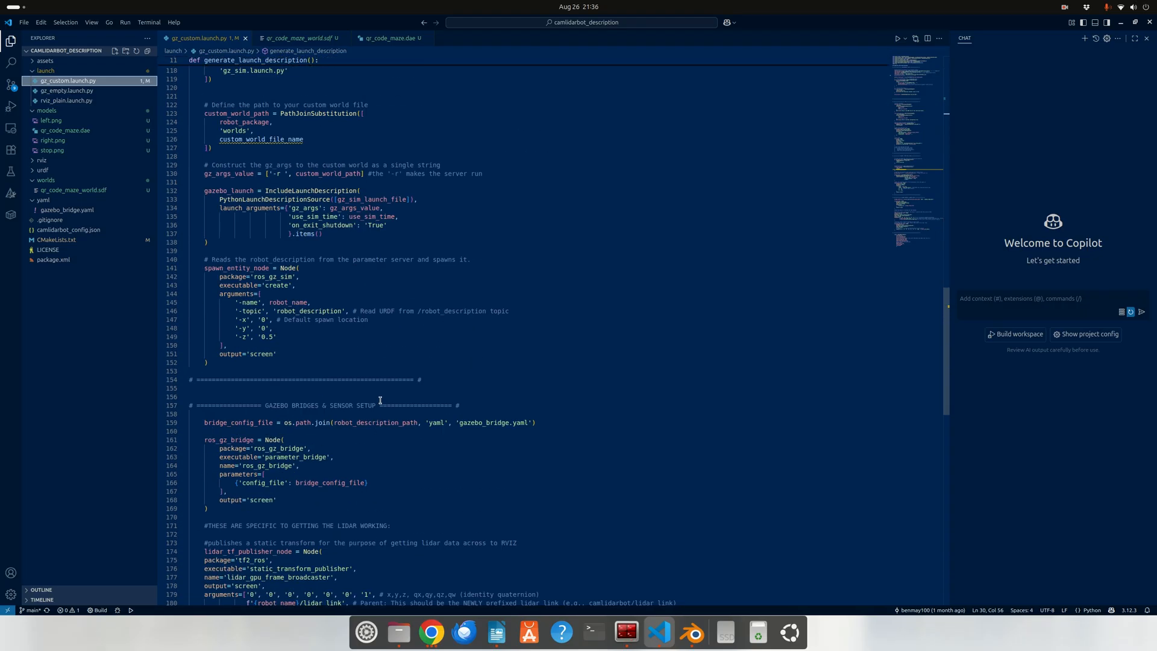
pyautogui.scroll(-11, 335, 394)
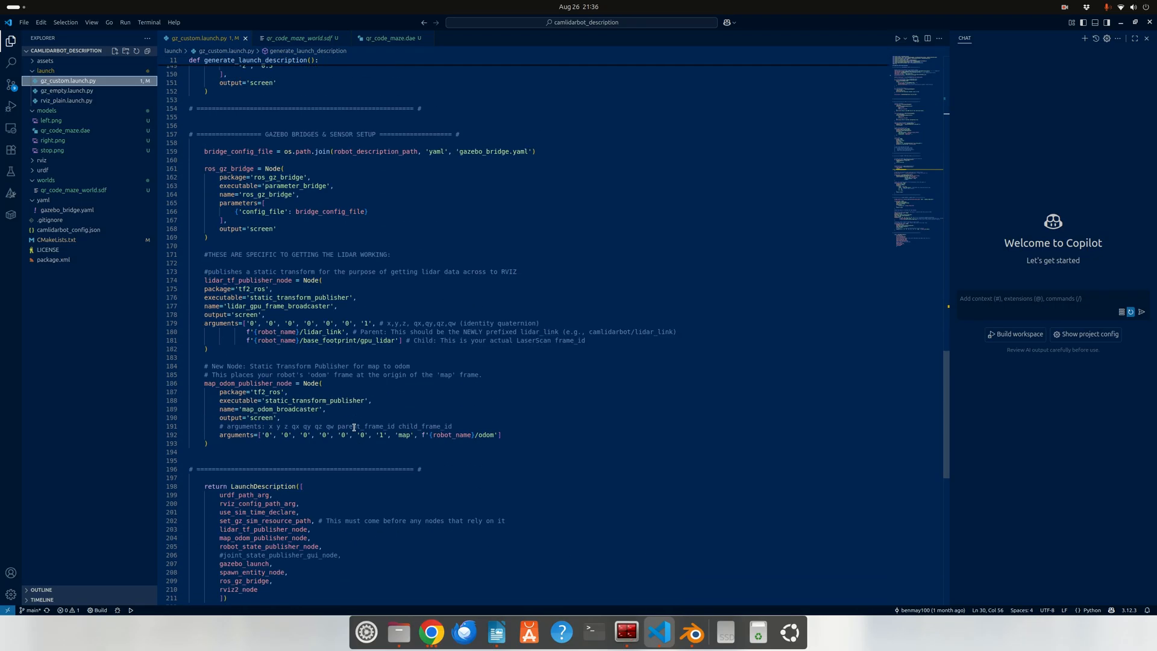
# Step: Uncomment the custom_world_file_name line in the environment setup, set it to 'qr_code_maze_world.sdf', and save the launch file
pyautogui.scroll(20, 384, 460)
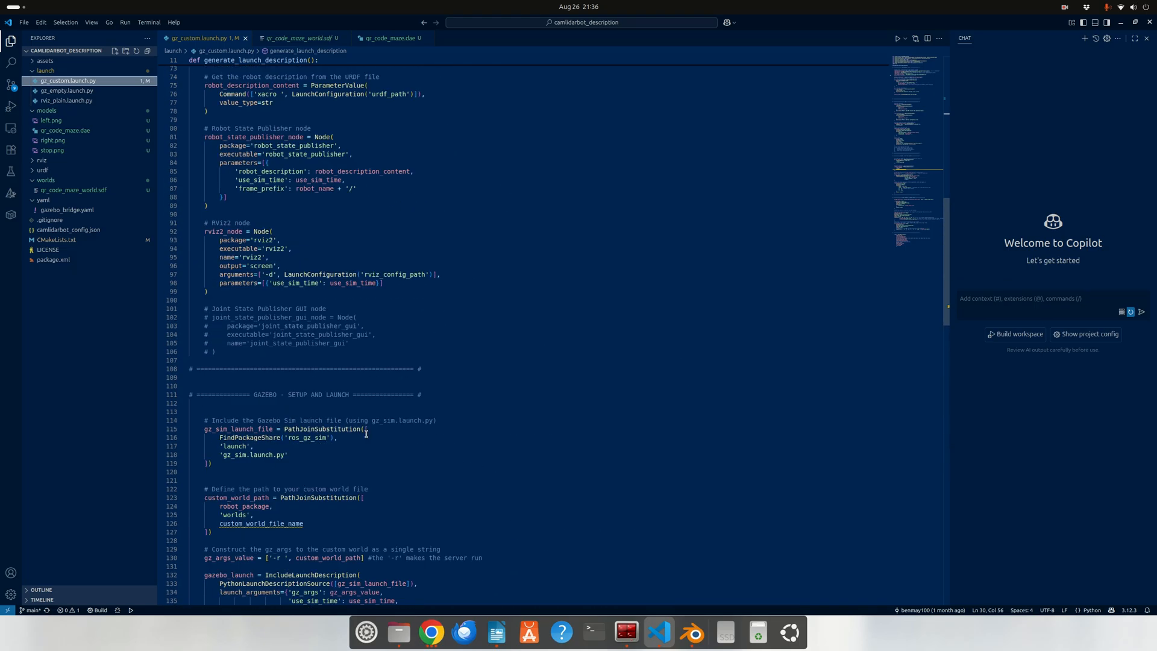
pyautogui.scroll(17, 217, 299)
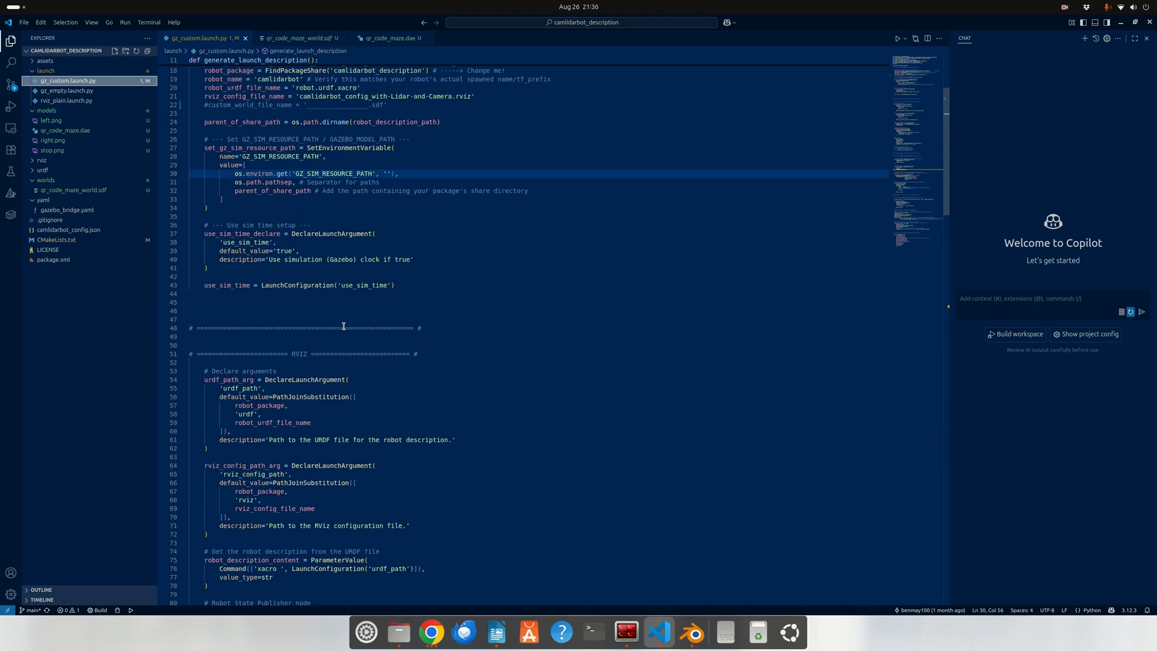
pyautogui.moveTo(344, 326)
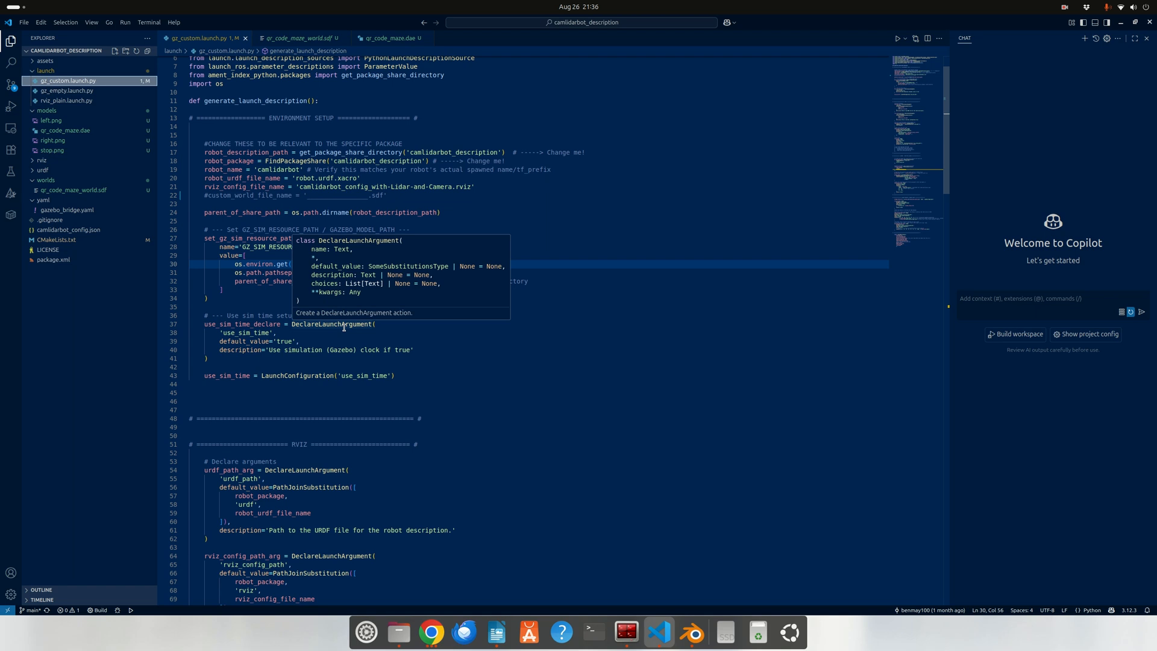
pyautogui.click(285, 398)
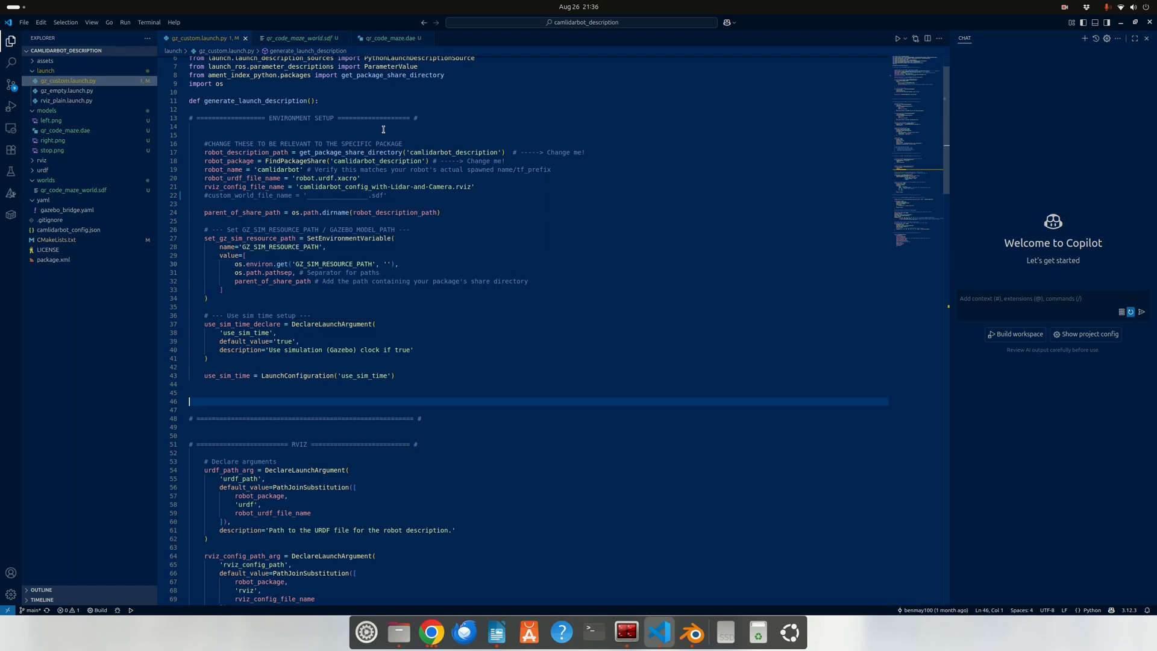
pyautogui.click(324, 297)
pyautogui.scroll(2, 225, 200)
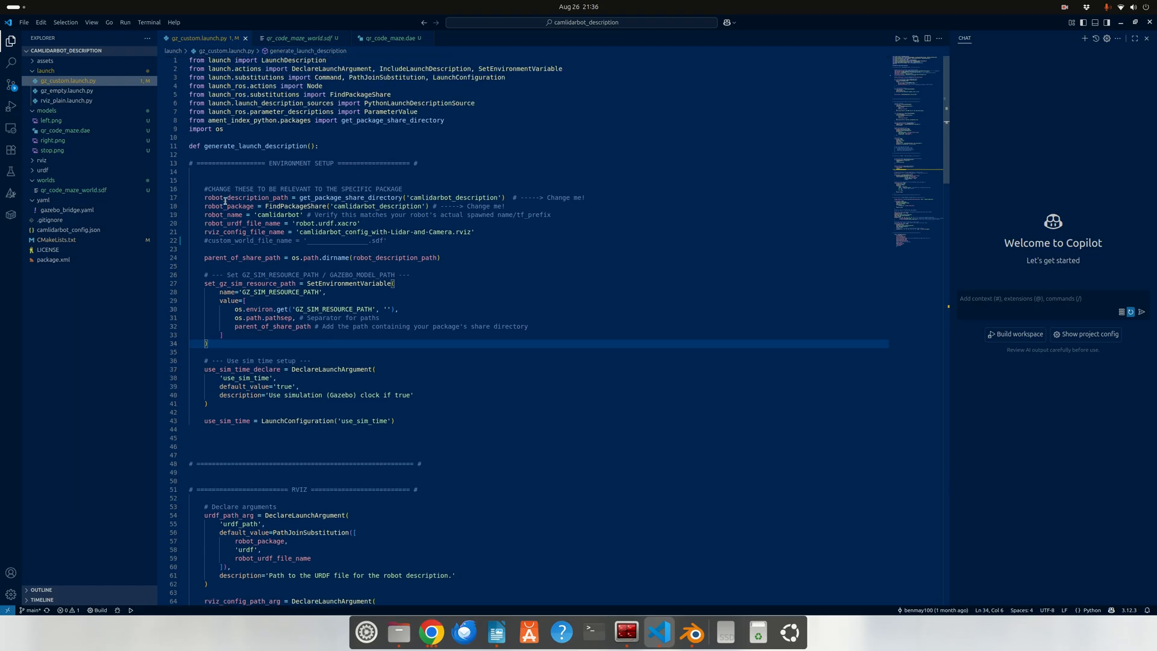
pyautogui.click(211, 240)
pyautogui.hotkey('ctrl', '/')
pyautogui.doubleClick(314, 241)
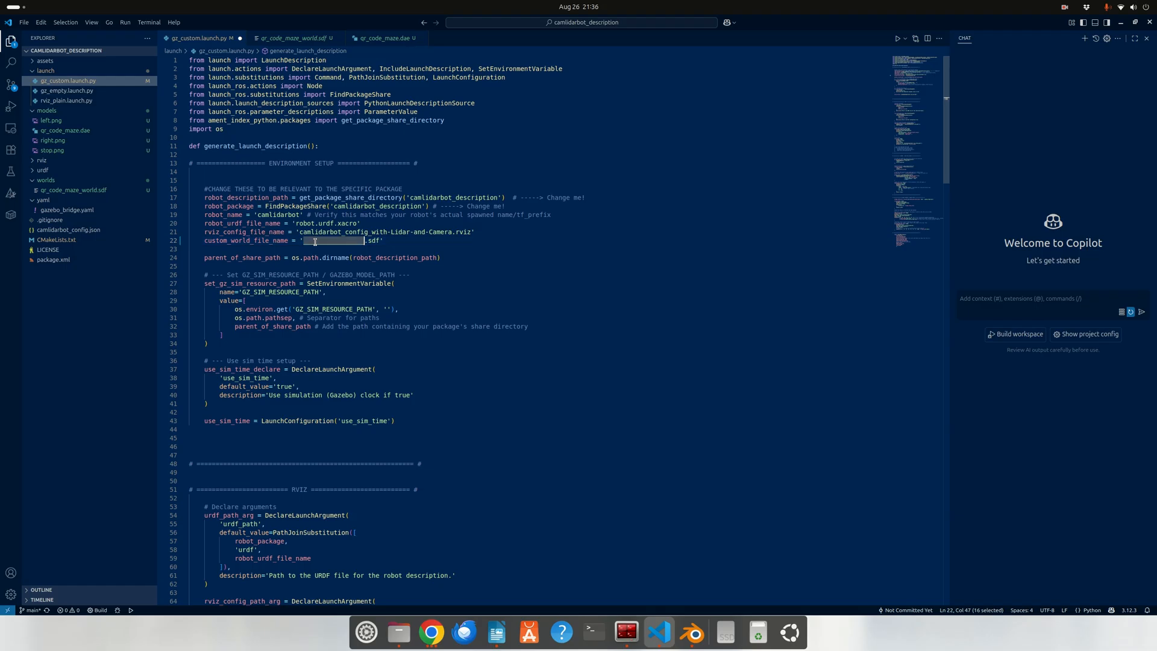
pyautogui.write('qr_code_maz')
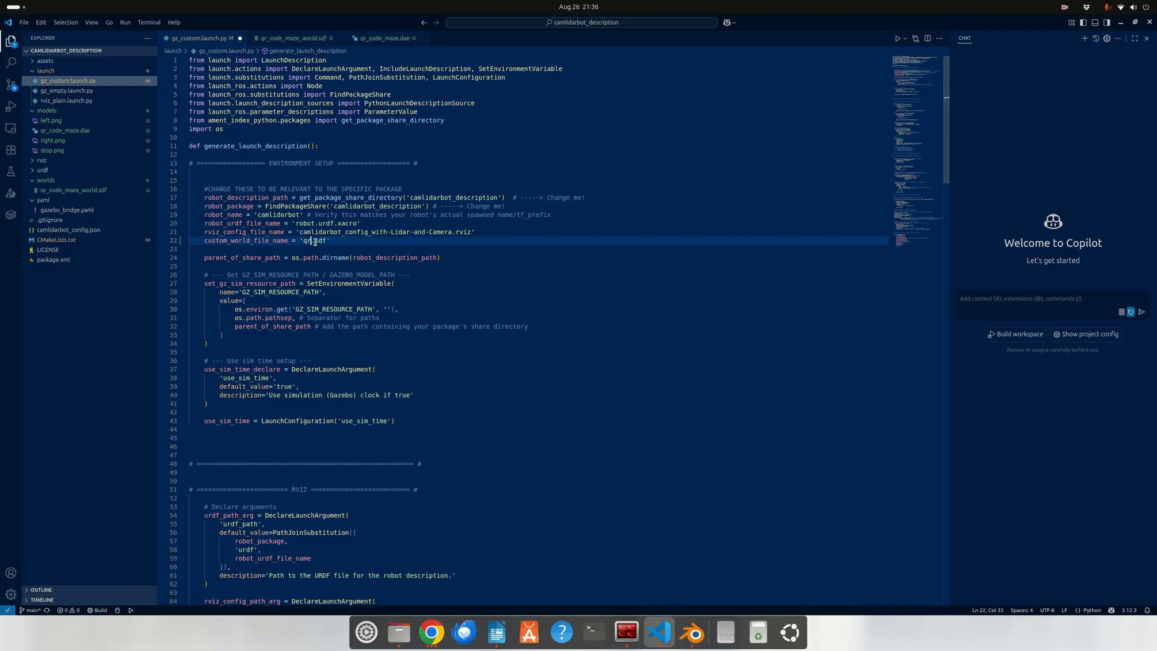
pyautogui.write('e_world')
pyautogui.click(456, 292)
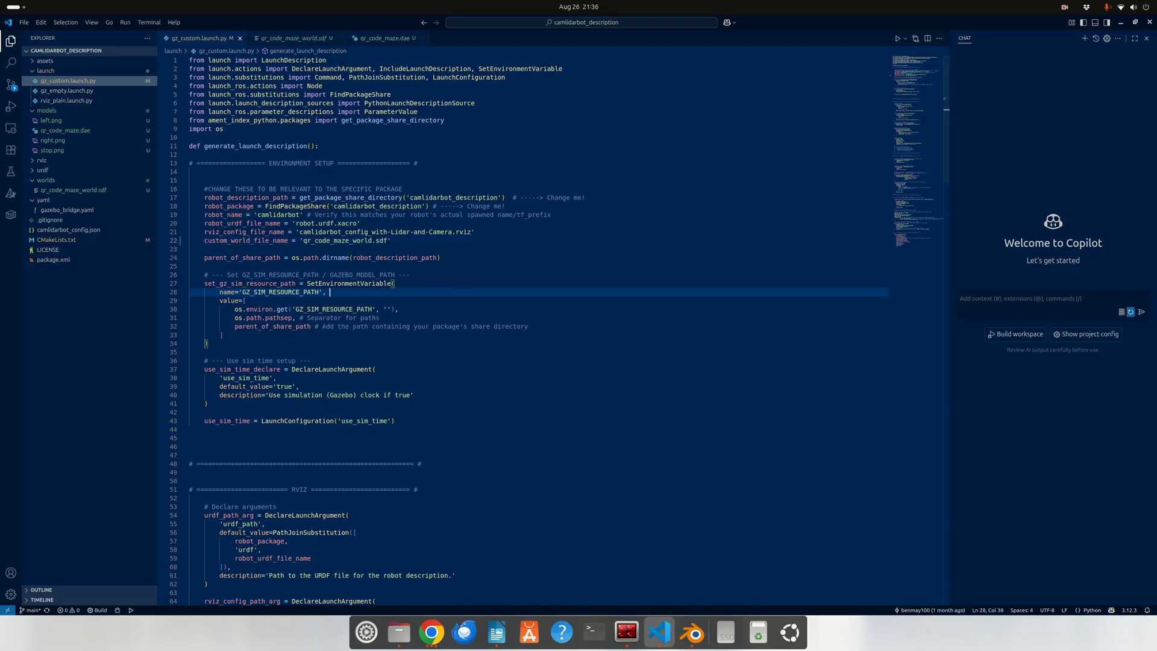
# Step: Switch to the terminal, build the maze_robot_ws workspace with colcon build, and source ~/.bashrc
pyautogui.hotkey('alt', 'Tab')
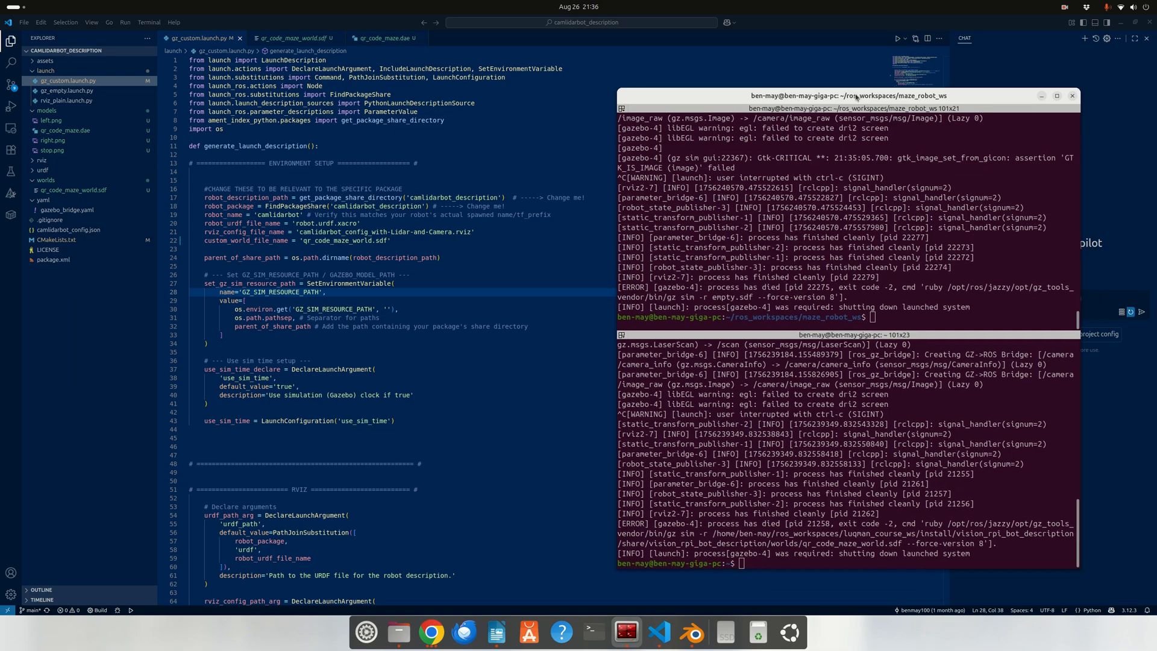
pyautogui.write('colcon build')
pyautogui.press('Return')
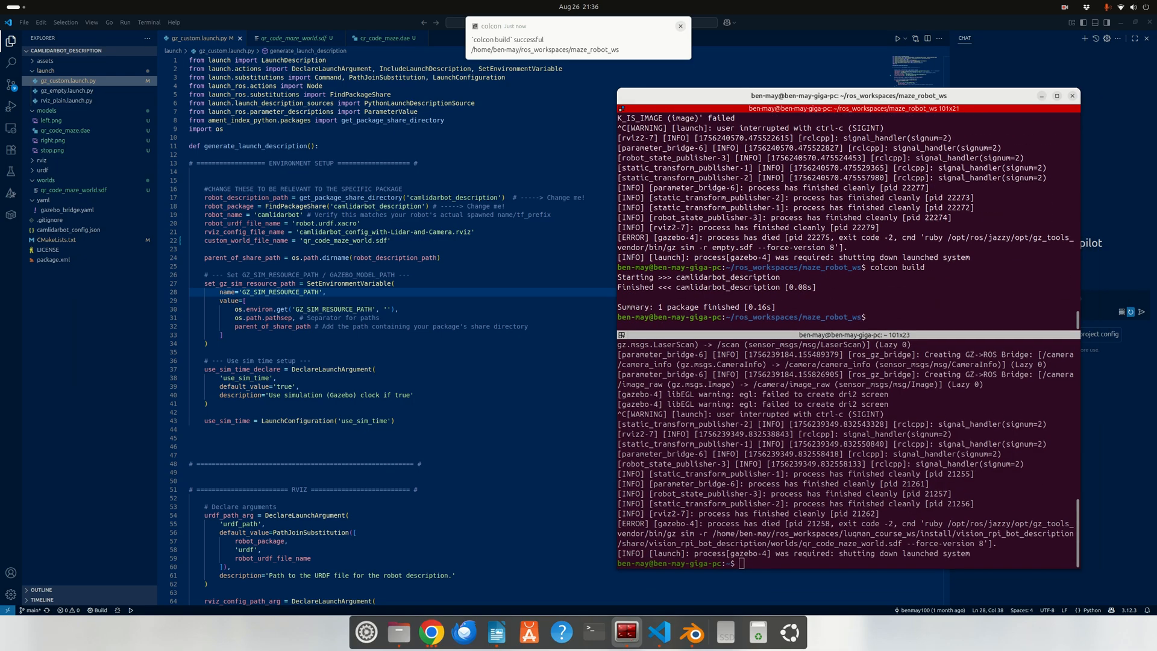
pyautogui.write('source ~/.bashrc')
pyautogui.press('Return')
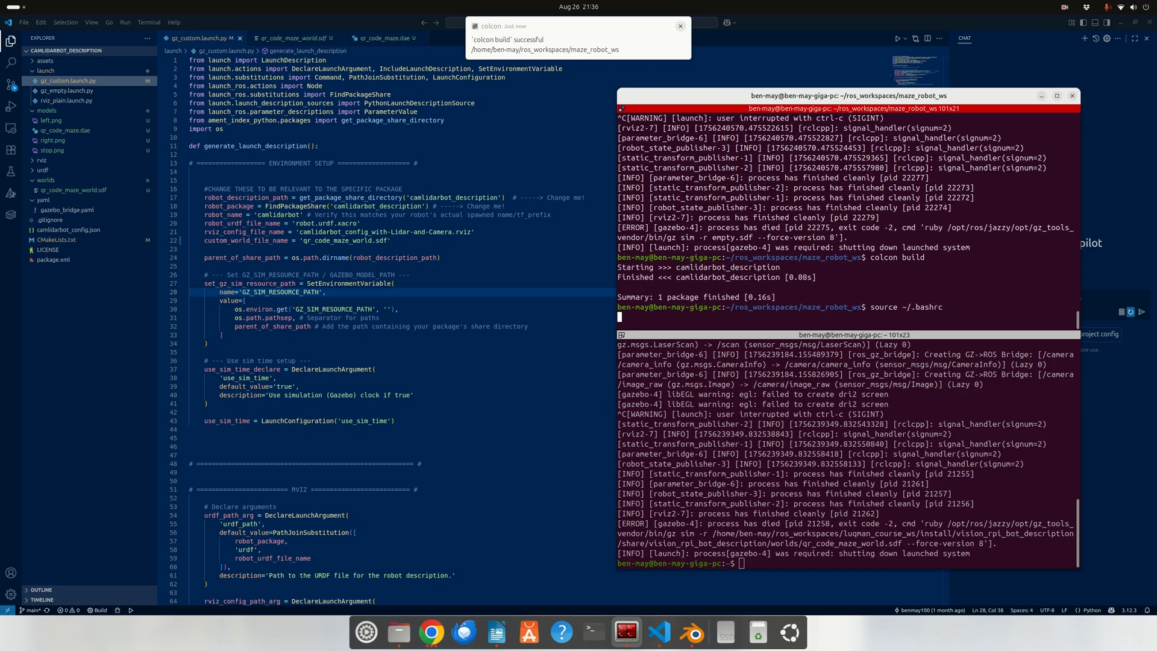
# Step: Launch gz_custom.launch.py from the camlidarbot_description package with ros2 launch
pyautogui.press('Up')
pyautogui.press('Up')
pyautogui.press('Up')
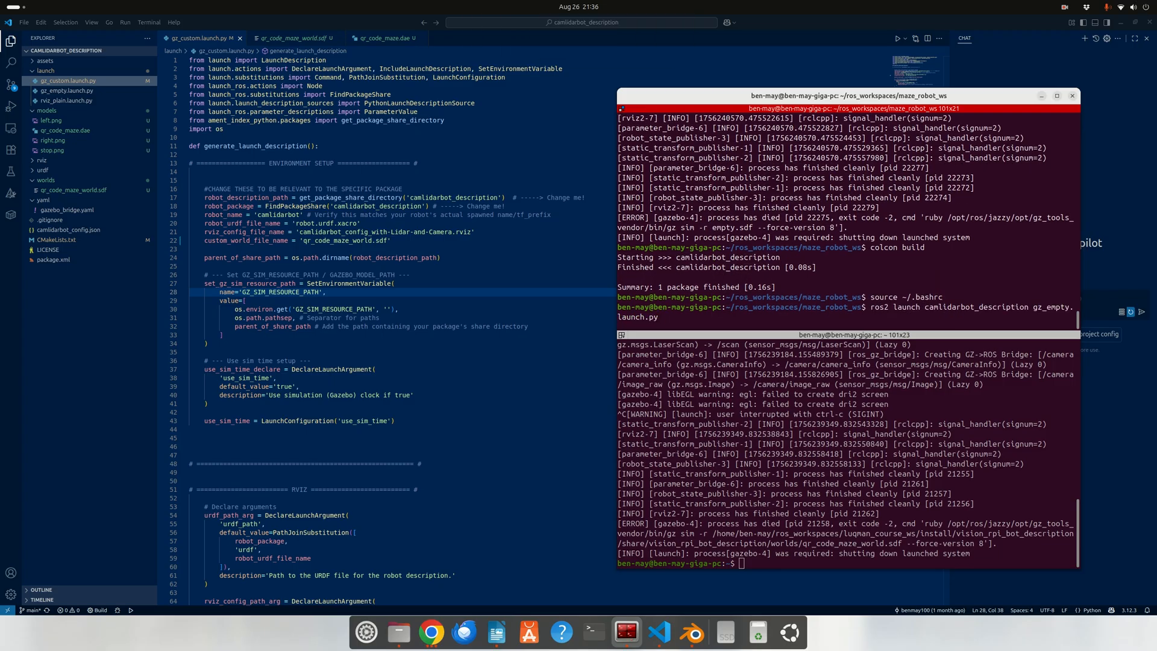
pyautogui.press('BackSpace')
pyautogui.press('BackSpace')
pyautogui.press('BackSpace')
pyautogui.write('c')
pyautogui.press('Tab')
pyautogui.press('Return')
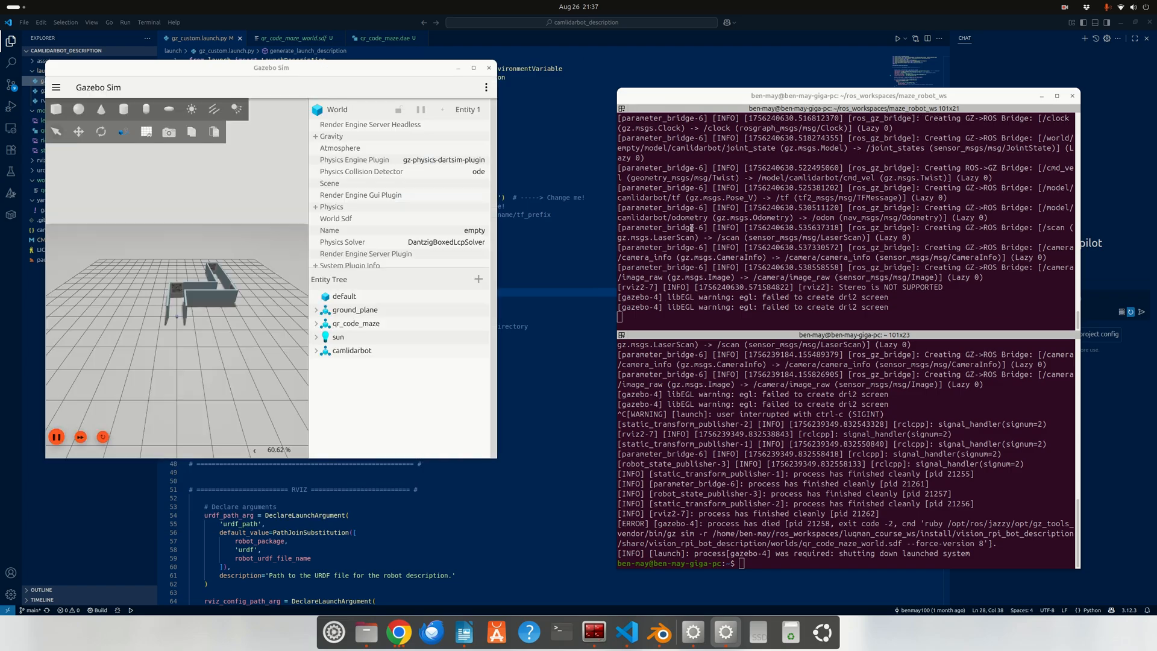
# Step: Widen the Gazebo window and examine the robot in the QR-code maze, including its lidar scan and camera image in RViz
pyautogui.moveTo(239, 76); pyautogui.dragTo(362, 78)
pyautogui.moveTo(637, 473); pyautogui.dragTo(620, 416)
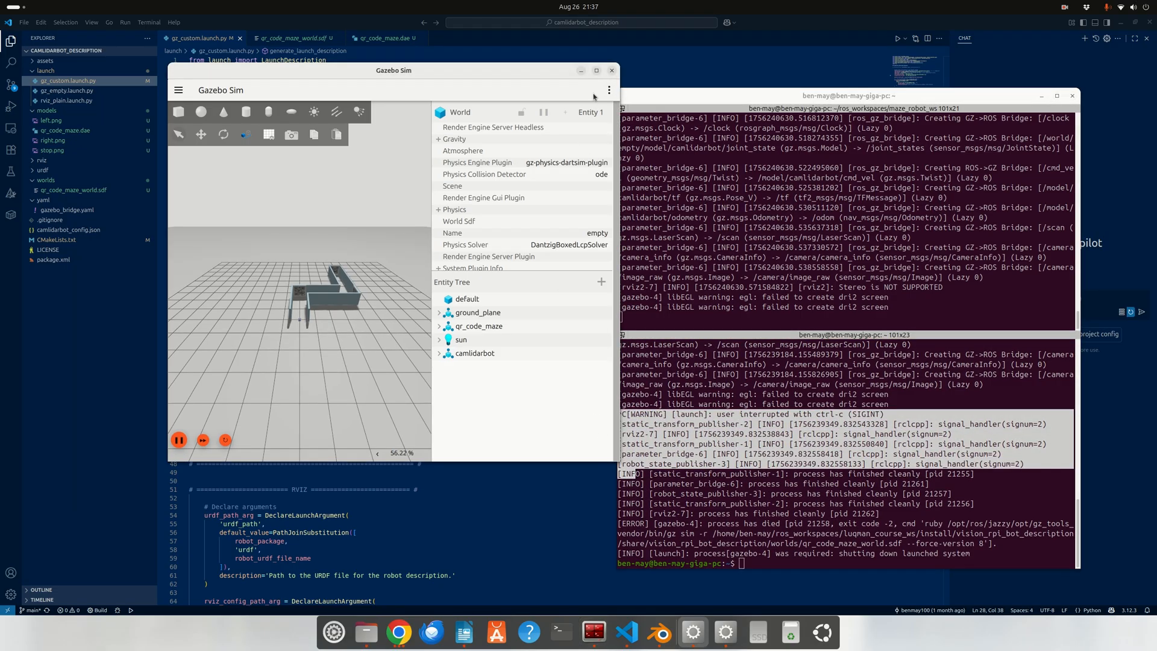
pyautogui.moveTo(619, 94); pyautogui.dragTo(741, 107)
pyautogui.moveTo(668, 107); pyautogui.dragTo(1018, 107)
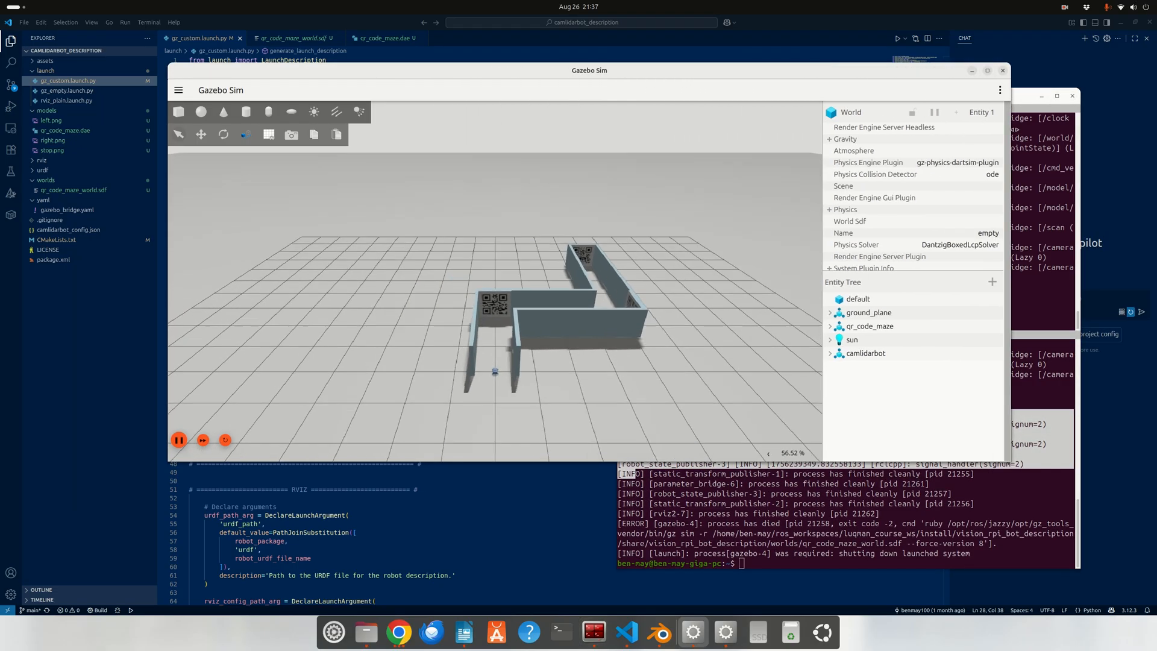
pyautogui.scroll(5, 554, 347)
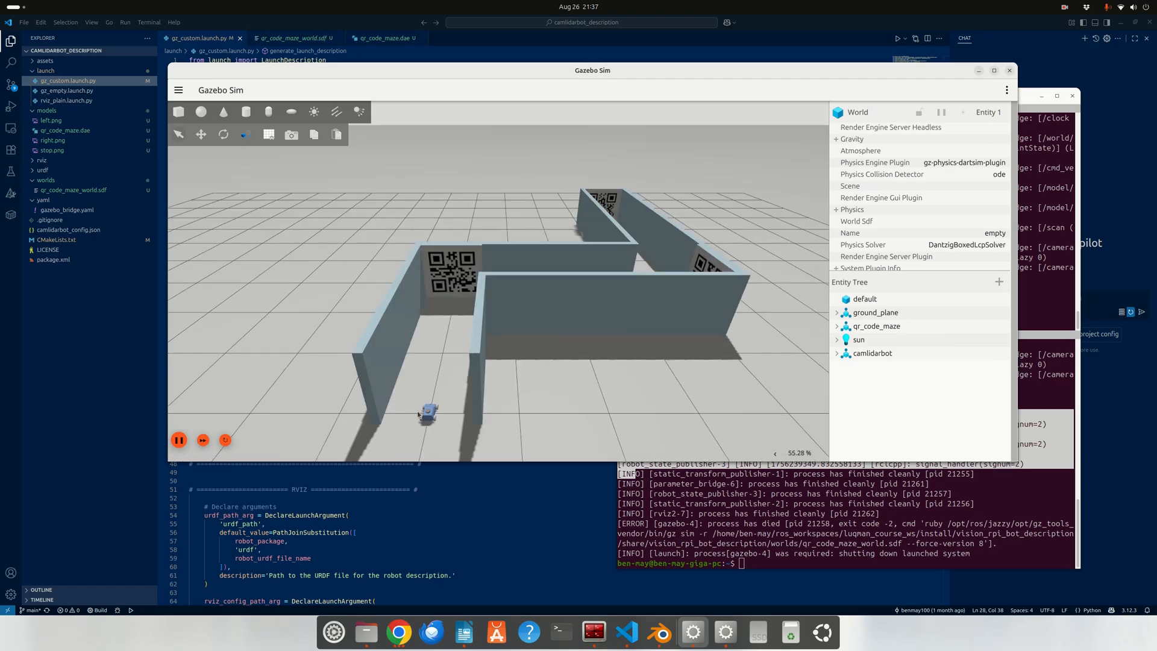
pyautogui.moveTo(443, 348)
pyautogui.mouseDown(button='middle')
pyautogui.moveTo(454, 394)
pyautogui.moveTo(495, 381)
pyautogui.moveTo(509, 344)
pyautogui.moveTo(425, 349)
pyautogui.mouseUp(button='middle')
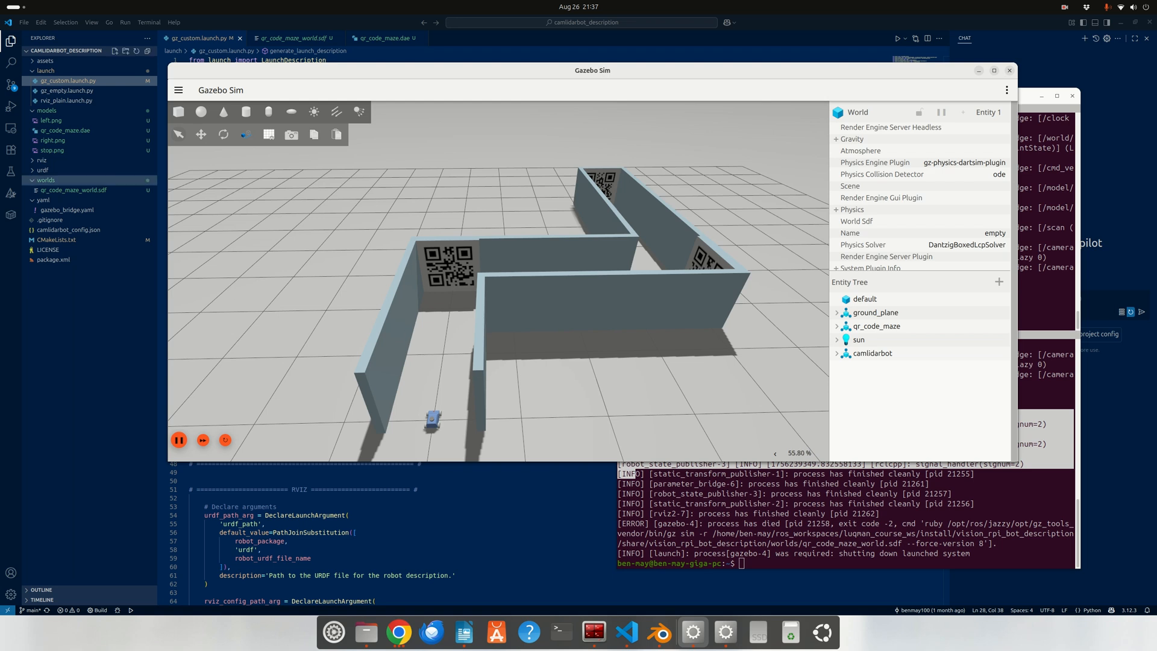
pyautogui.moveTo(0, 89); pyautogui.dragTo(594, 134)
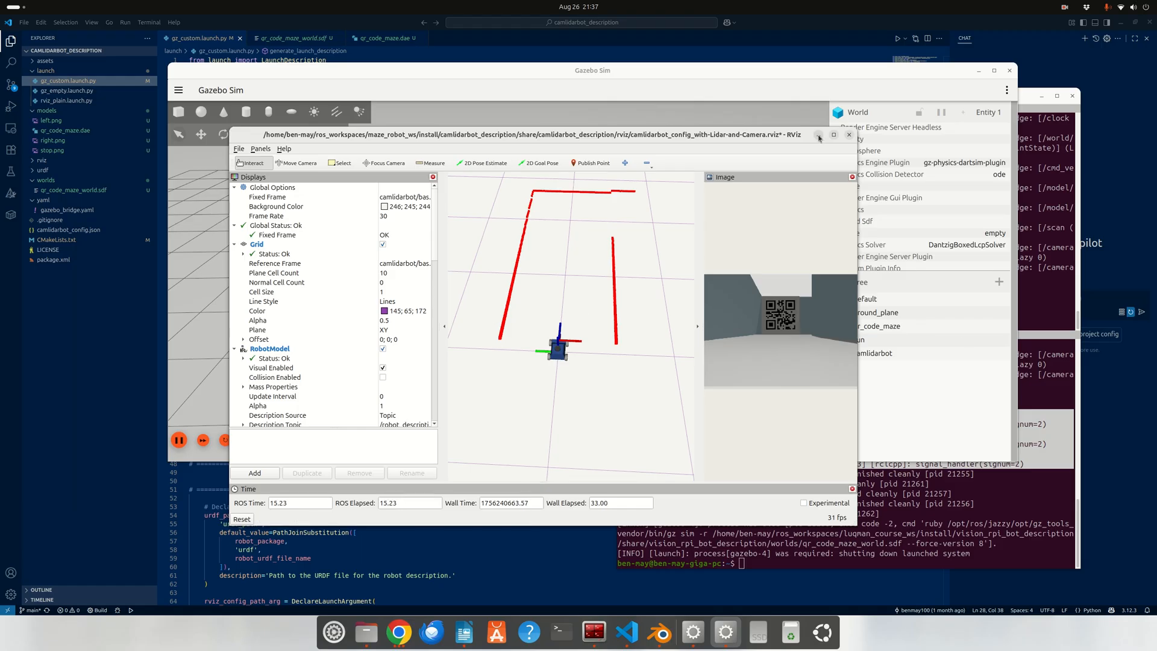
pyautogui.moveTo(701, 142); pyautogui.dragTo(0, 141)
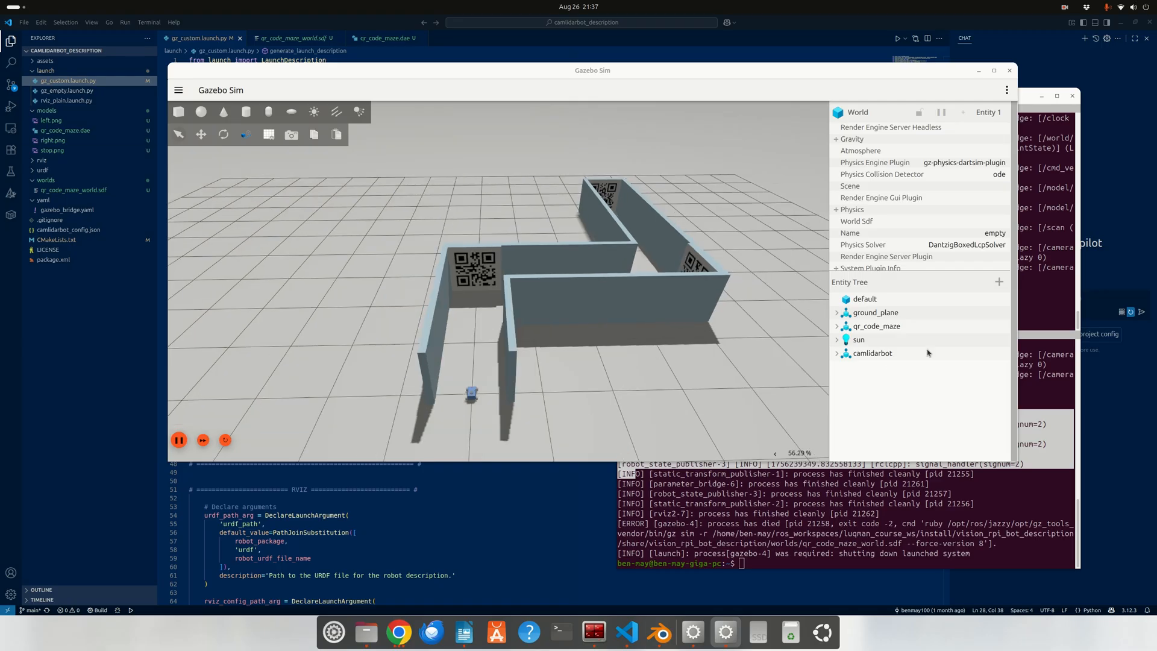
# Step: Return to the terminal and stop the running gz_custom.launch.py launch
pyautogui.click(1056, 296)
pyautogui.click(710, 316)
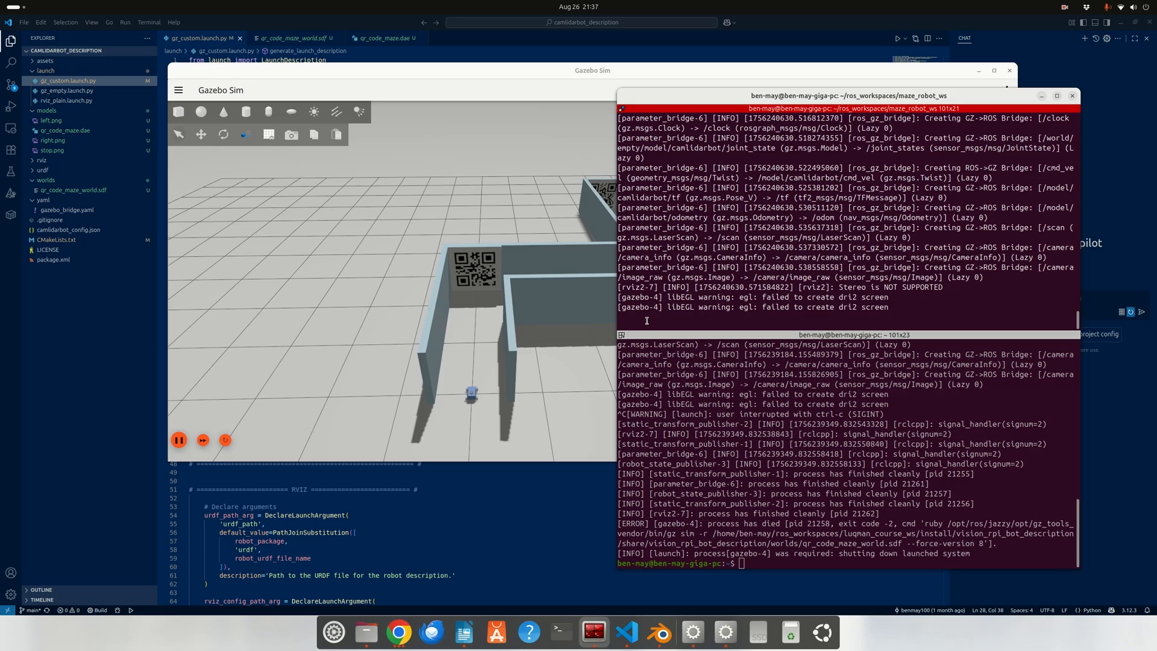
pyautogui.hotkey('ctrl', 'c')
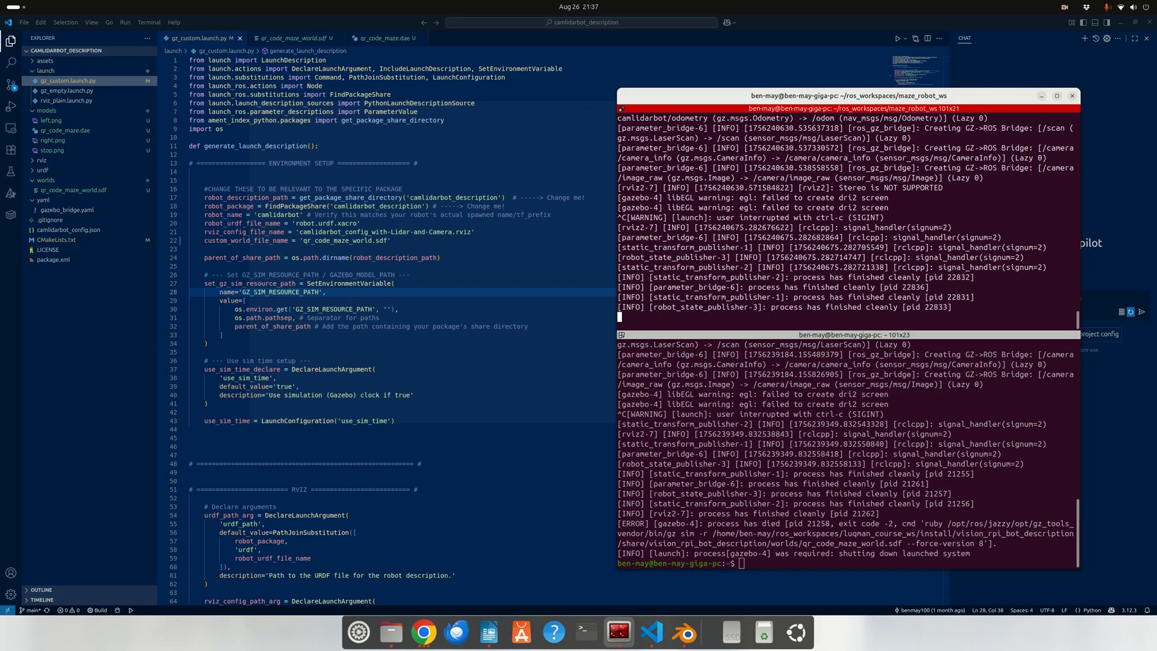